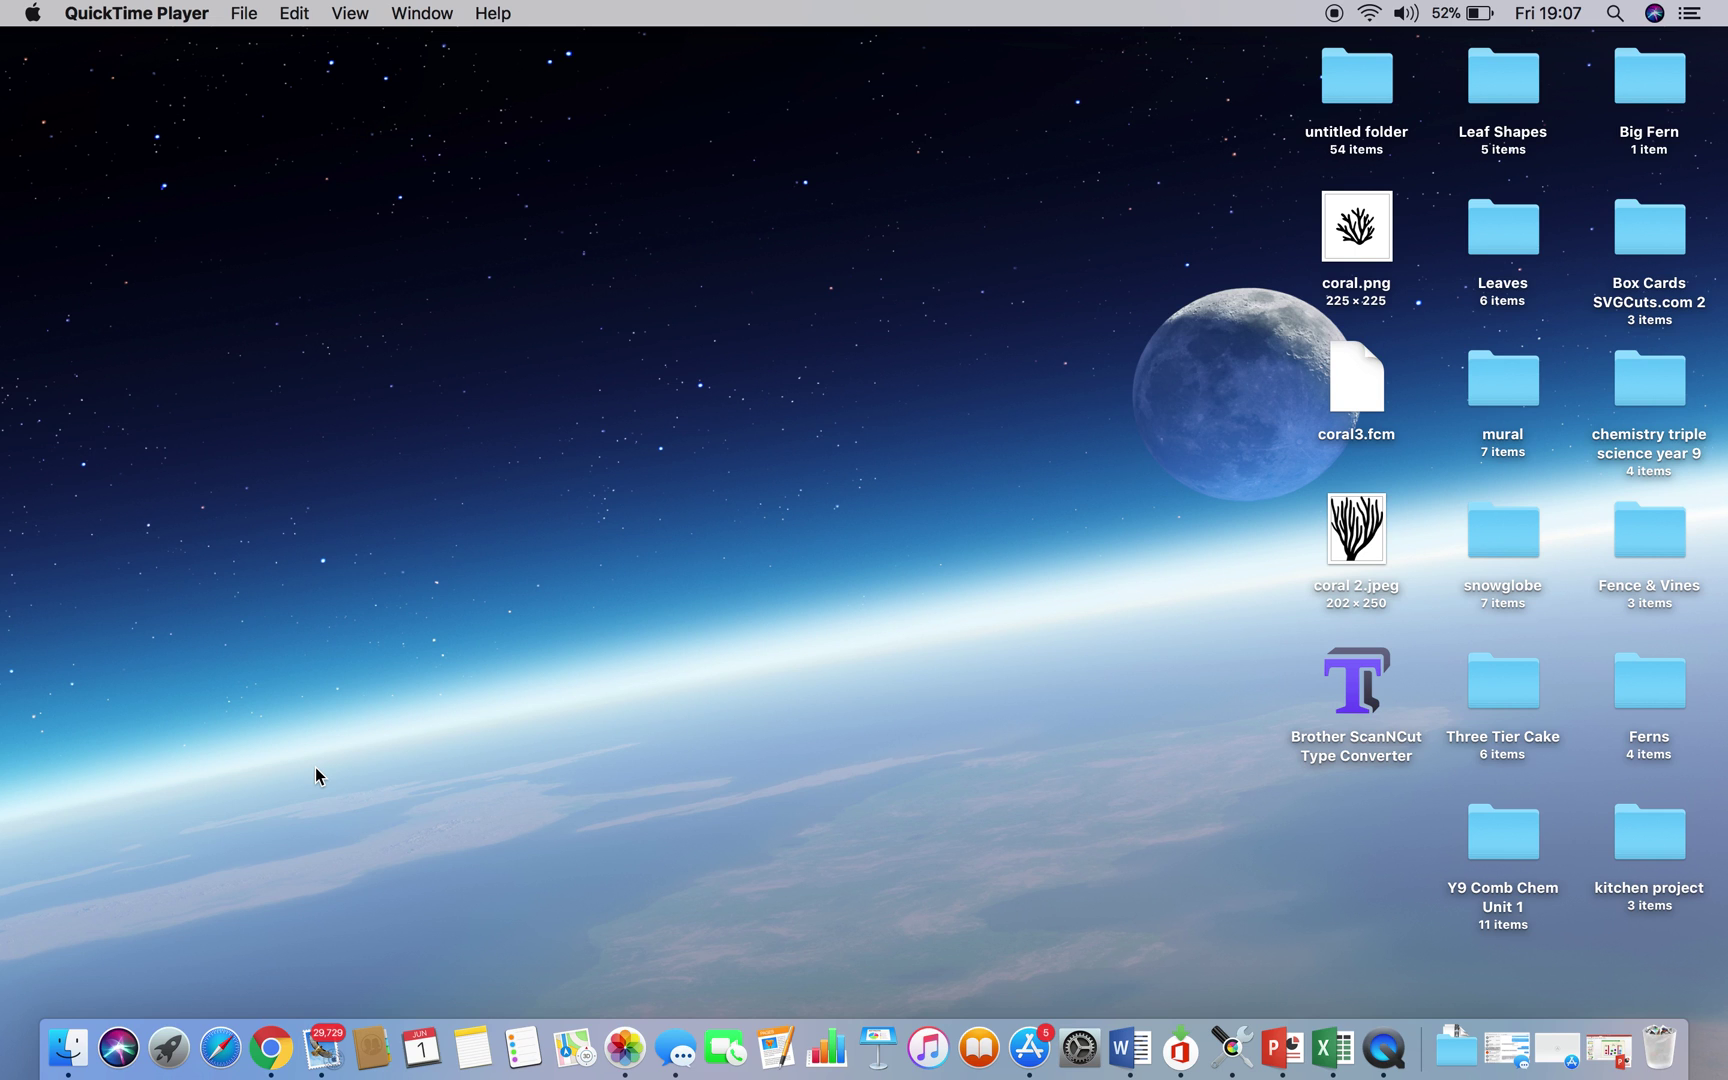
Step: Launch Chrome, search Google for dafont and open the DaFont site
left_click(271, 1050)
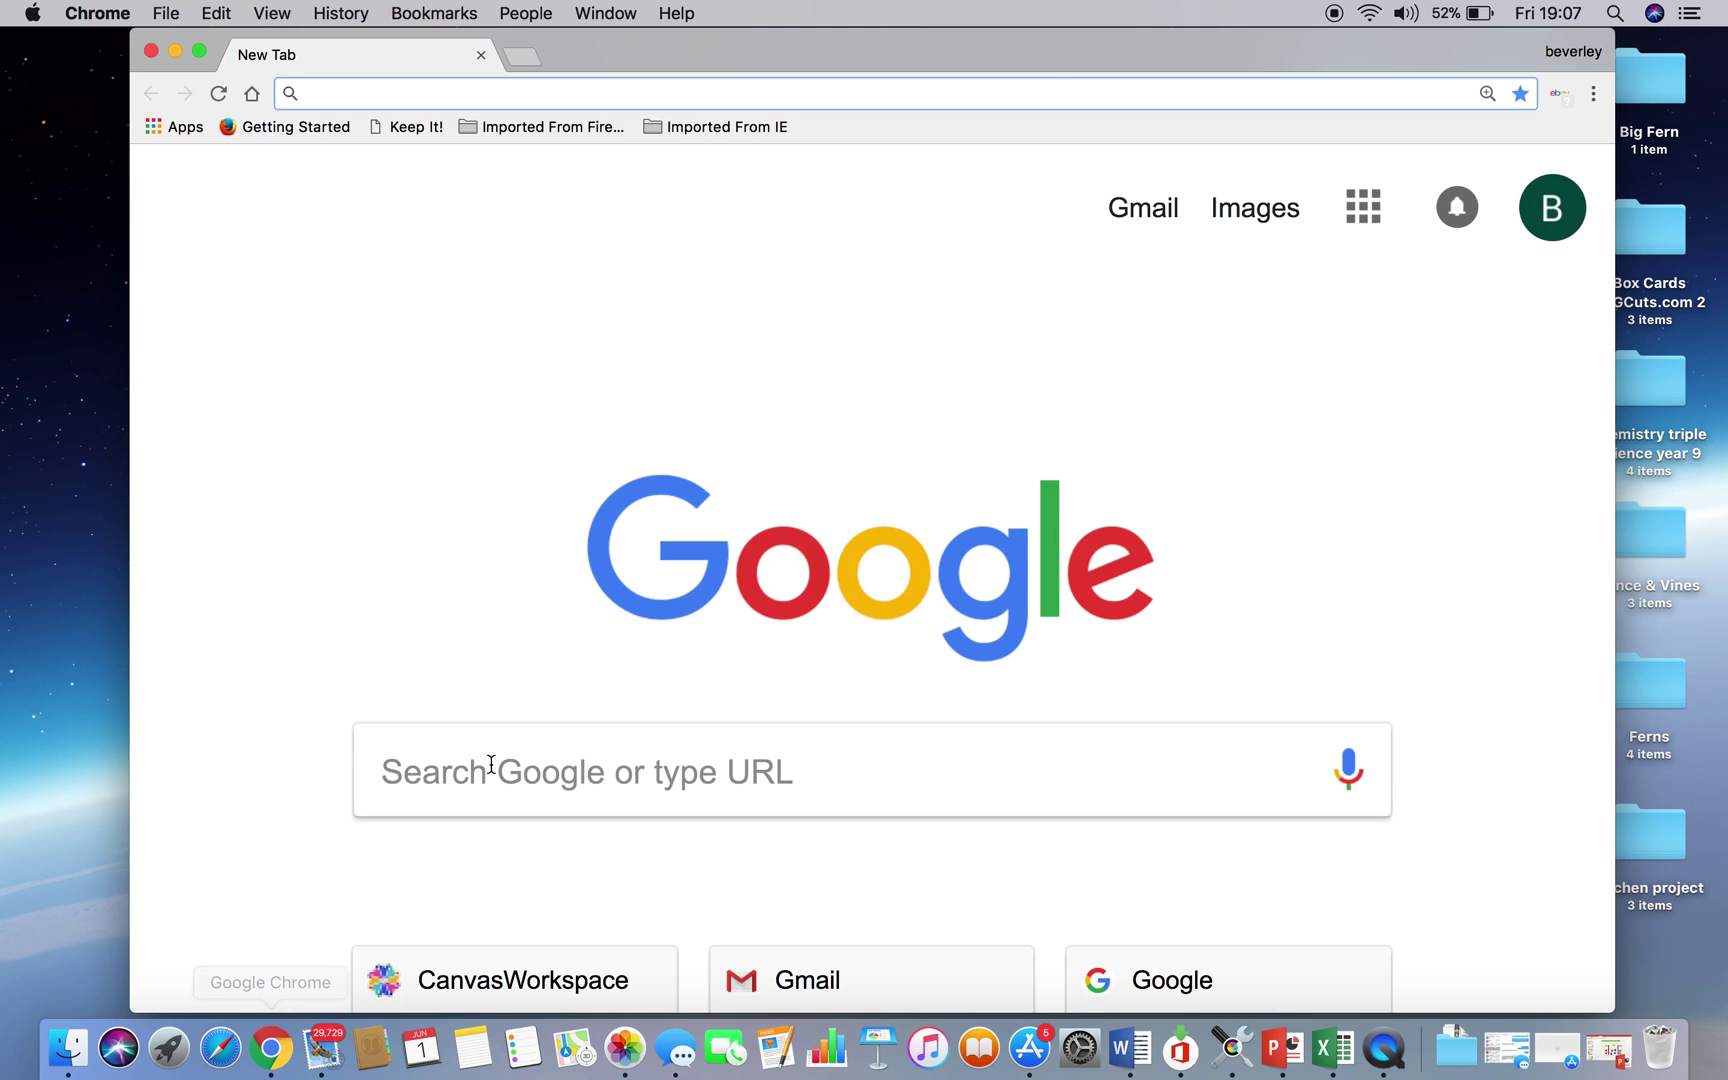
left_click(502, 782)
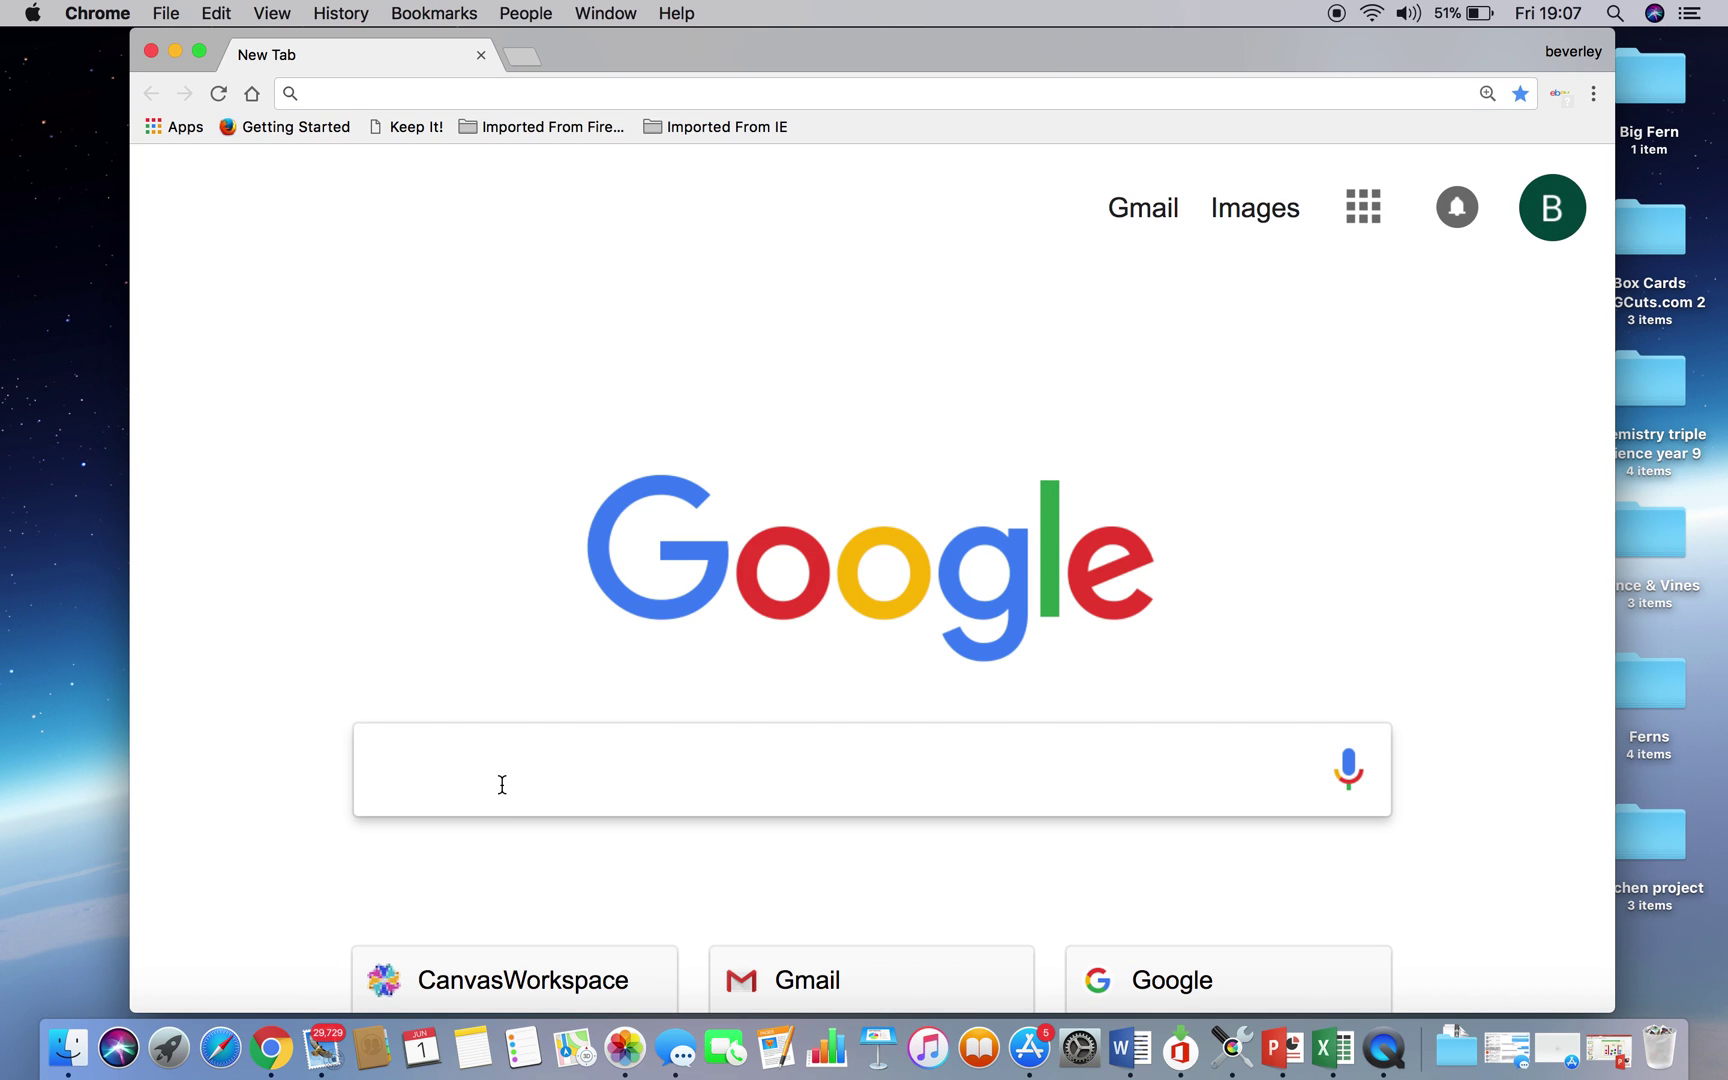
type("dafont")
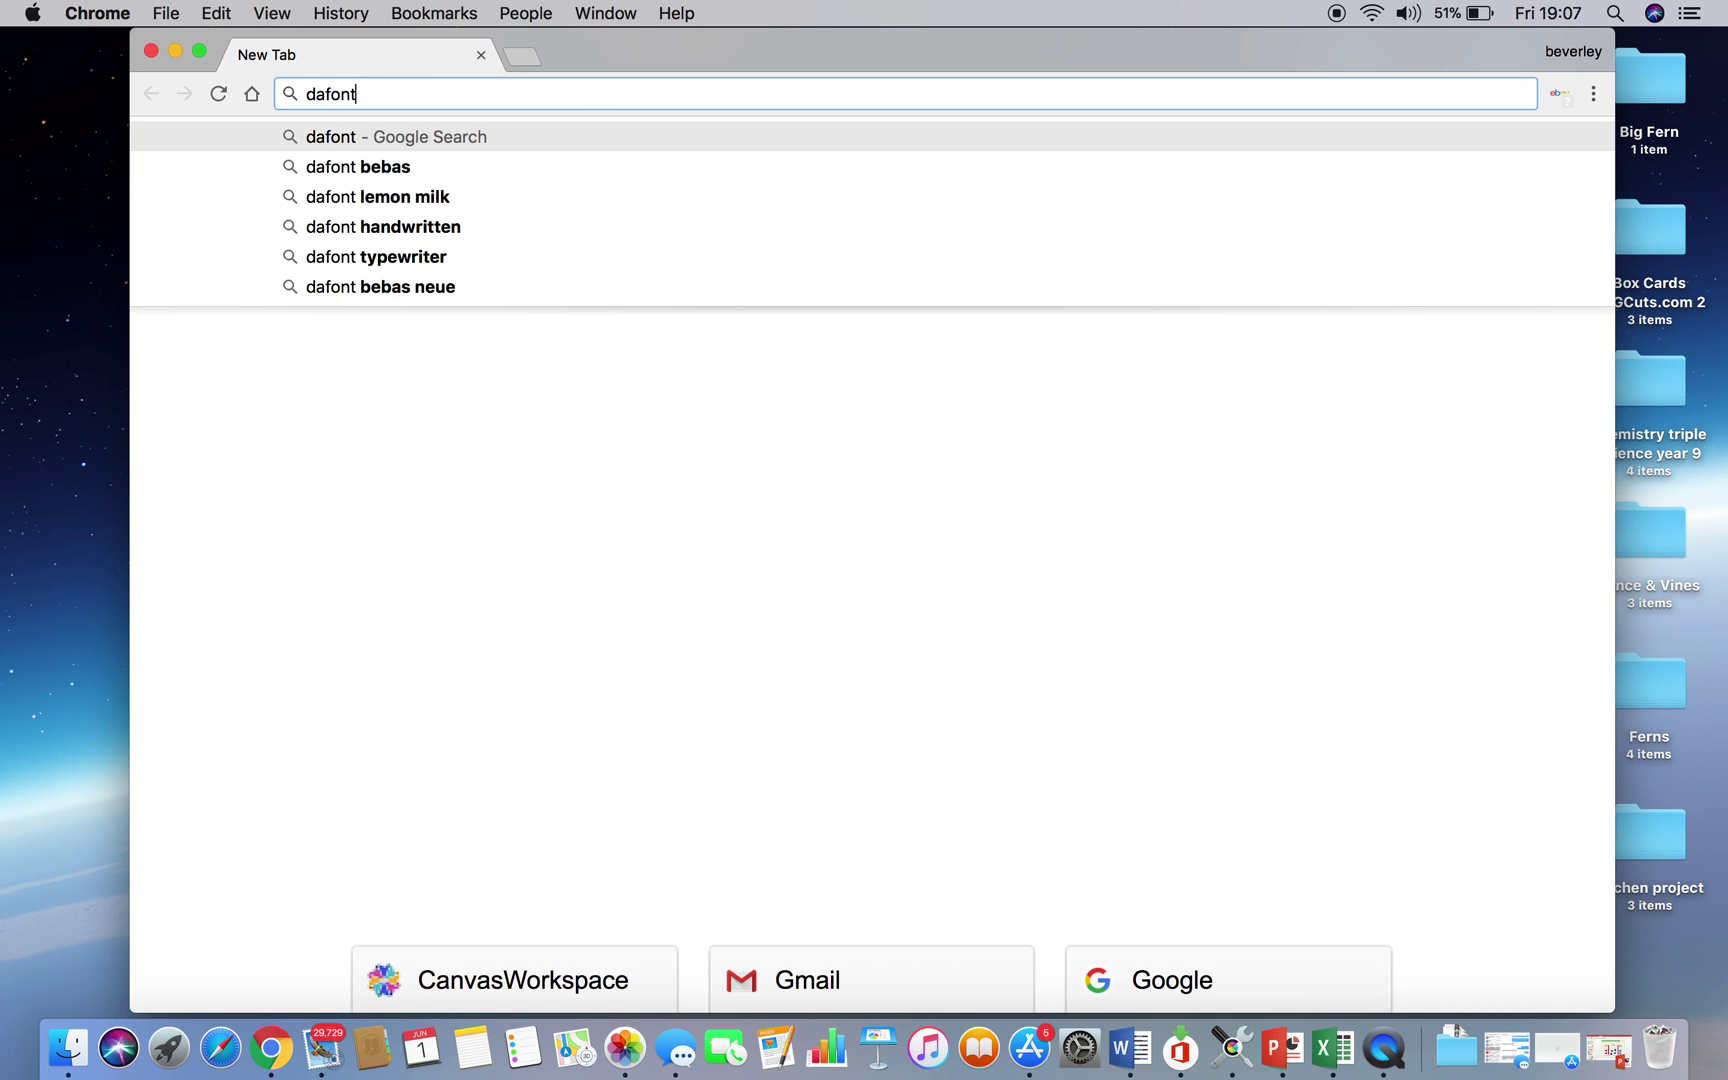
key("Return")
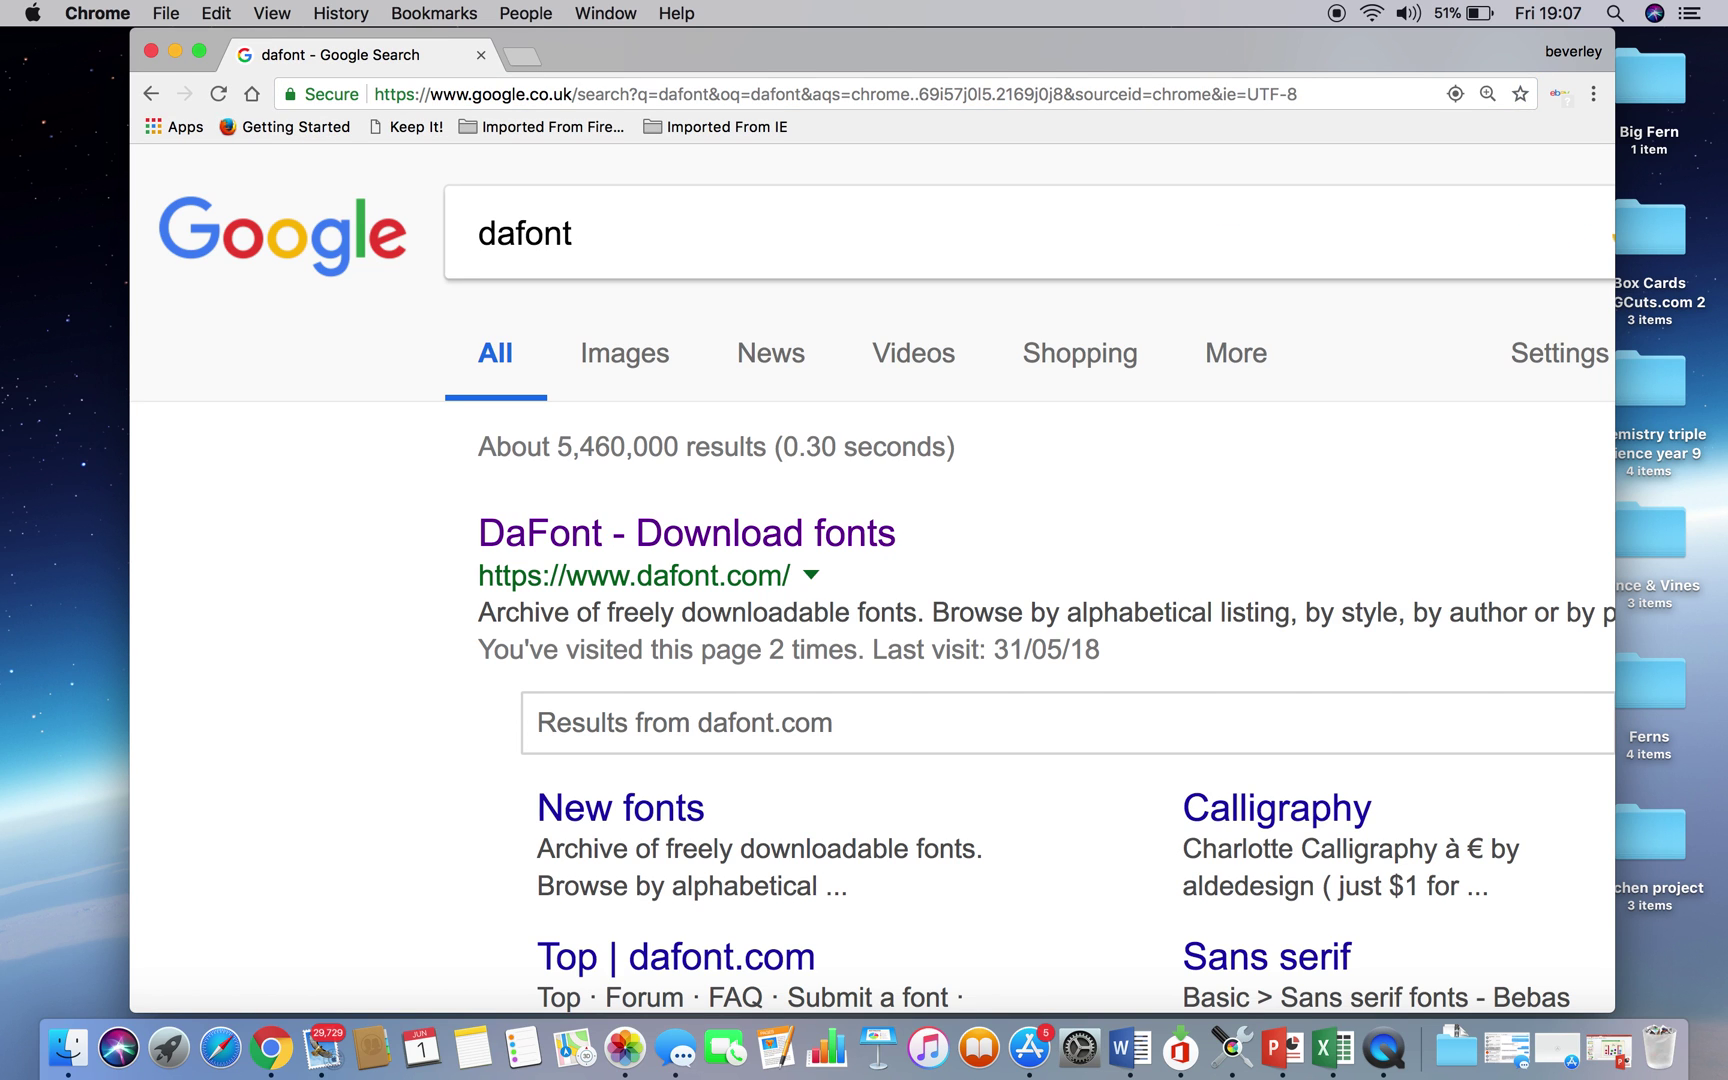
left_click(818, 547)
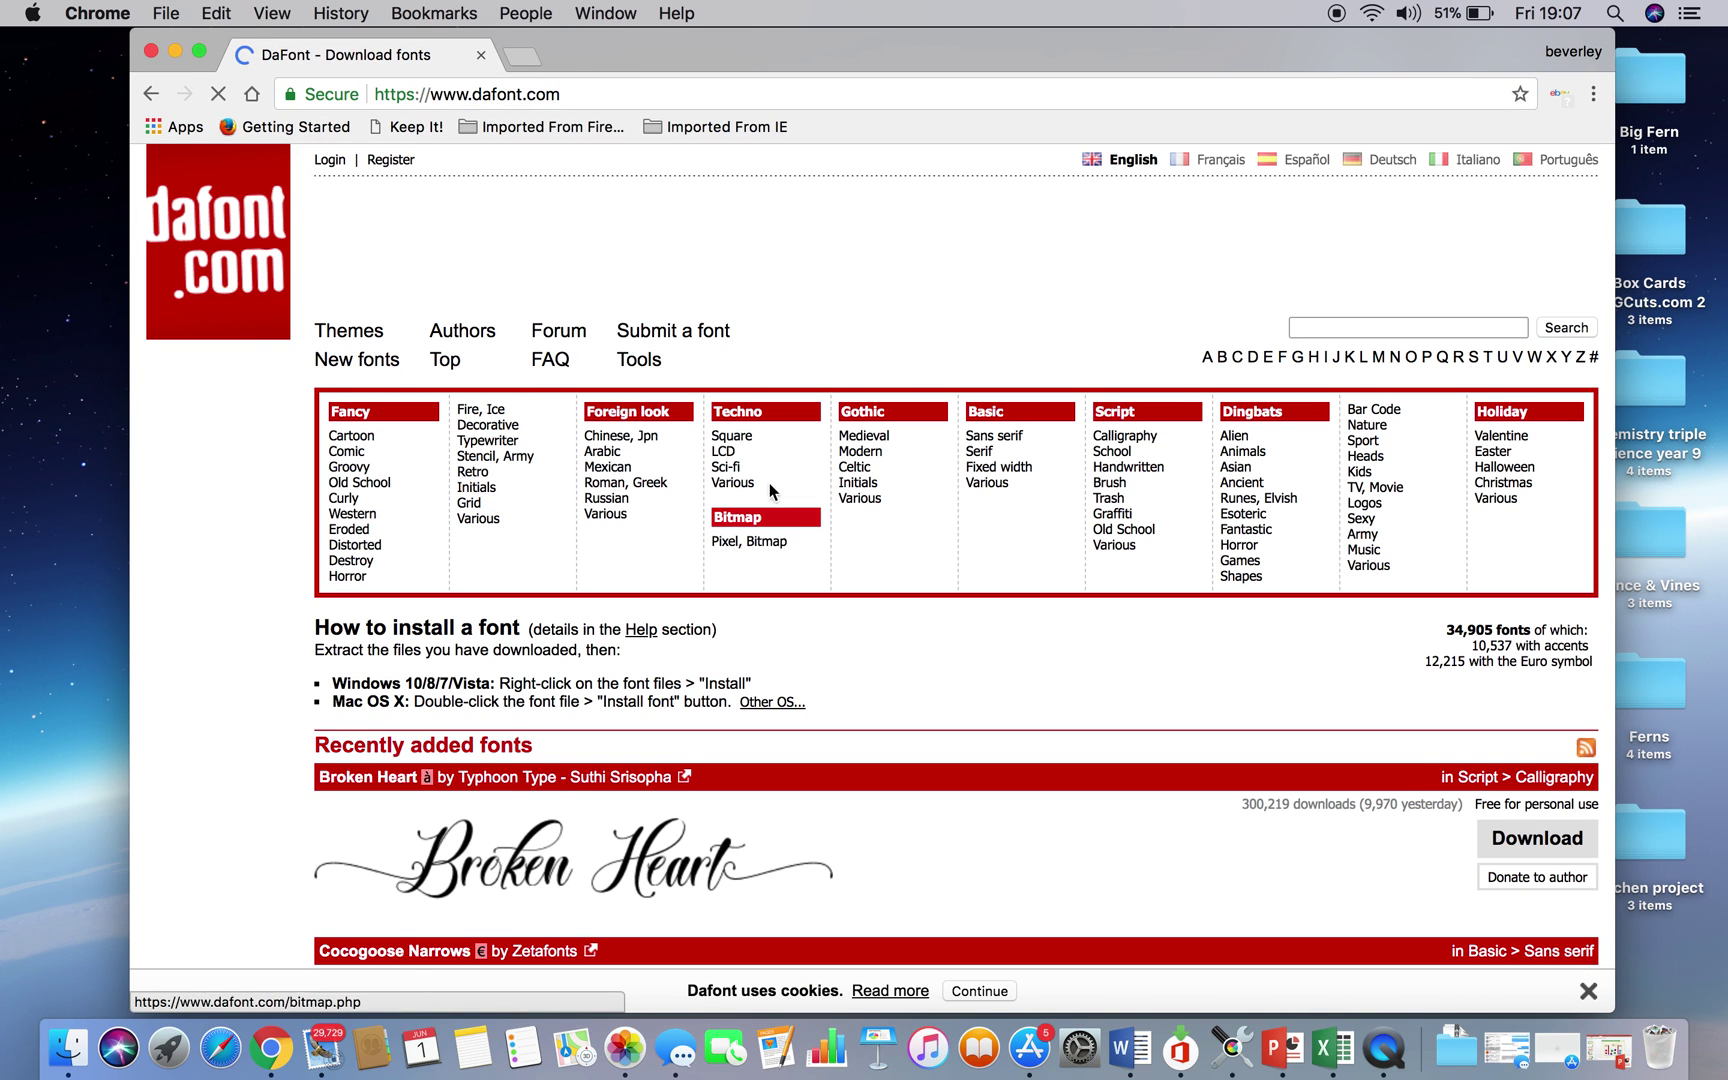
Step: Enter 'europe underground' in DaFont's font search box
left_click(1309, 325)
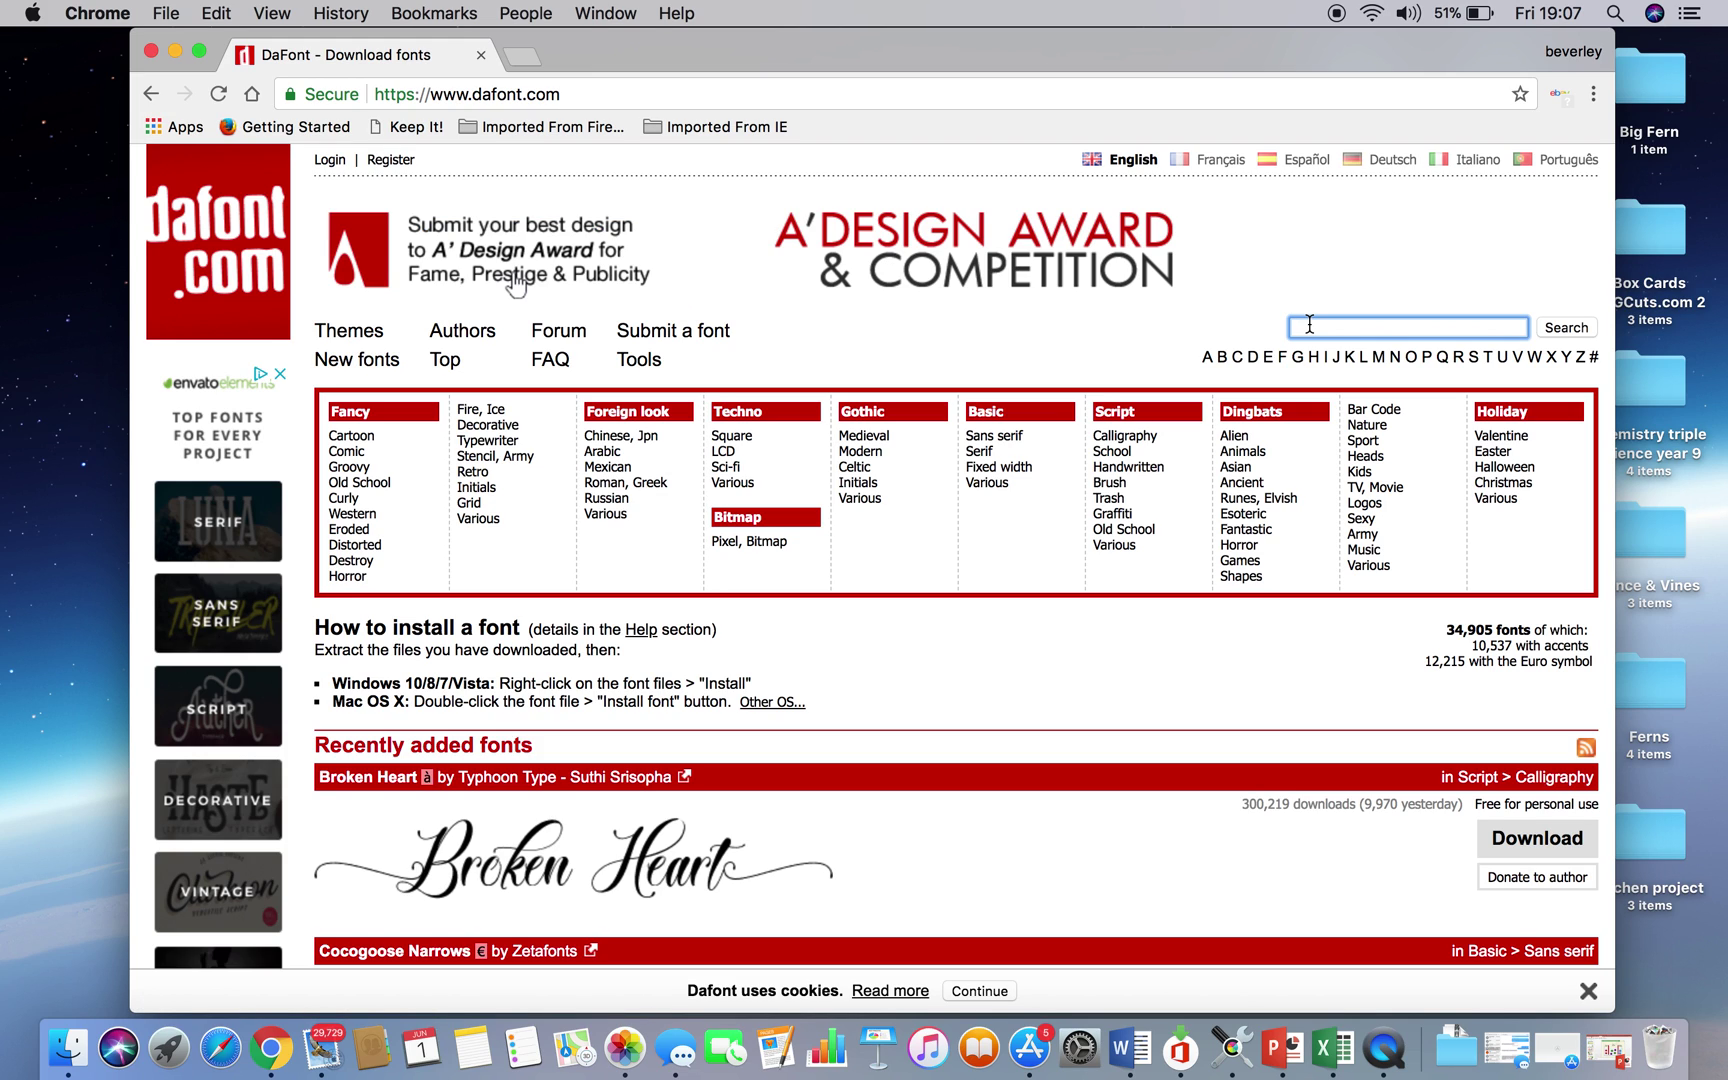
type("eu")
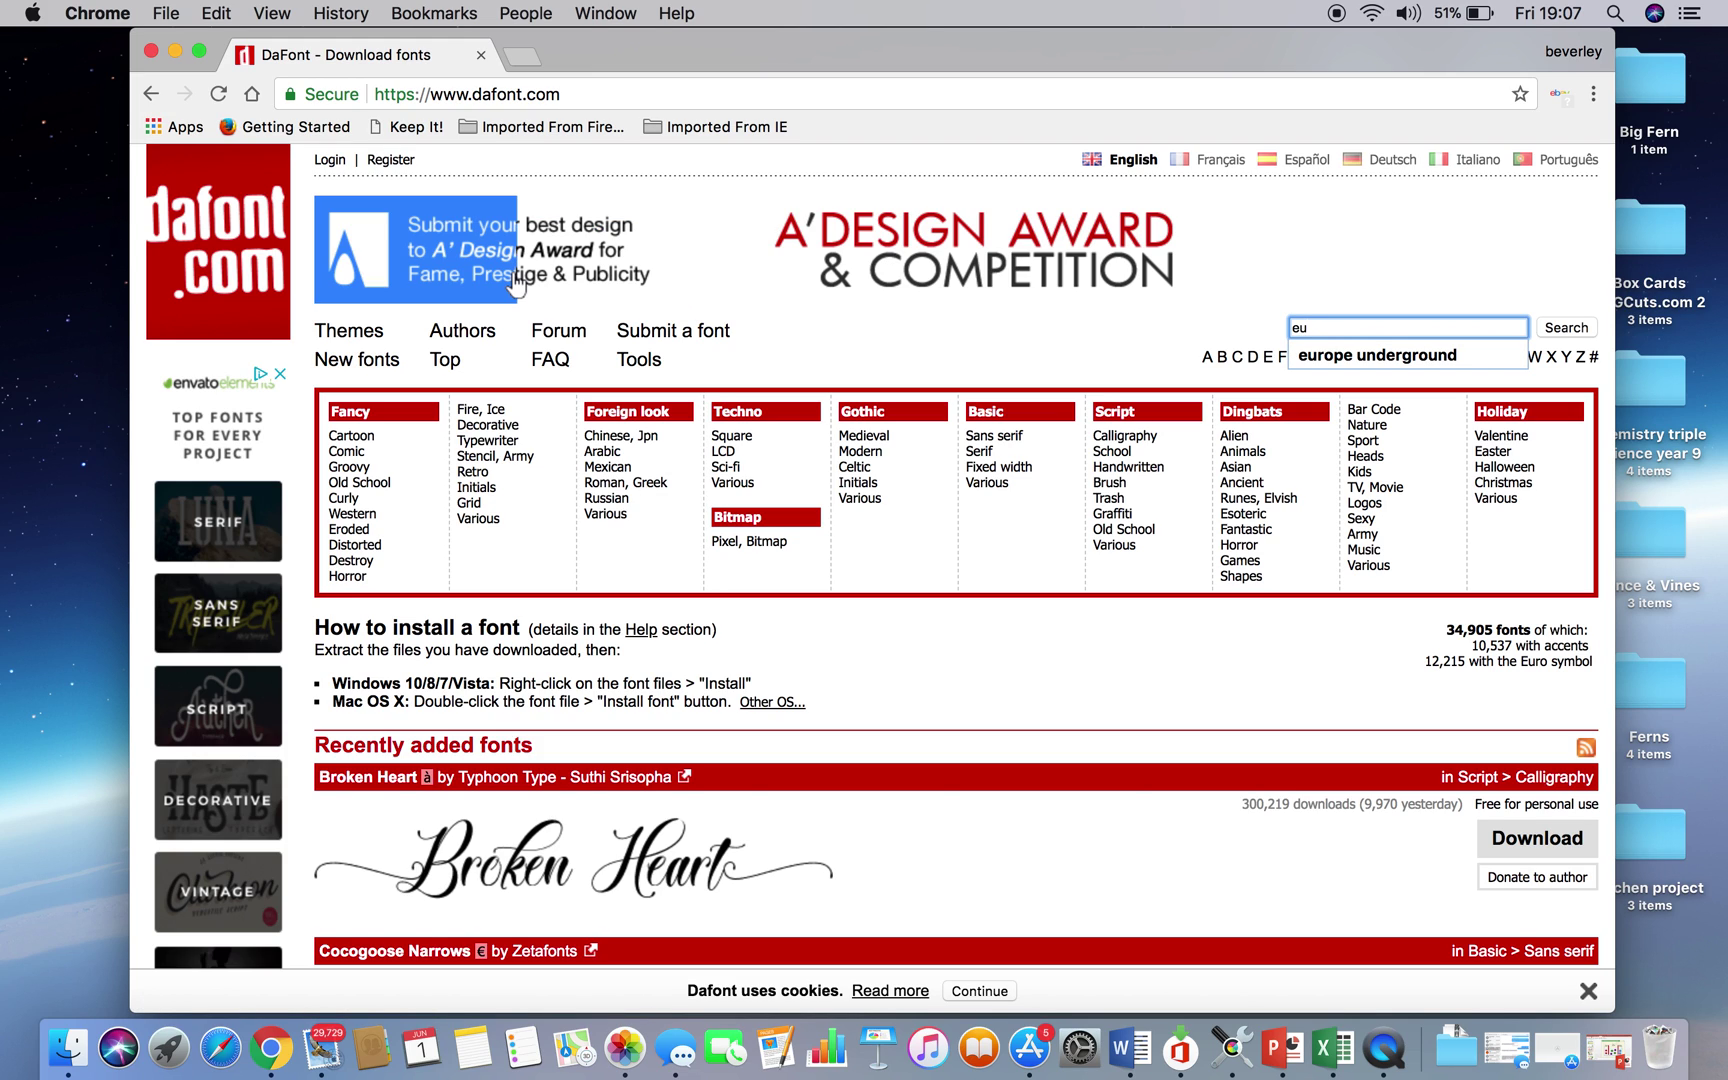
type("rope")
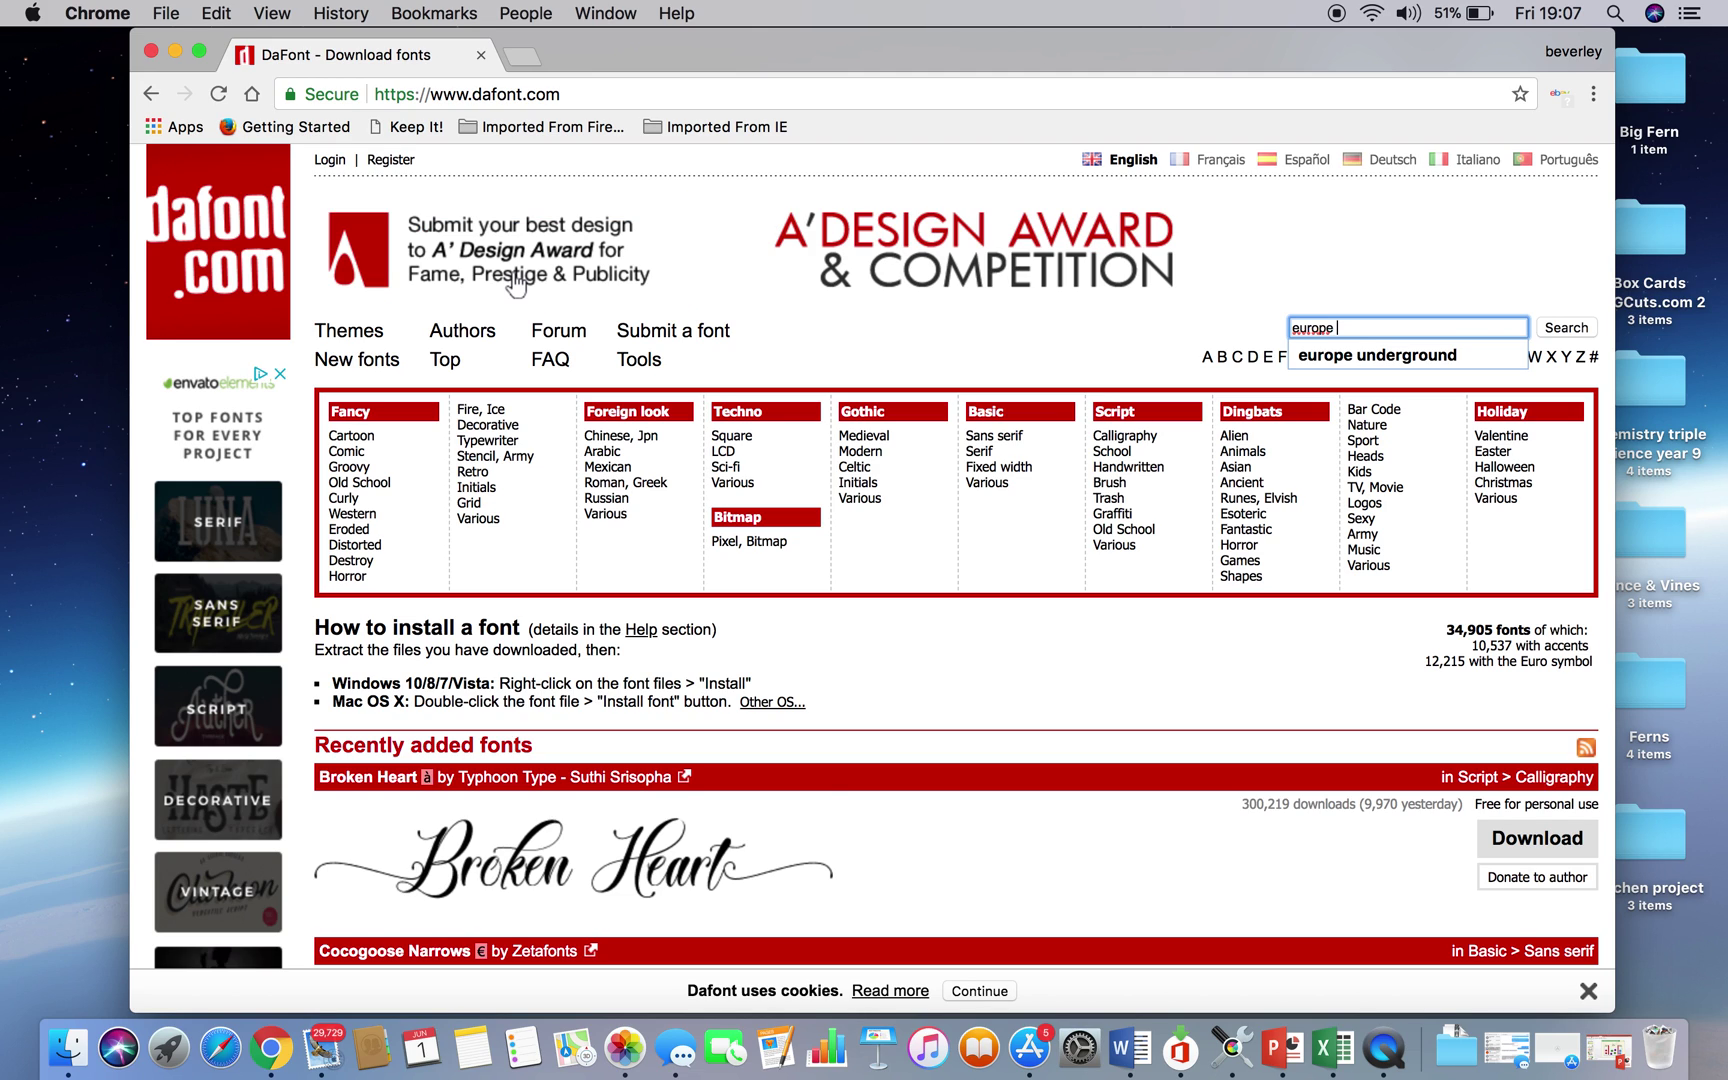
key("Down")
key("Return")
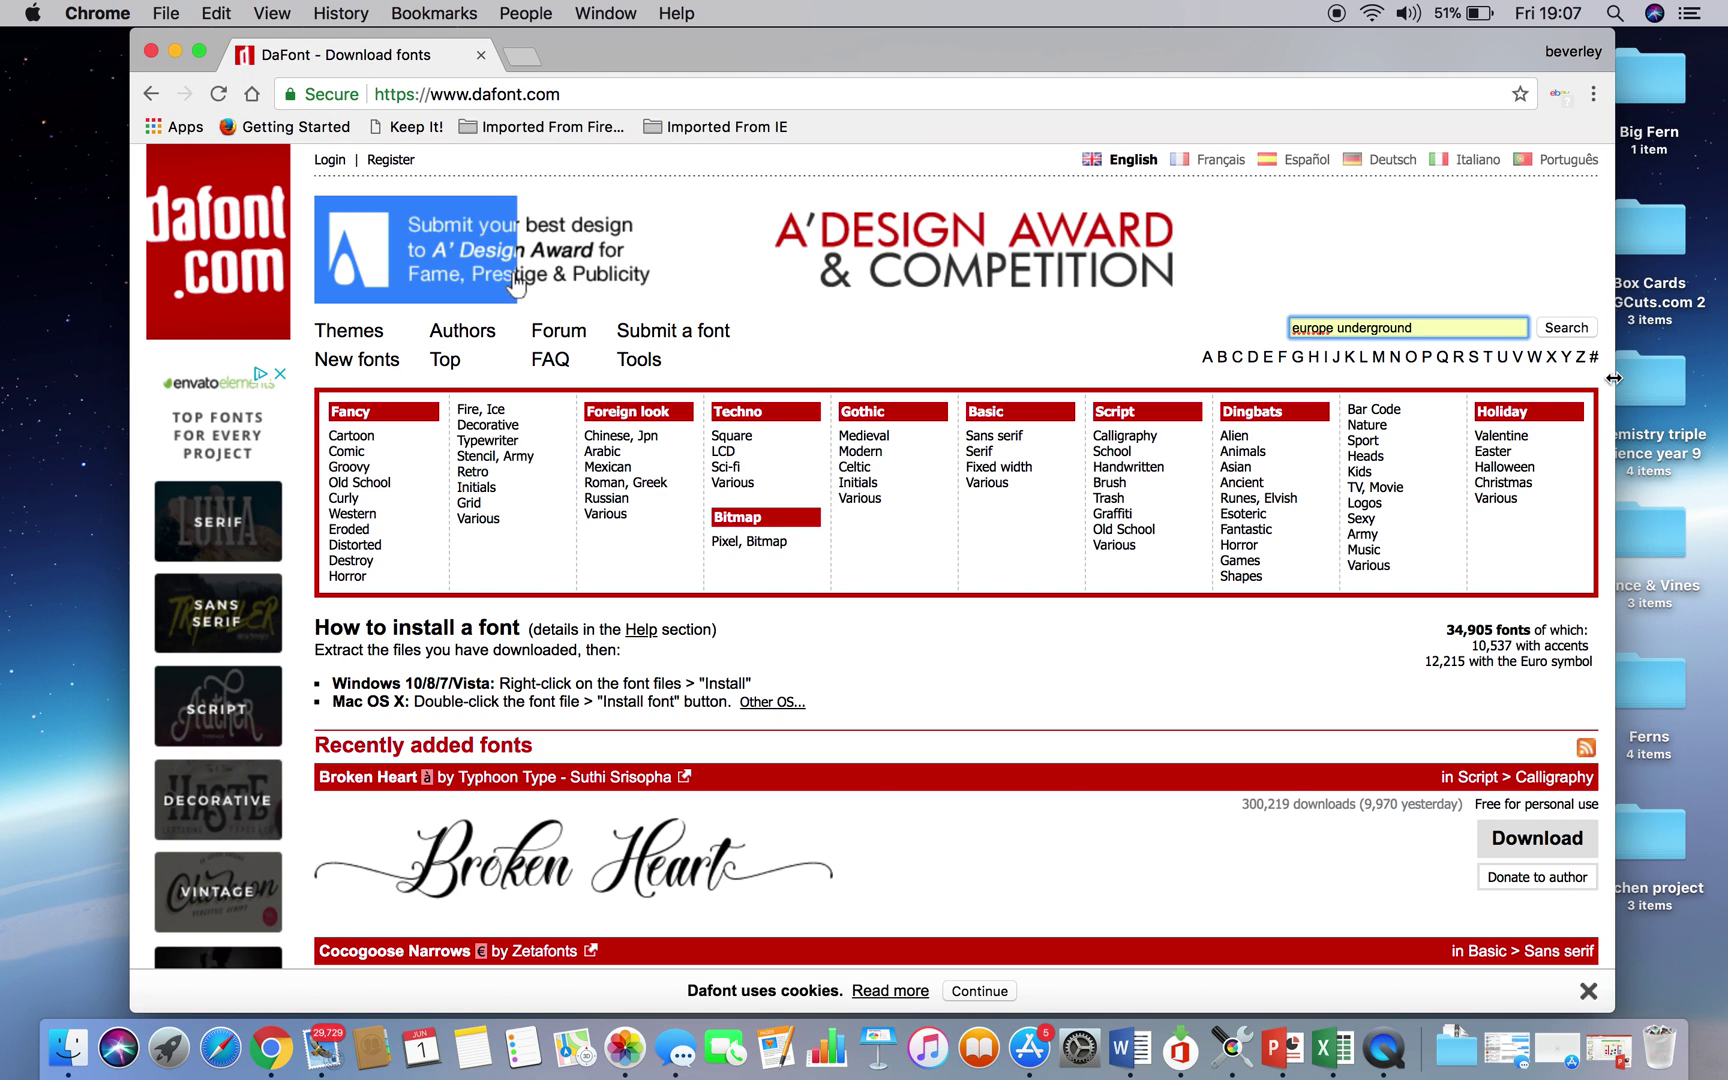
Step: Search DaFont for Europe Underground in full screen and preview it with 'Happy Birthday'
left_click(1568, 330)
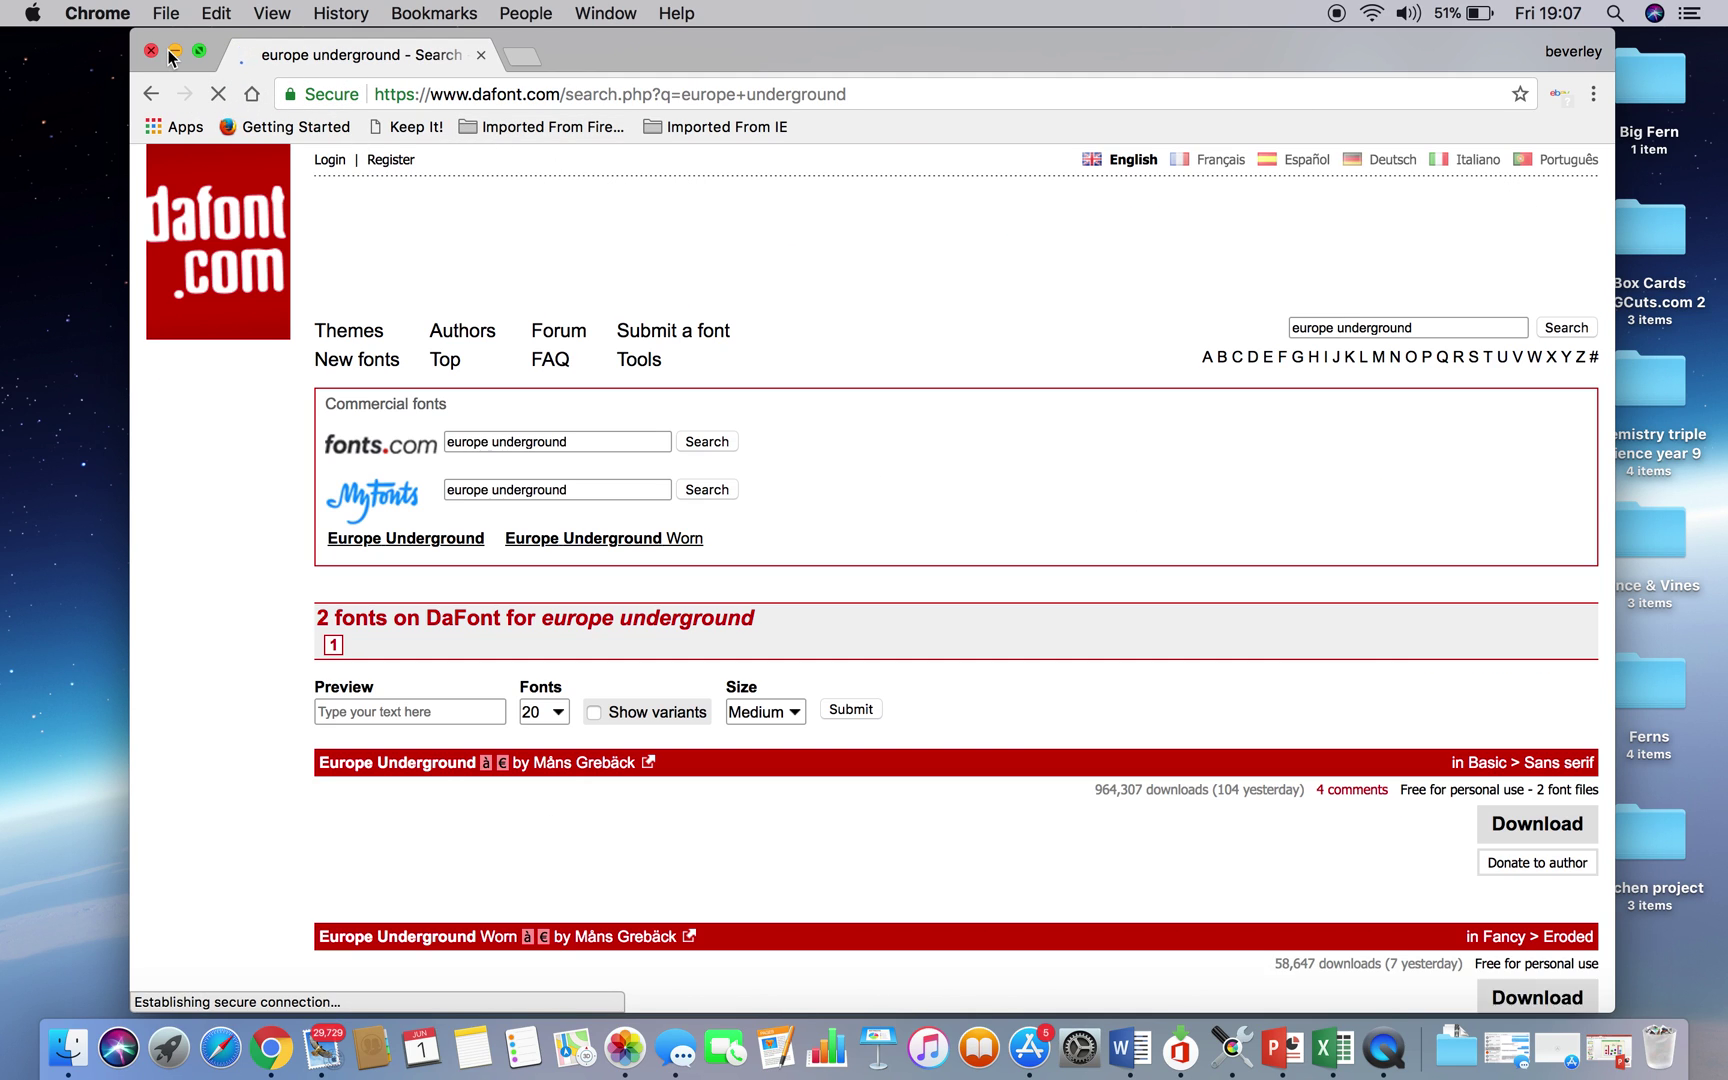
left_click(197, 50)
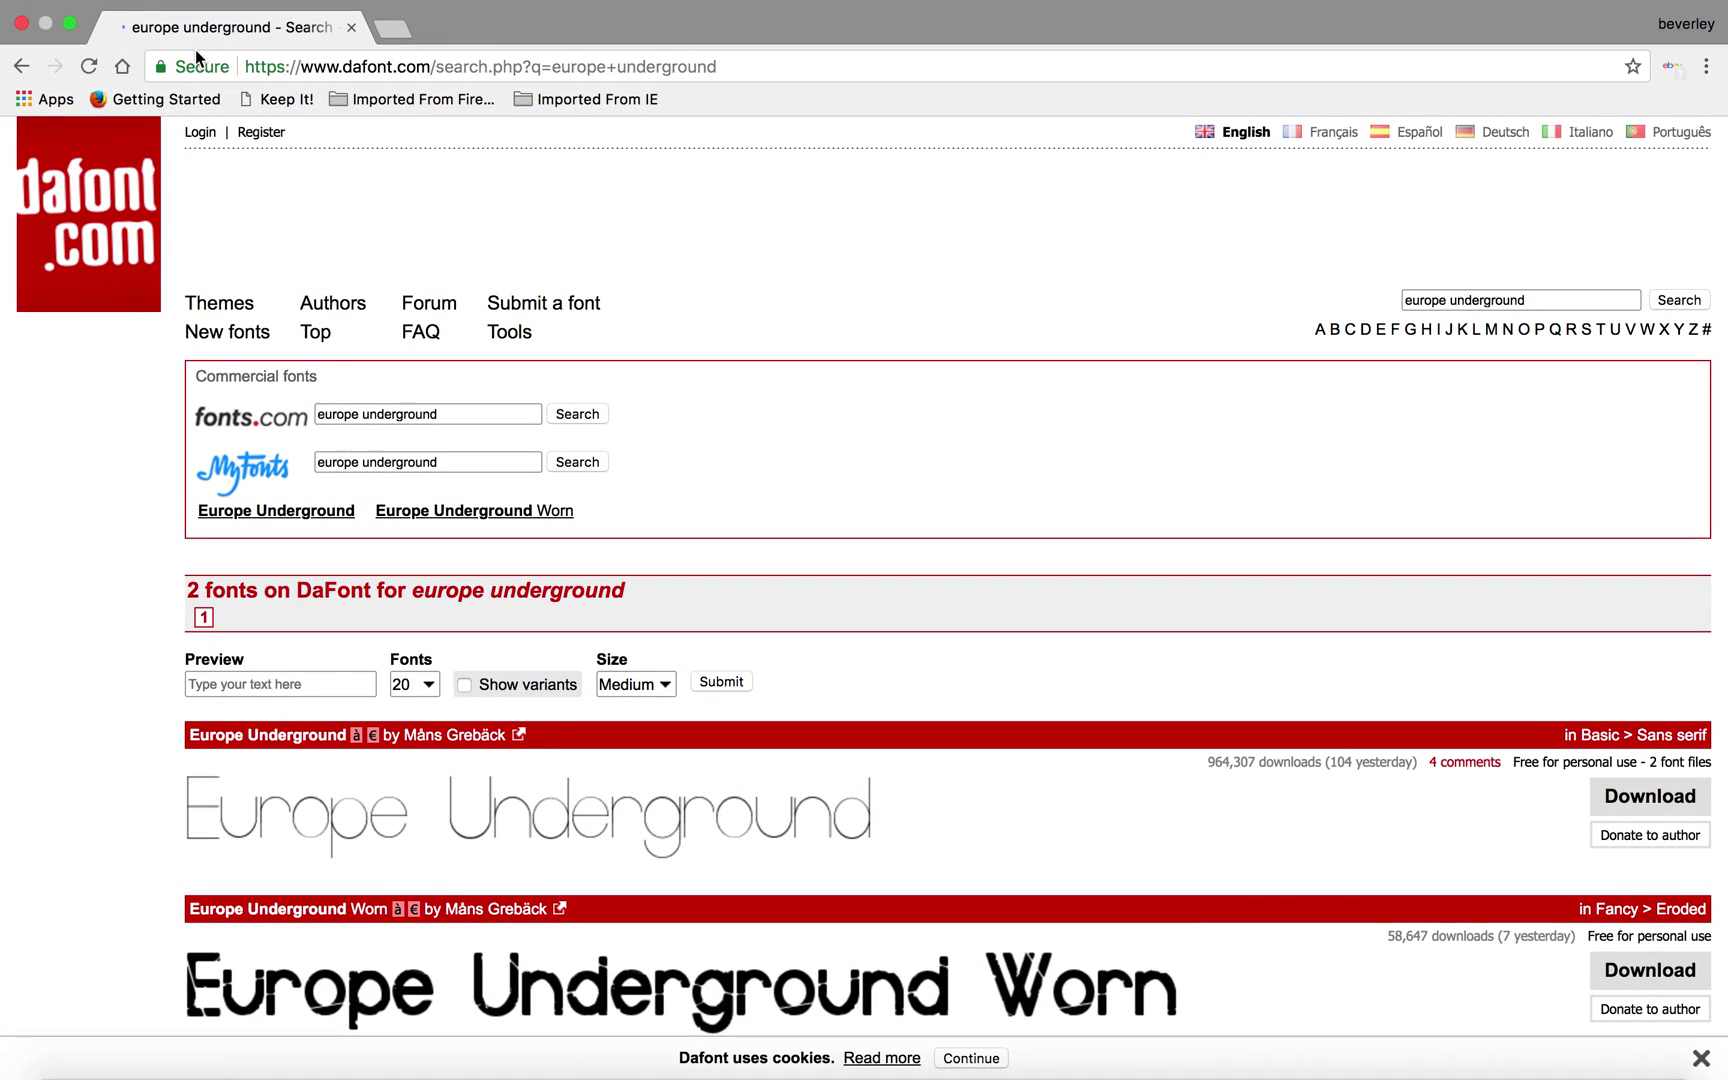
left_click(302, 685)
type("H")
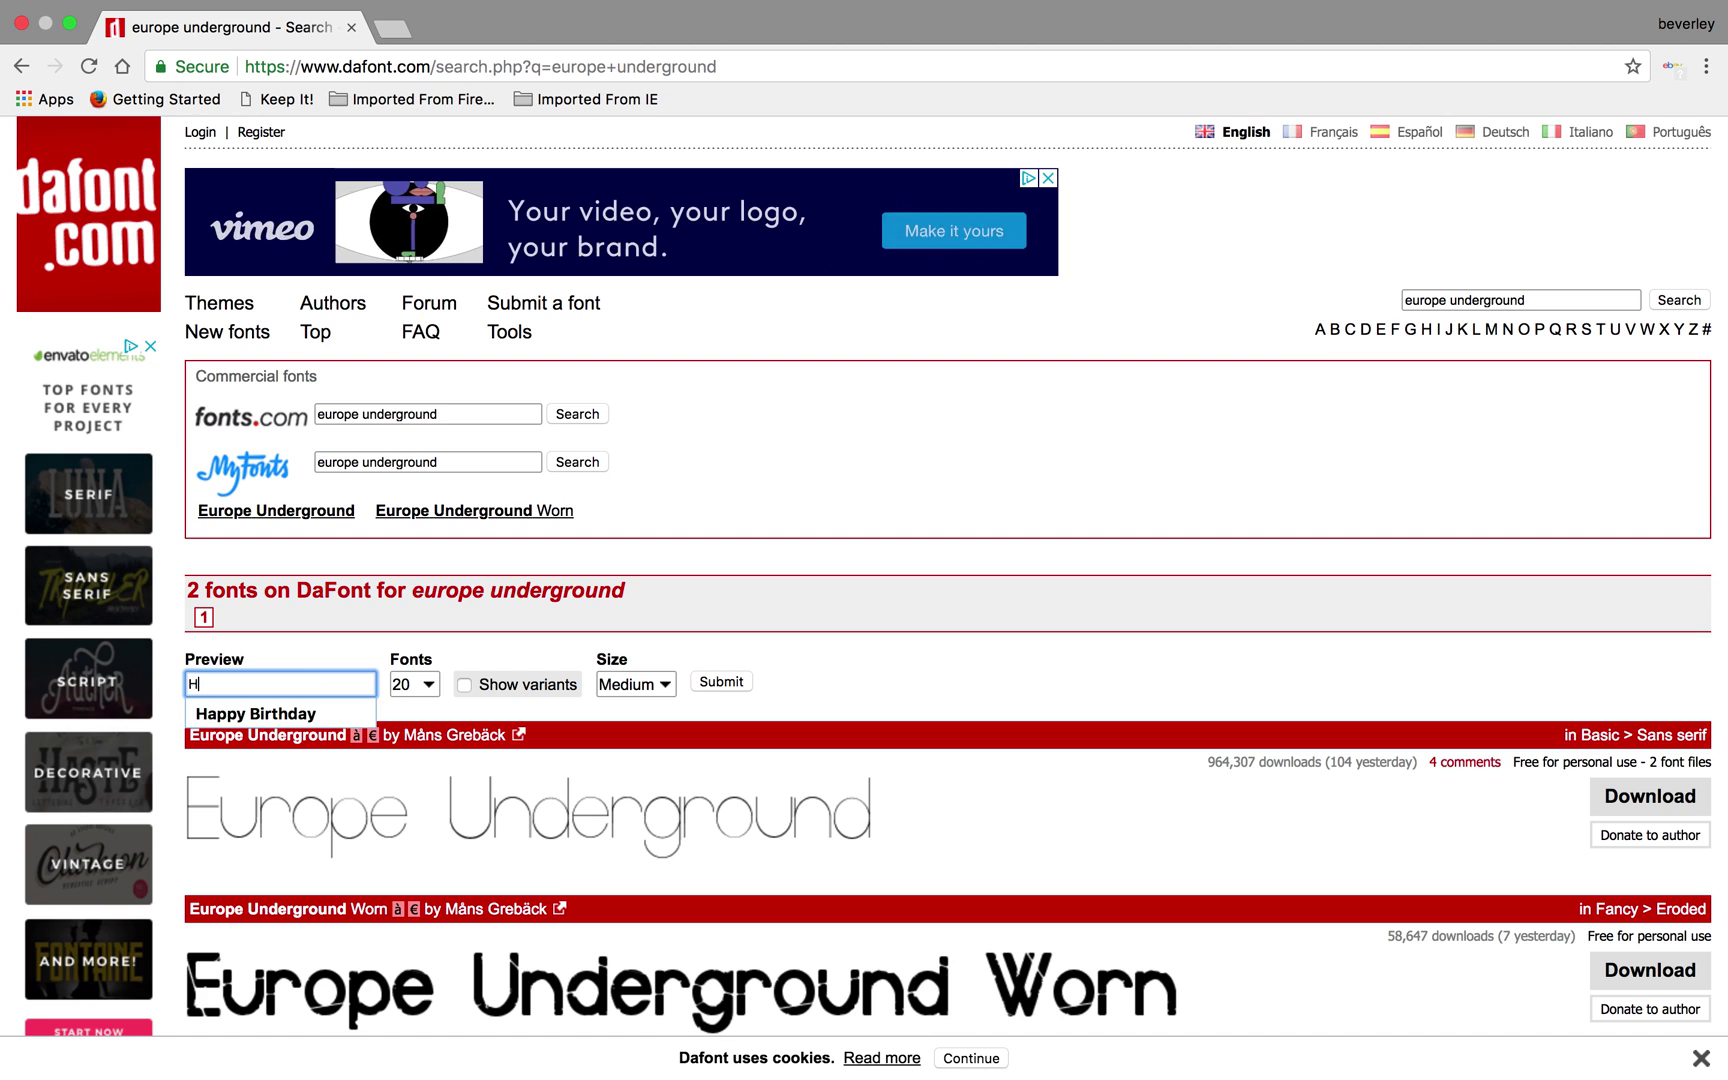
type("appy ")
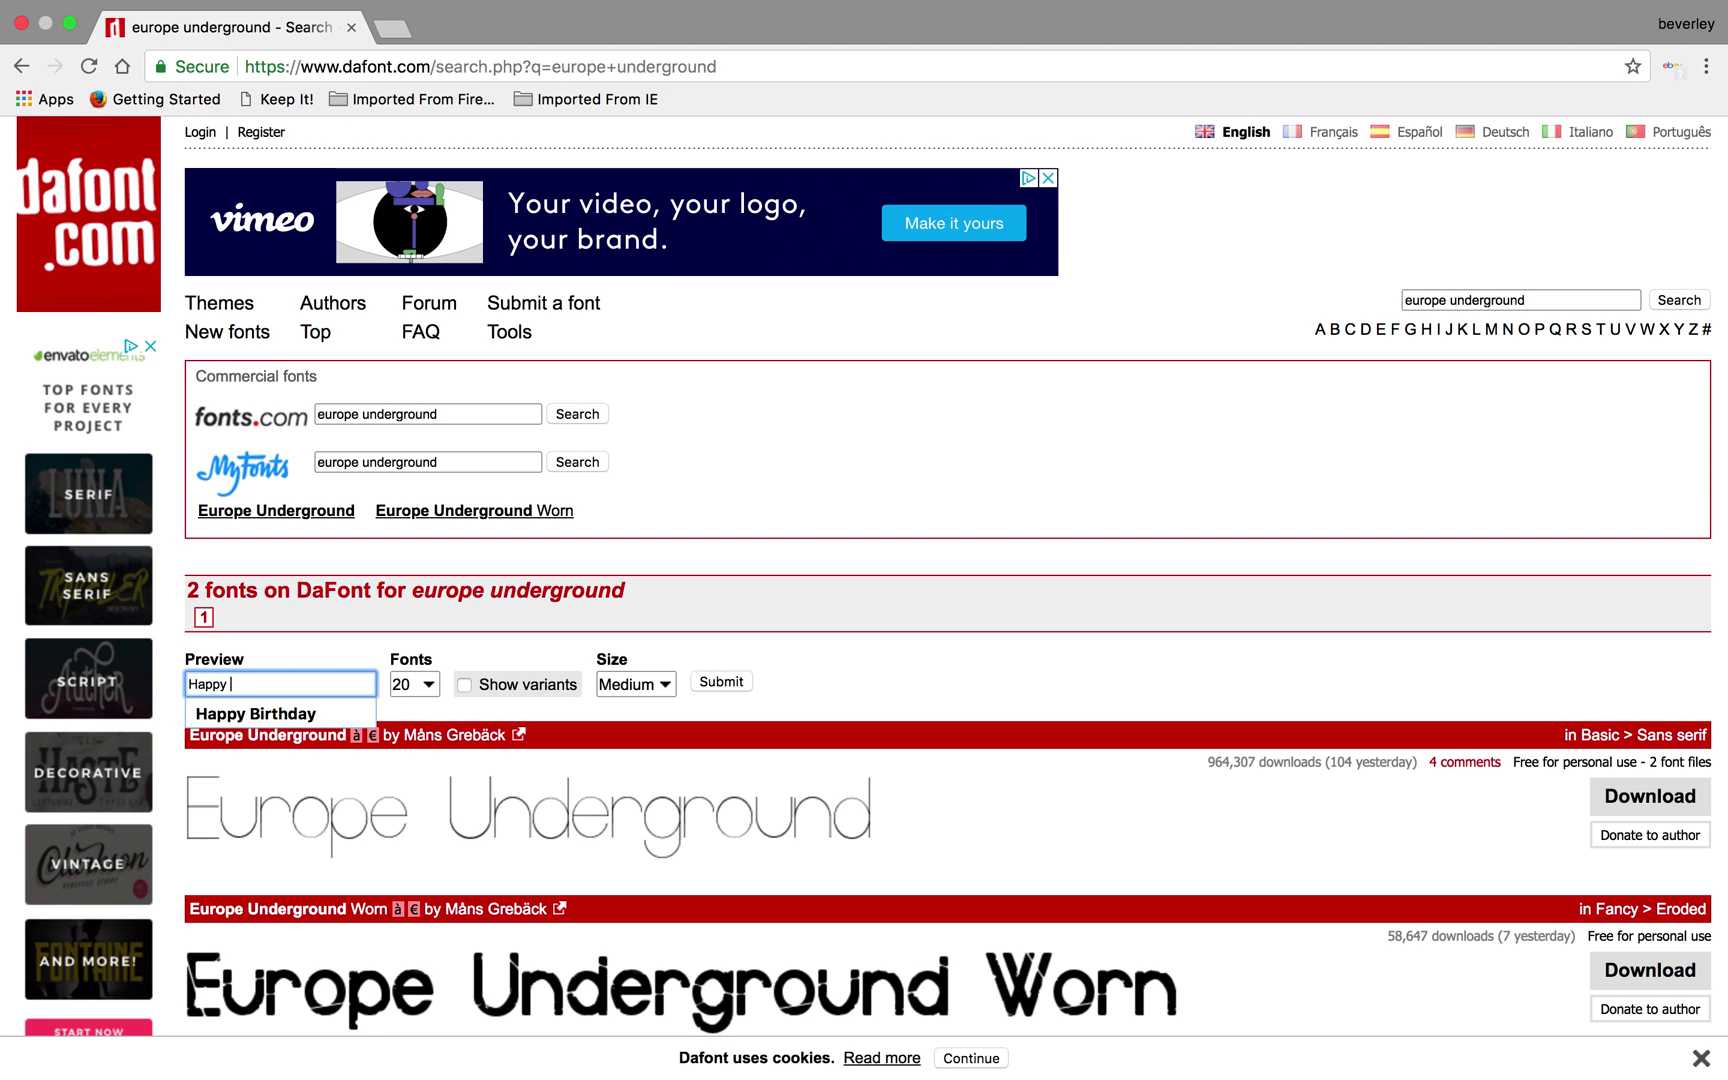
type("Birthday")
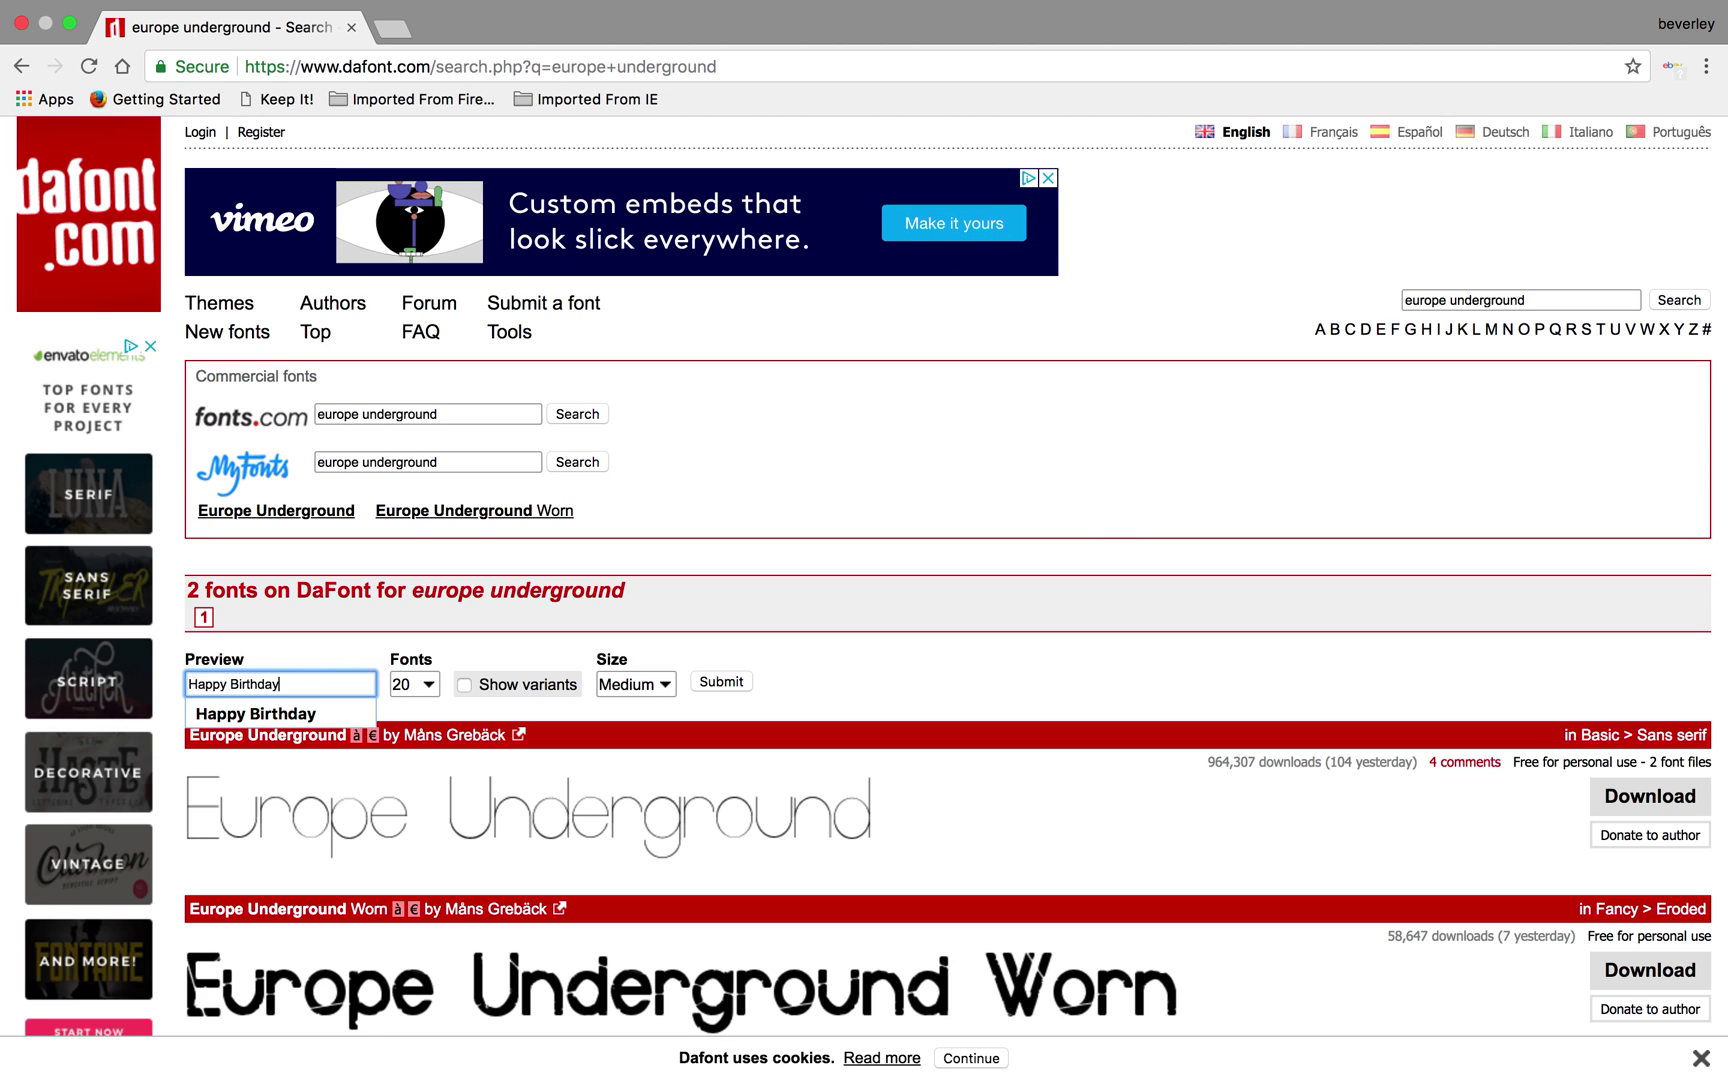
key("Return")
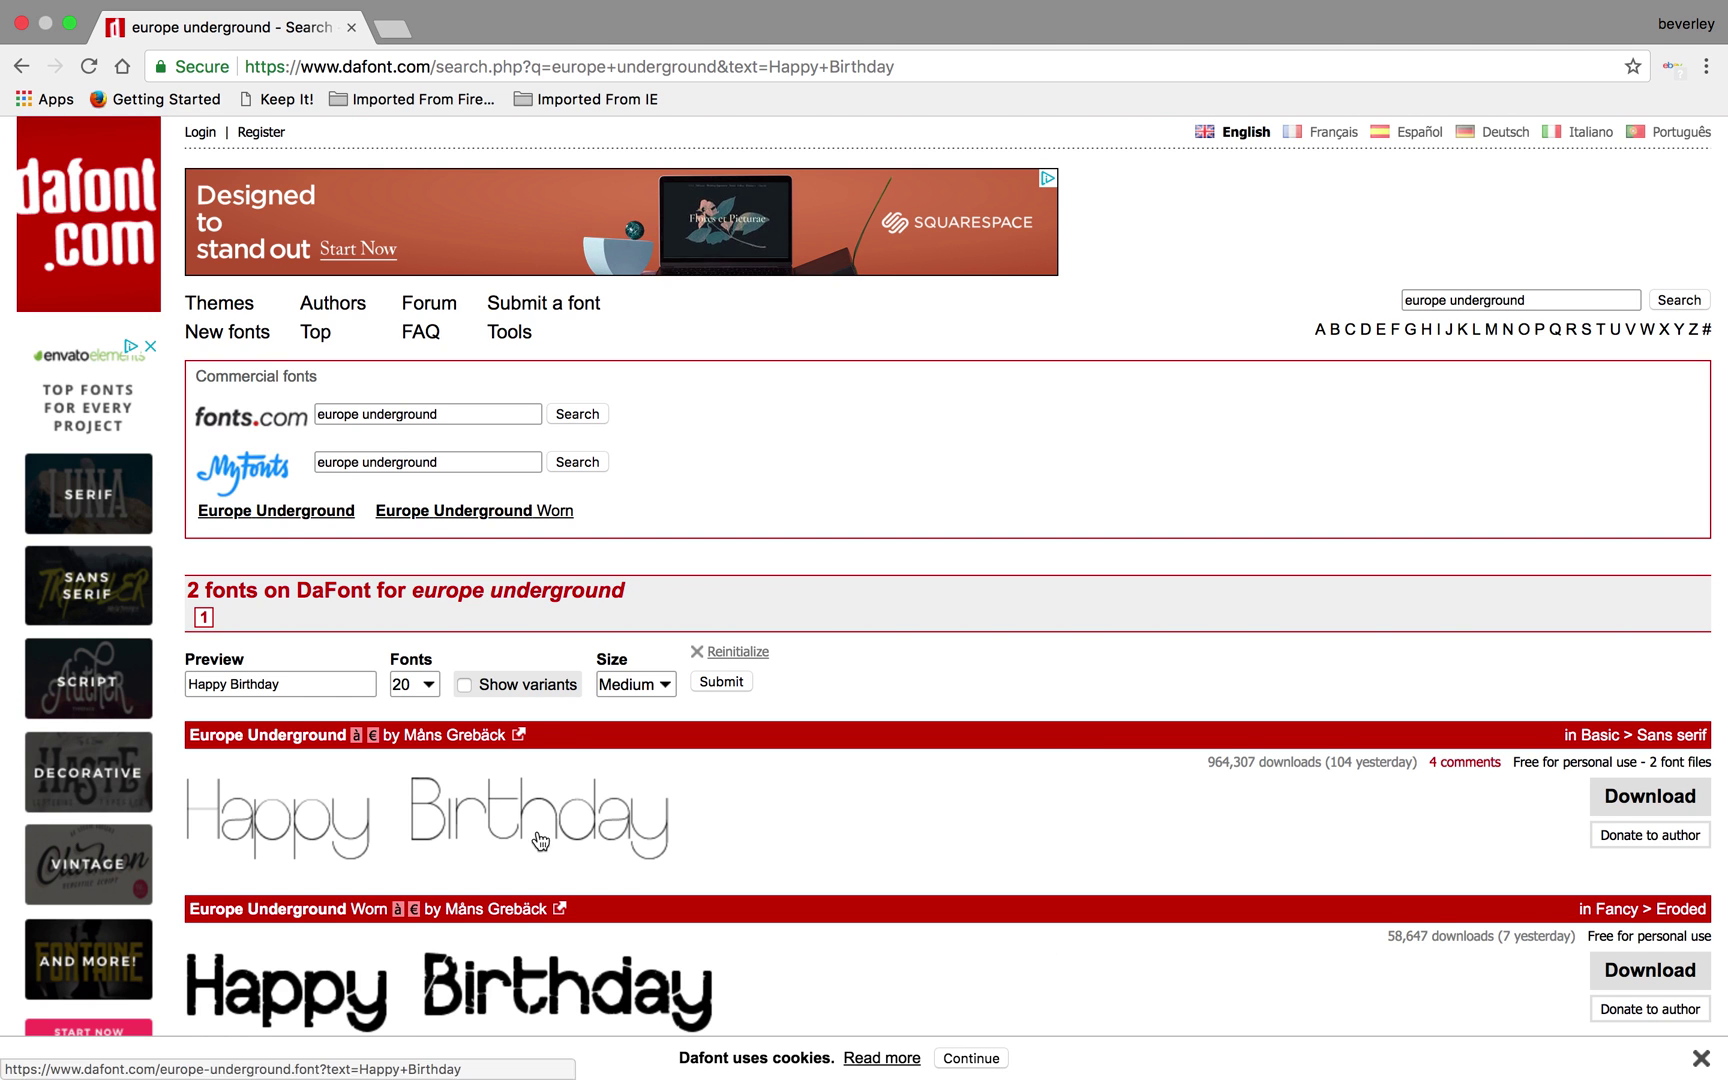
Step: Scroll through the two Europe Underground fonts, then open a new blank tab
scroll(537, 850, "down", 2)
scroll(537, 850, "down", 2)
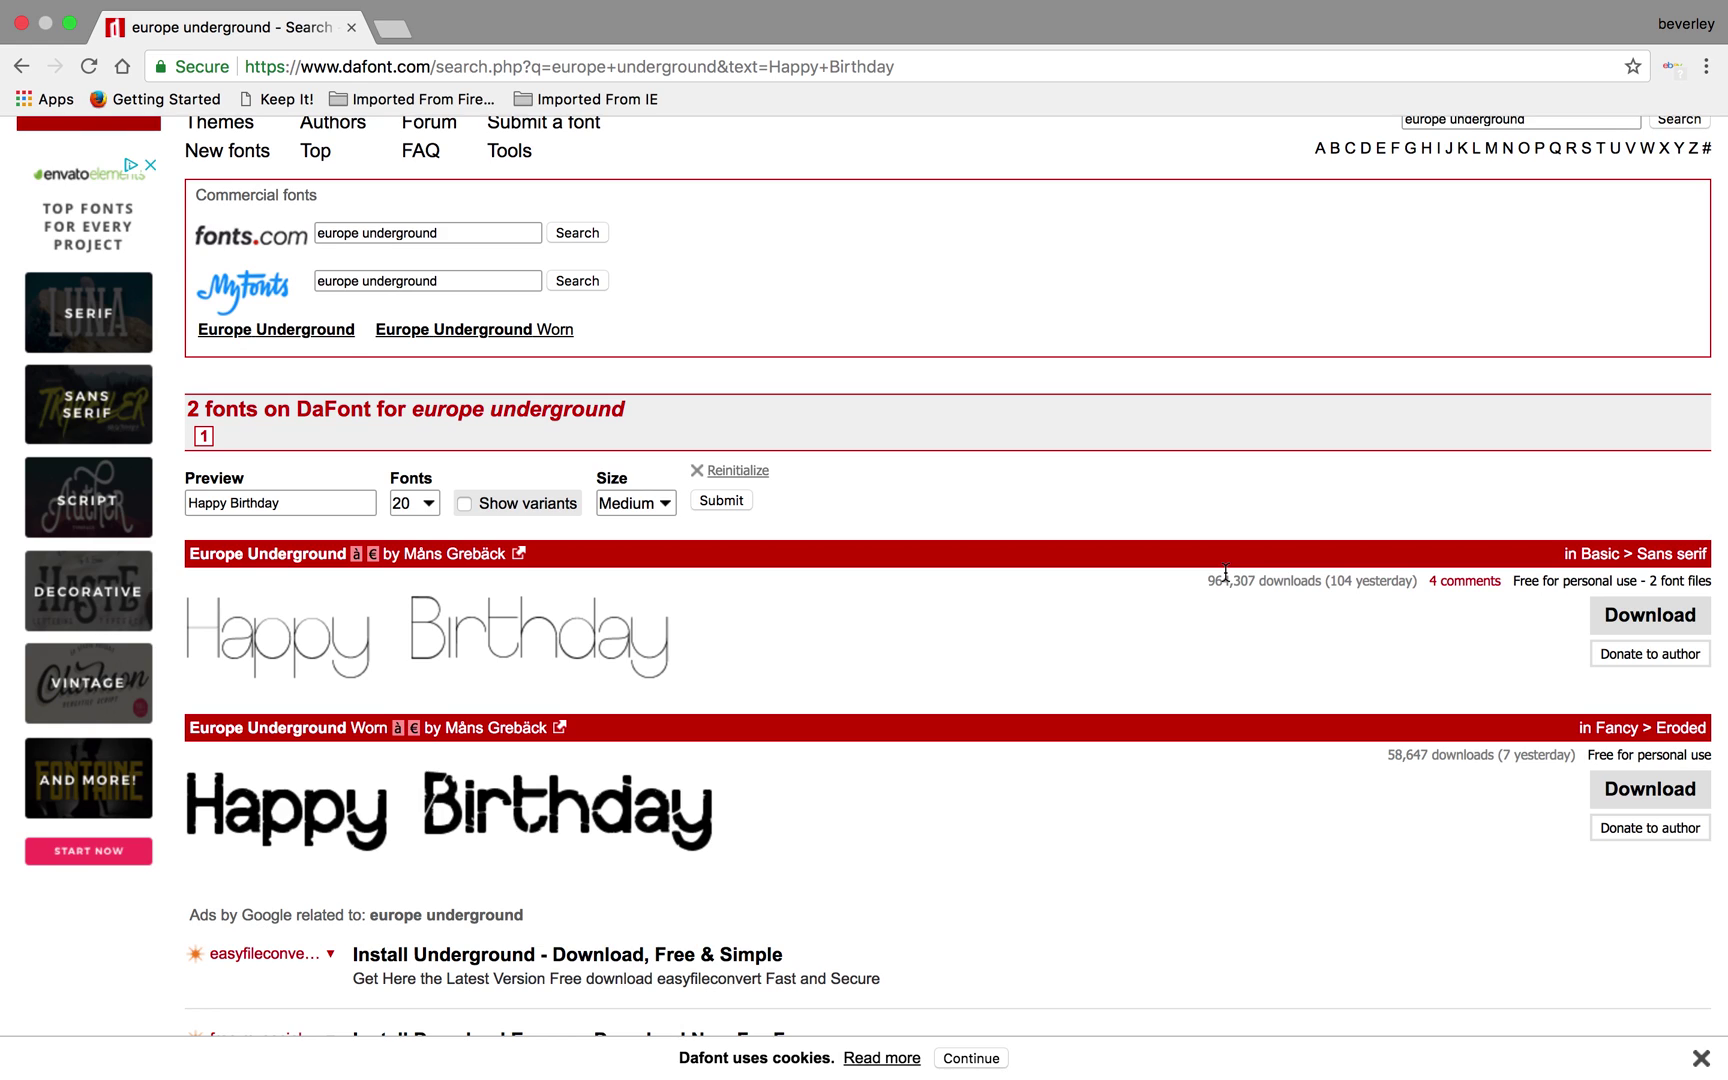
left_click(392, 30)
Step: Leave full screen, minimize Chrome and launch Brother ScanNCut Type Converter
left_click(71, 24)
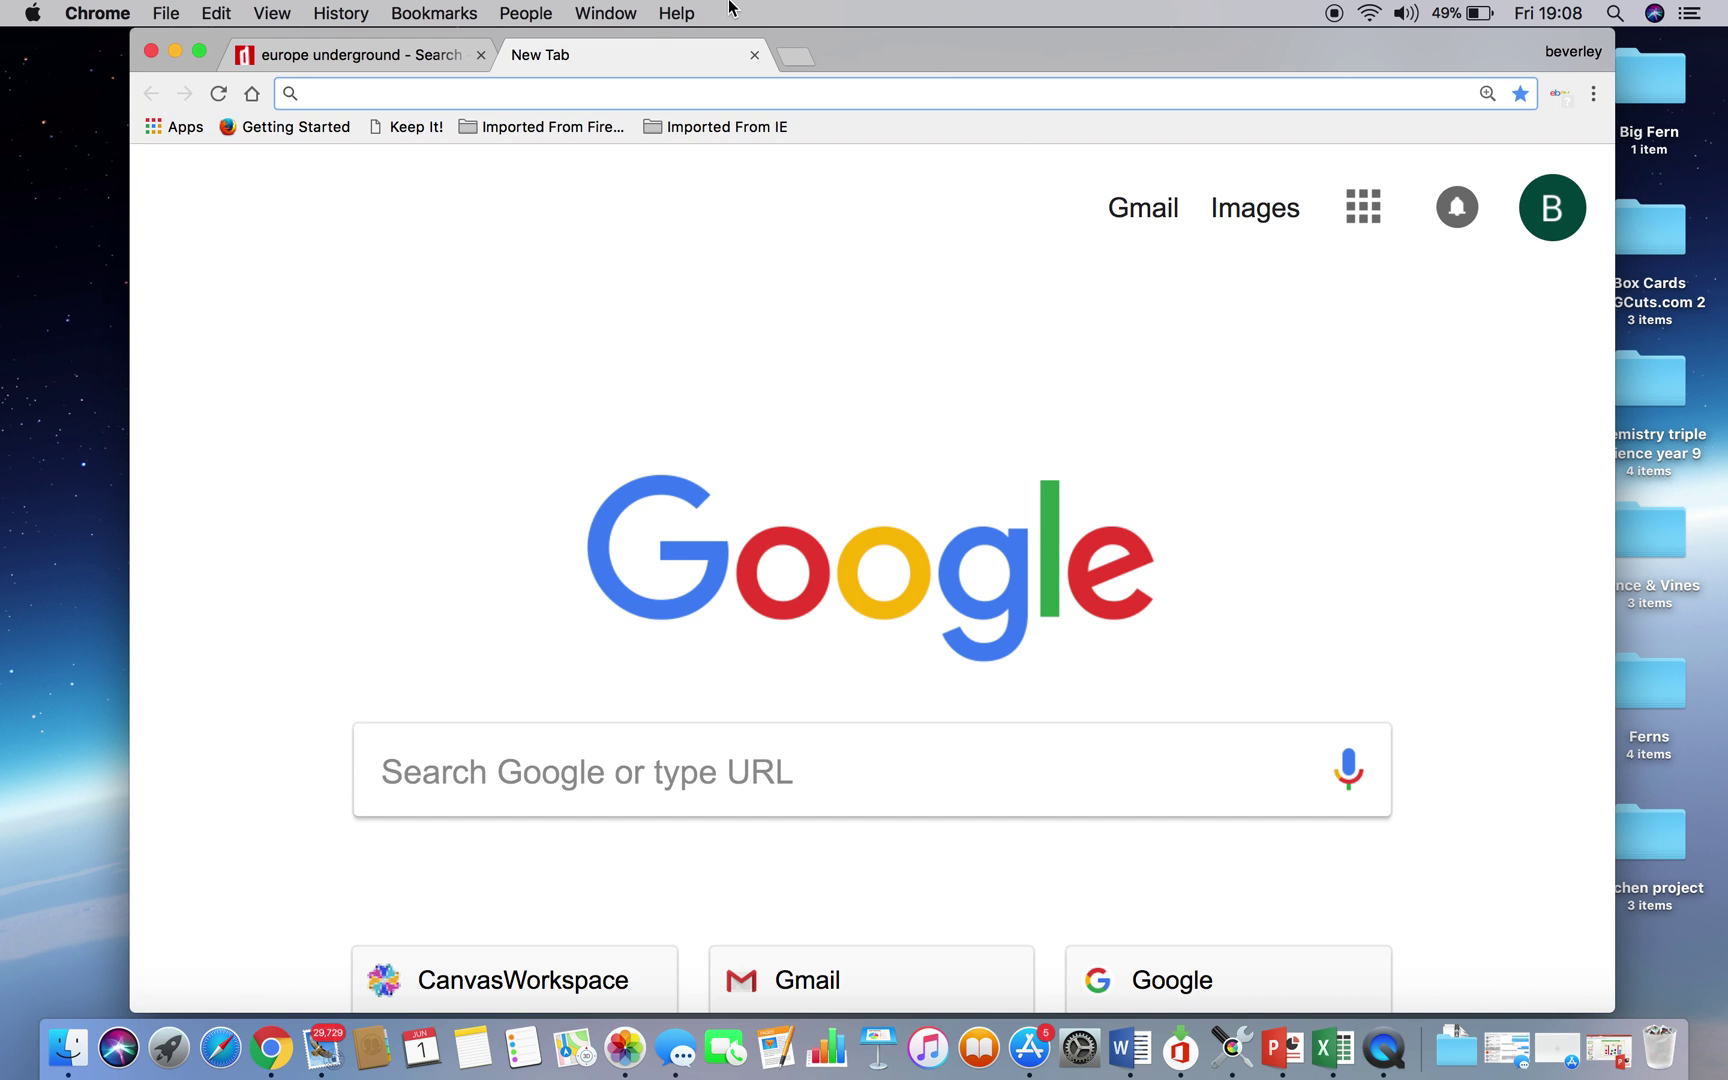
left_click(177, 51)
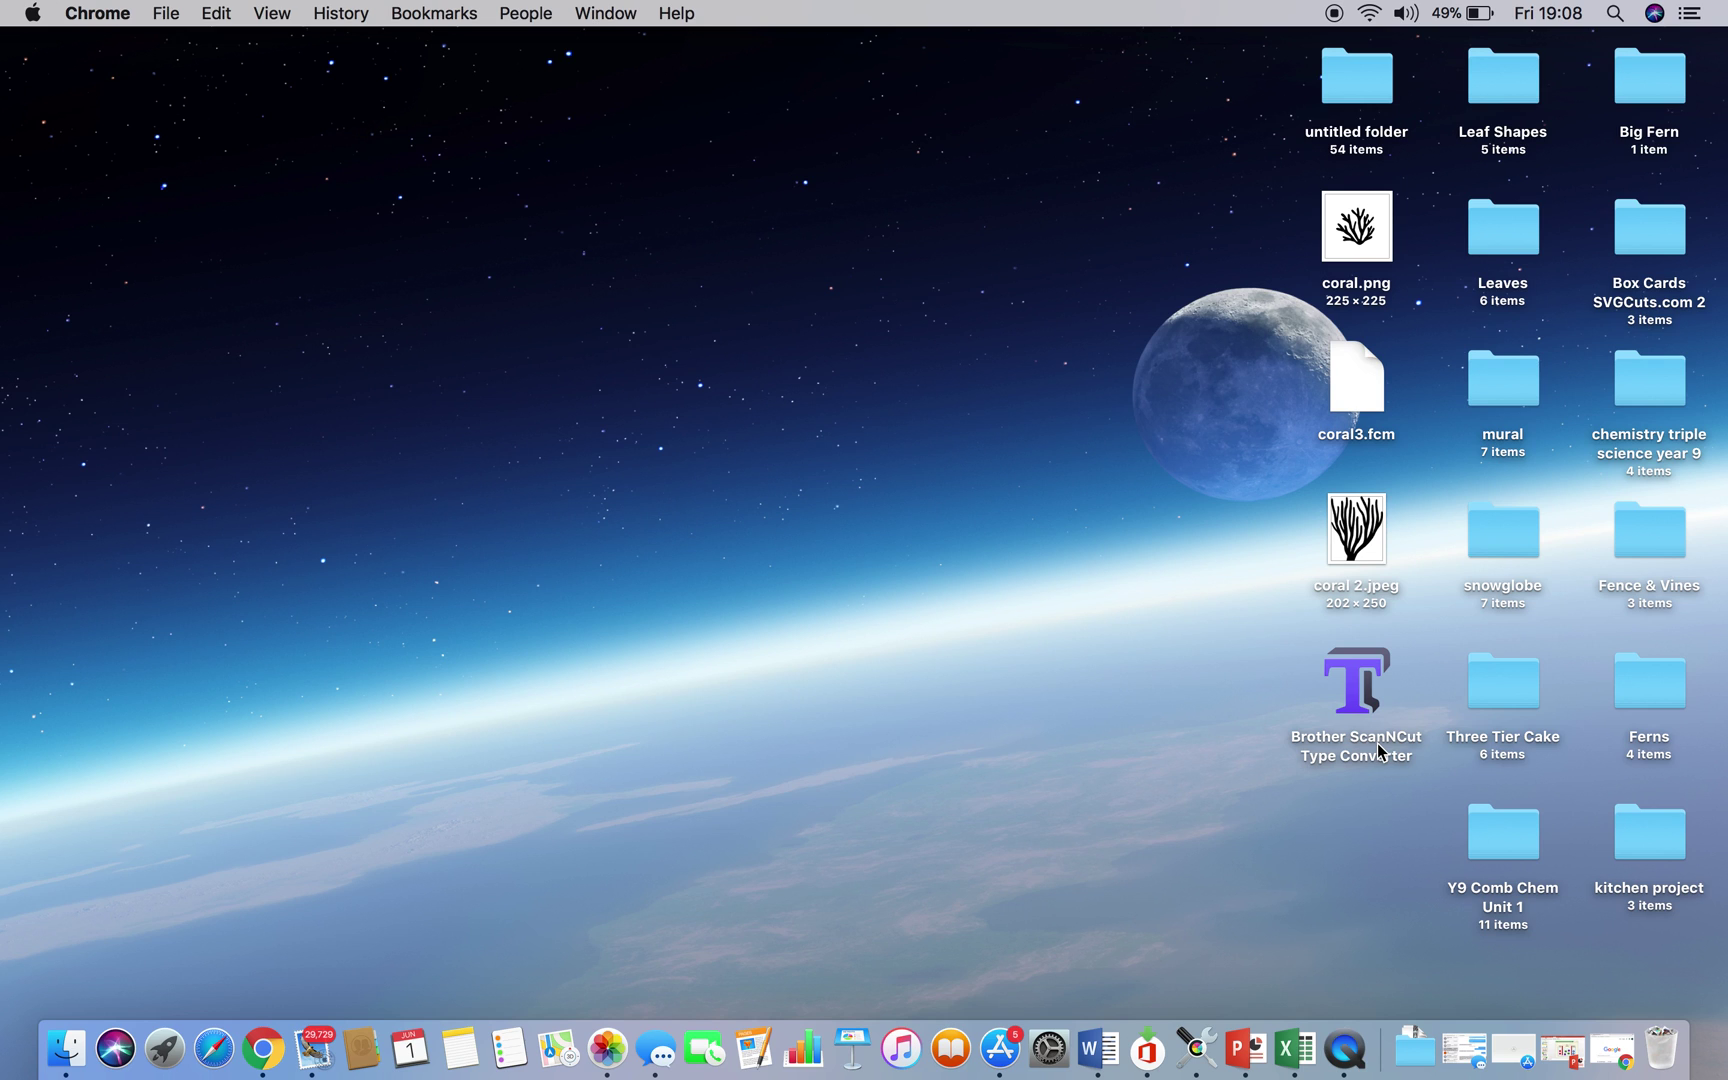
left_click_drag(1360, 676, 1356, 684)
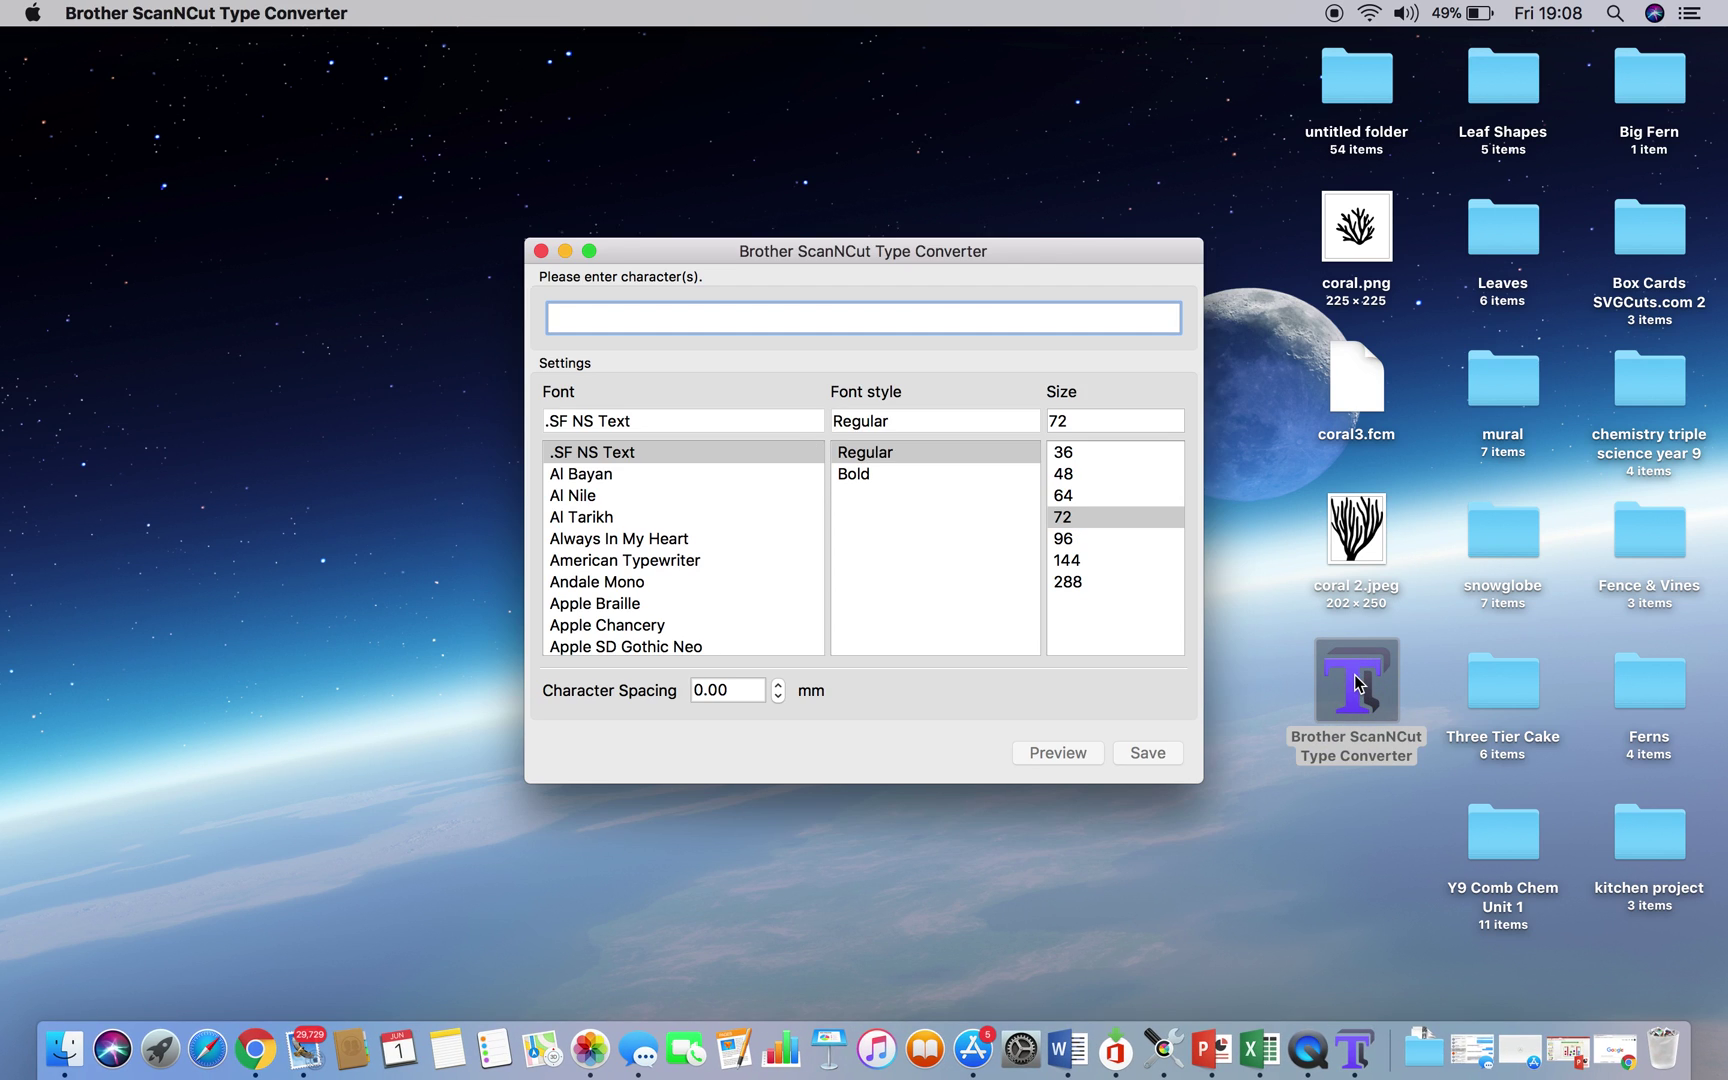
Step: Enter 'Happy Birthday' and choose the Europe Underground font
left_click(880, 321)
type("Happy")
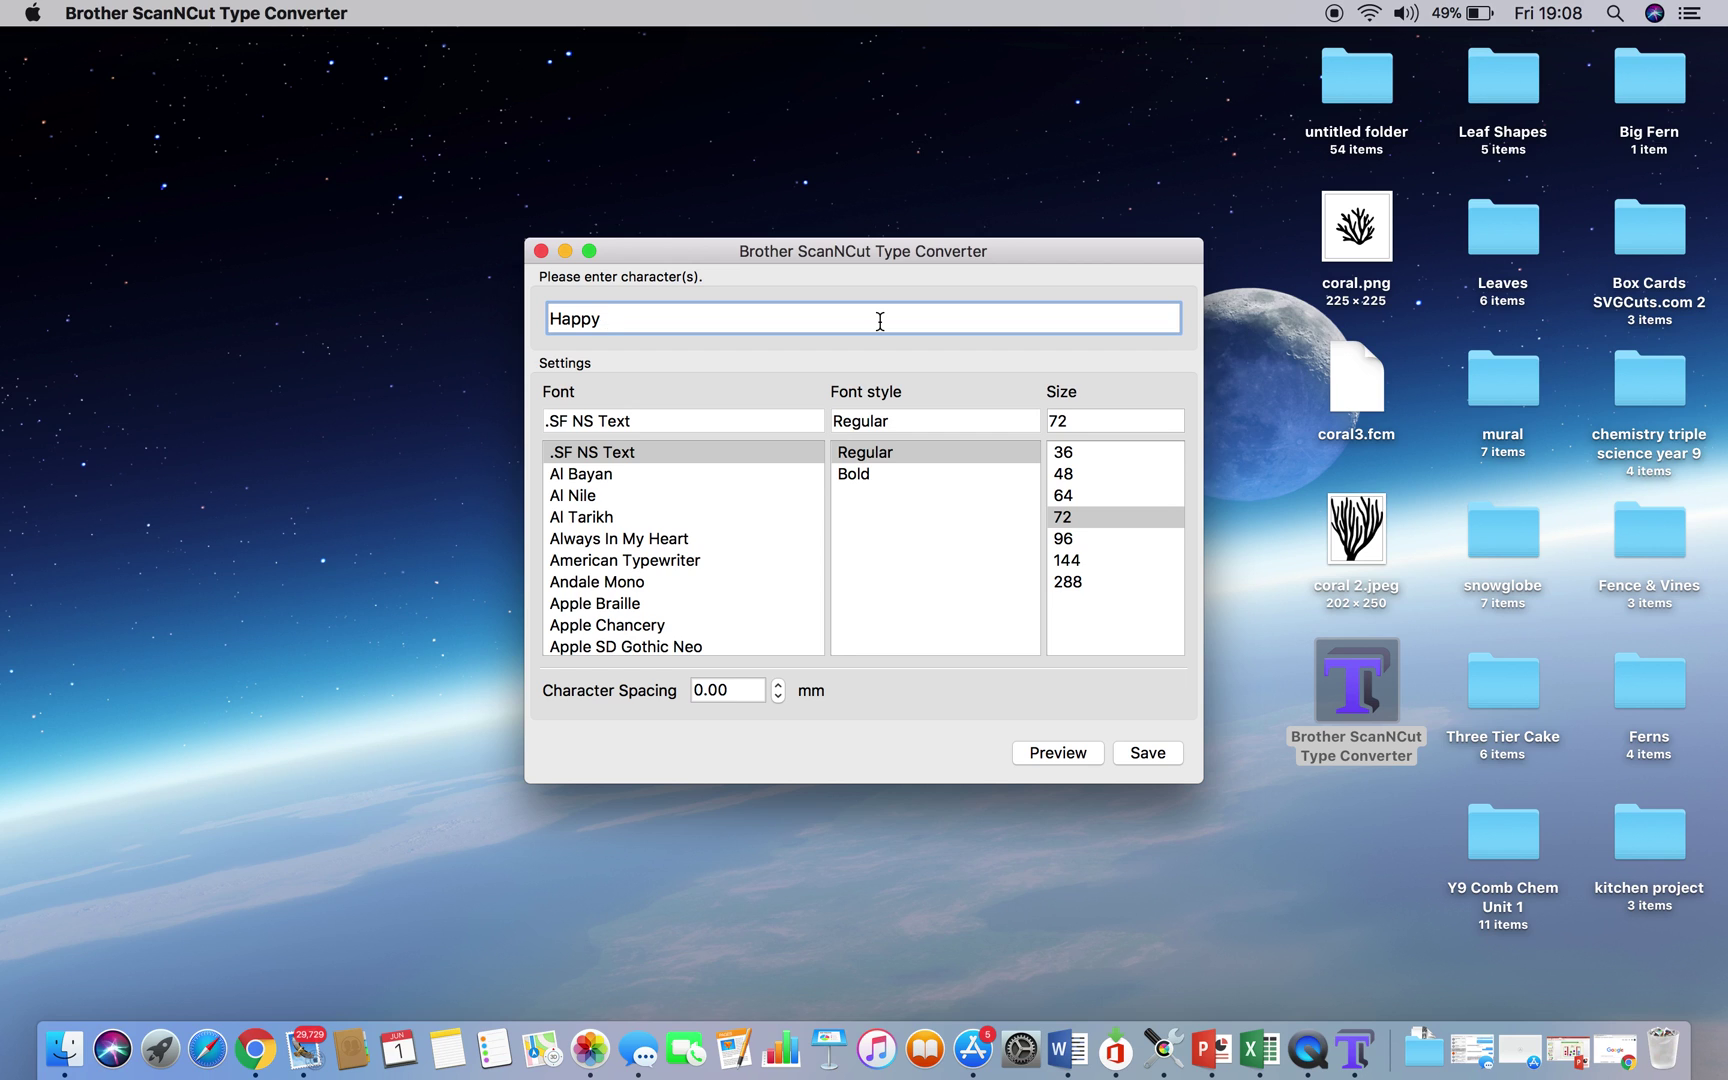
type(" Birthday")
scroll(600, 555, "down", 5)
scroll(647, 540, "down", 10)
scroll(647, 510, "down", 8)
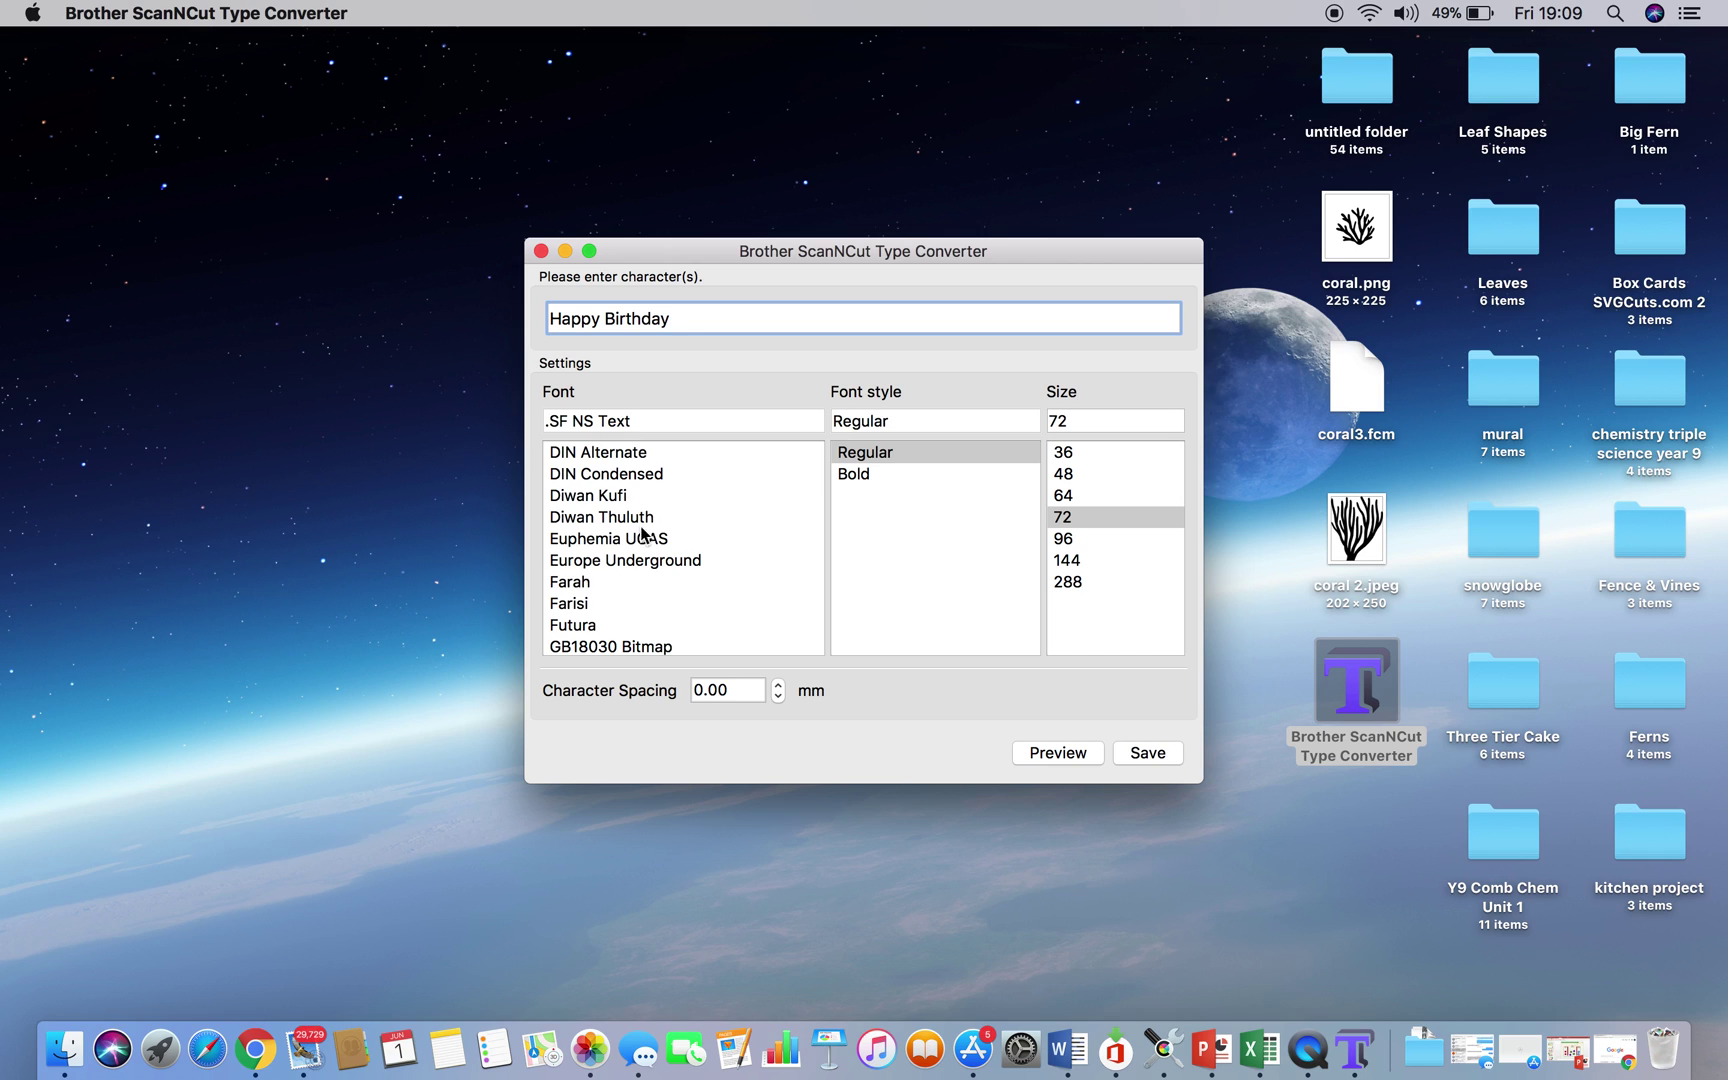
left_click(641, 562)
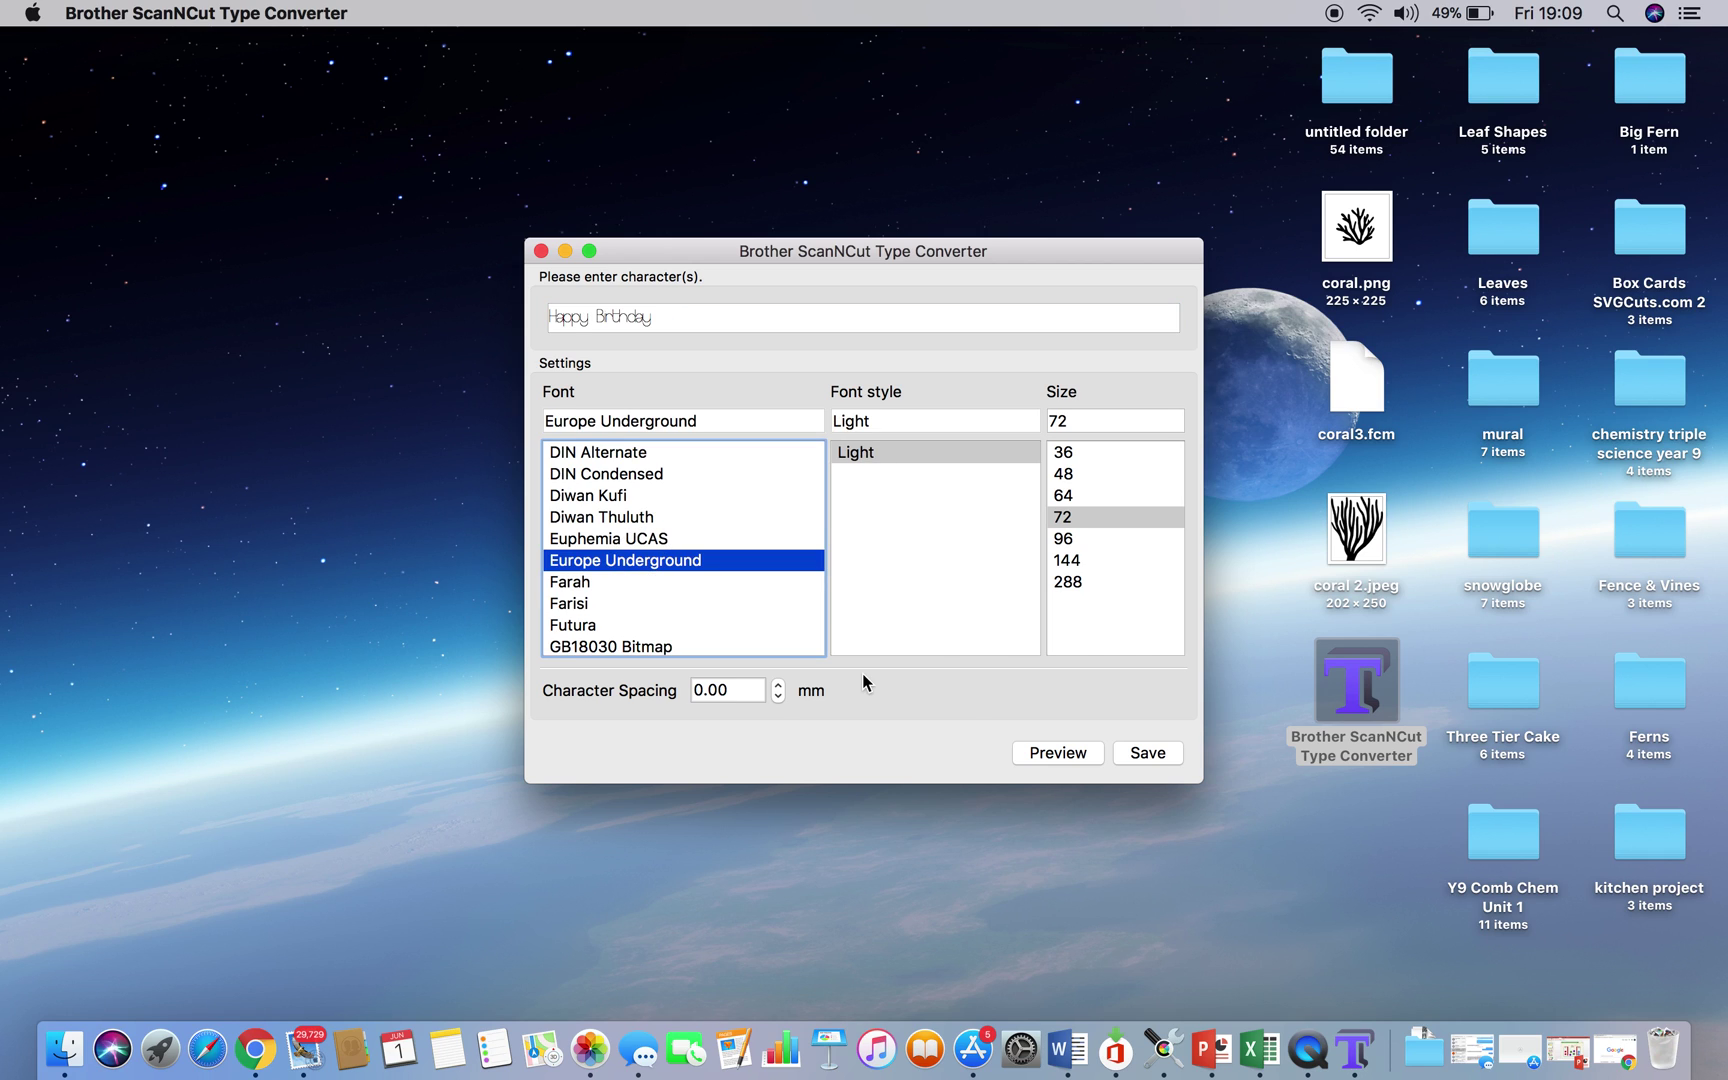
Step: Preview the Happy Birthday lettering, then again with character spacing raised to 2.00 mm
left_click(1054, 756)
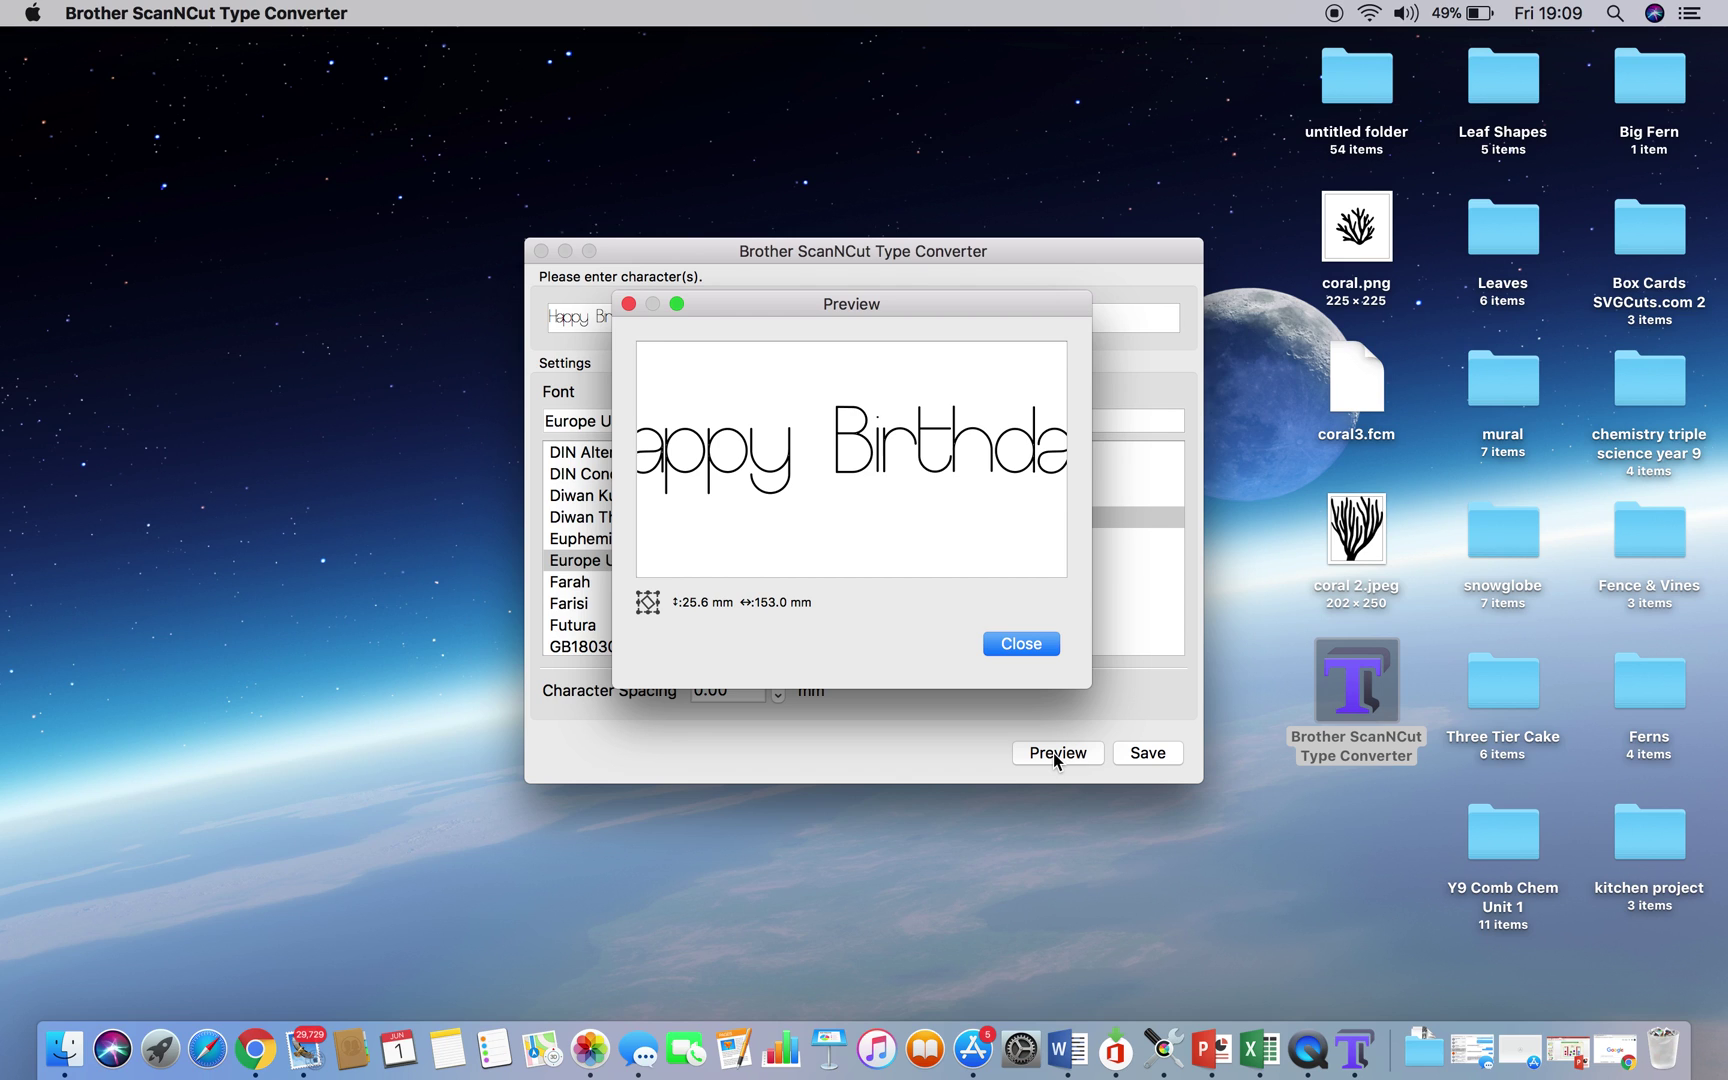
left_click(1021, 643)
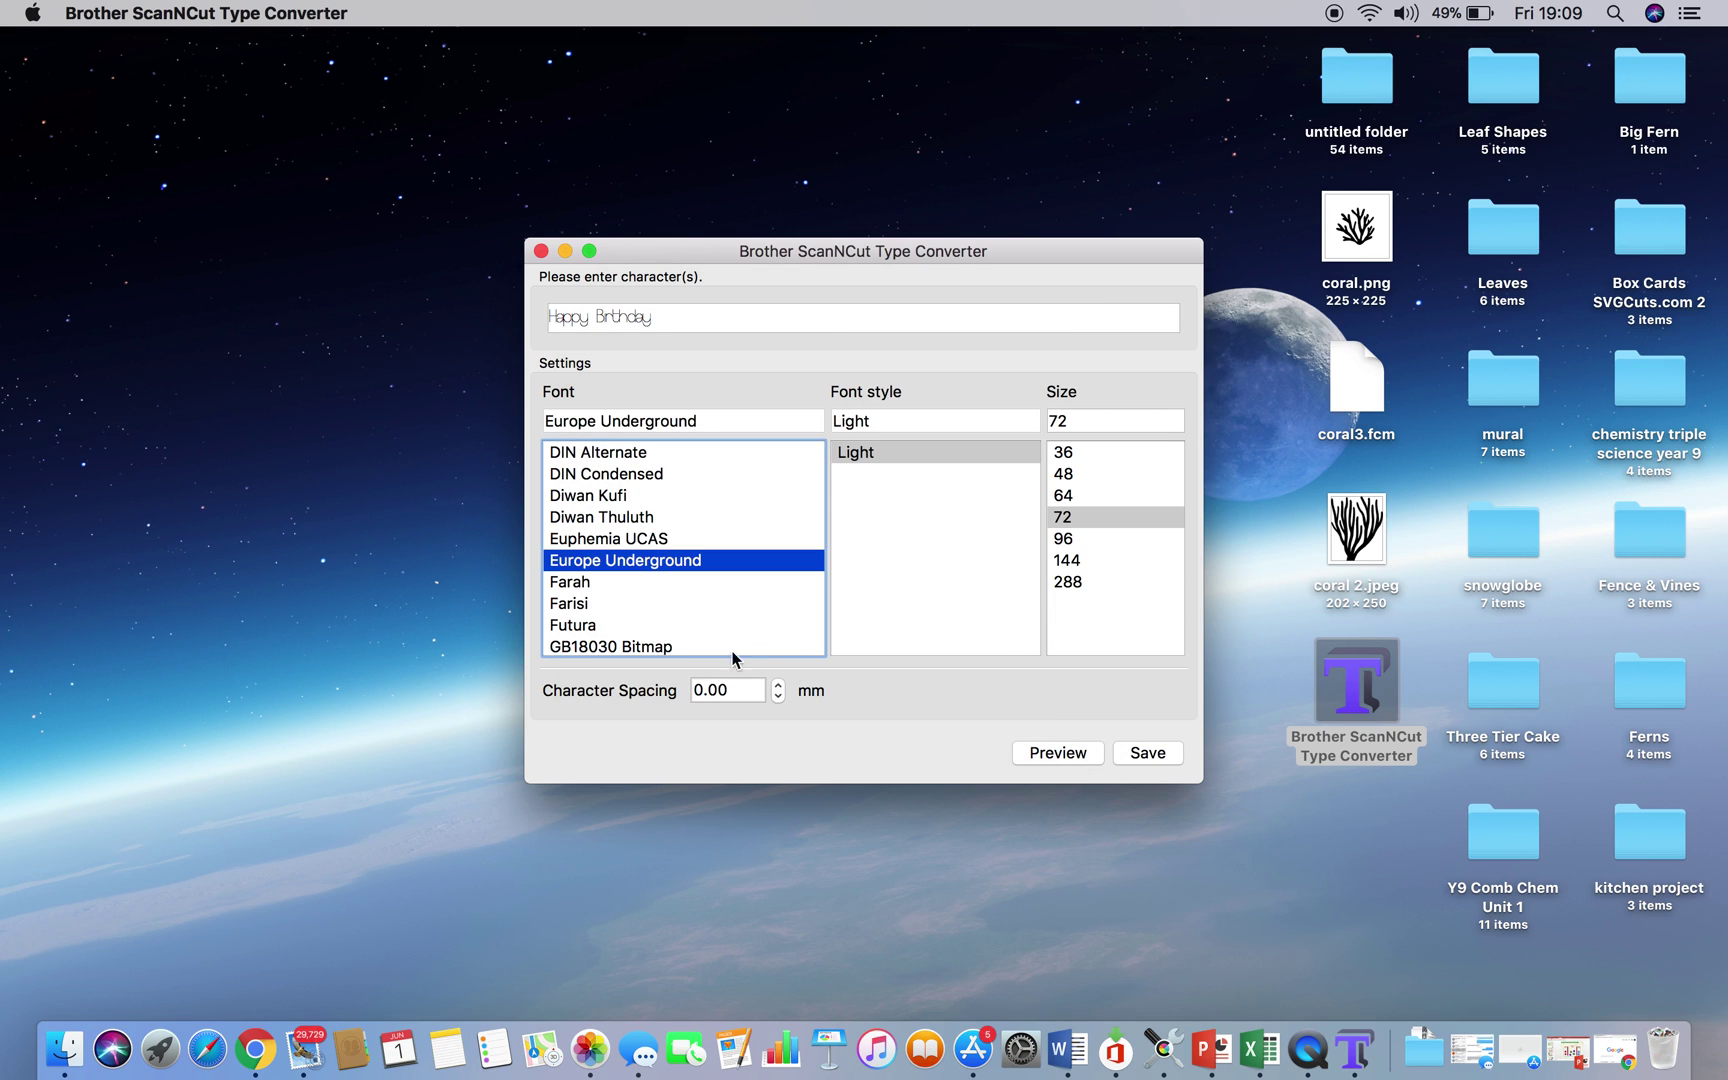
left_click(777, 686)
left_click(777, 685)
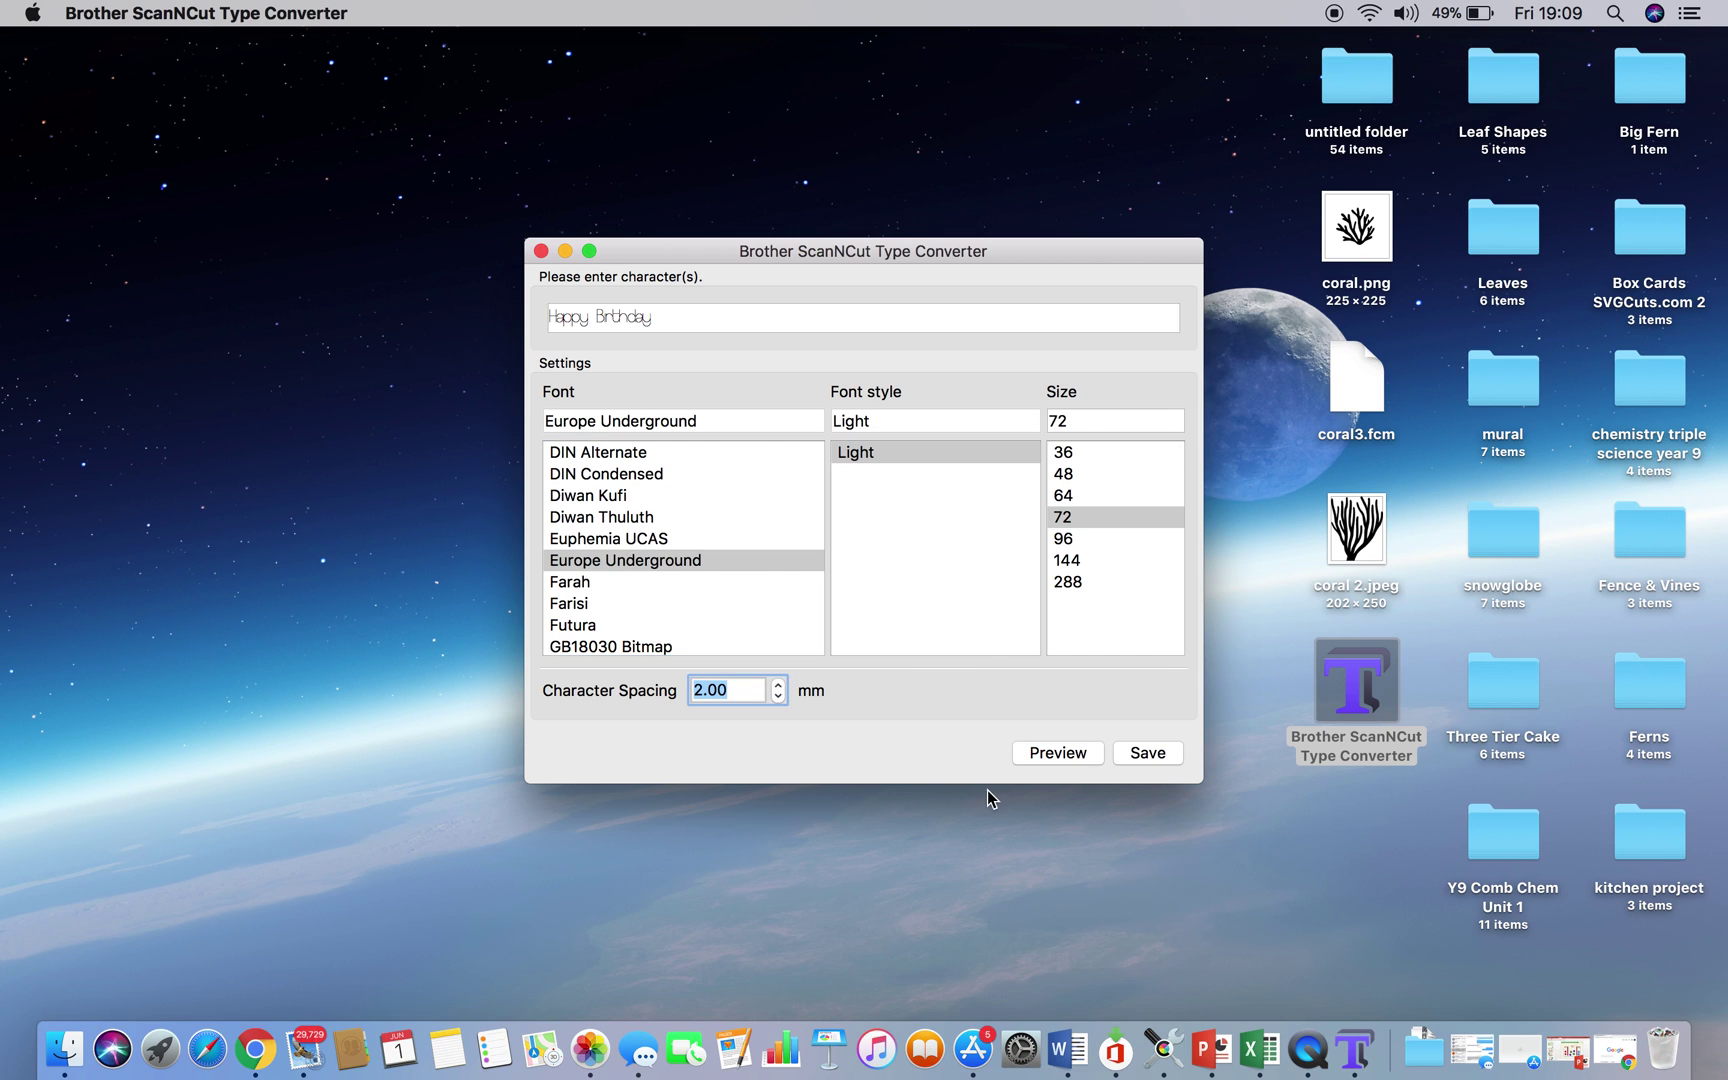
left_click(1058, 756)
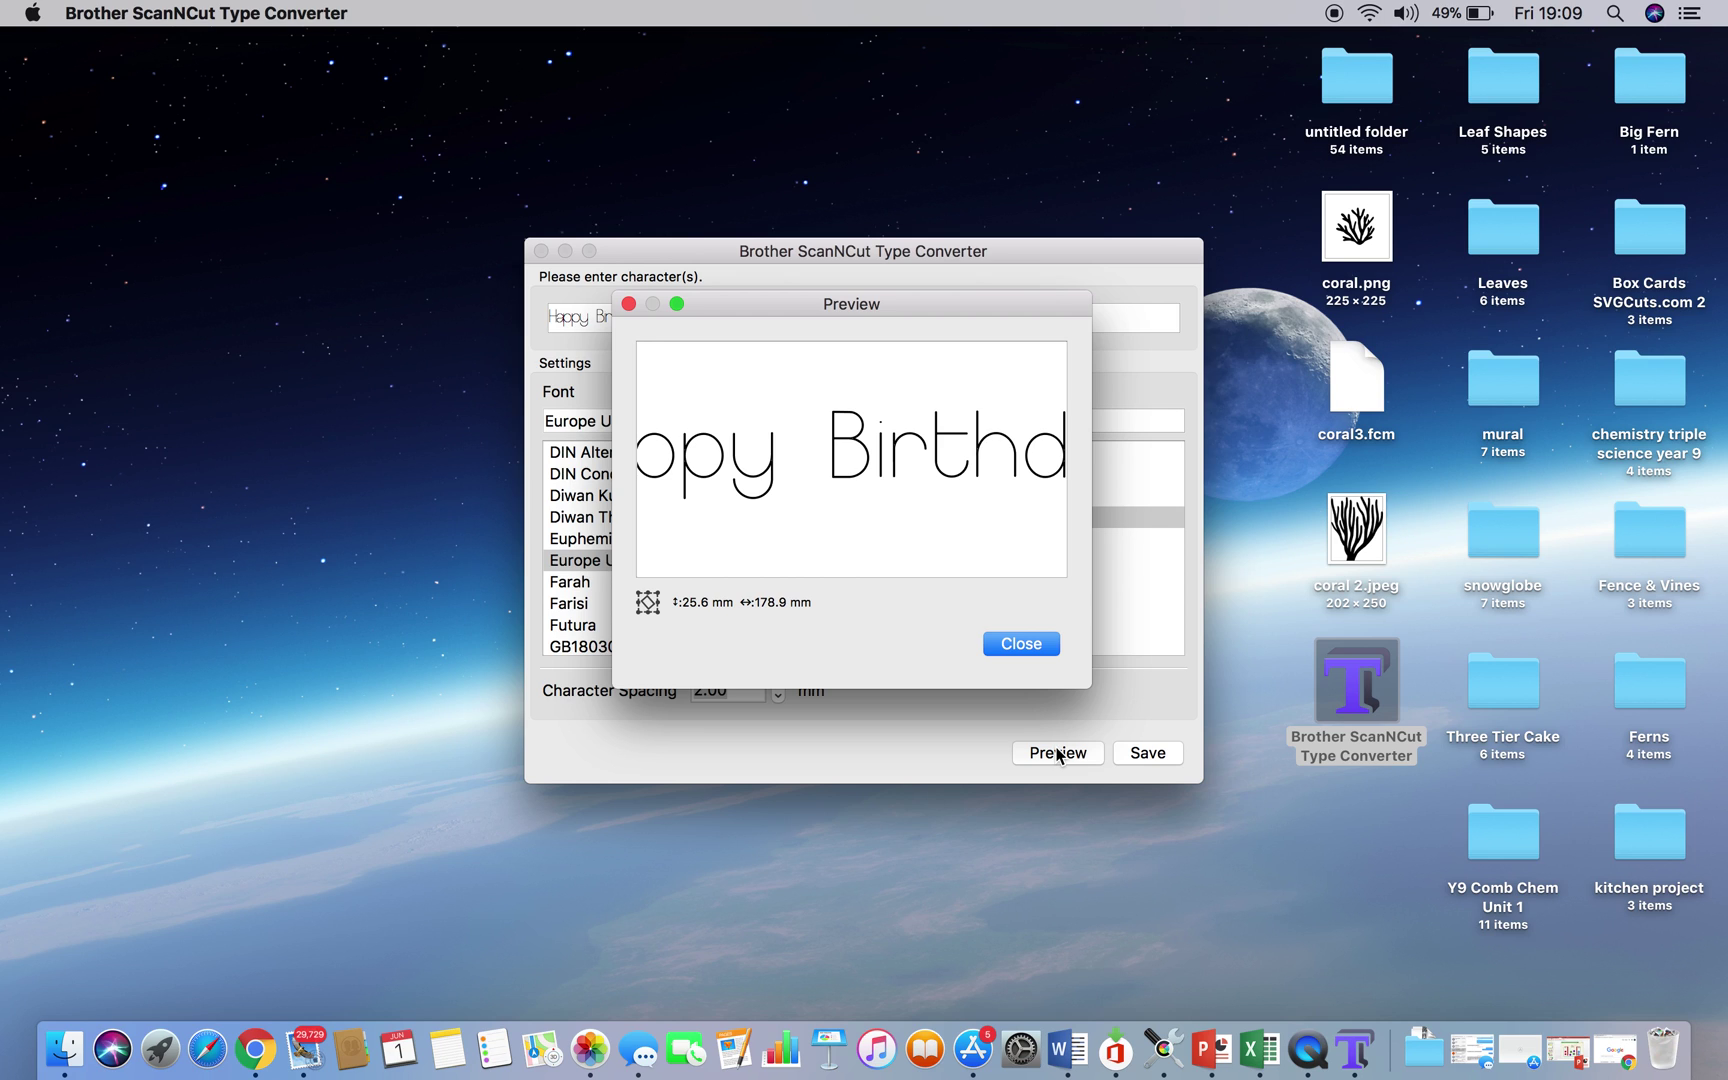
left_click(1004, 649)
Step: Set character spacing to 1.00 mm and preview the lettering
double_click(745, 694)
type("1")
key("Return")
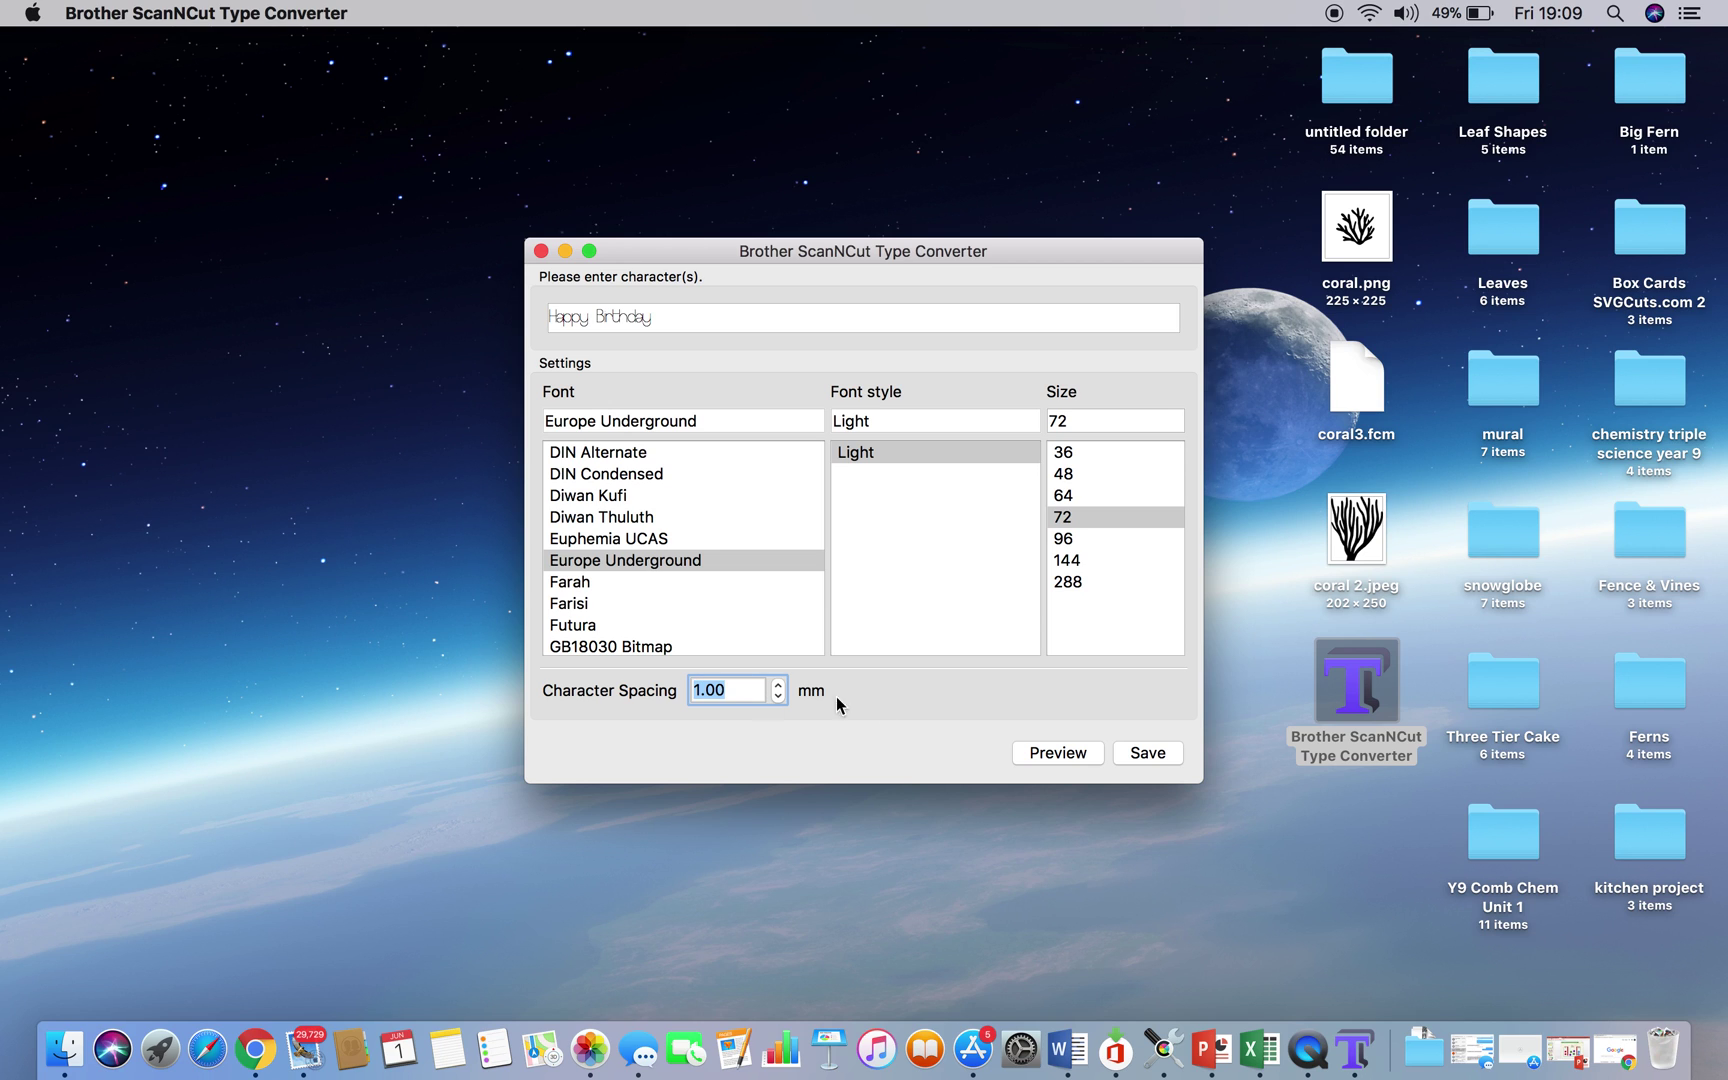
left_click(1068, 756)
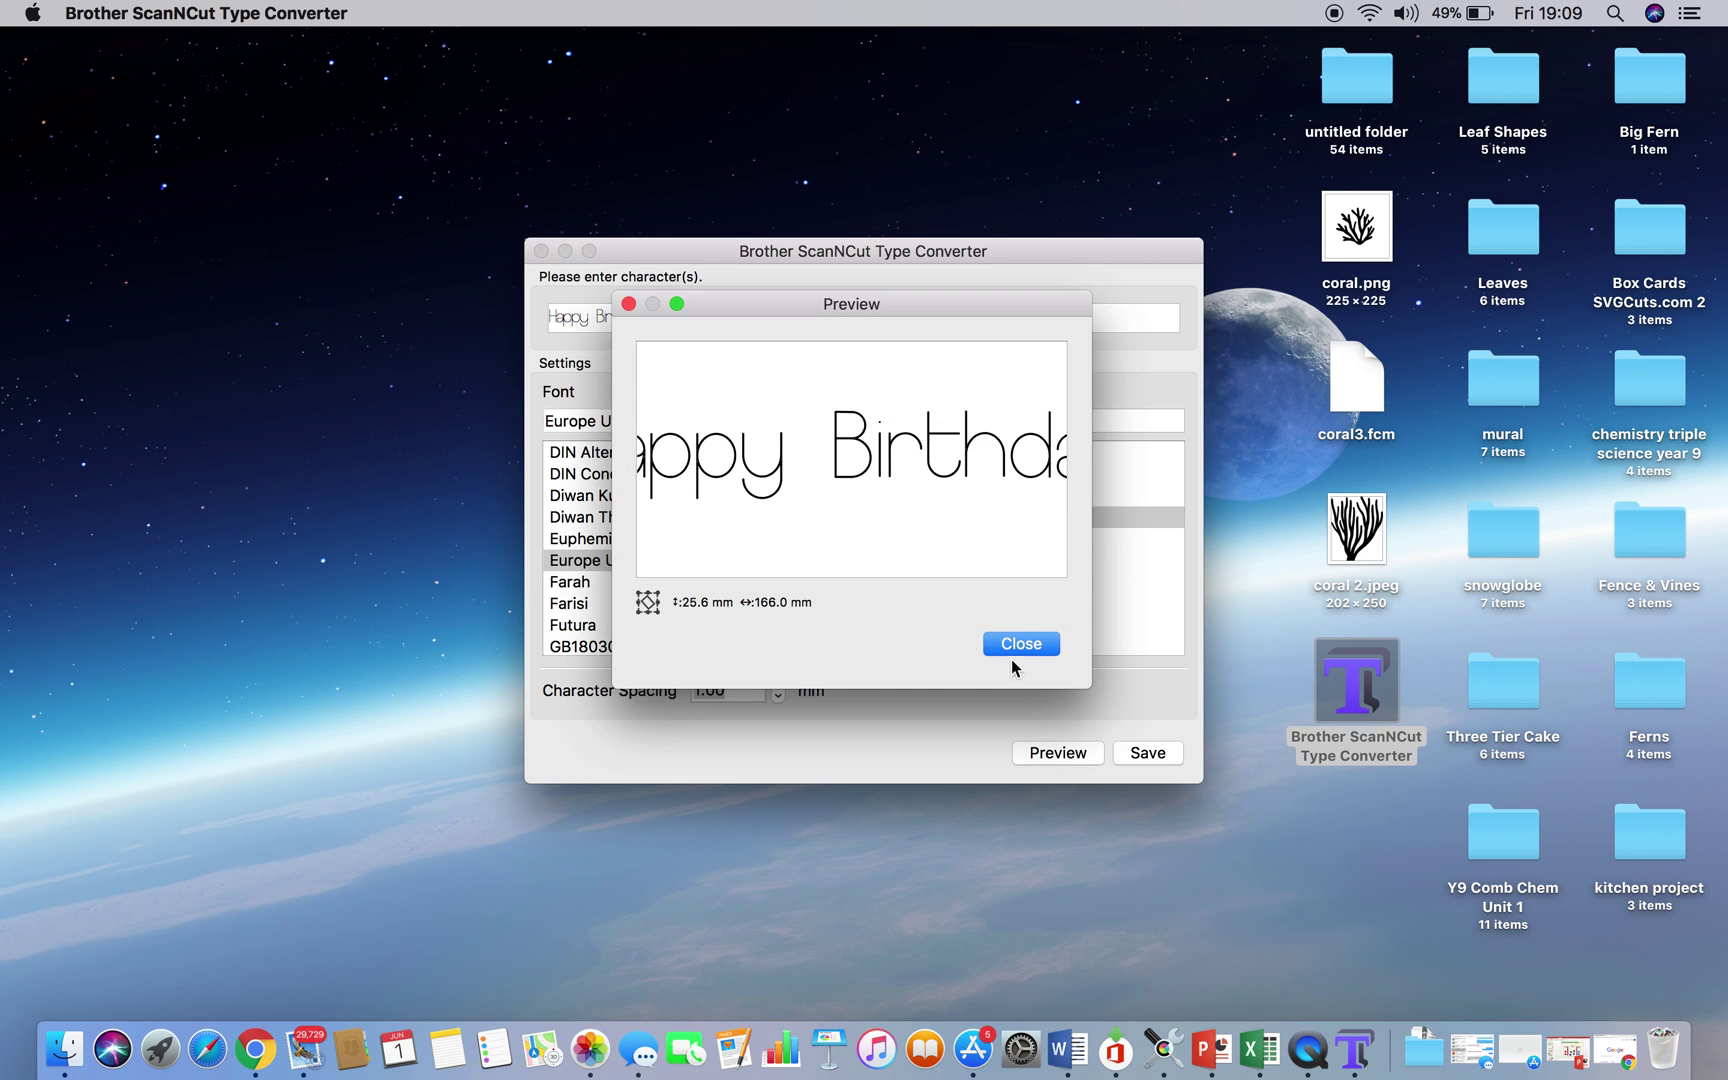
left_click(1013, 652)
Step: Save the lettering as HB.fcm in the Desktop folder
left_click(1150, 753)
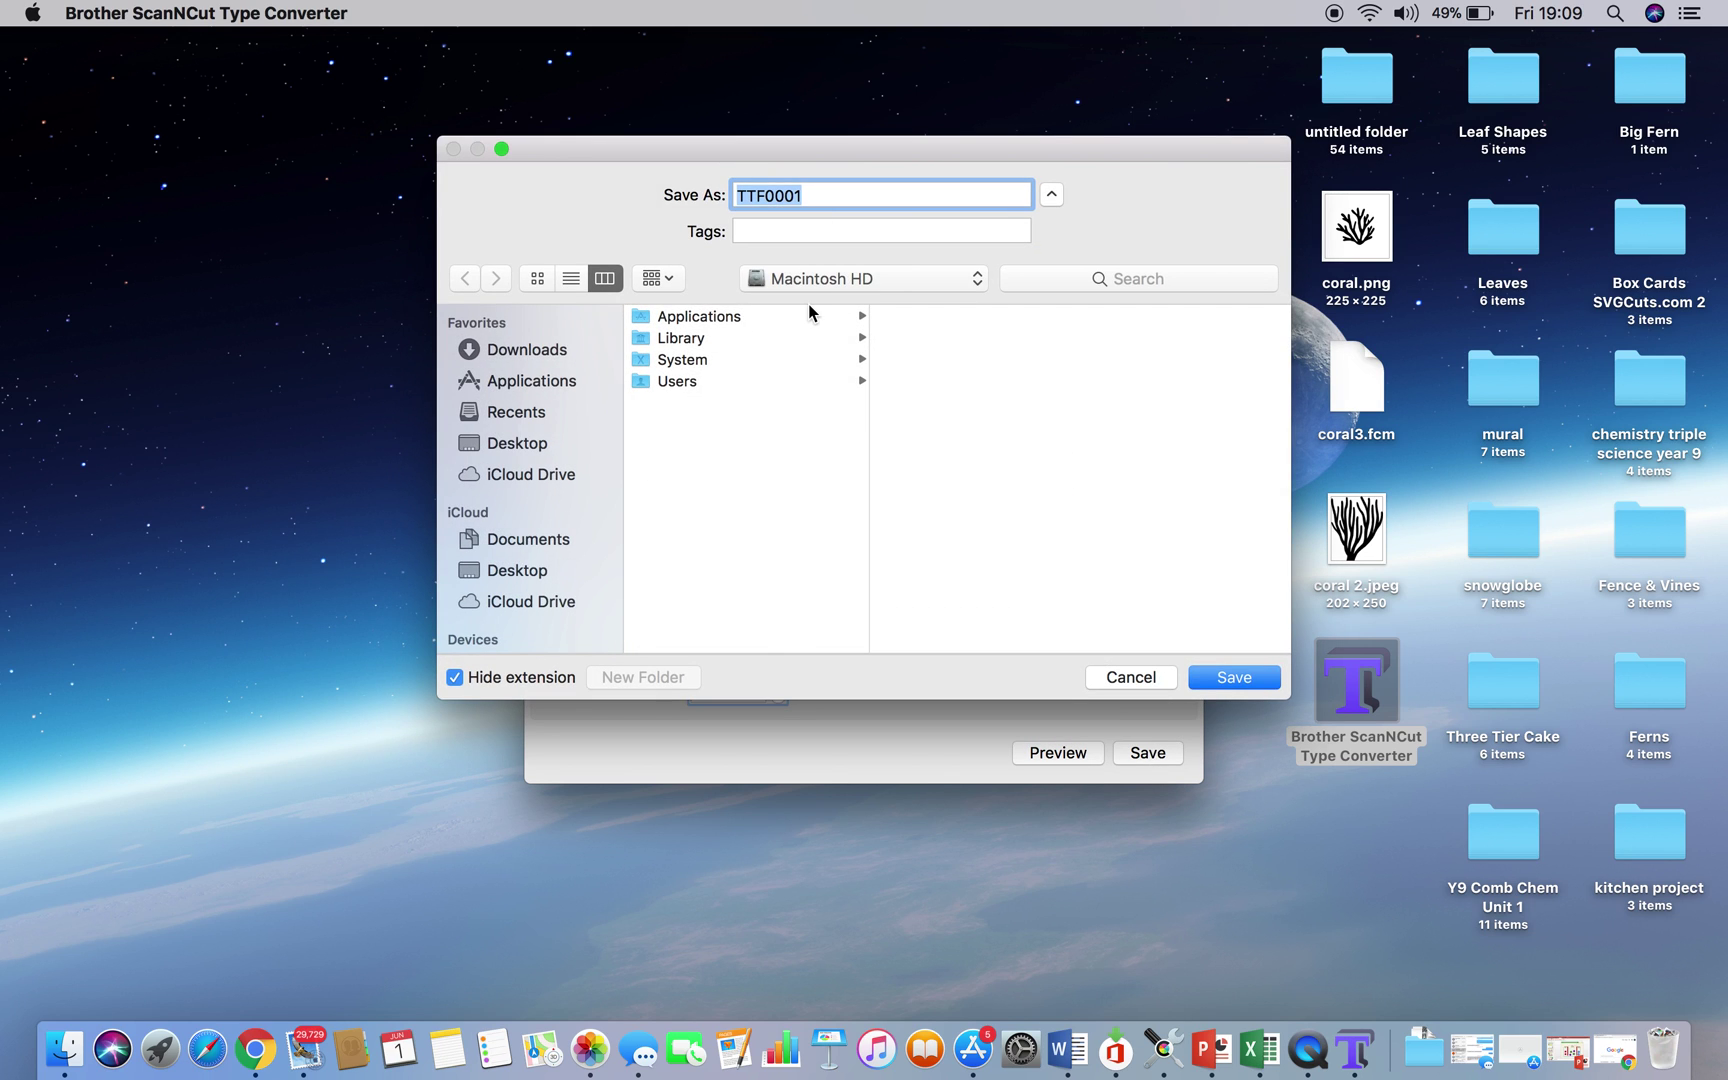
type("HB")
left_click(533, 452)
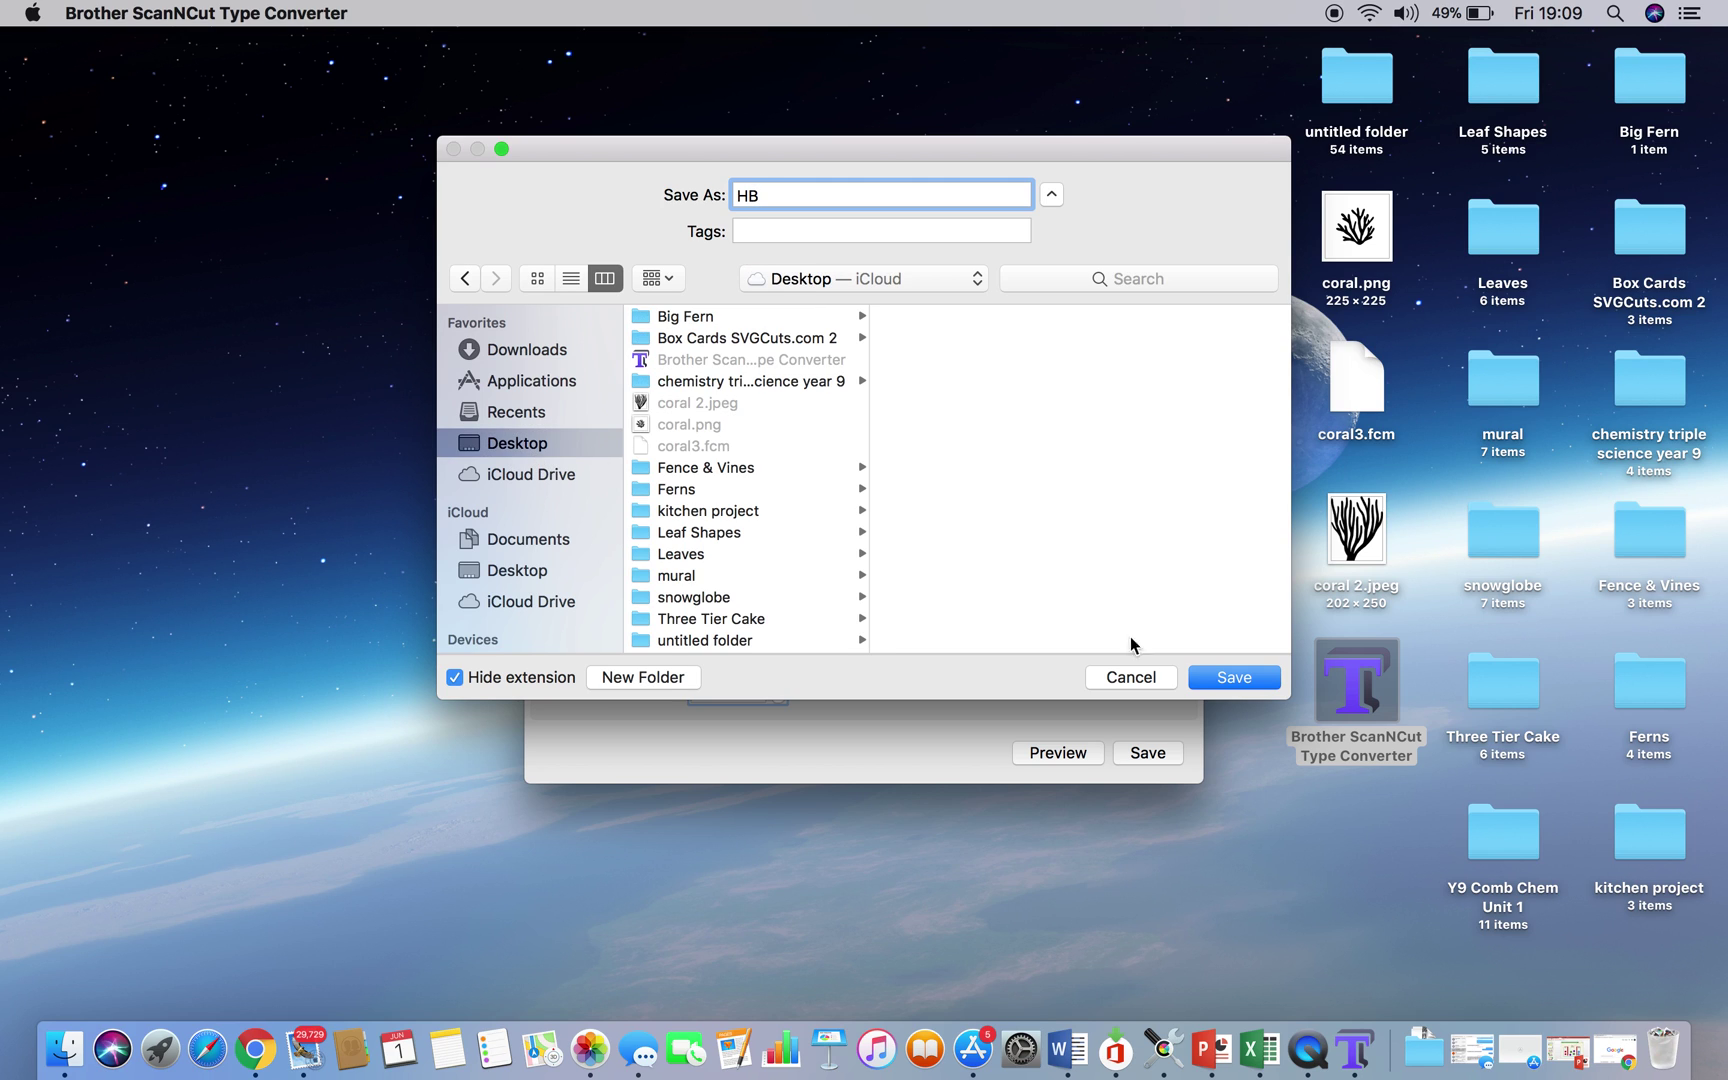
left_click(1249, 676)
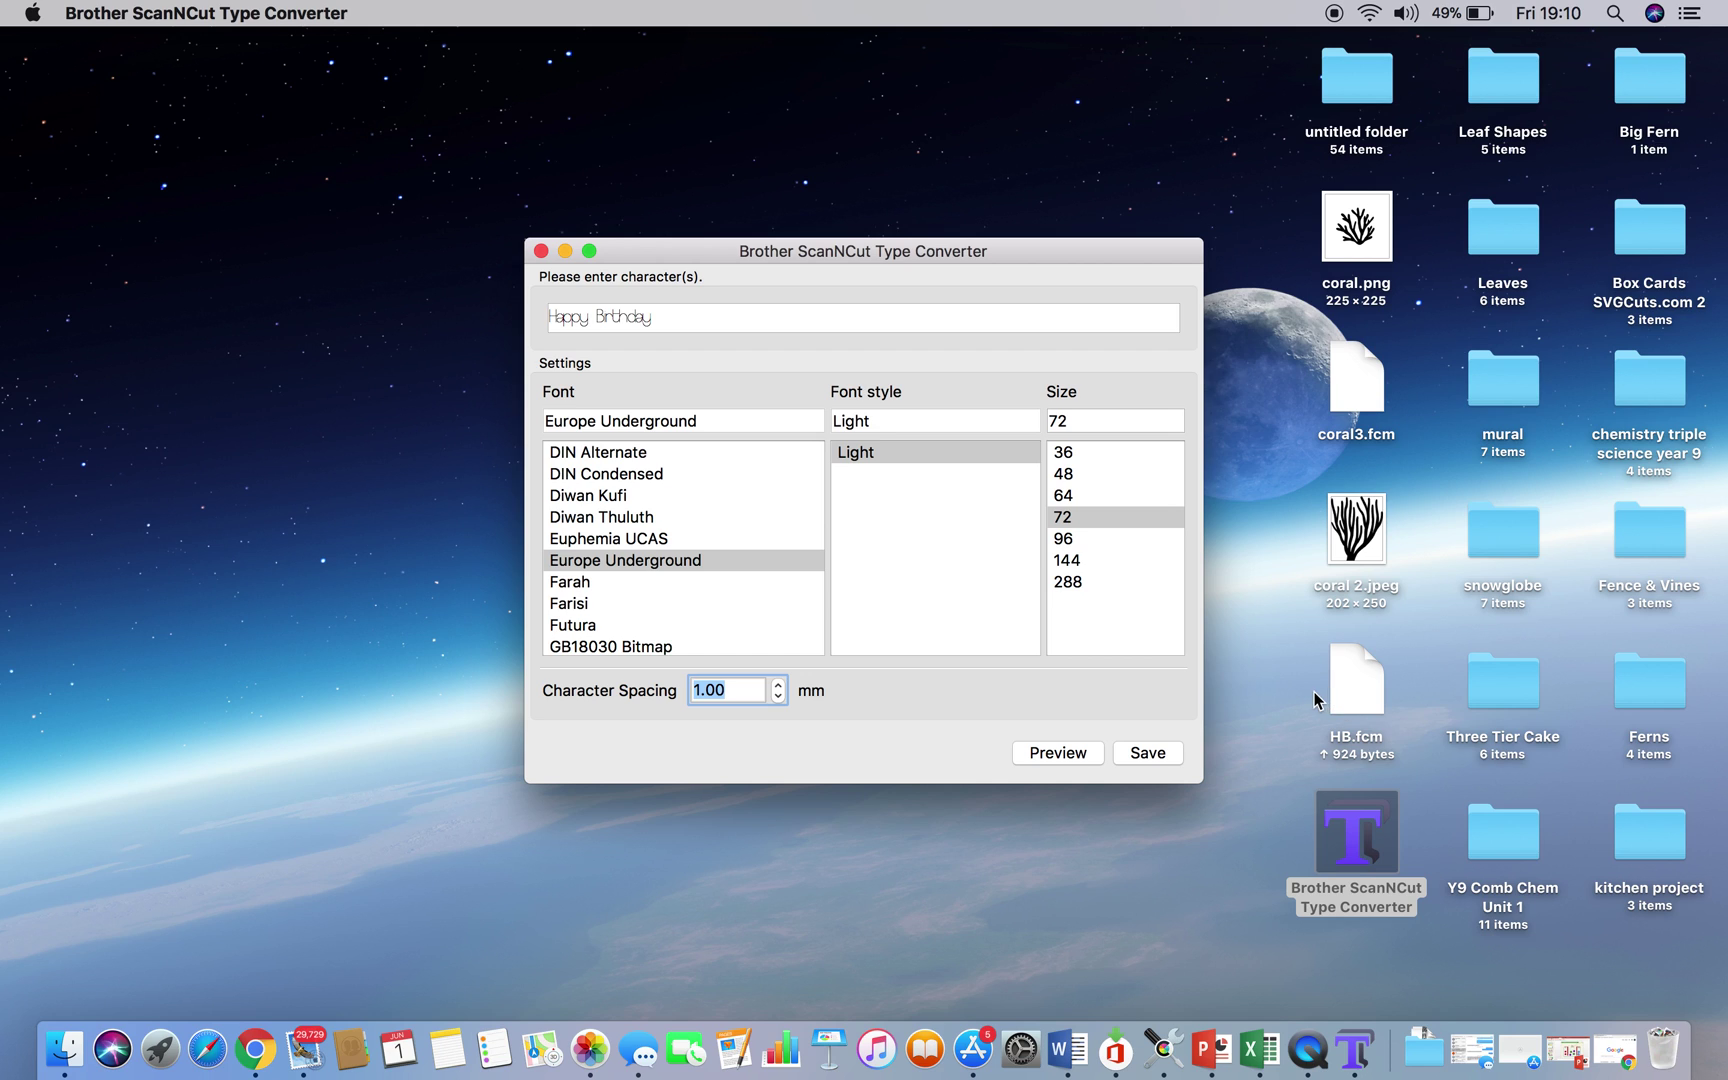
Step: Quit the Type Converter and open a new tab in Google Chrome
left_click(540, 252)
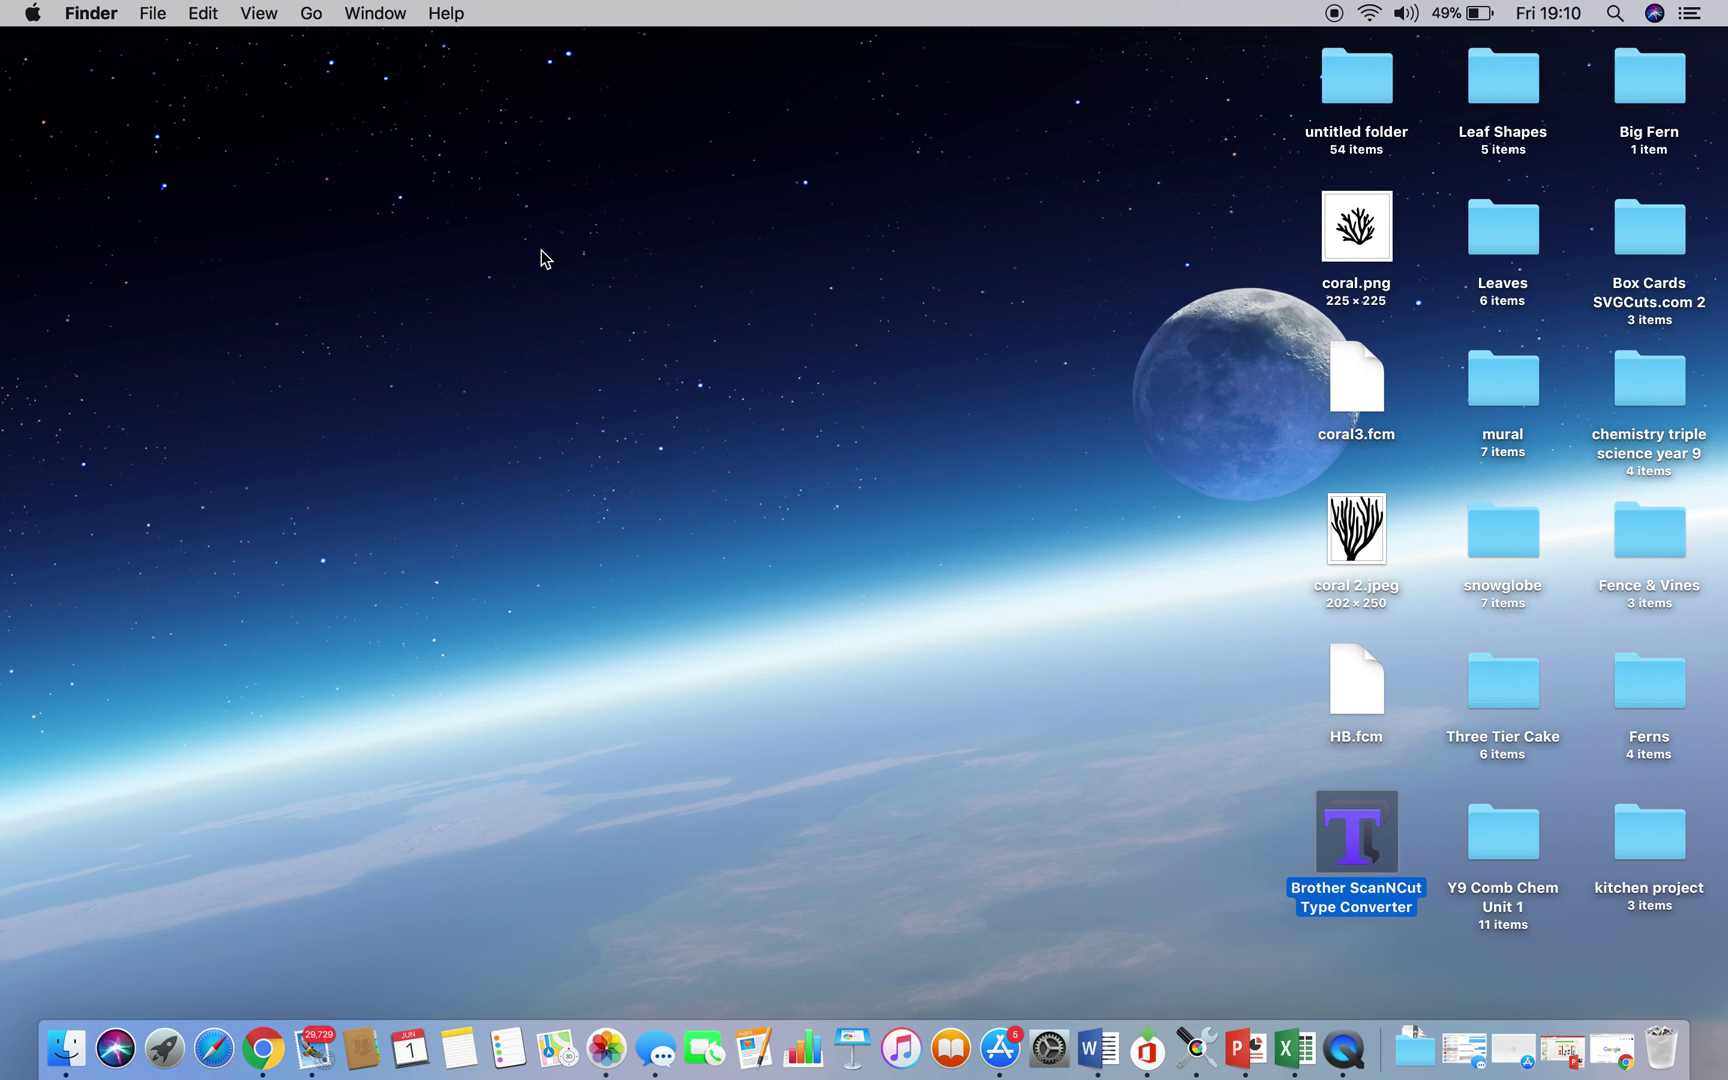
left_click(267, 1044)
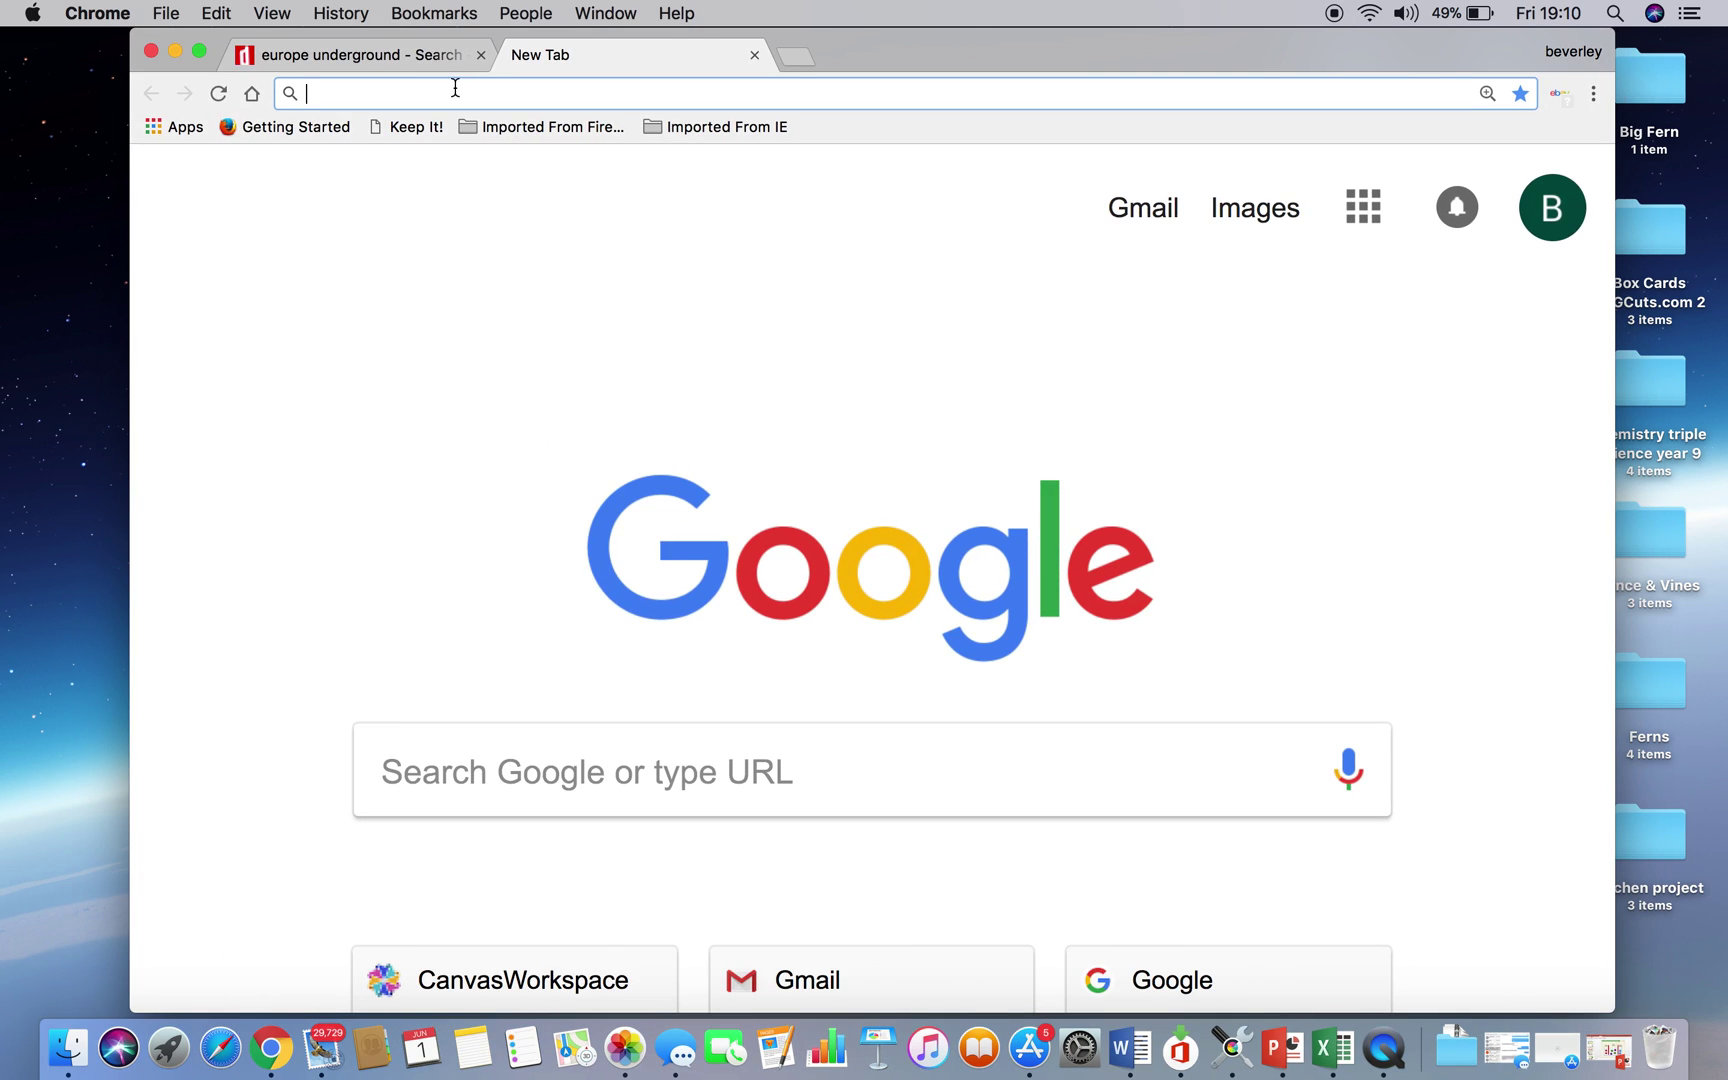
left_click(793, 56)
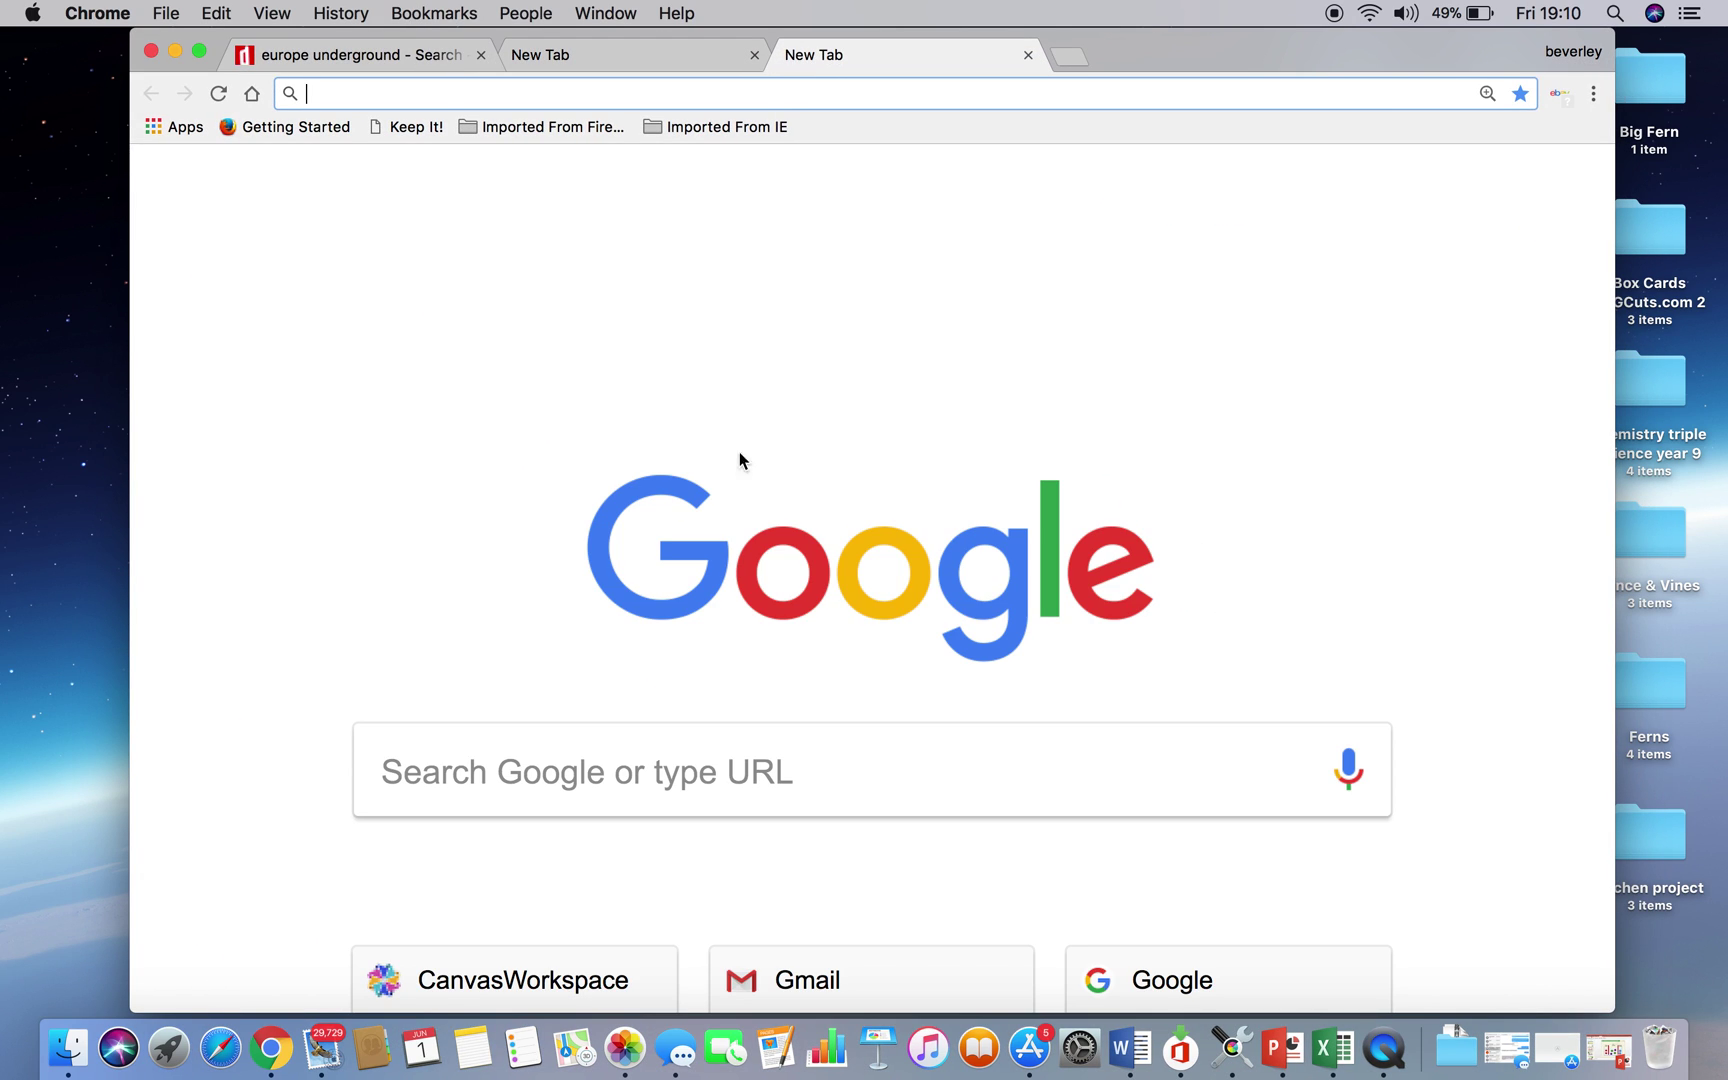
Step: Type 'canvas' in the address bar and go to the CanvasWorkspace editor
left_click(616, 772)
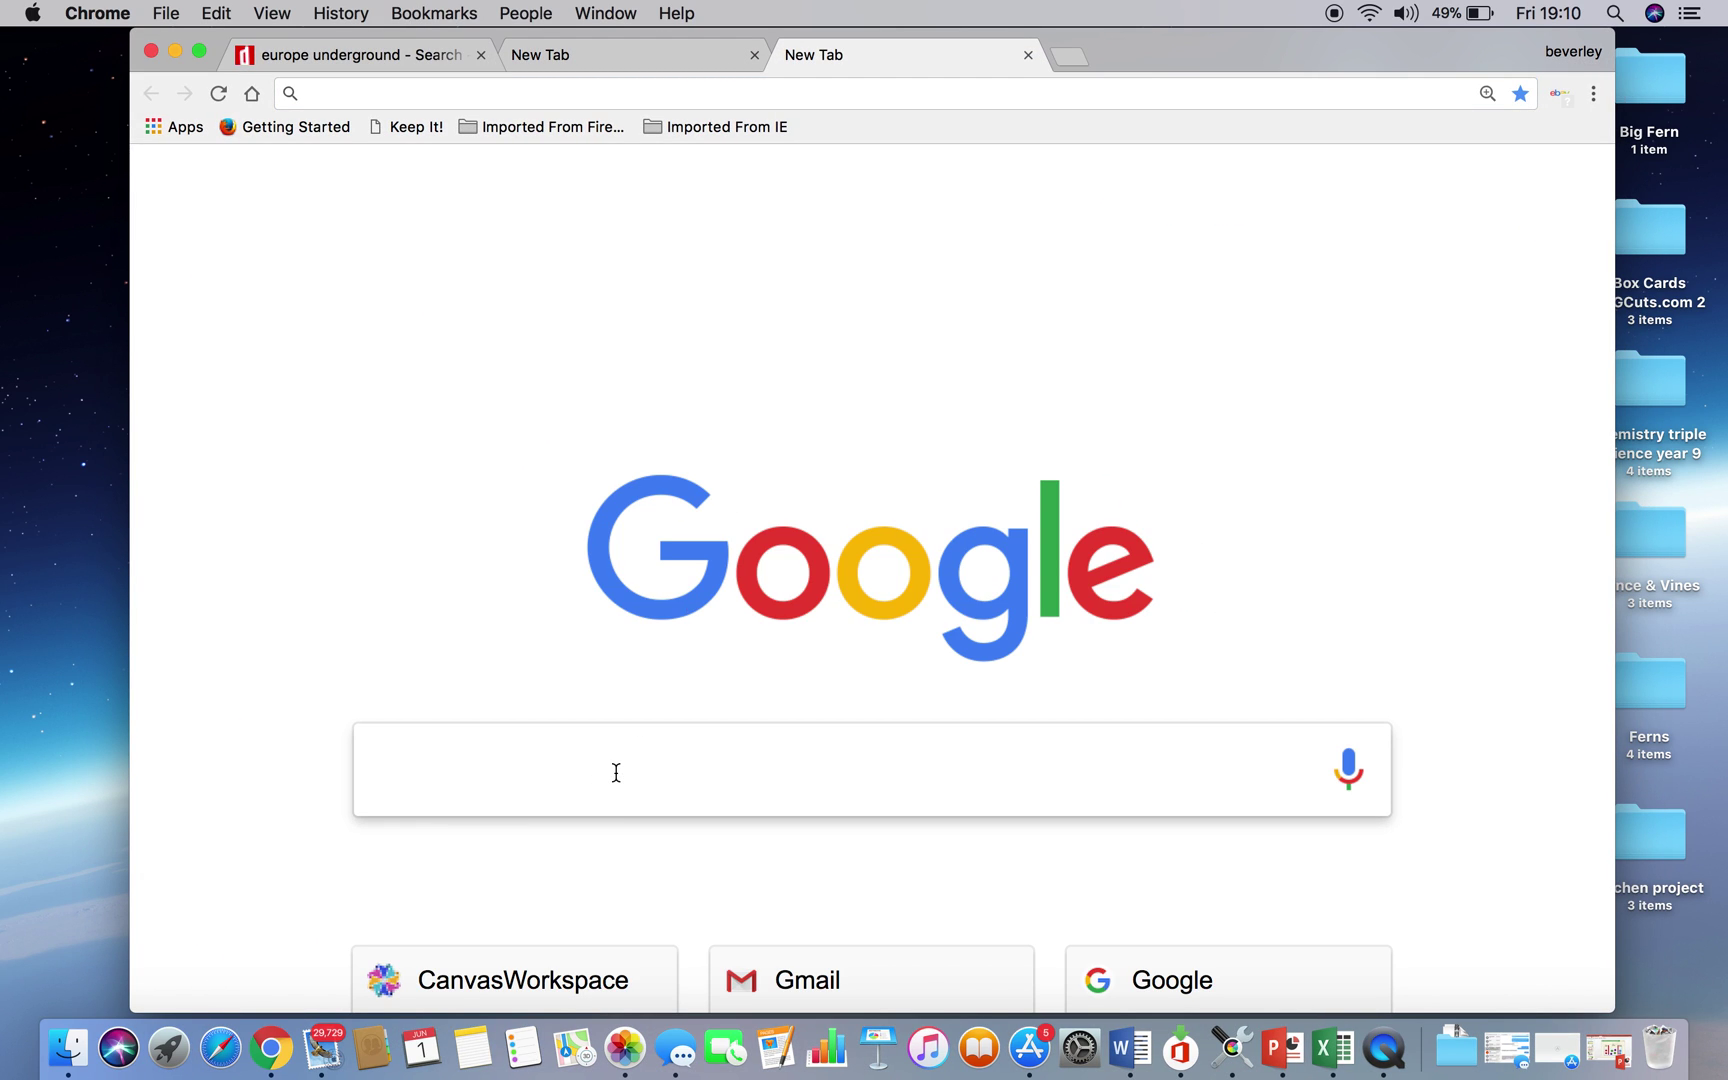
type("can")
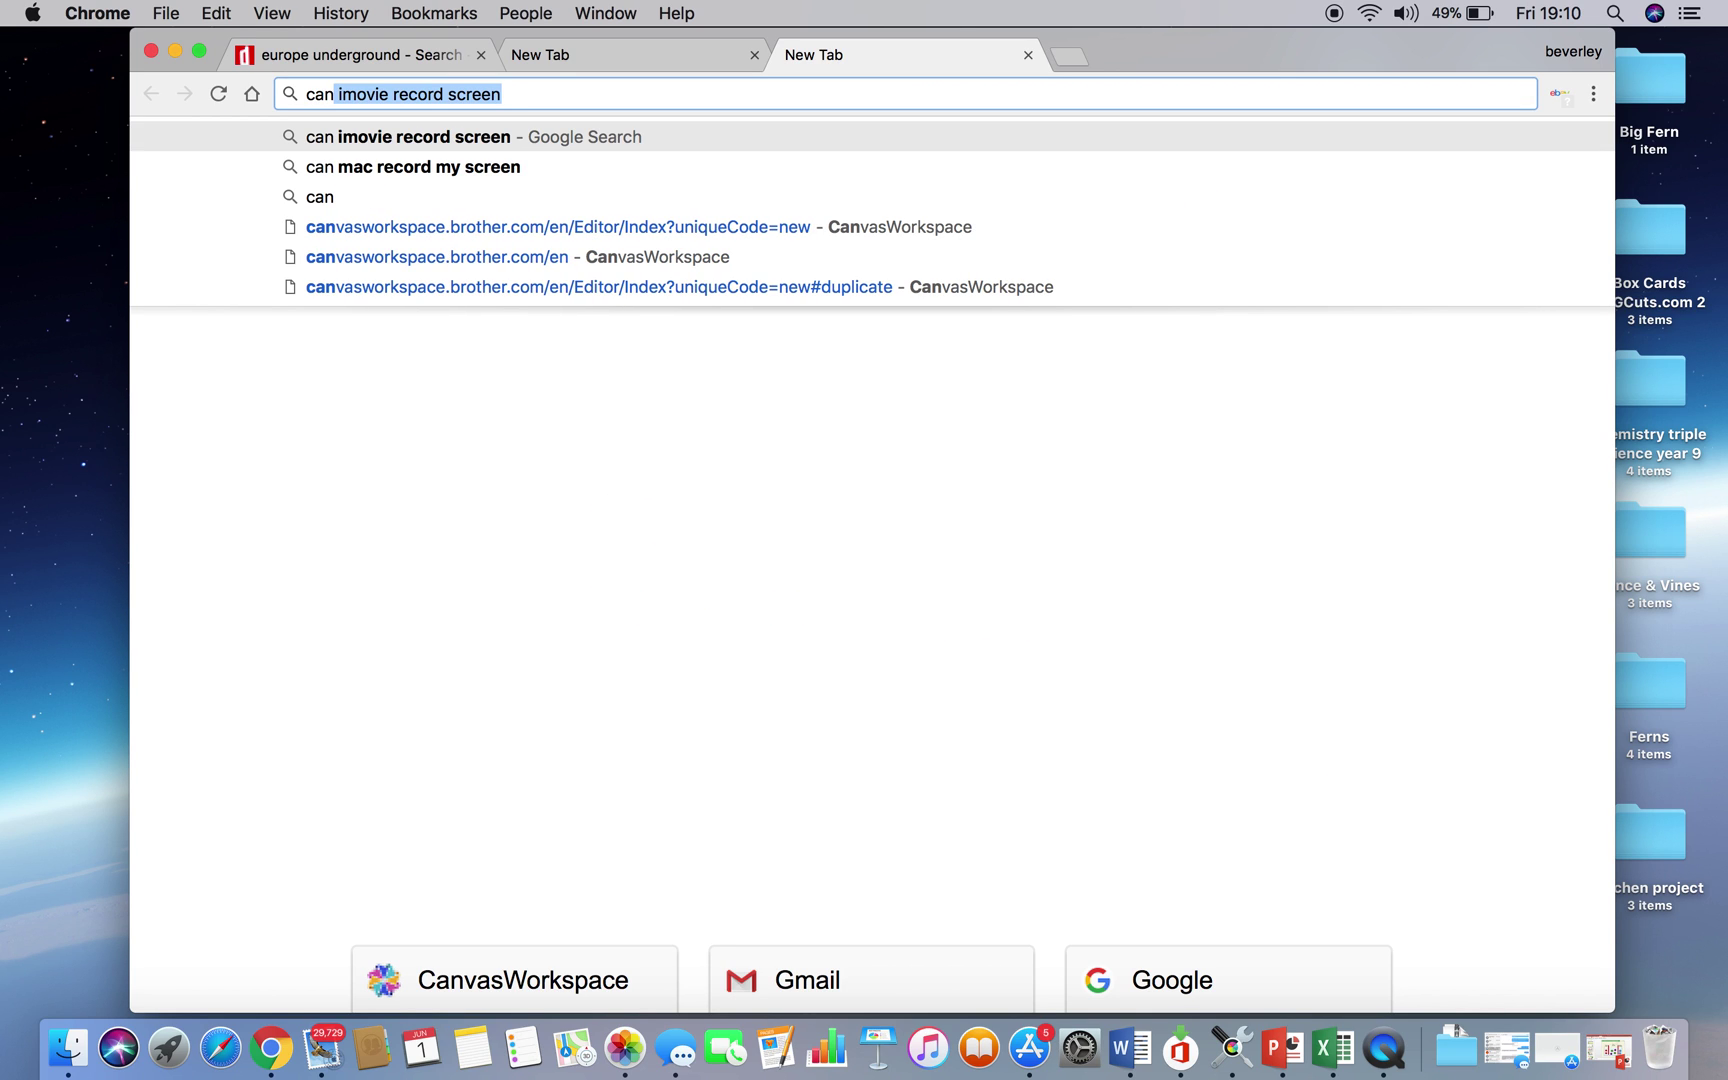
key("BackSpace")
type("vas")
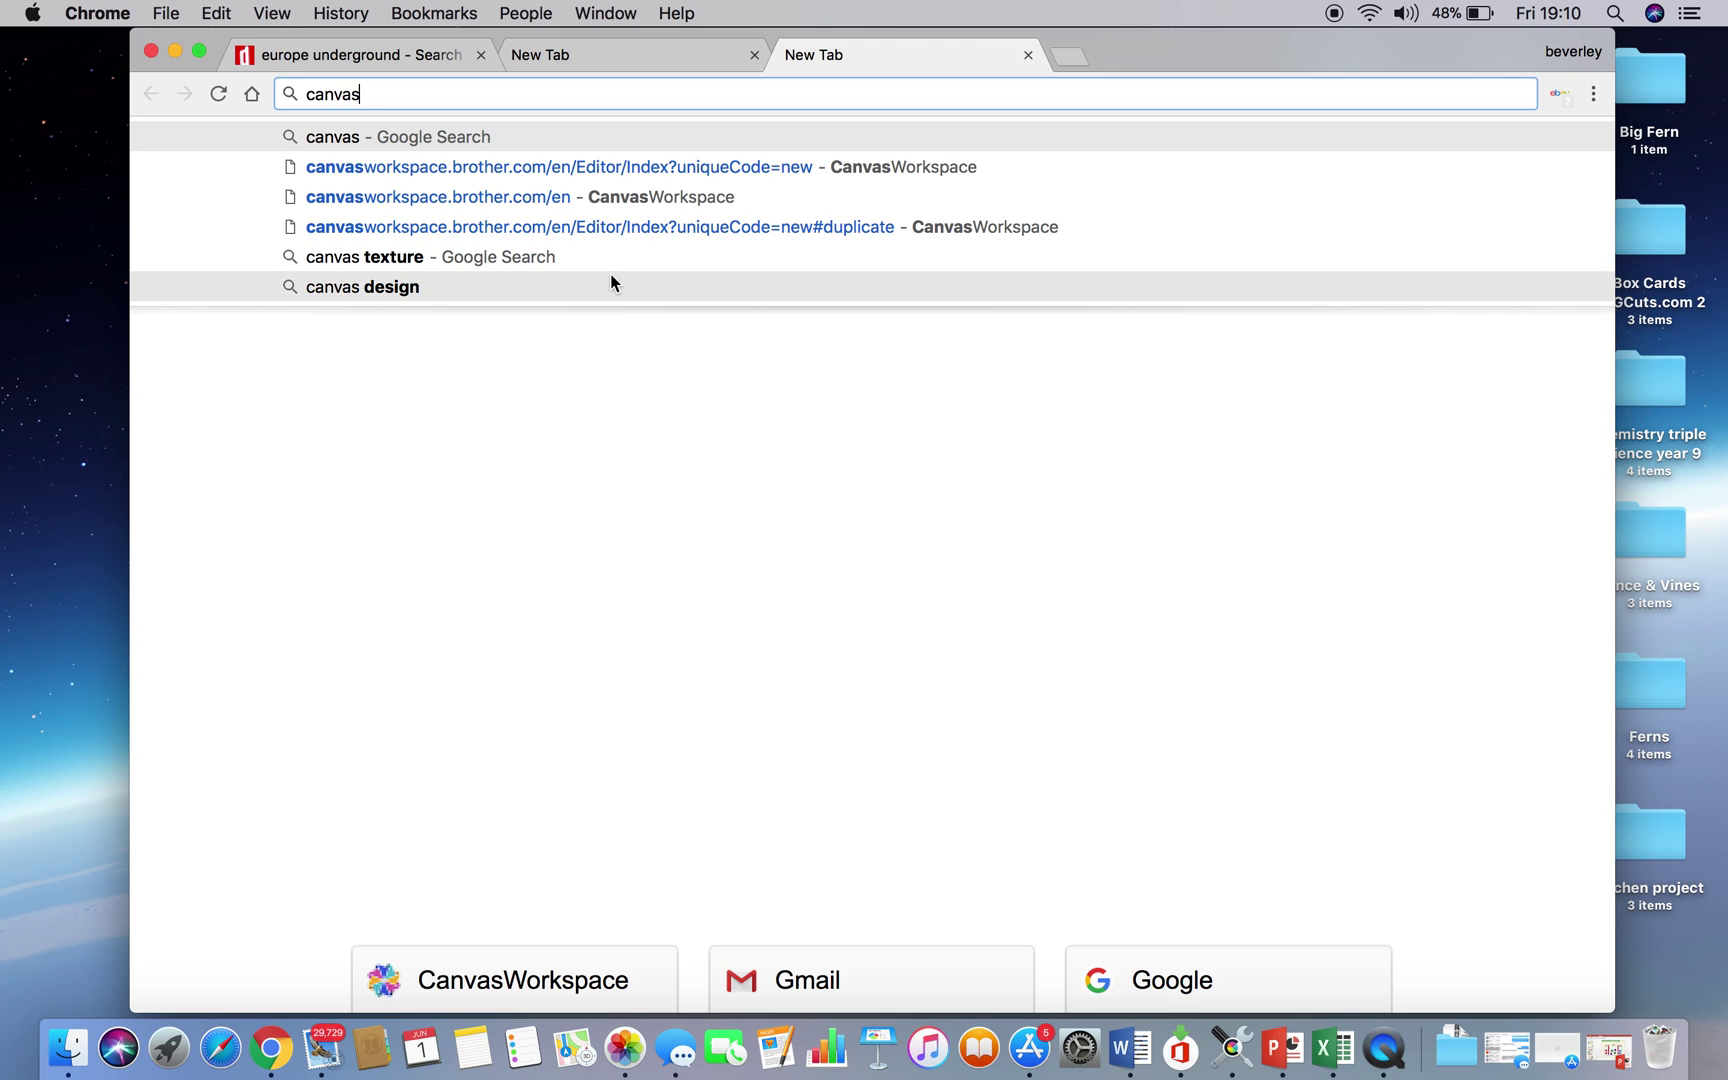
left_click(589, 171)
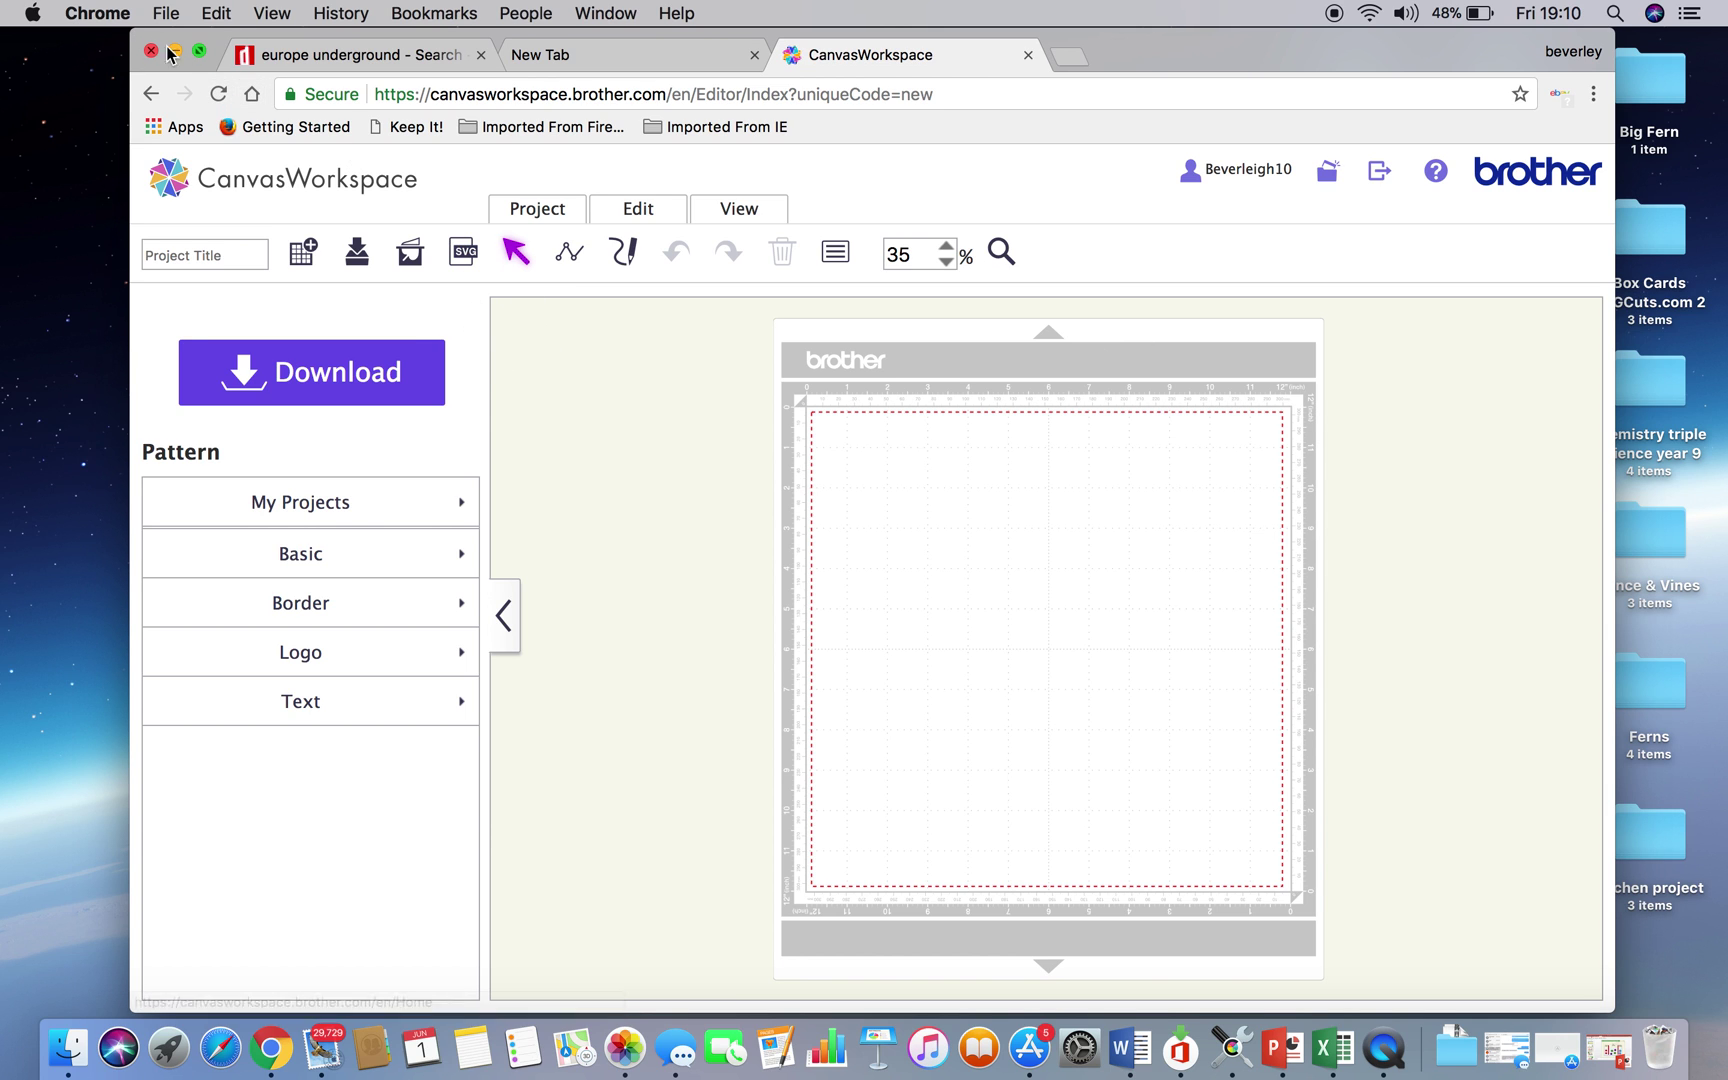
Step: Make Chrome full screen and import HB.fcm from the Desktop onto the mat
left_click(199, 50)
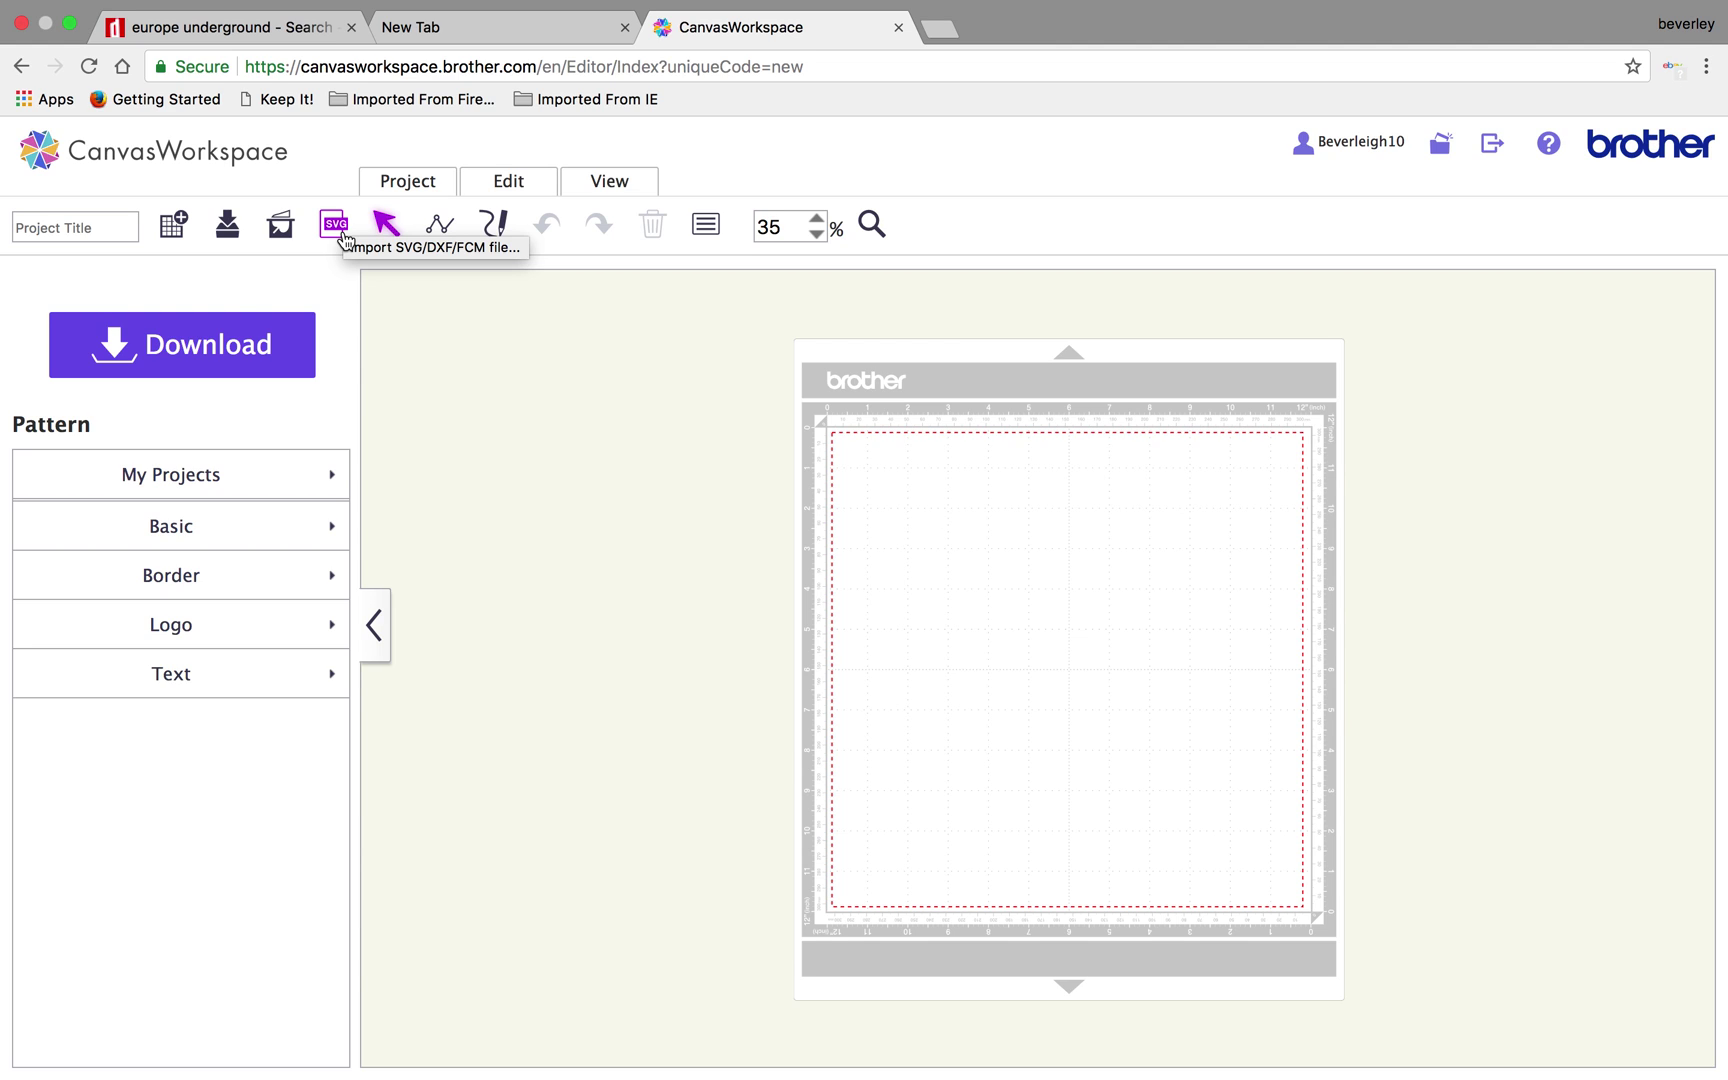
left_click(336, 228)
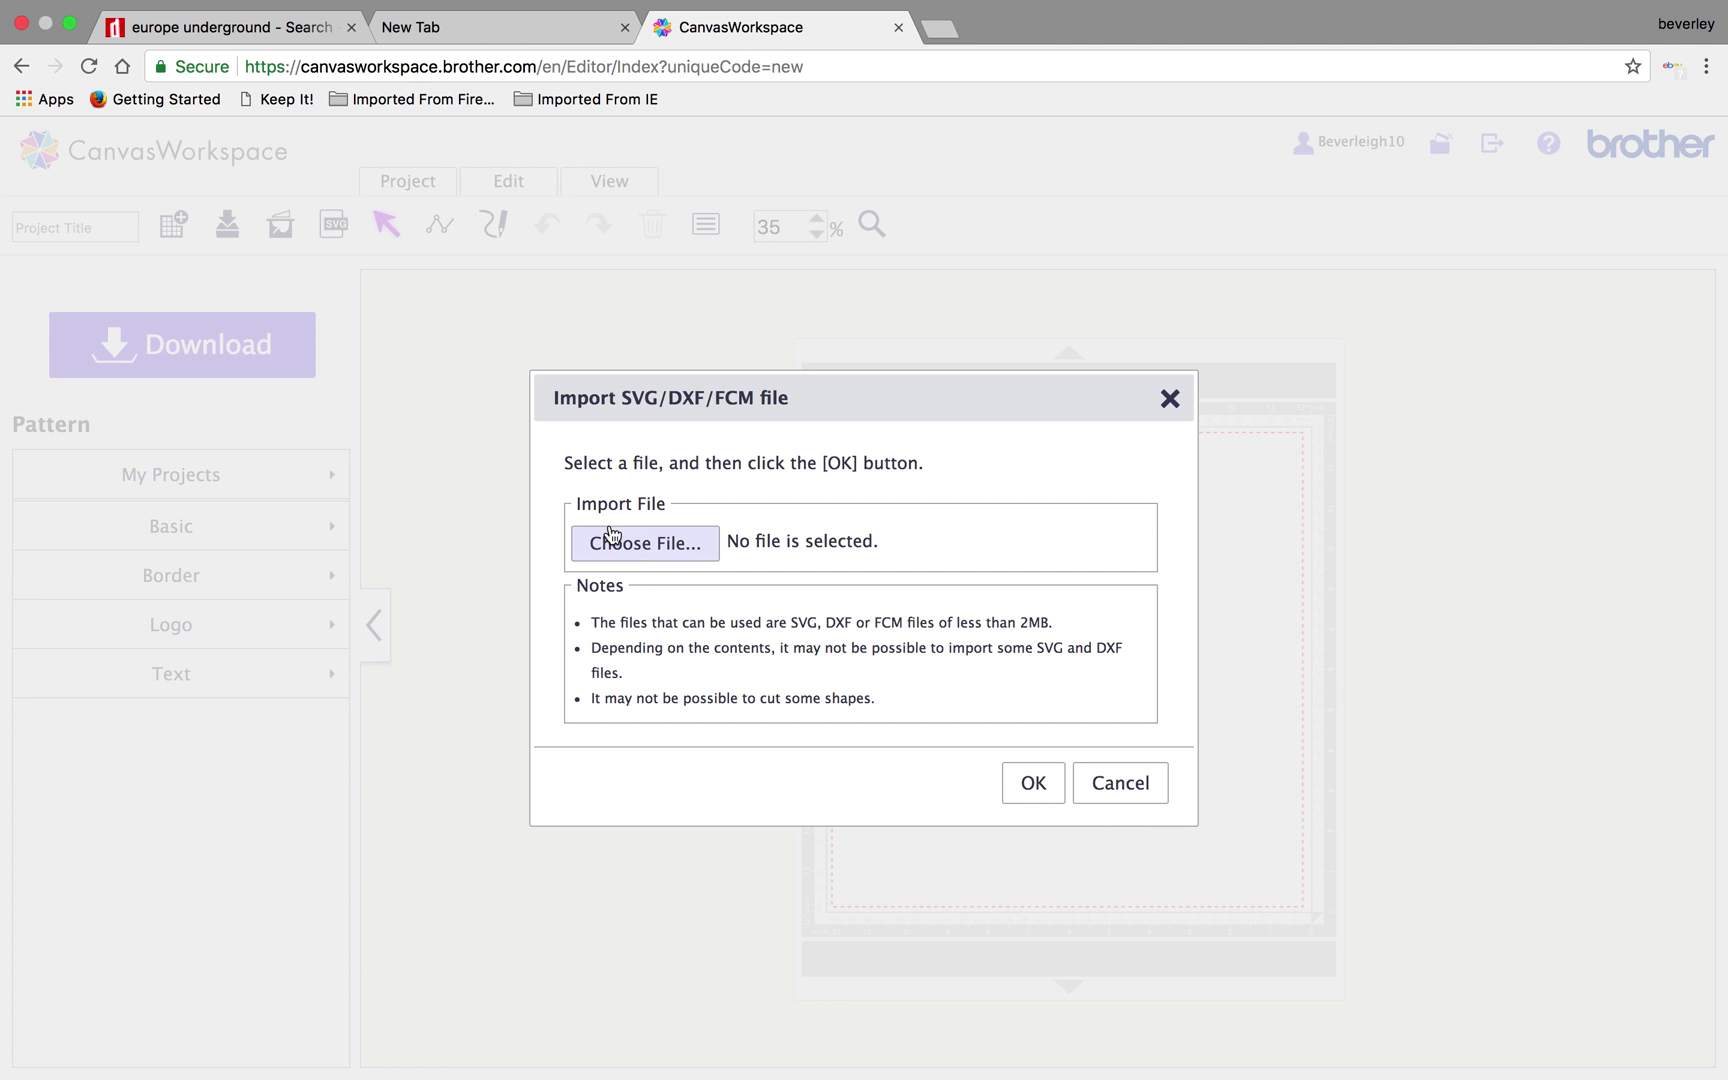
left_click(645, 543)
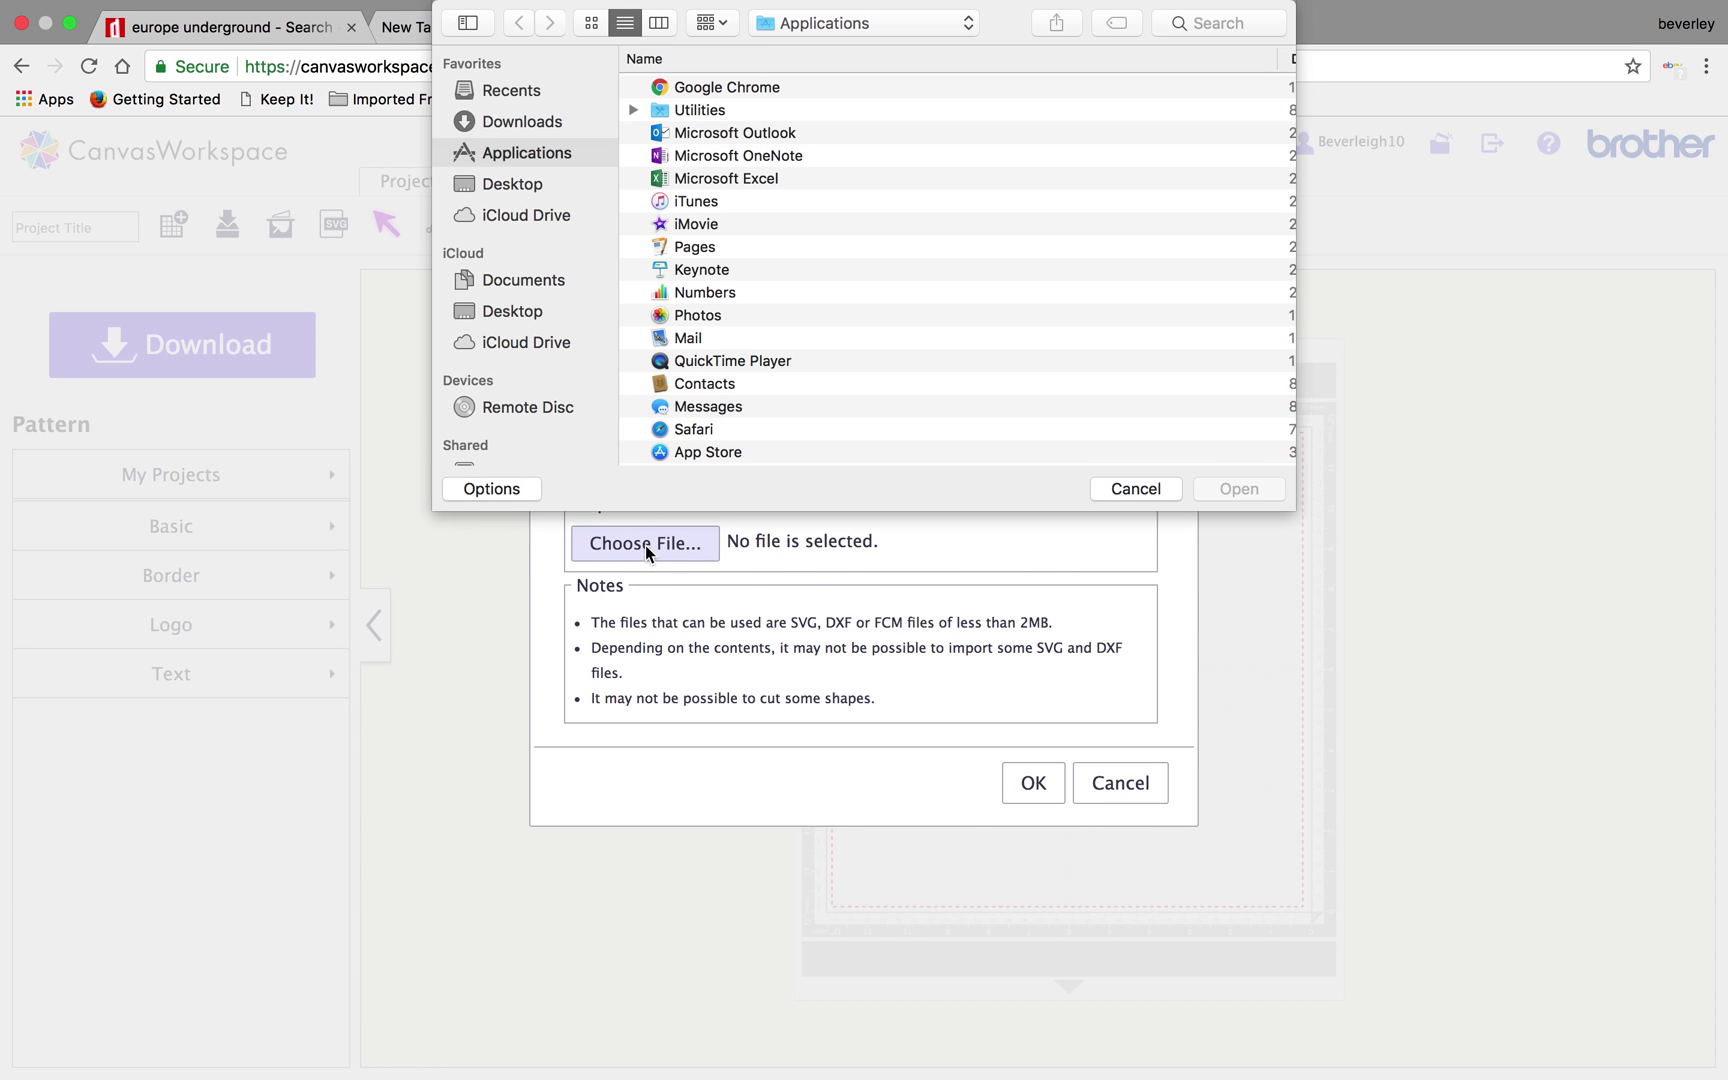
left_click(513, 311)
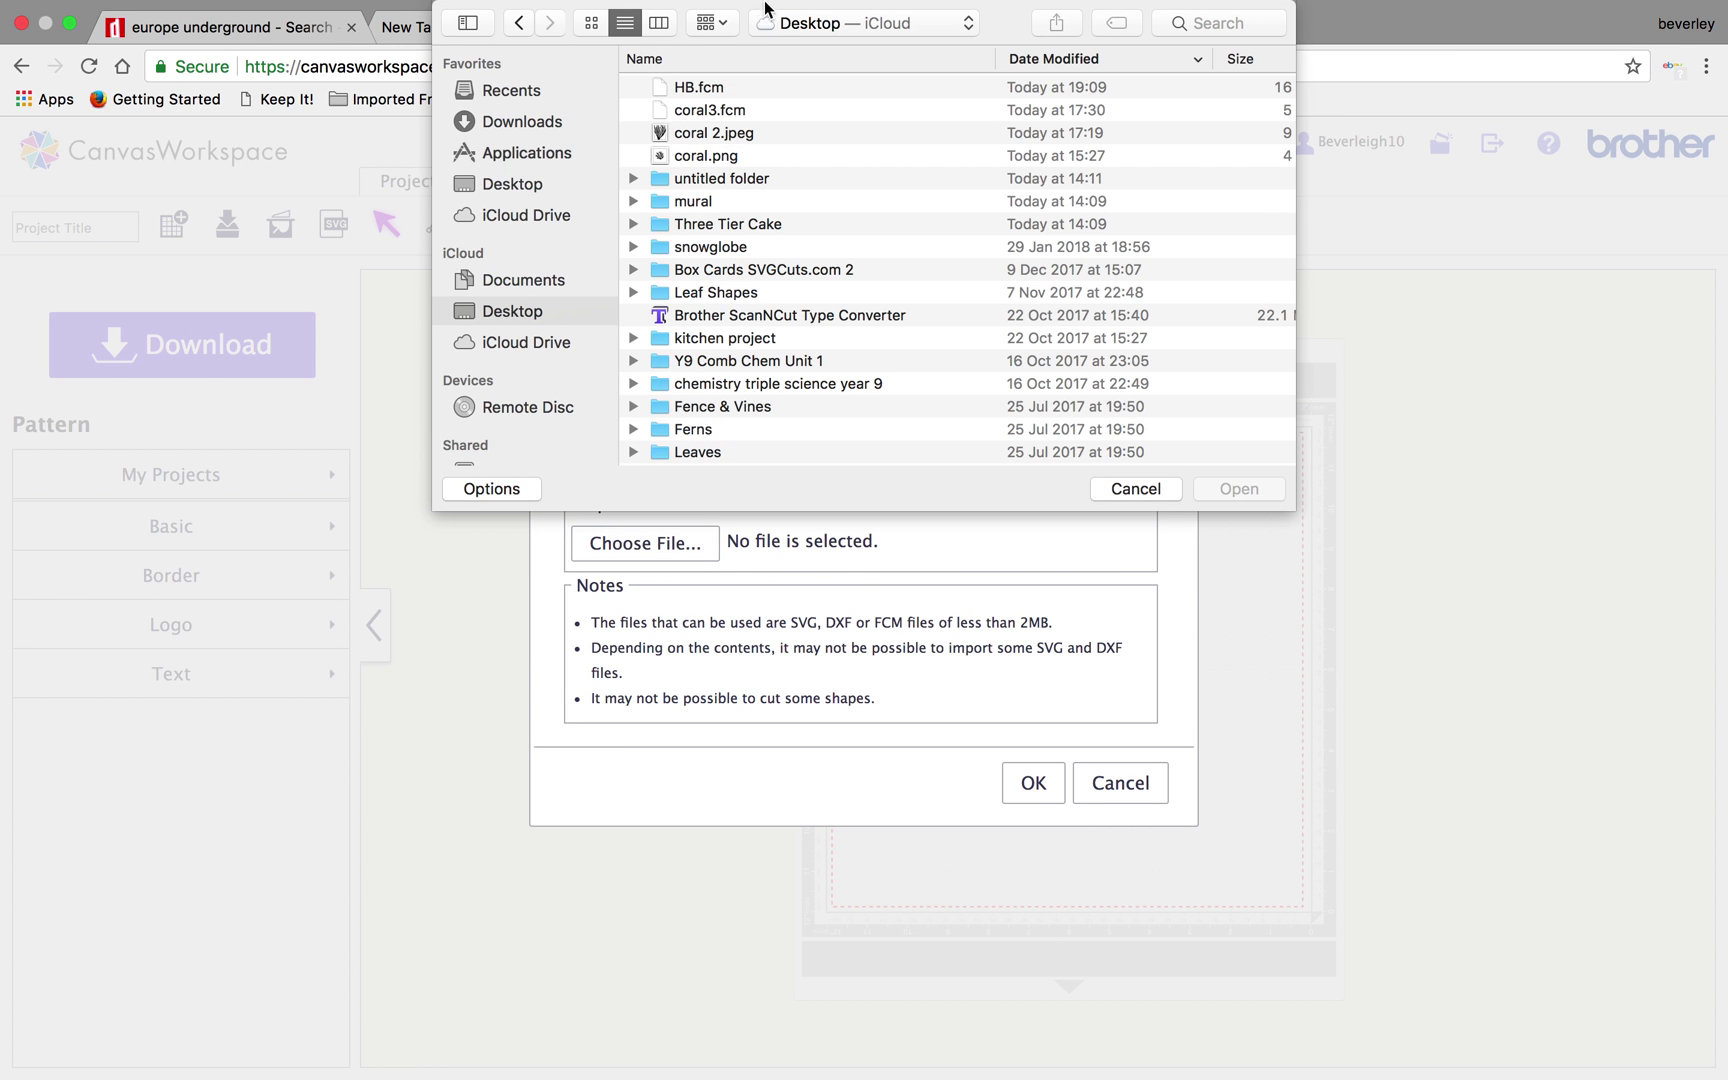
left_click(716, 88)
double_click(716, 88)
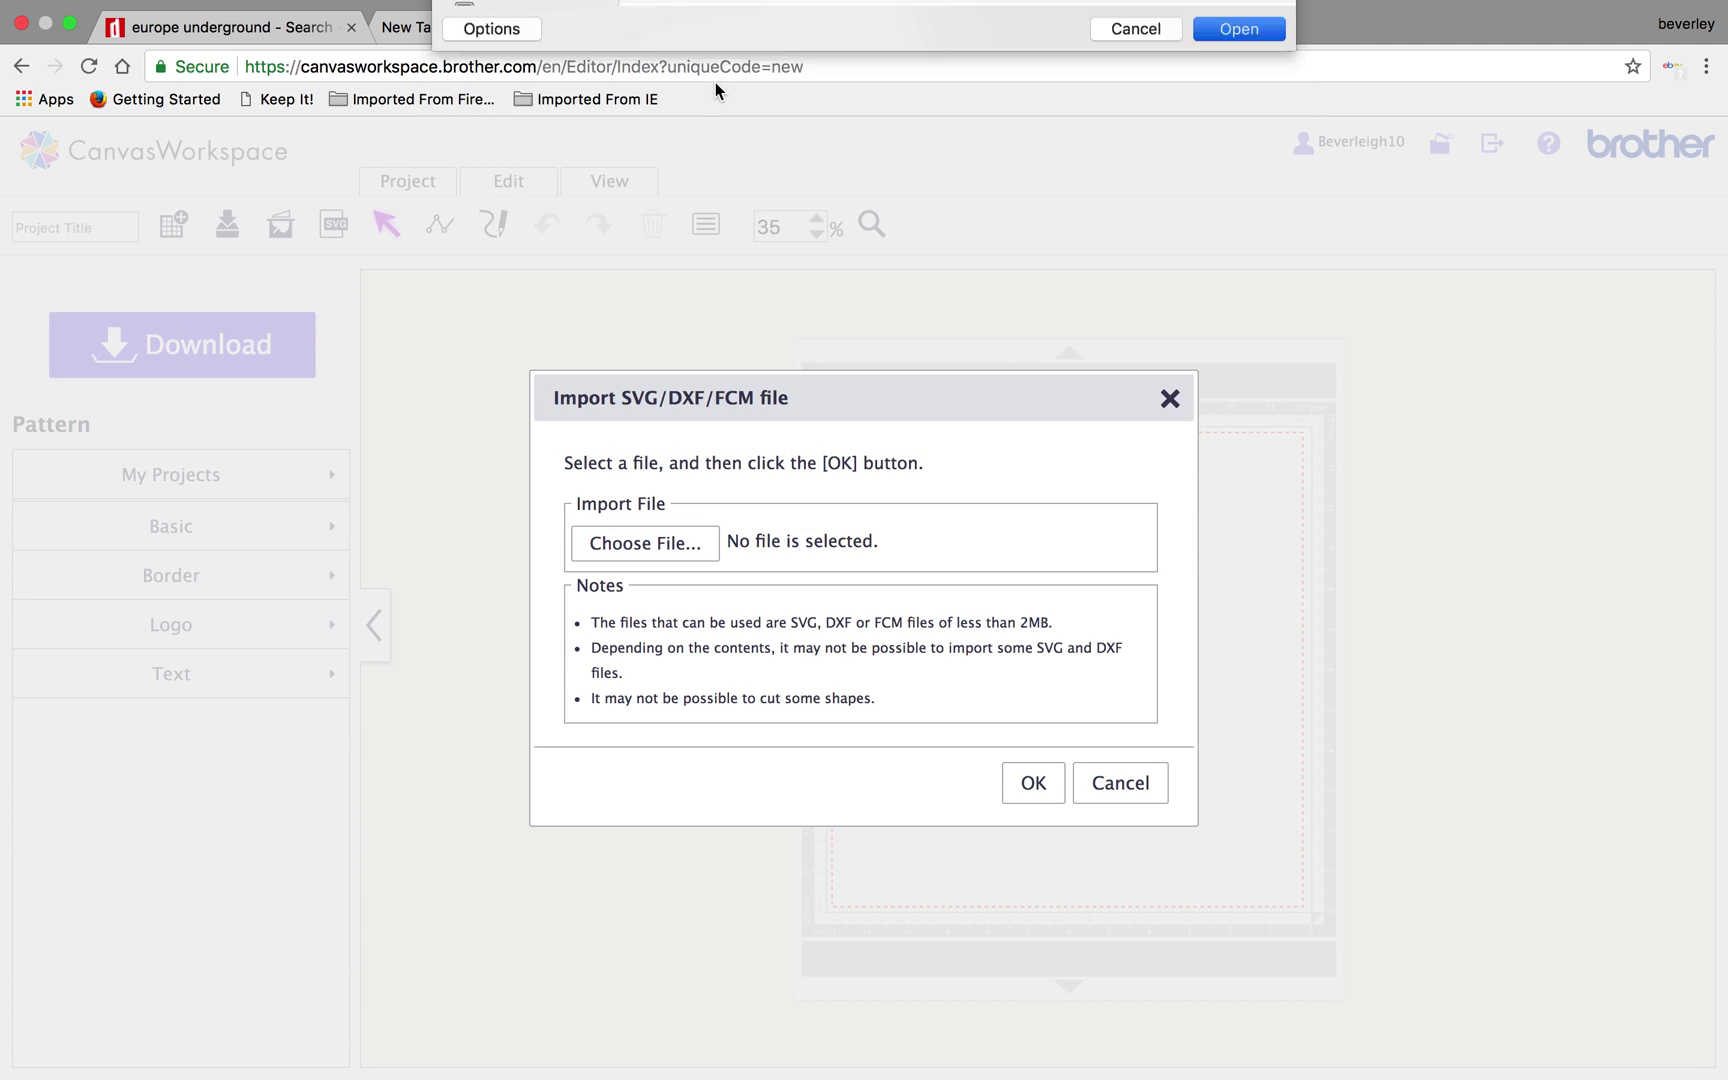
left_click(1035, 785)
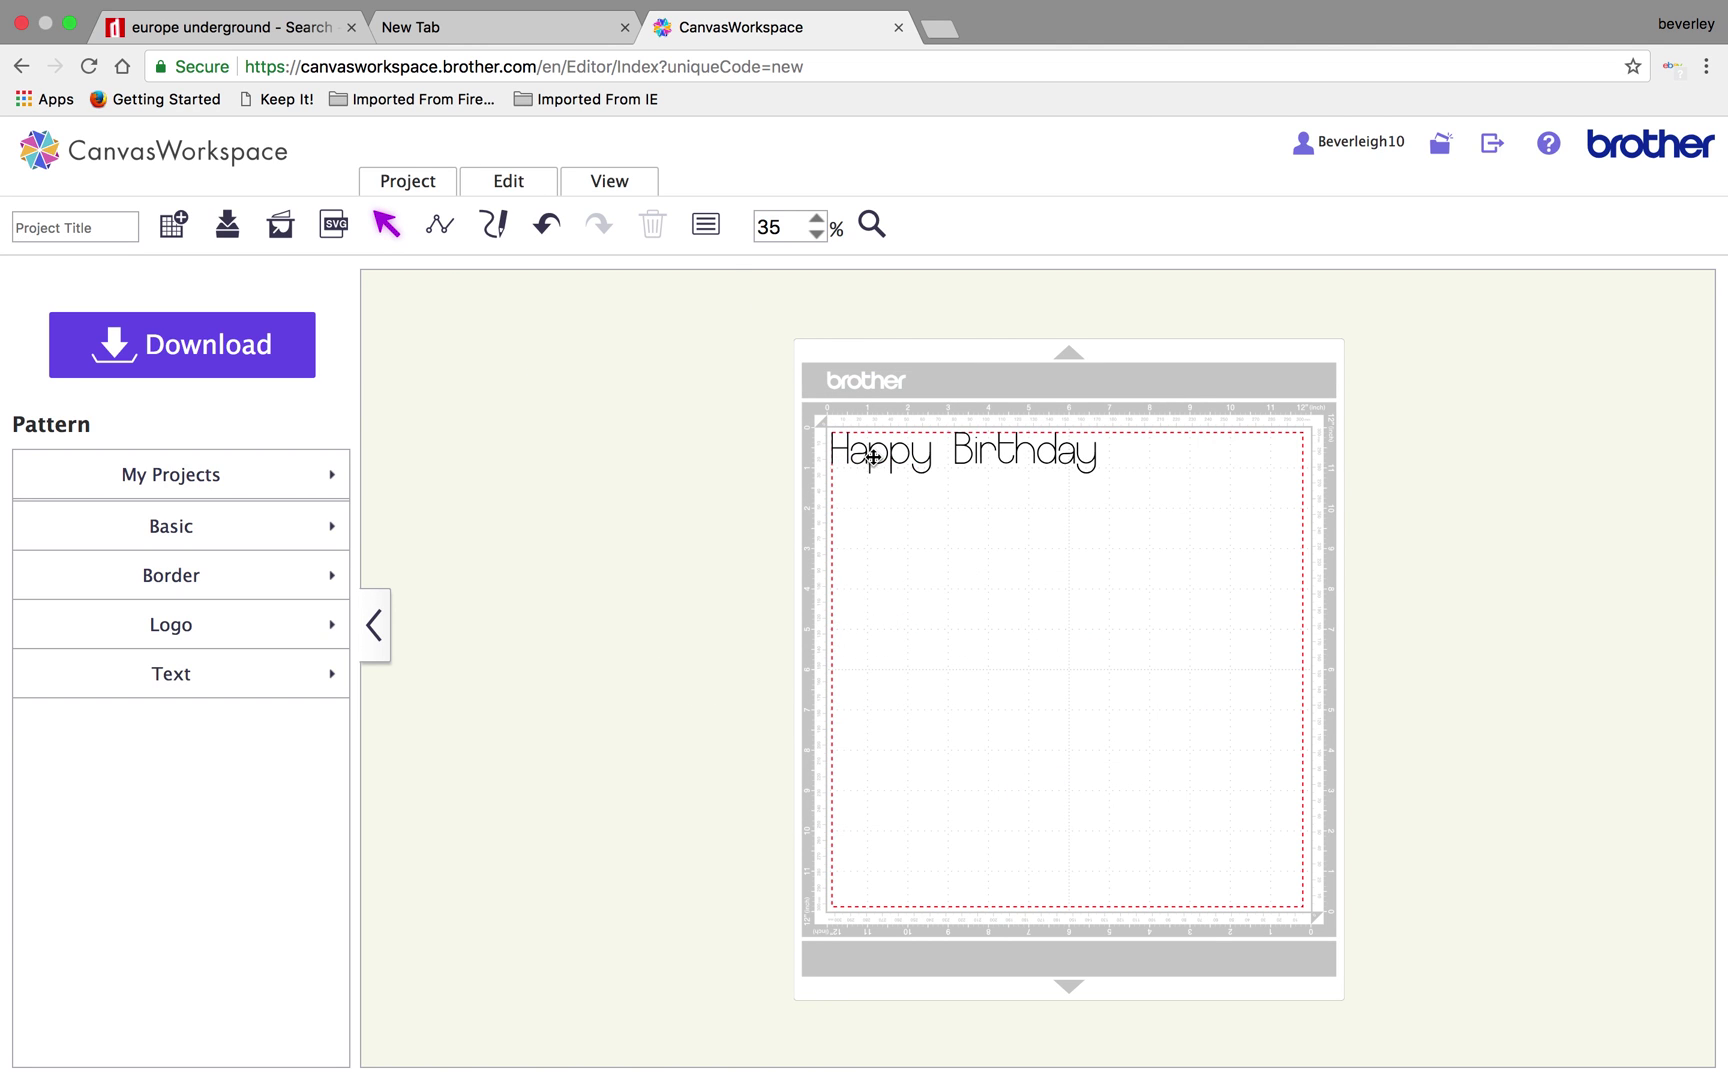
Step: Zoom the mat to 50% and inspect the letters, nudging the y down and right
left_click(816, 220)
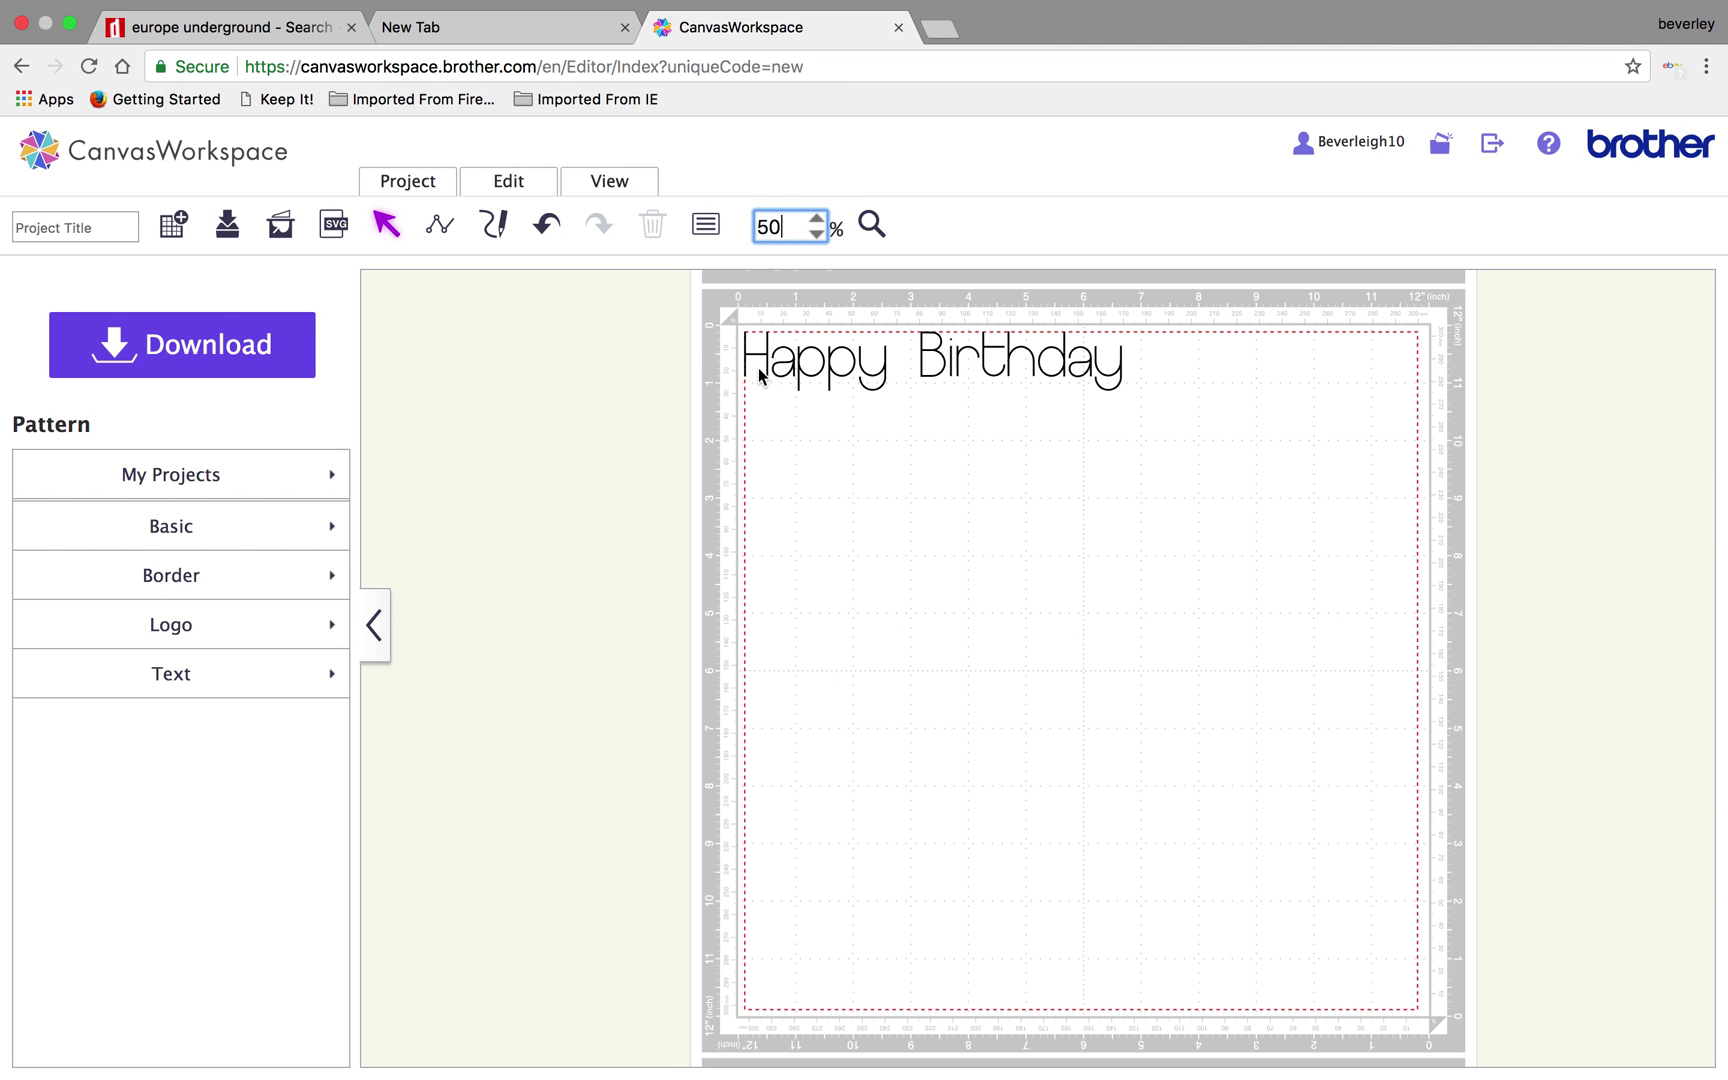
left_click(811, 366)
left_click(884, 372)
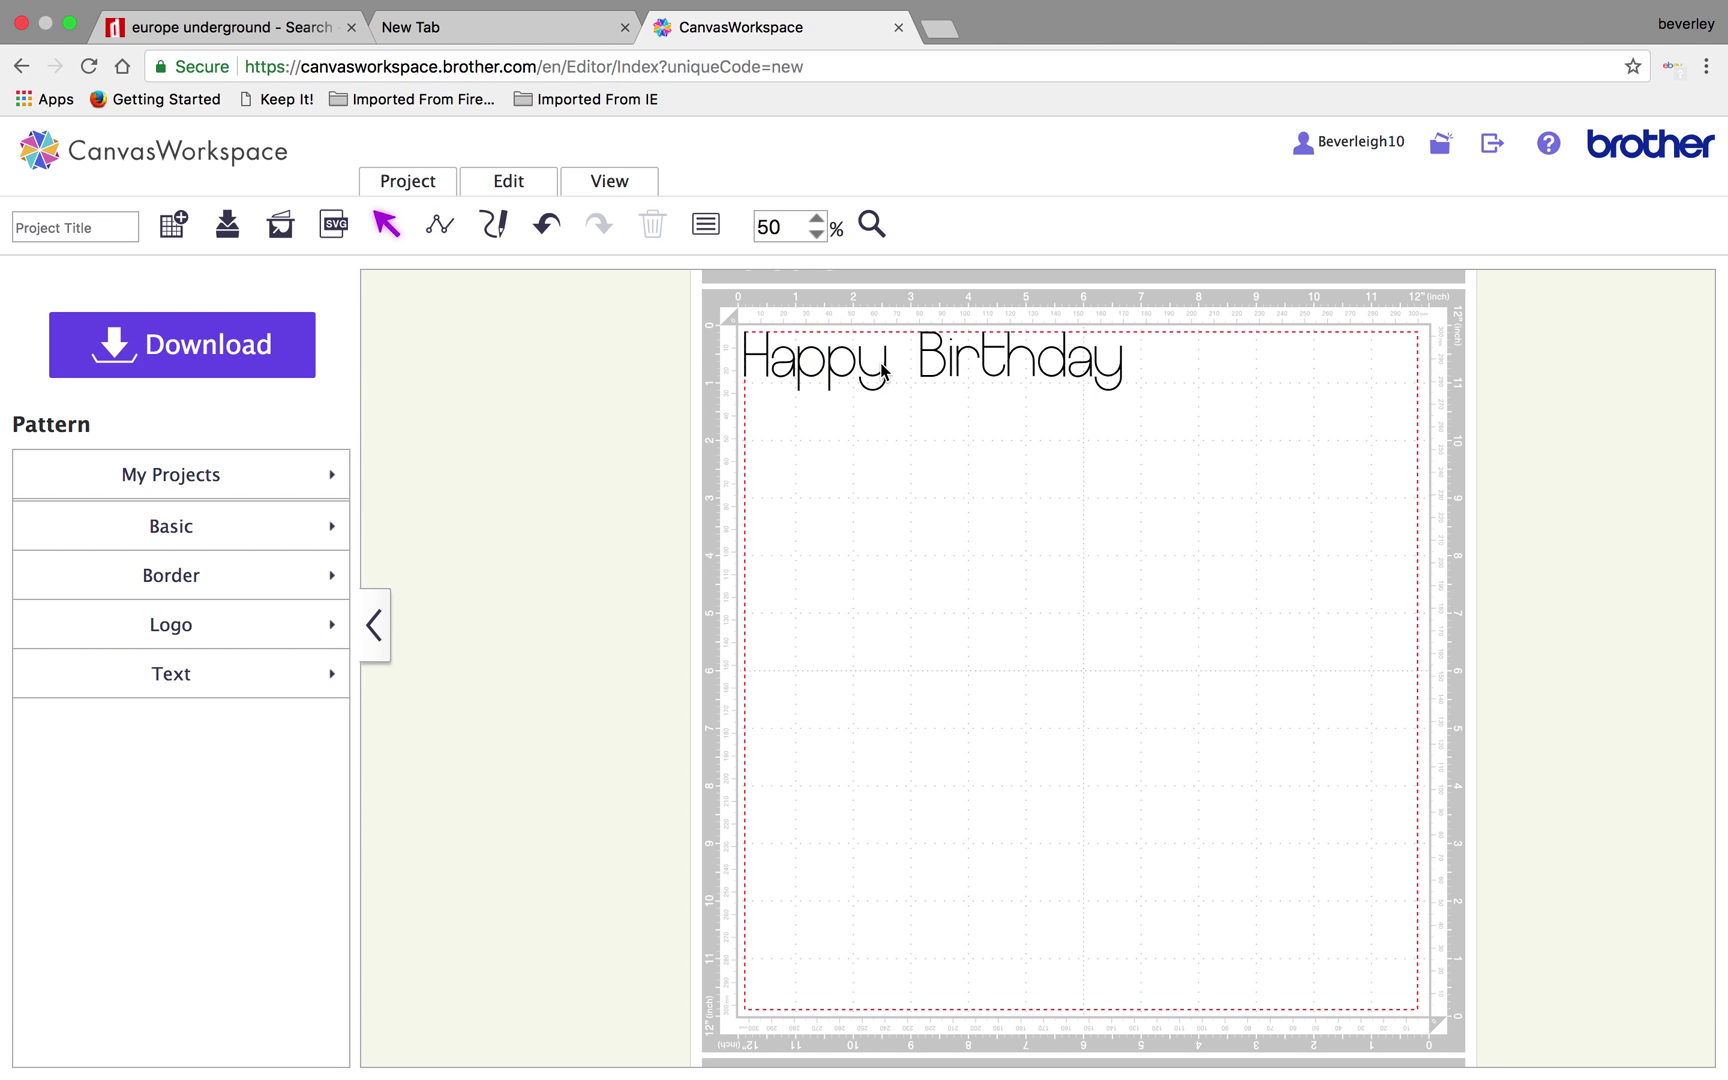
left_click(875, 376)
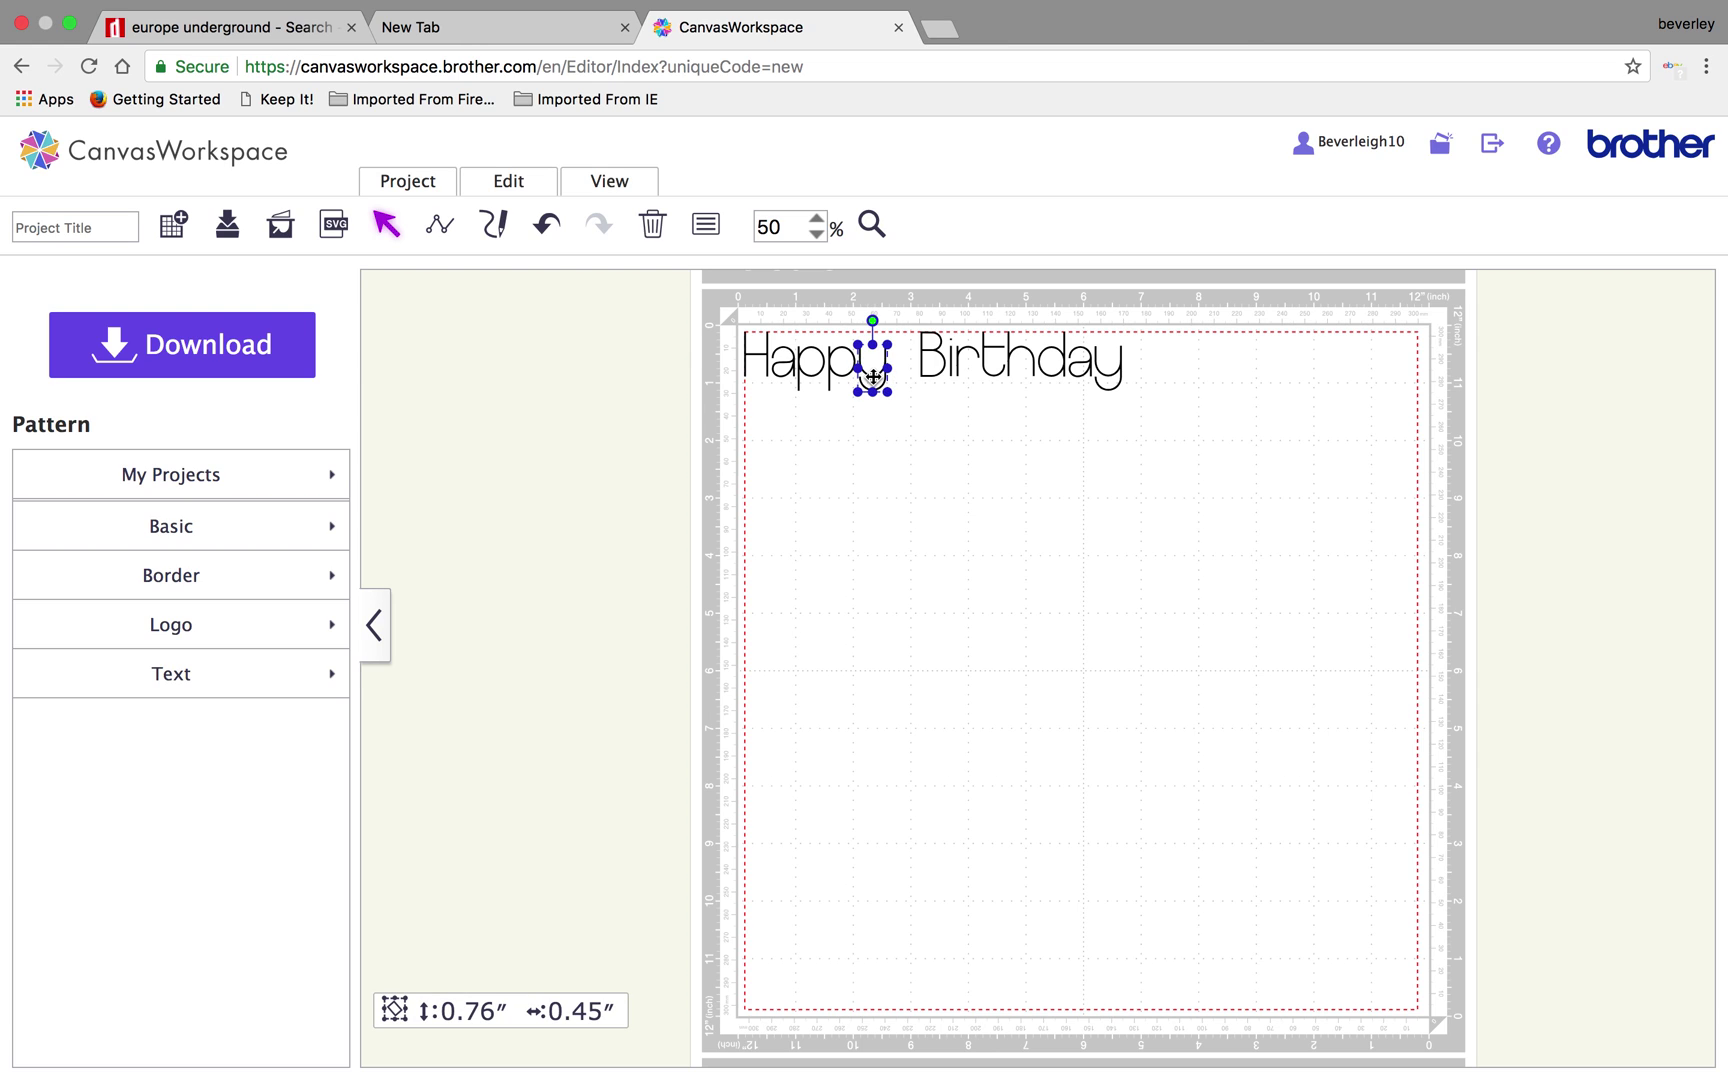
left_click_drag(873, 376, 878, 386)
left_click(874, 328)
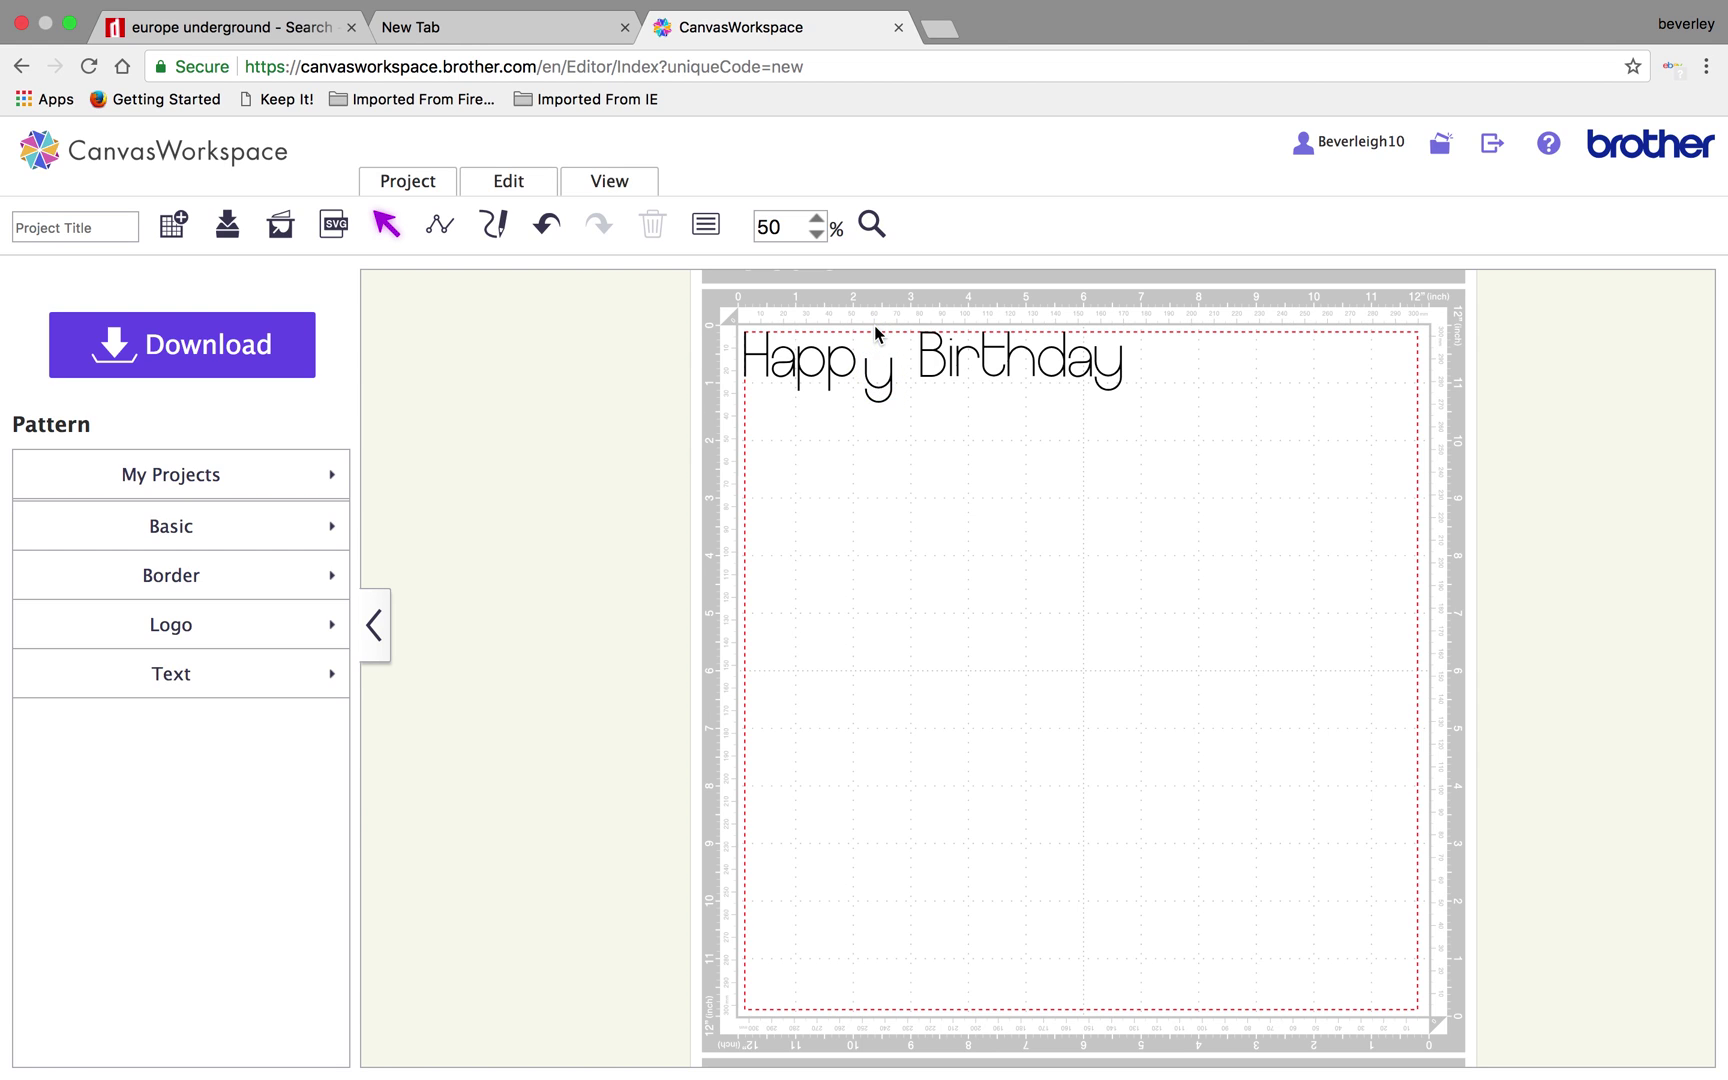
Step: Rotate the y, then undo that rotation
left_click(892, 386)
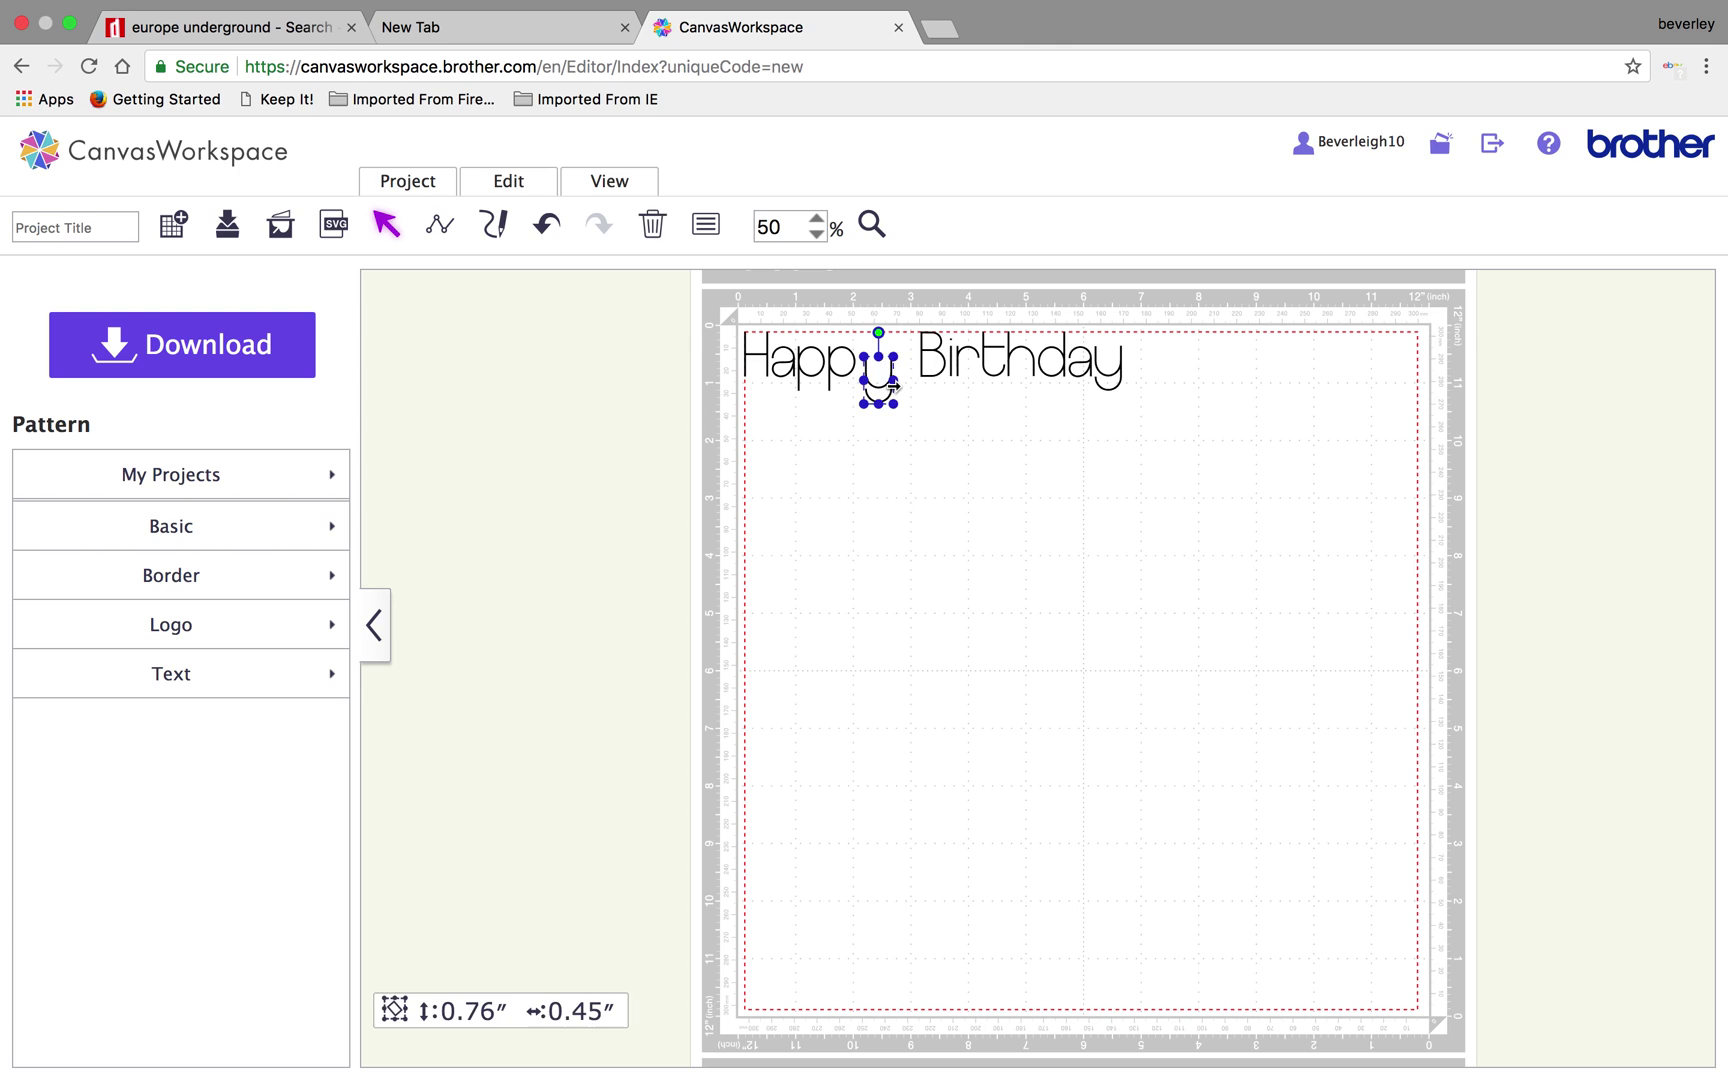
left_click_drag(879, 330, 889, 342)
left_click(903, 522)
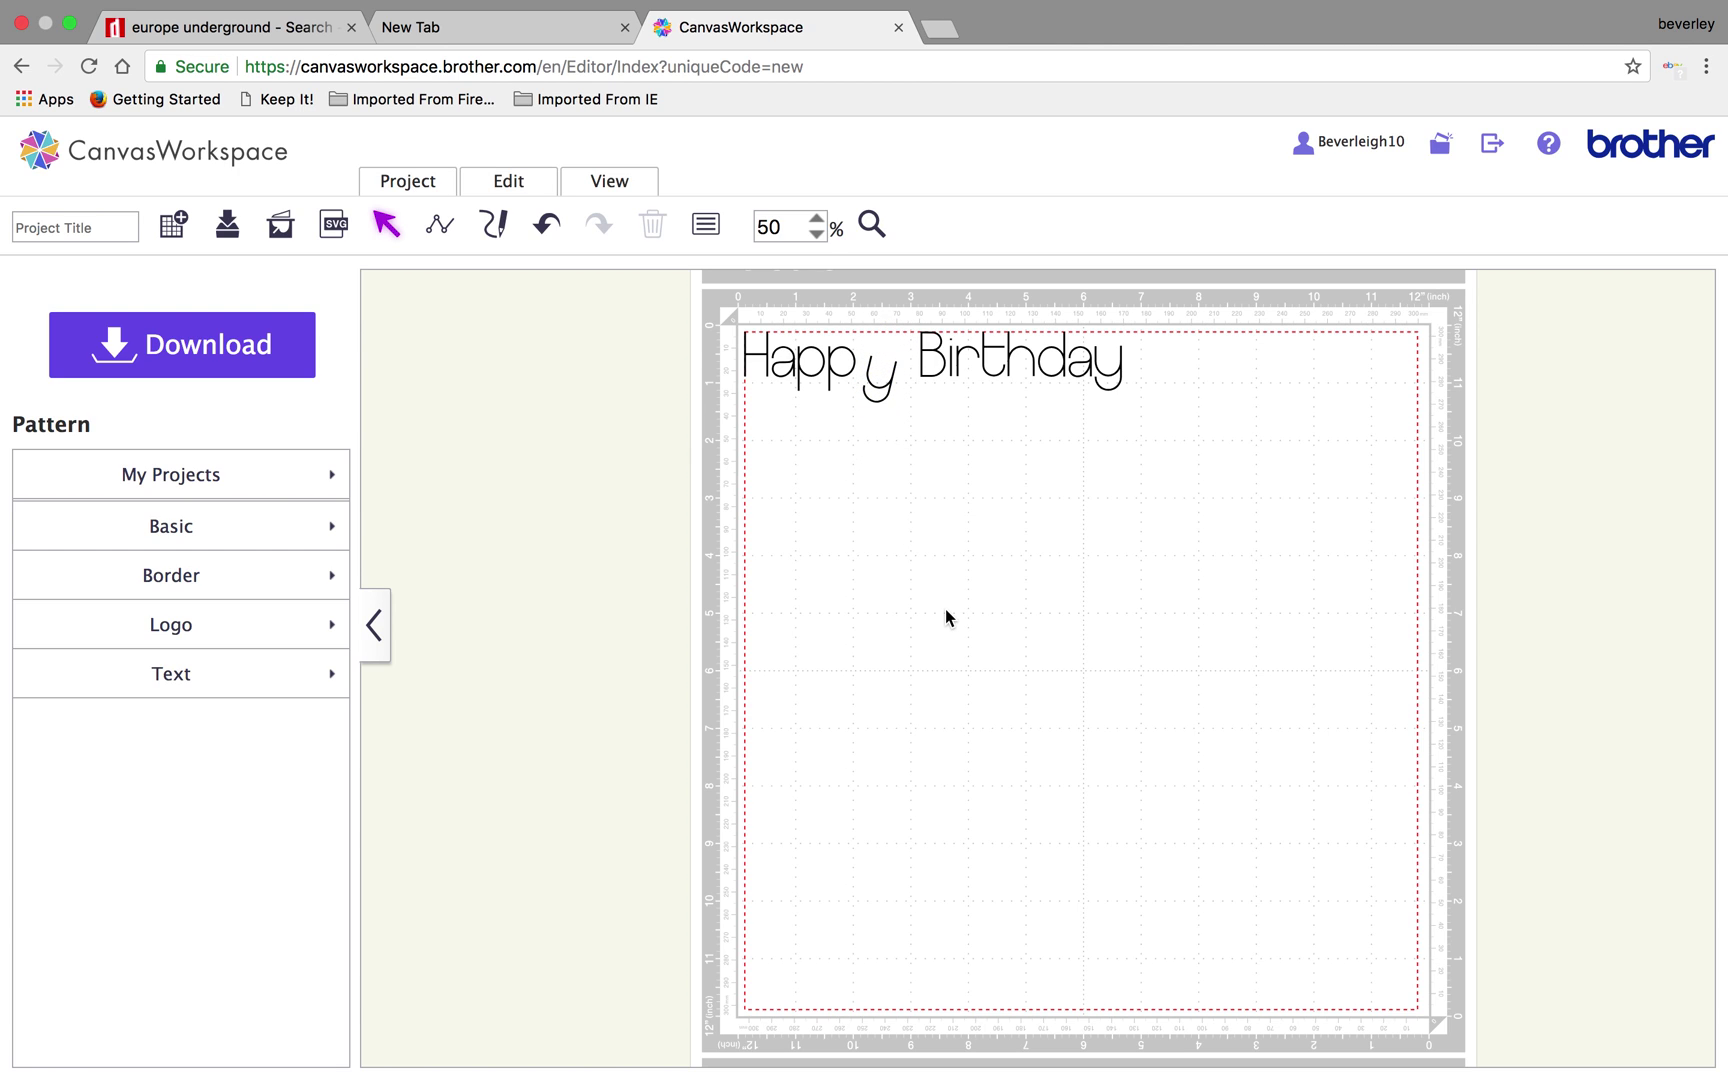
left_click(548, 230)
Step: Undo the y's move and marquee-select all the Happy Birthday letters
left_click(548, 230)
left_click_drag(706, 320, 1226, 530)
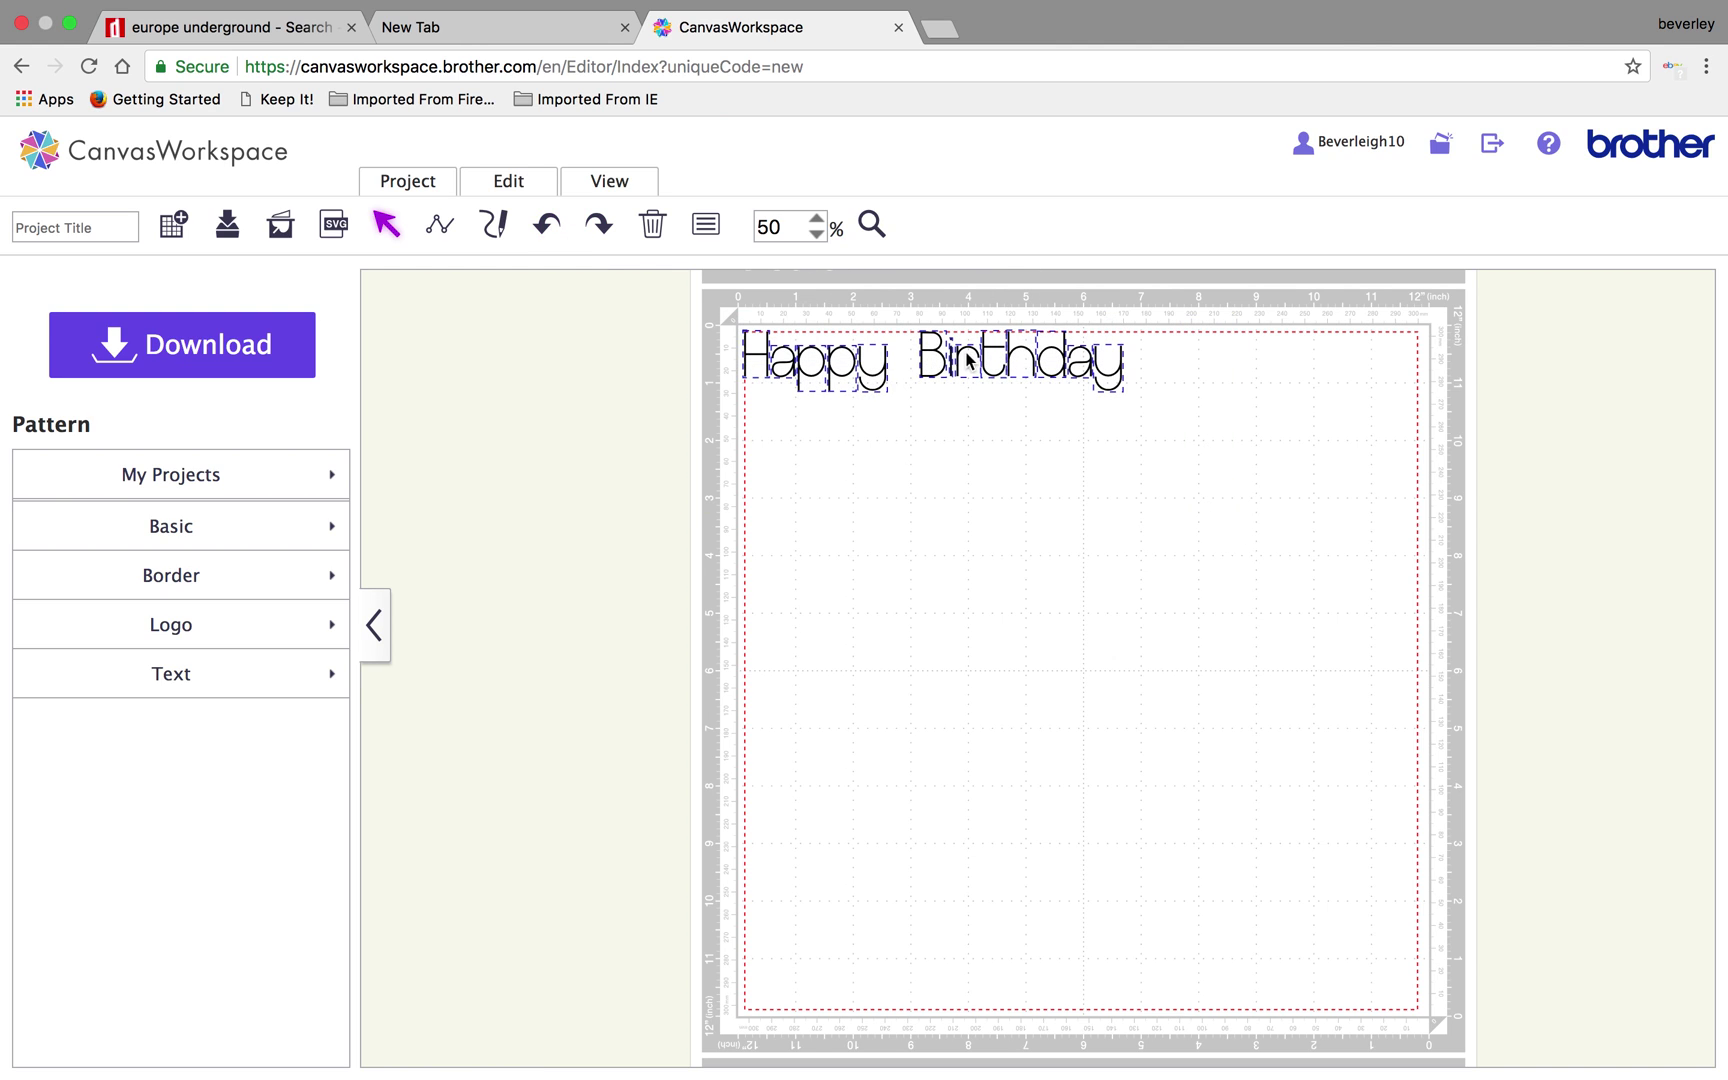
left_click(849, 486)
left_click_drag(698, 288, 1230, 505)
left_click(512, 182)
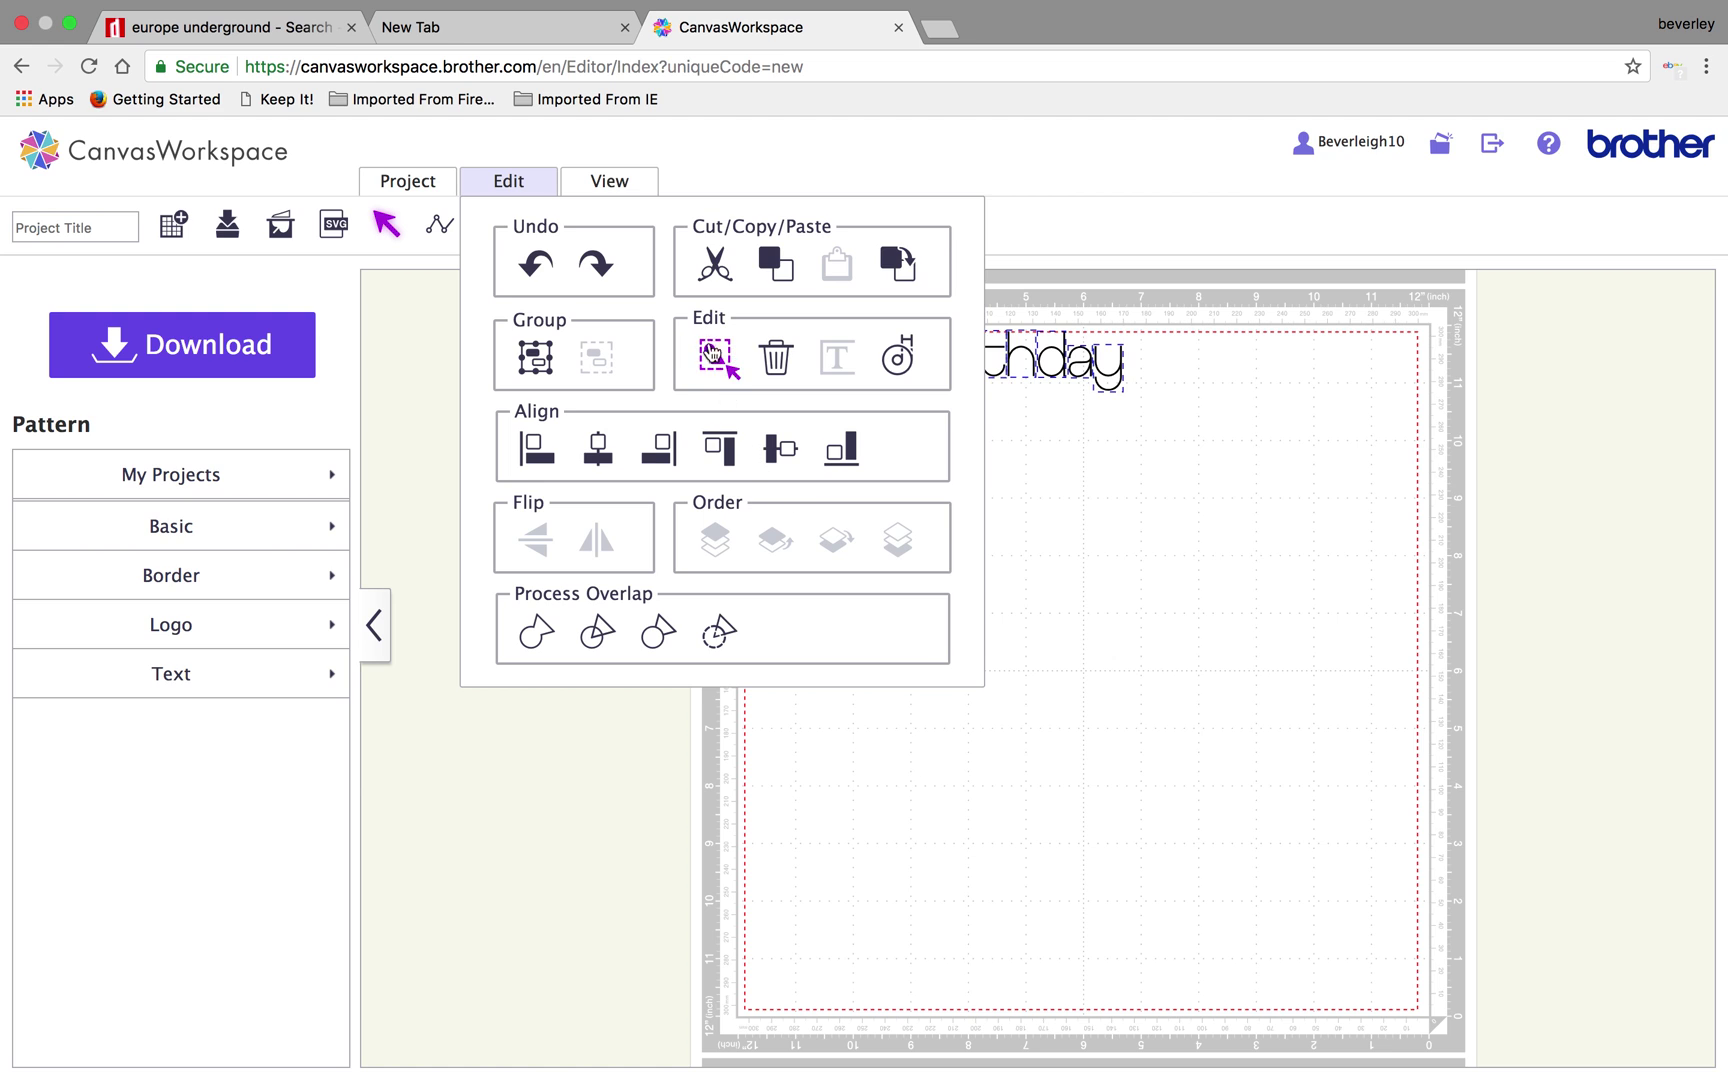
left_click(1093, 504)
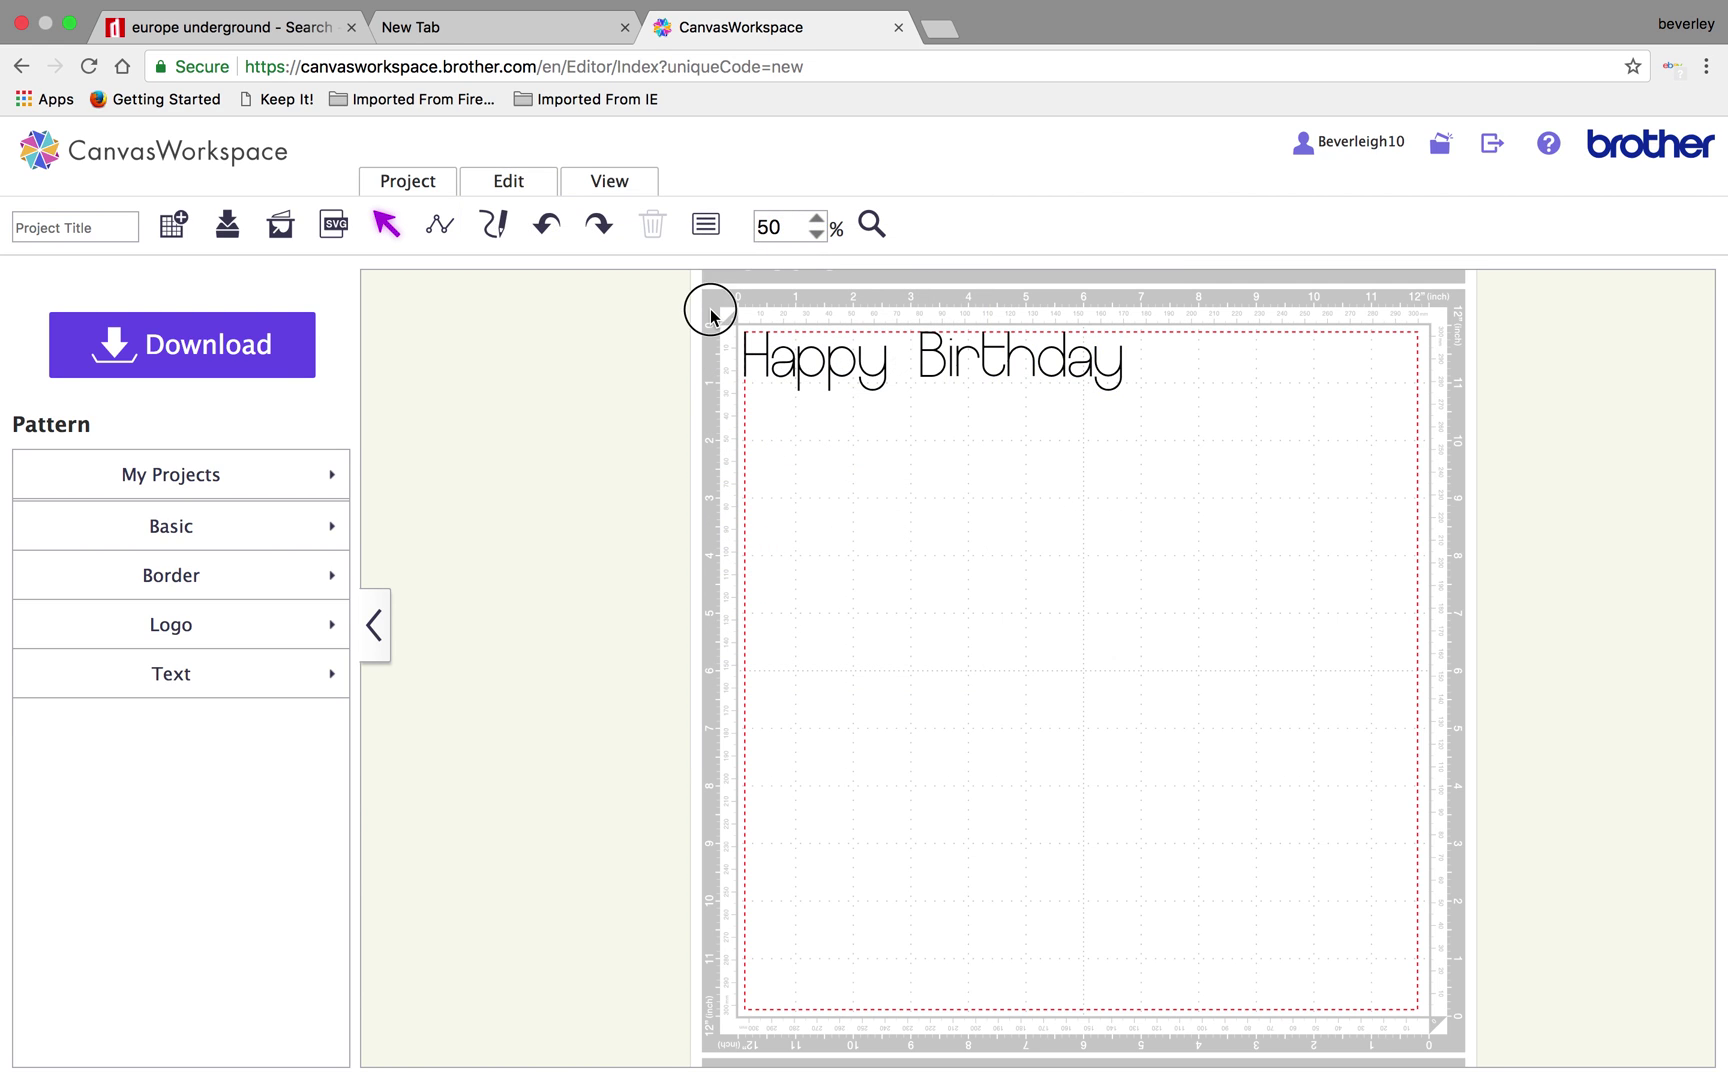
Step: Group the Happy Birthday letters and drag the group down and right on the mat
left_click_drag(706, 309, 1170, 447)
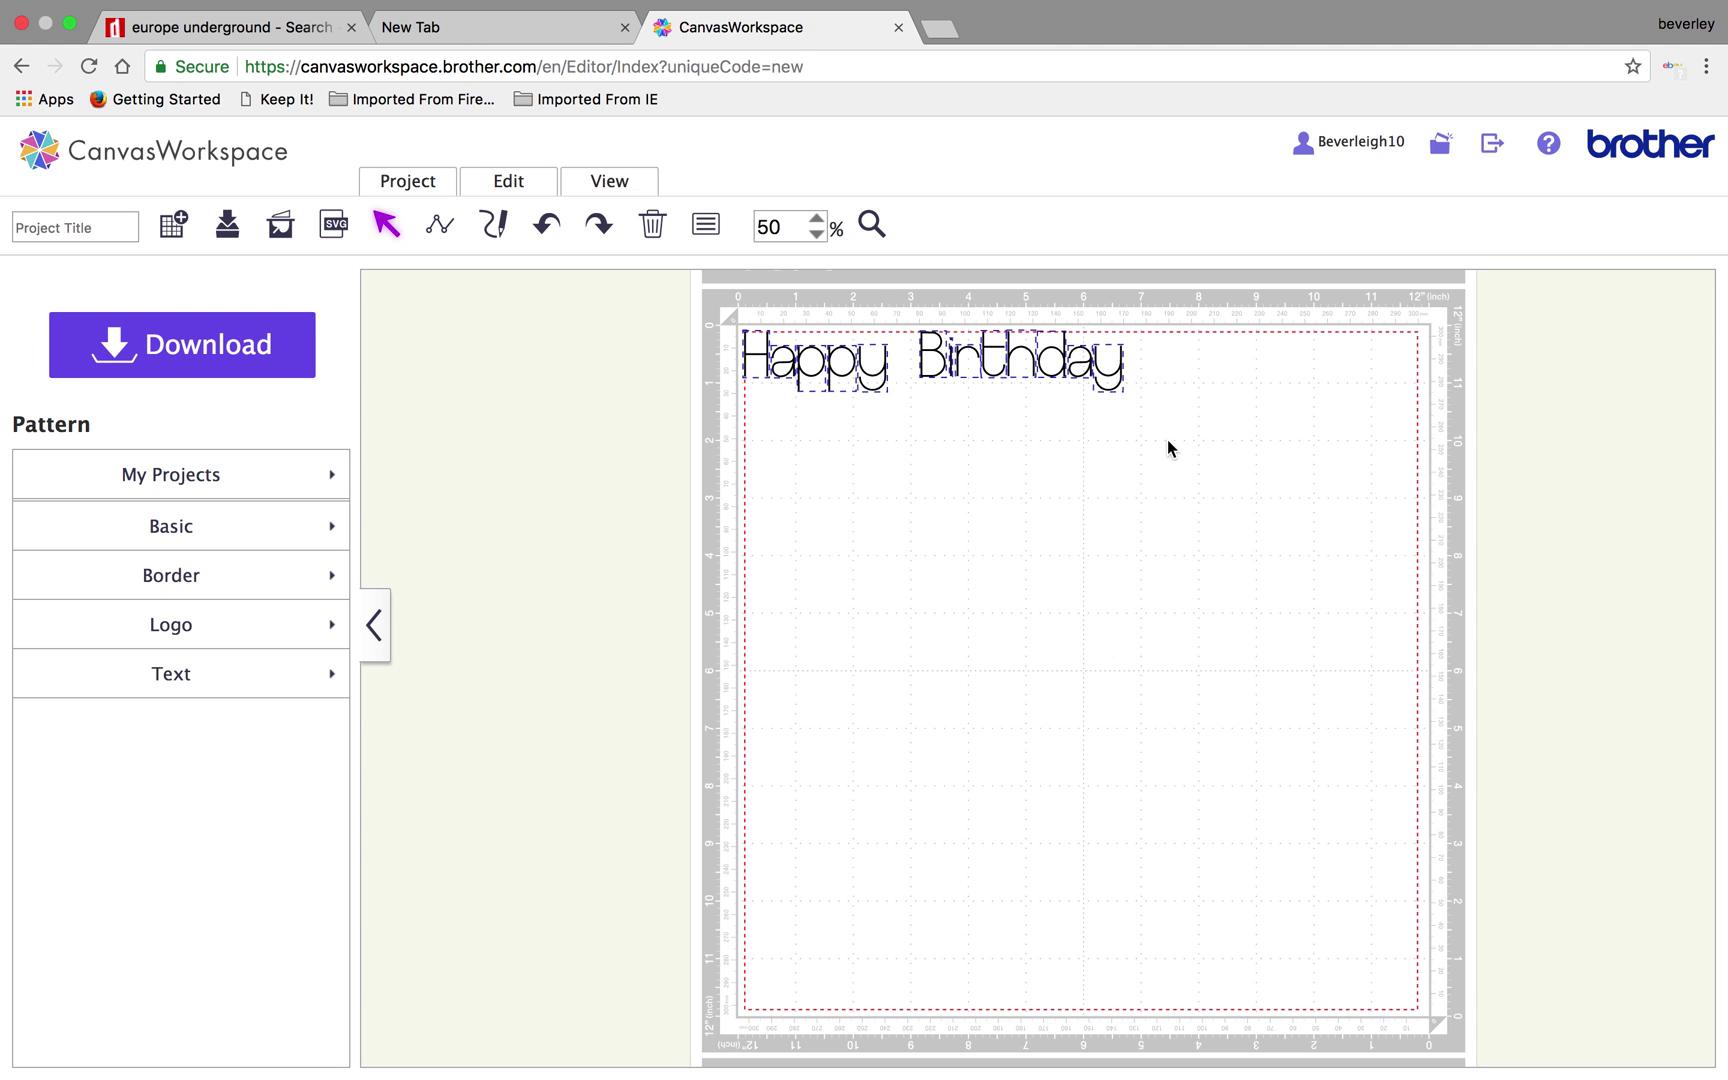
left_click(507, 184)
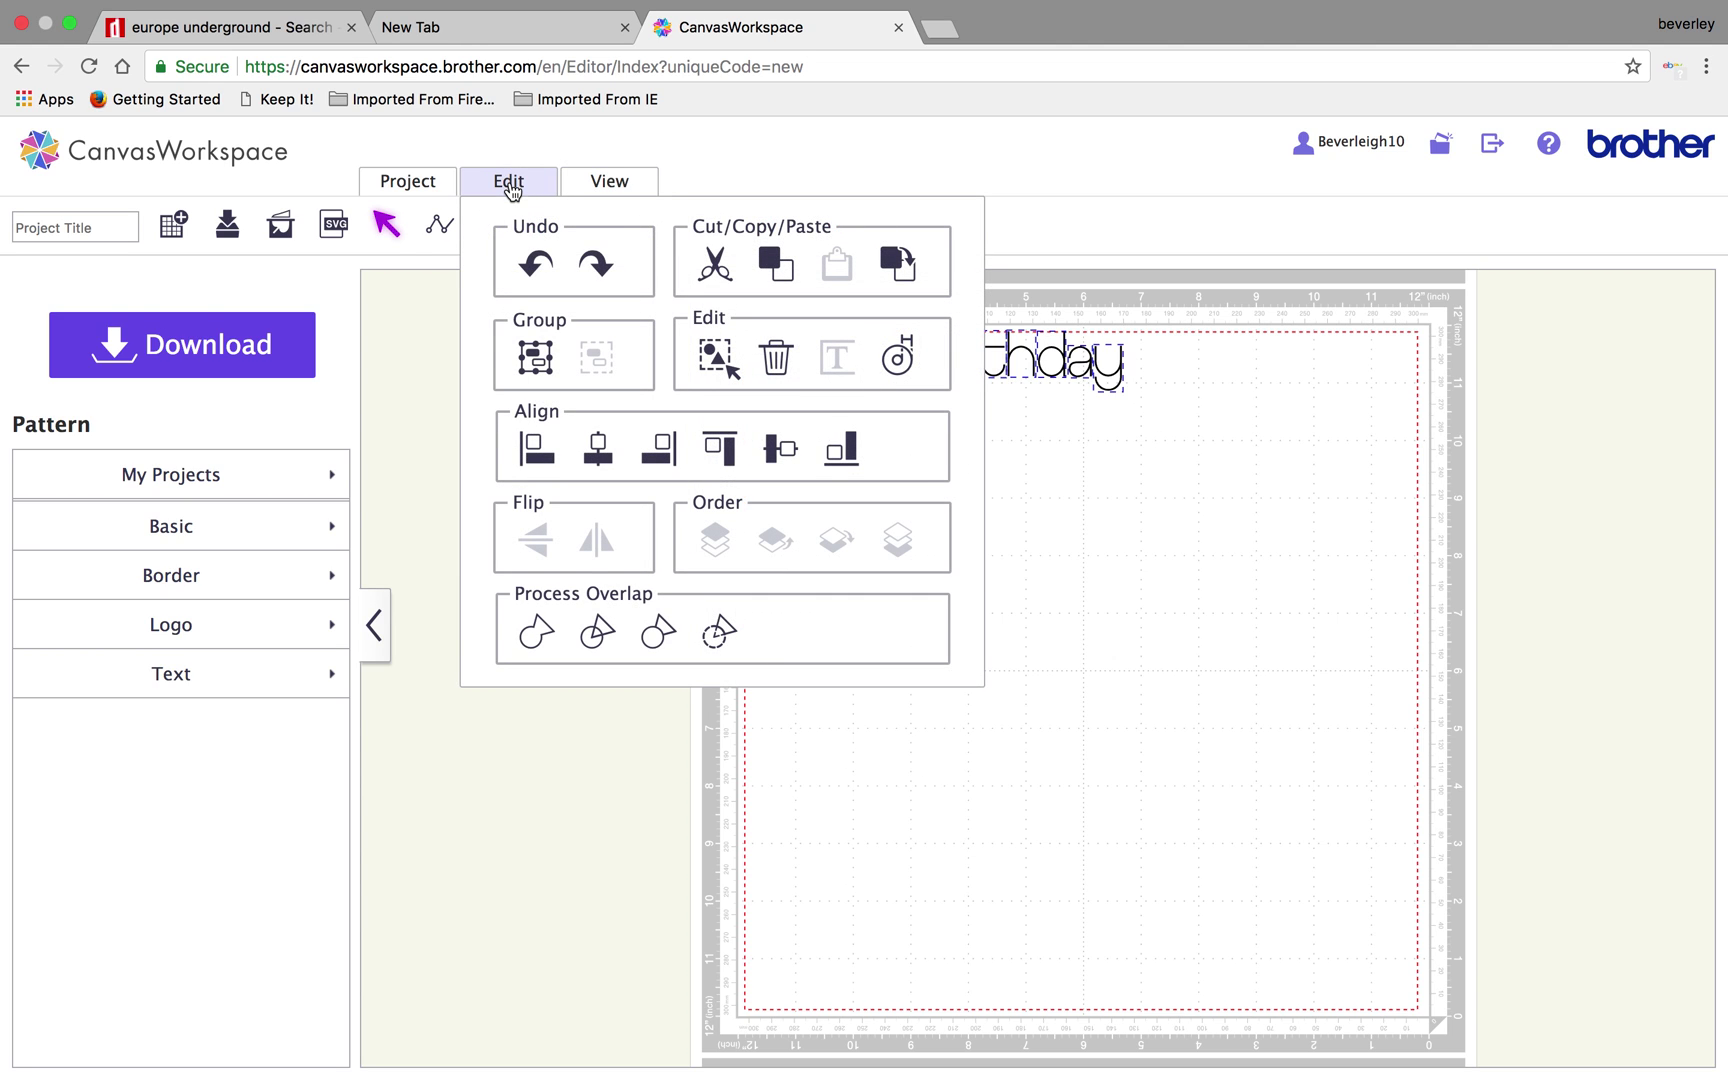
left_click(536, 357)
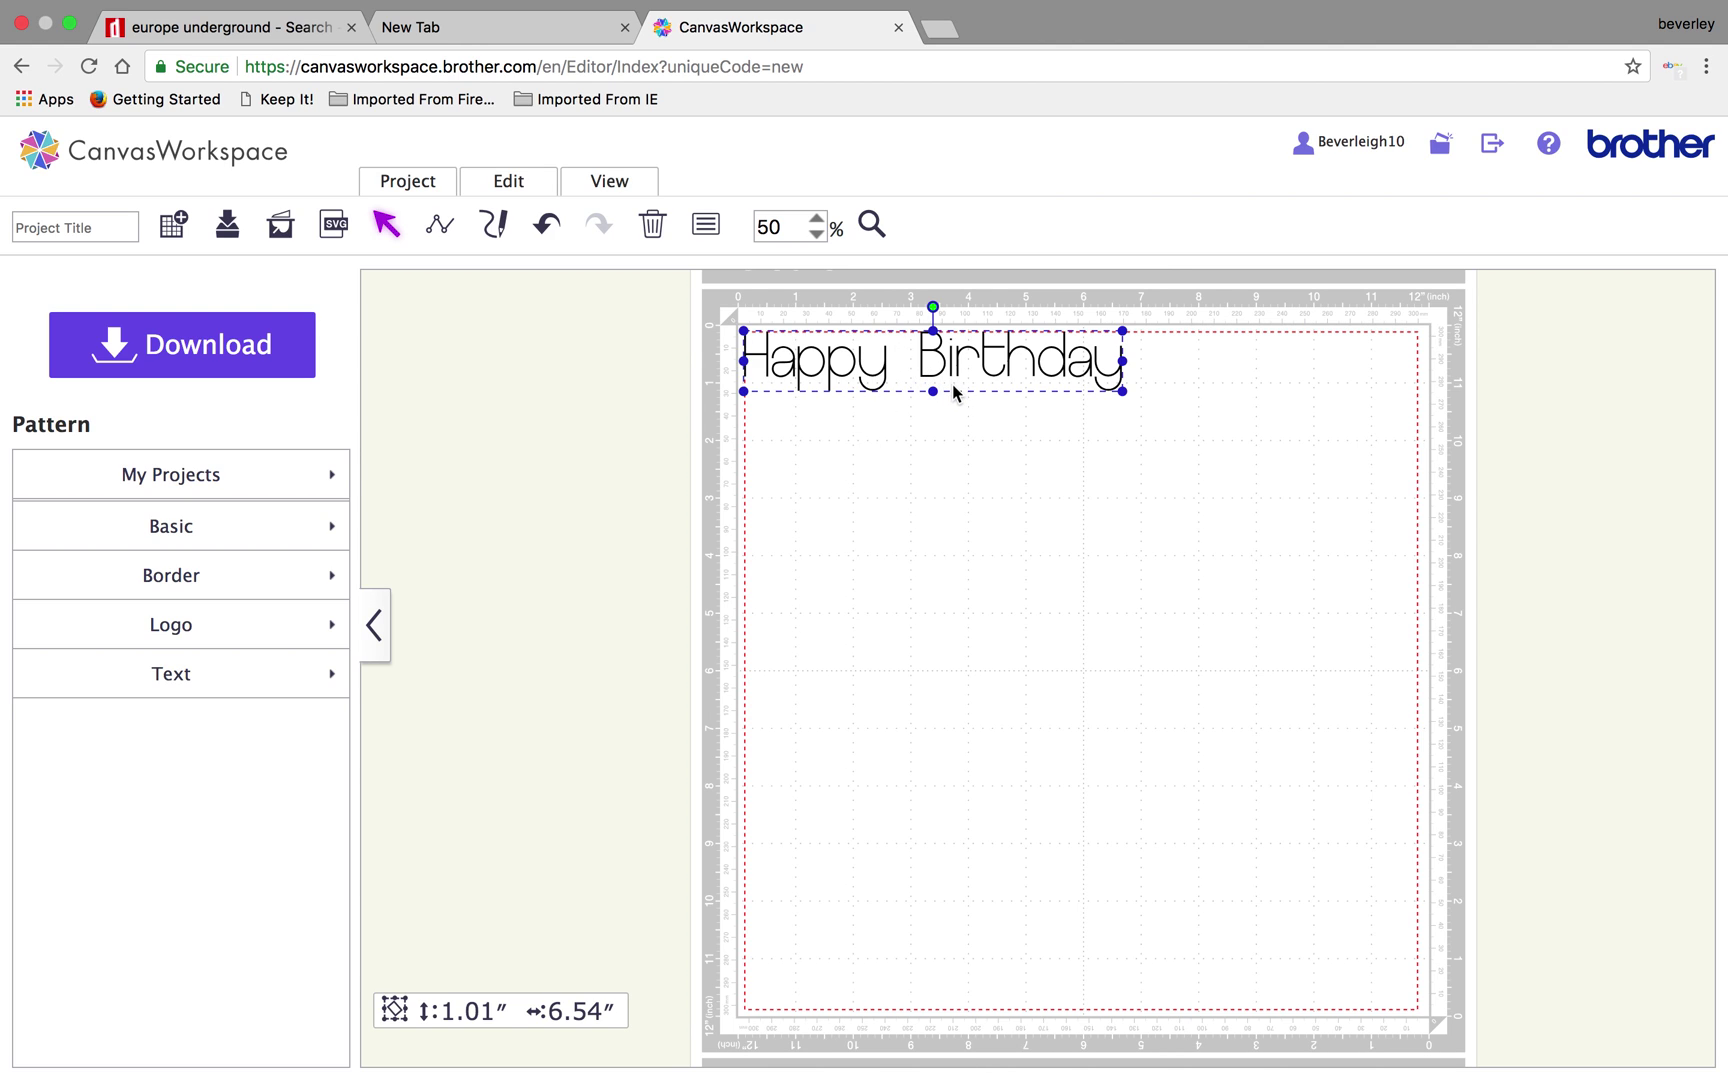
left_click(933, 352)
left_click_drag(933, 352, 1041, 447)
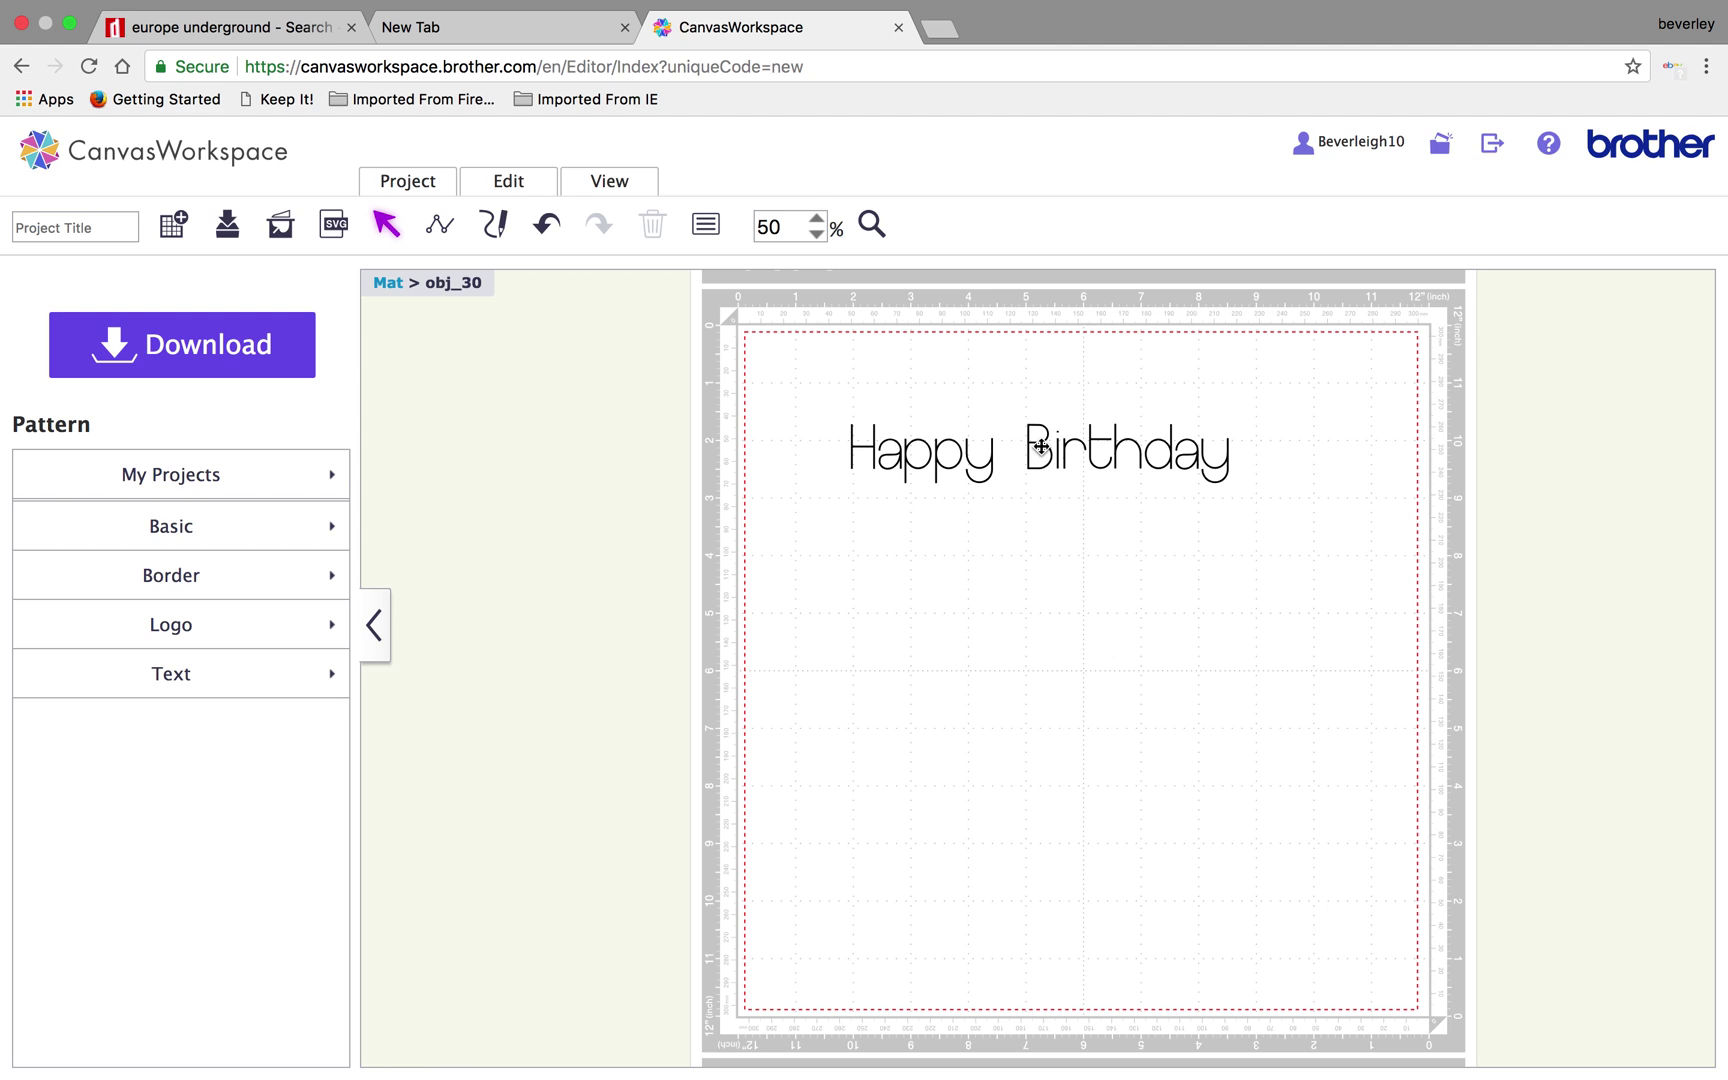
Step: Undo the last move, then drag the selected letters down into the mat's upper area
left_click(1085, 683)
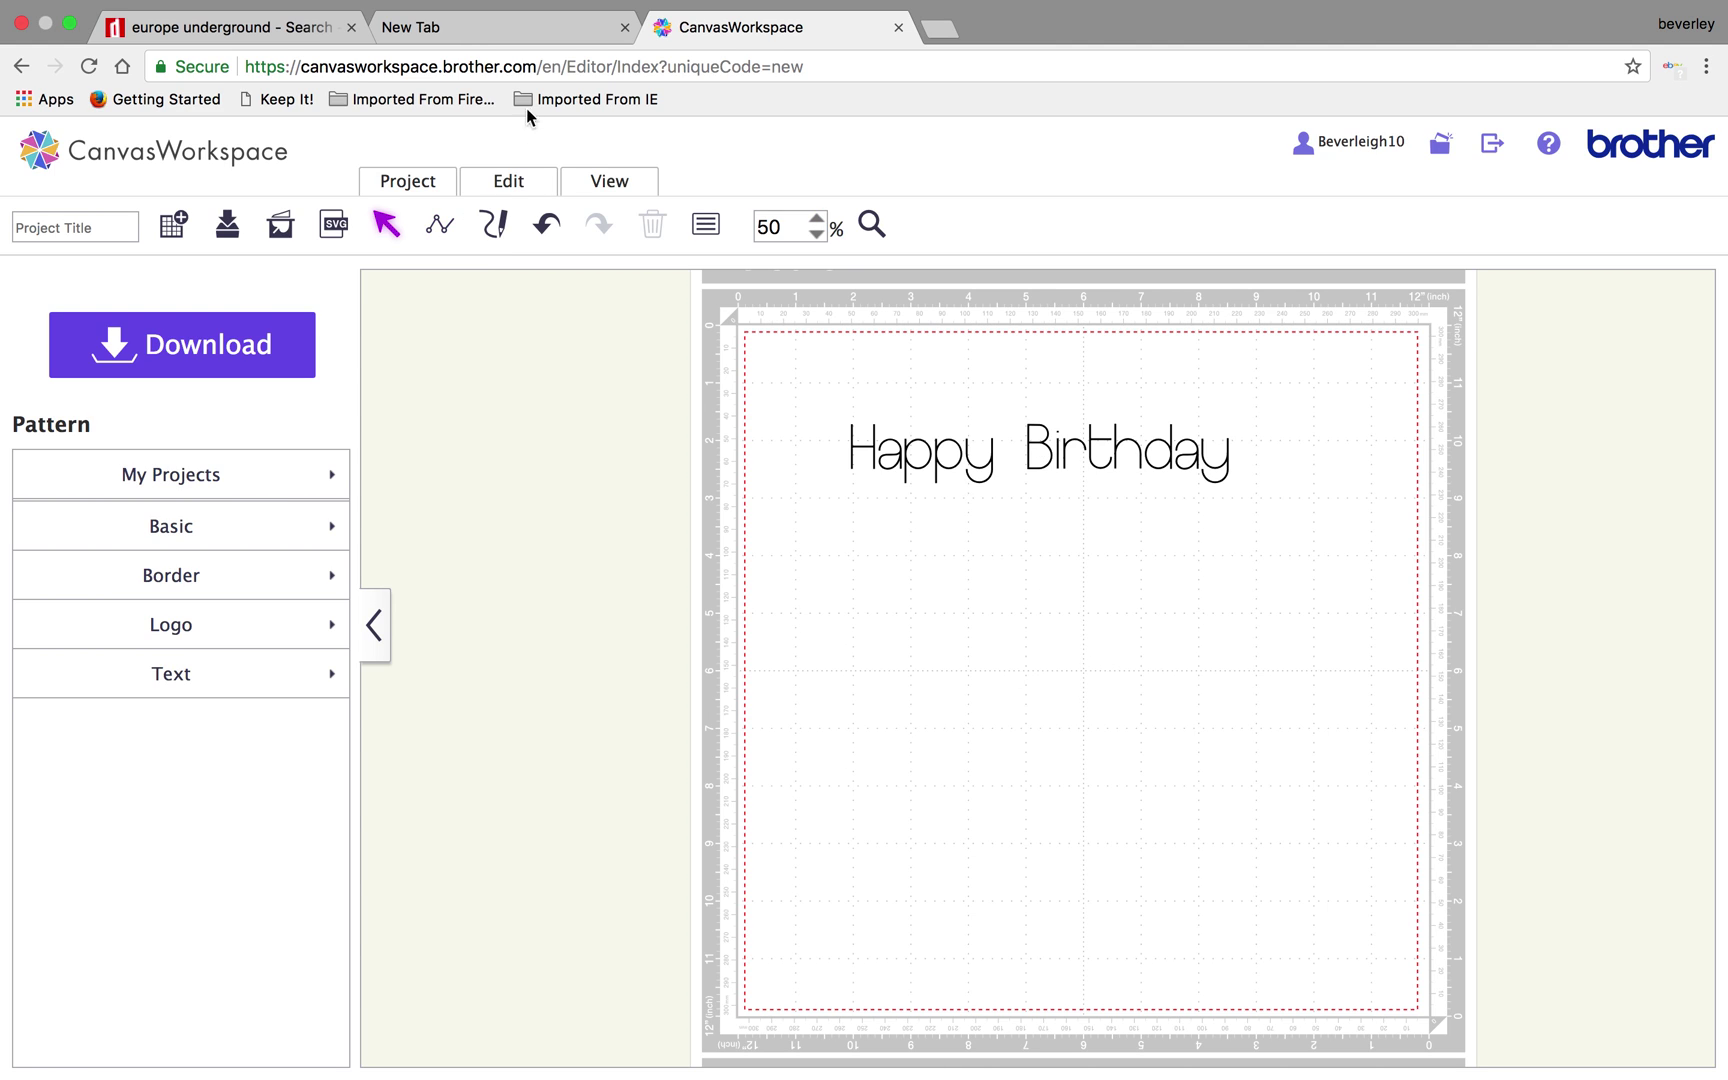
left_click(508, 181)
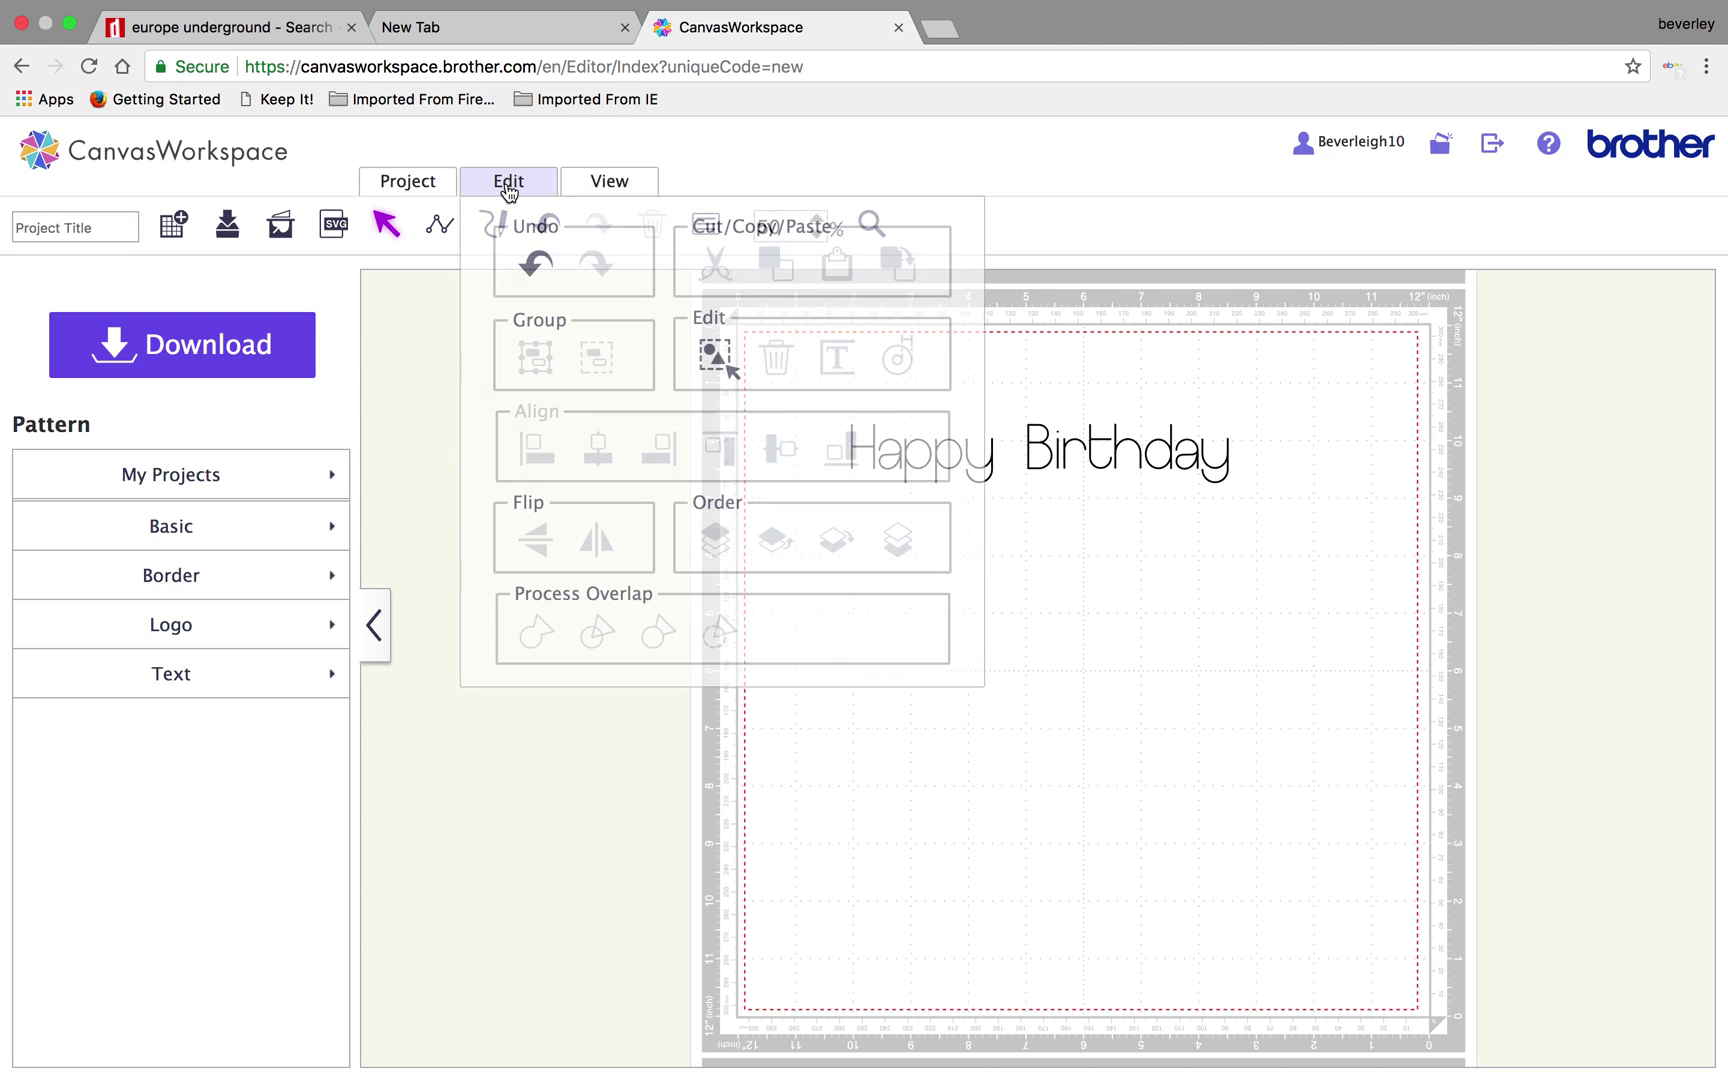
left_click(709, 352)
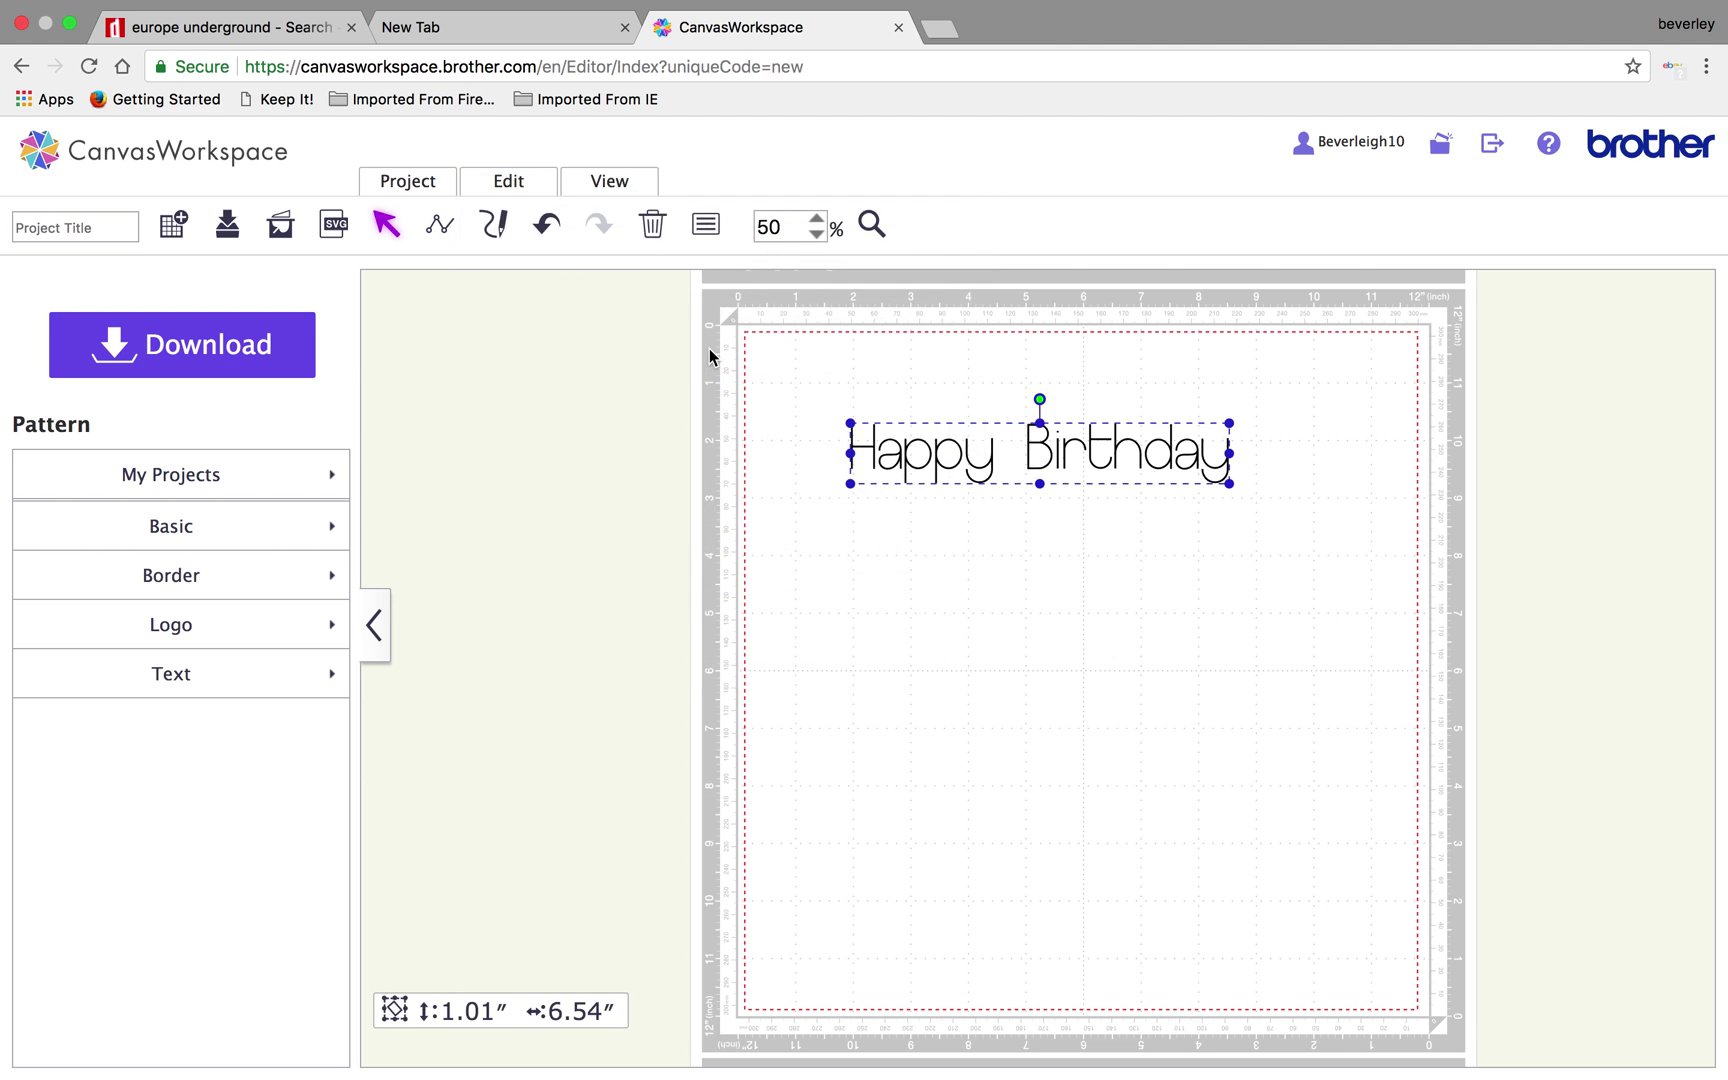
left_click(545, 228)
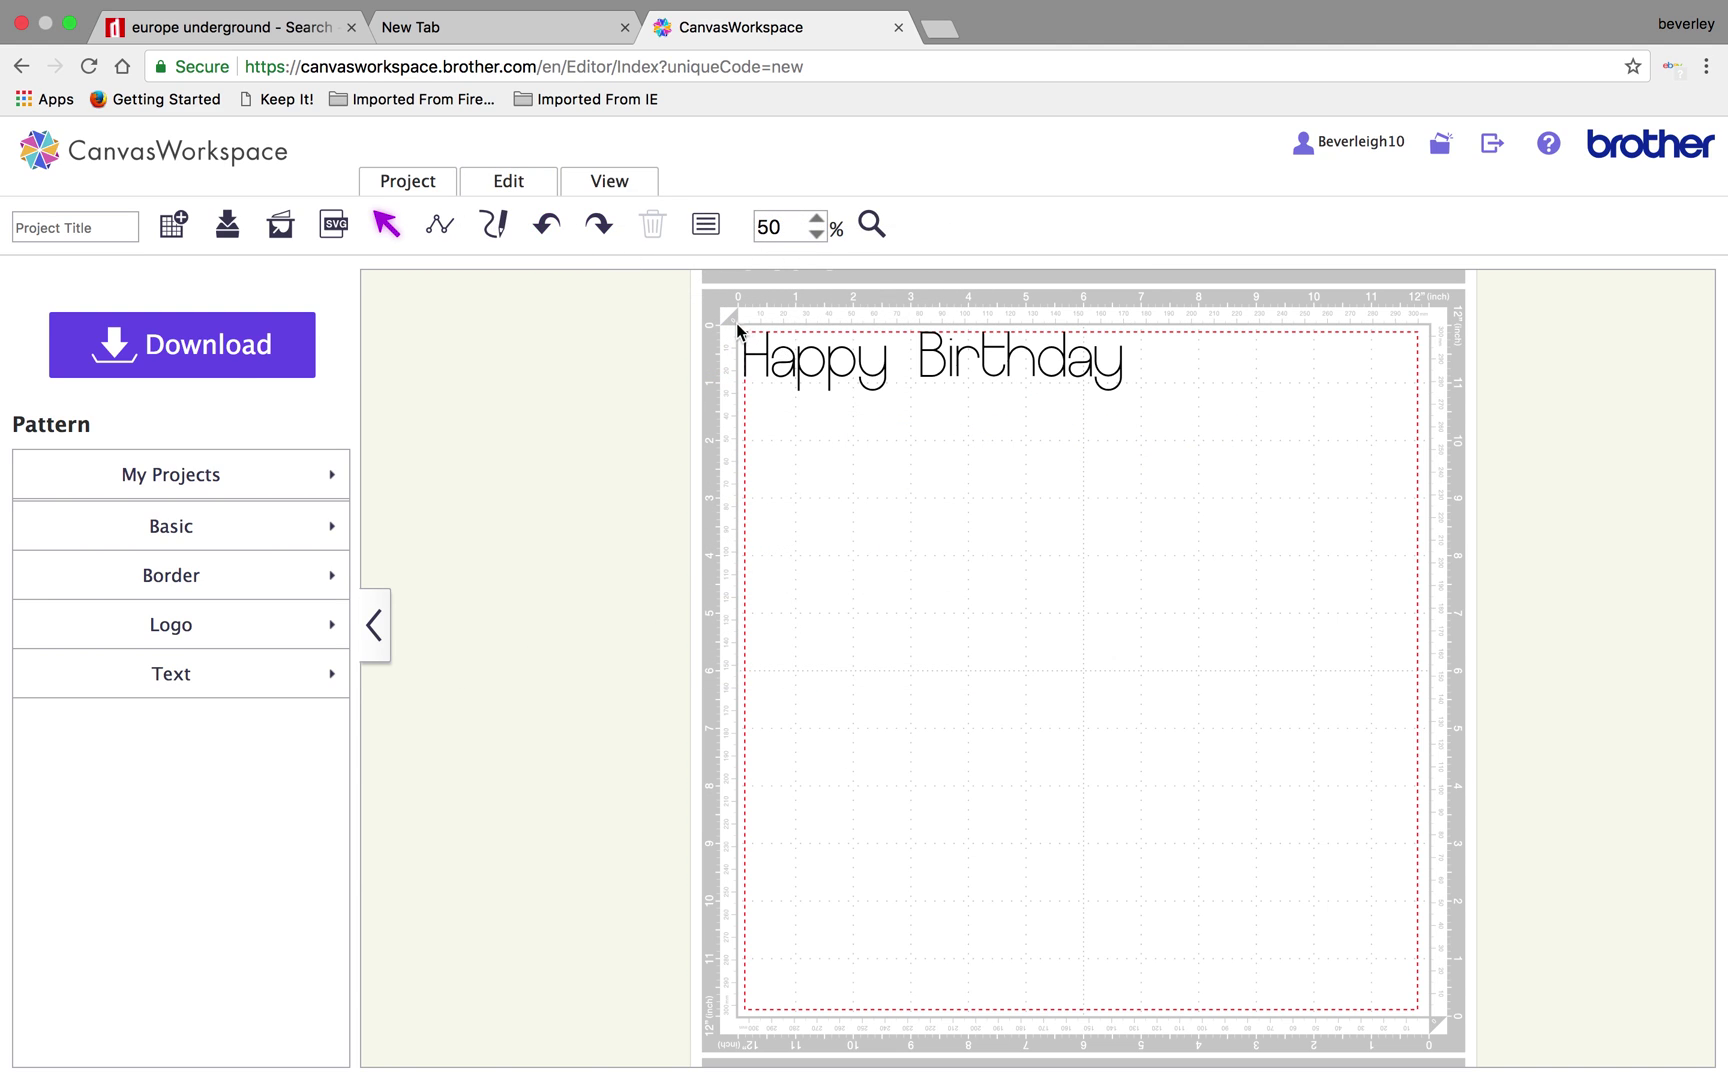
left_click_drag(736, 323, 1138, 405)
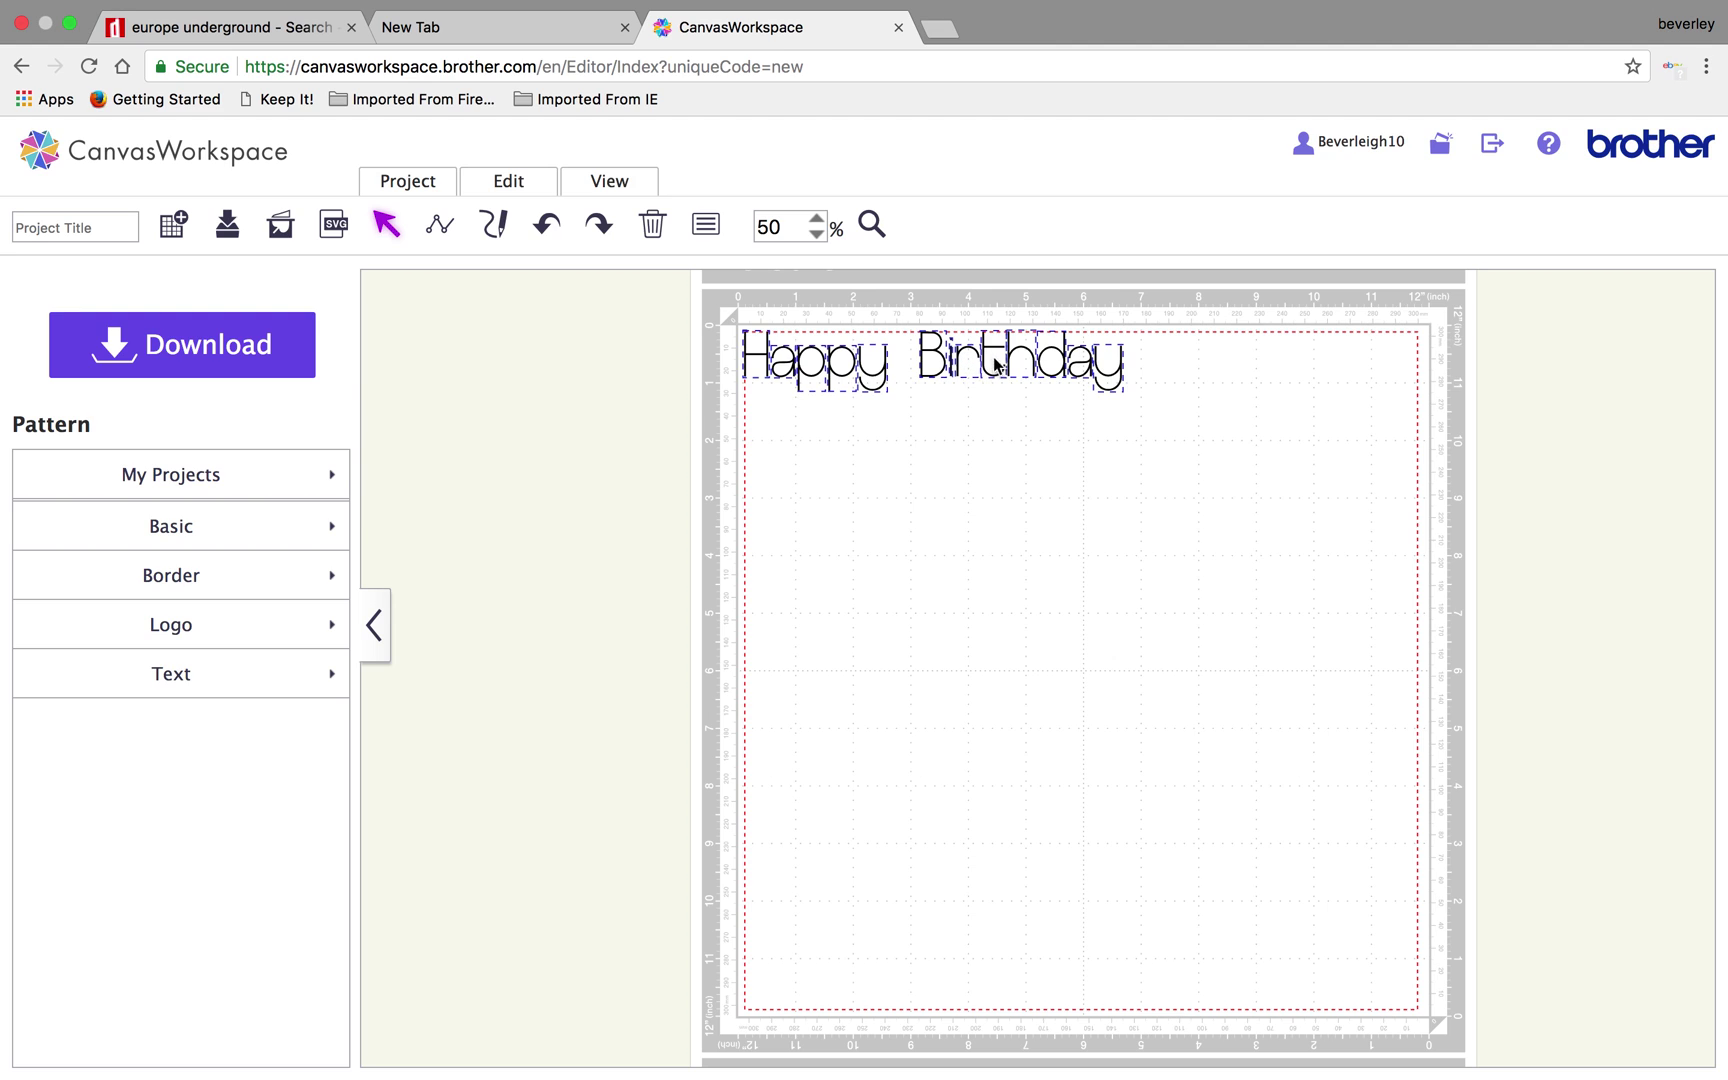
left_click_drag(990, 362, 1039, 457)
left_click(994, 598)
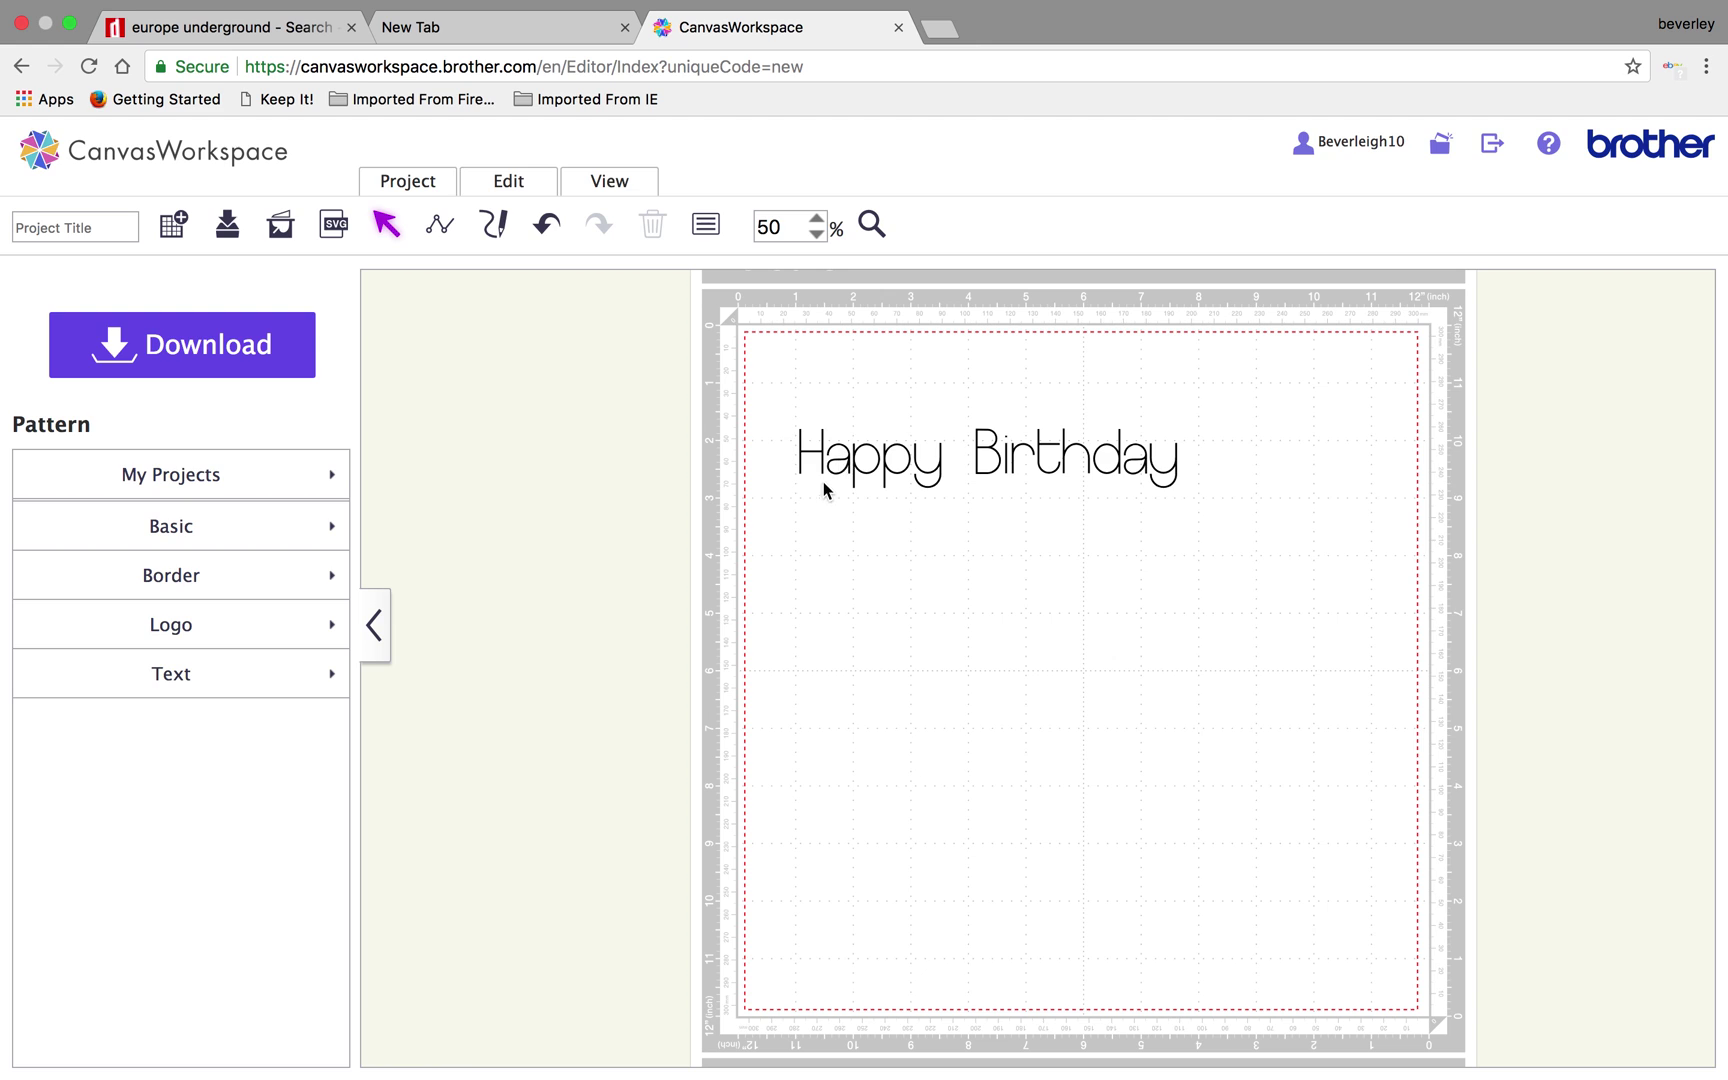
Step: Show the Properties panel and move it clear of the lettering
left_click(630, 183)
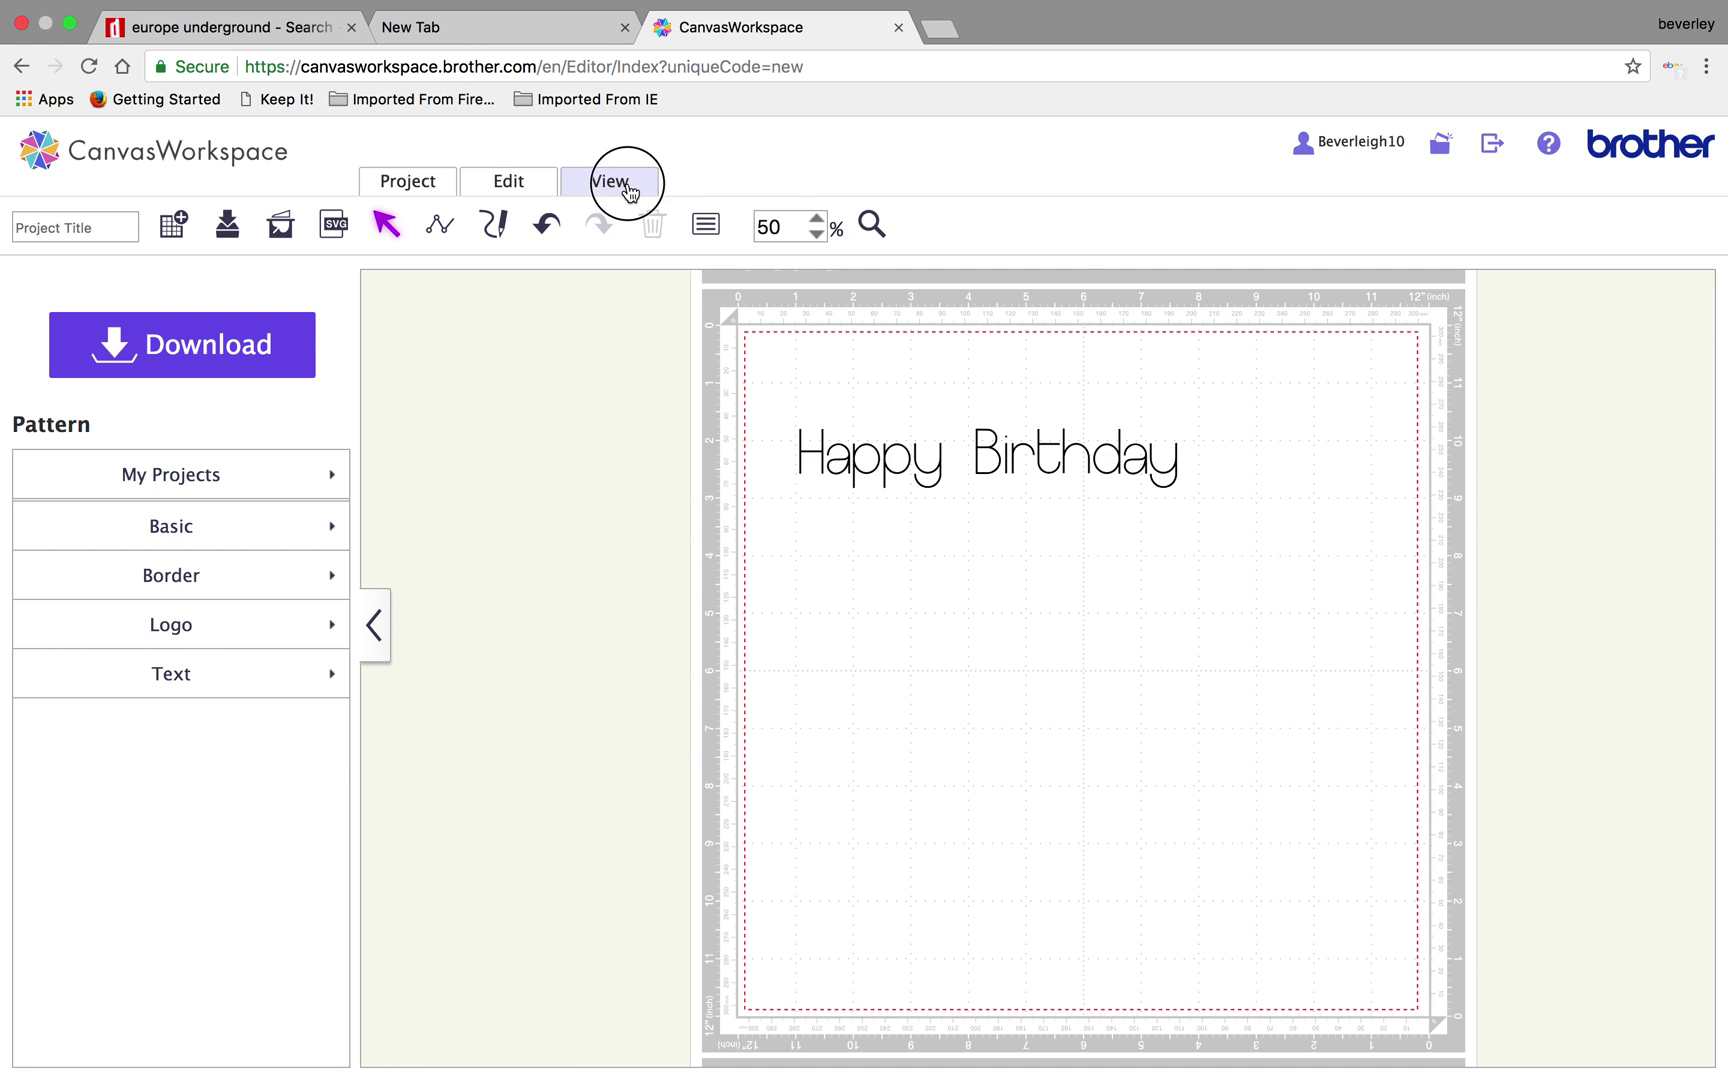
left_click(720, 630)
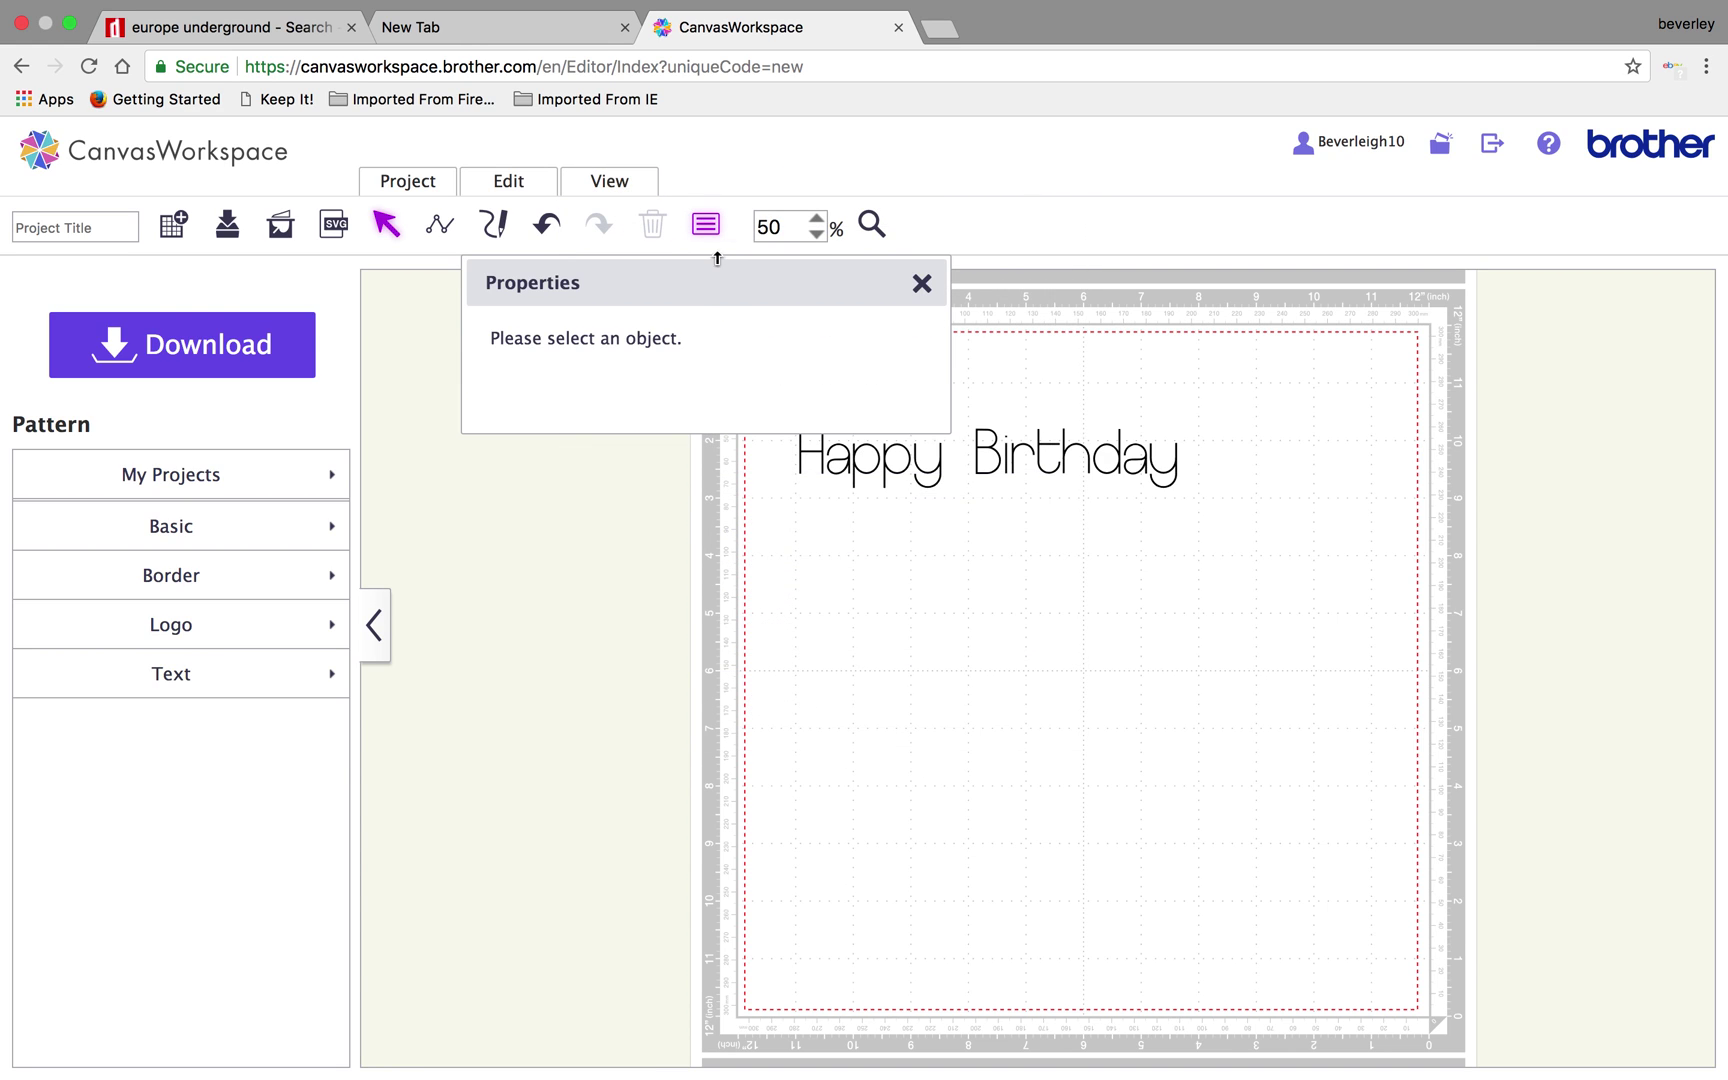
left_click_drag(712, 284, 1329, 248)
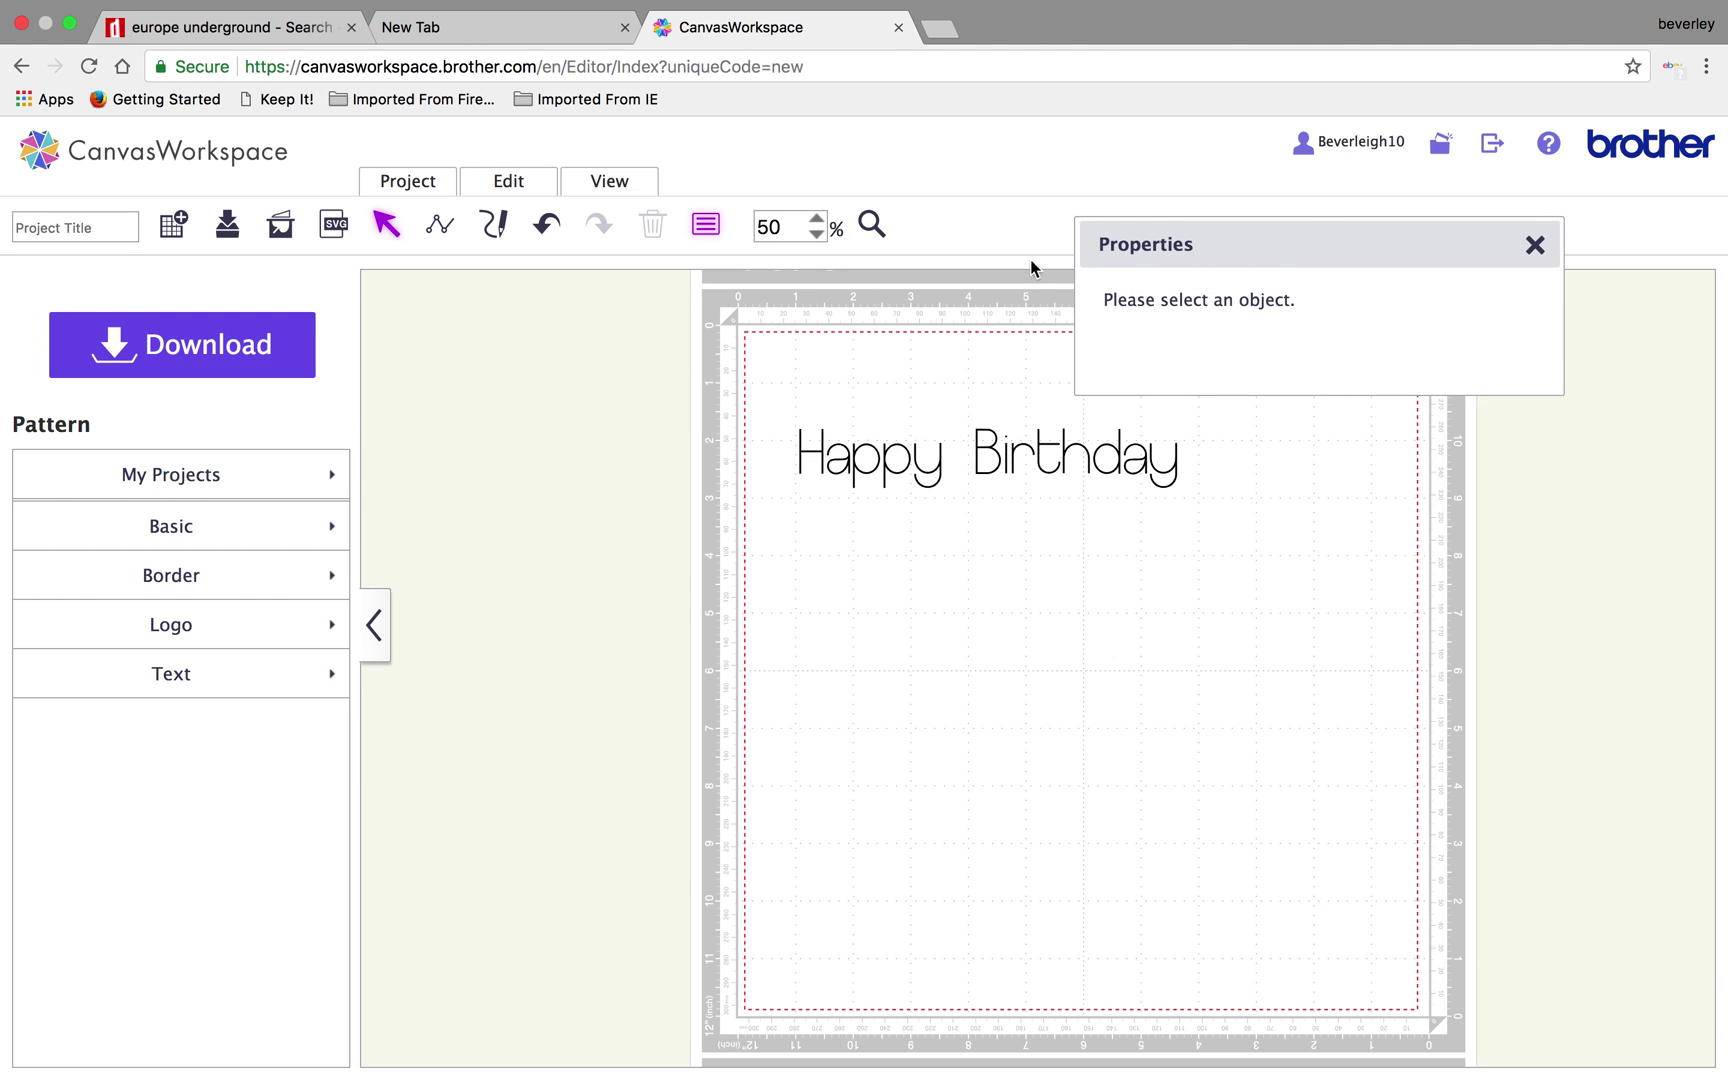
left_click(602, 192)
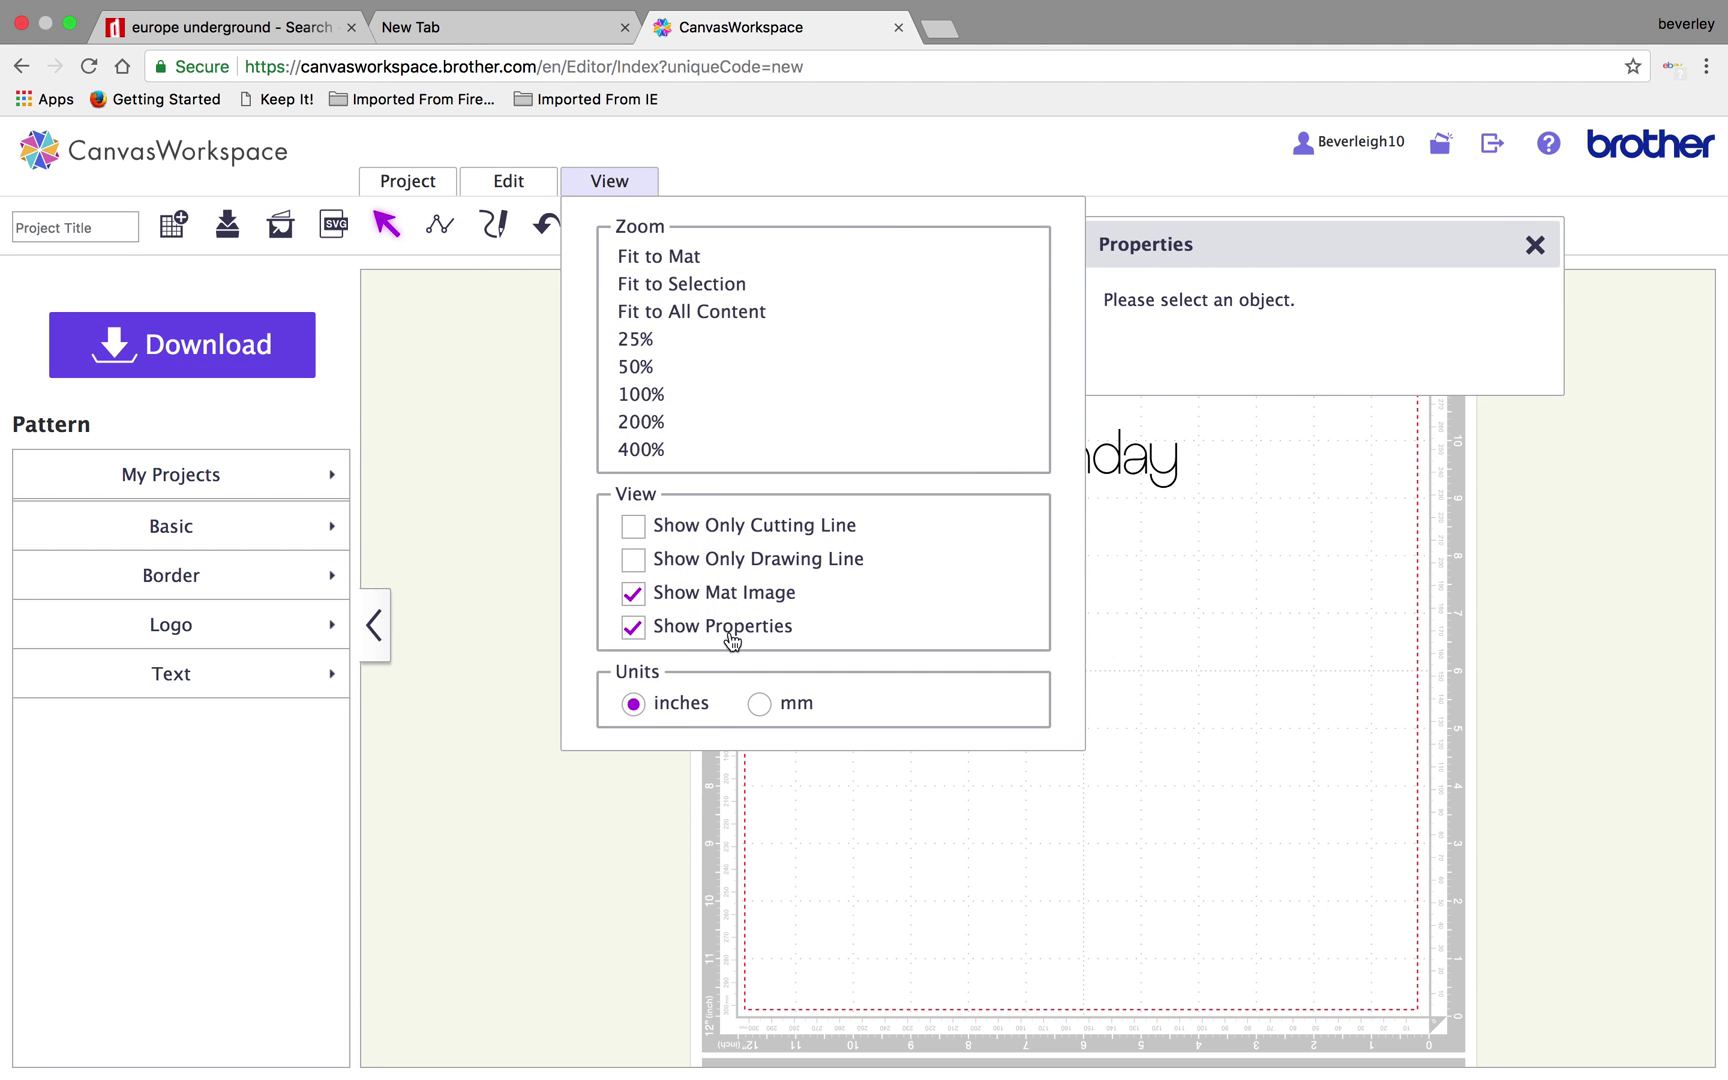
left_click(1273, 468)
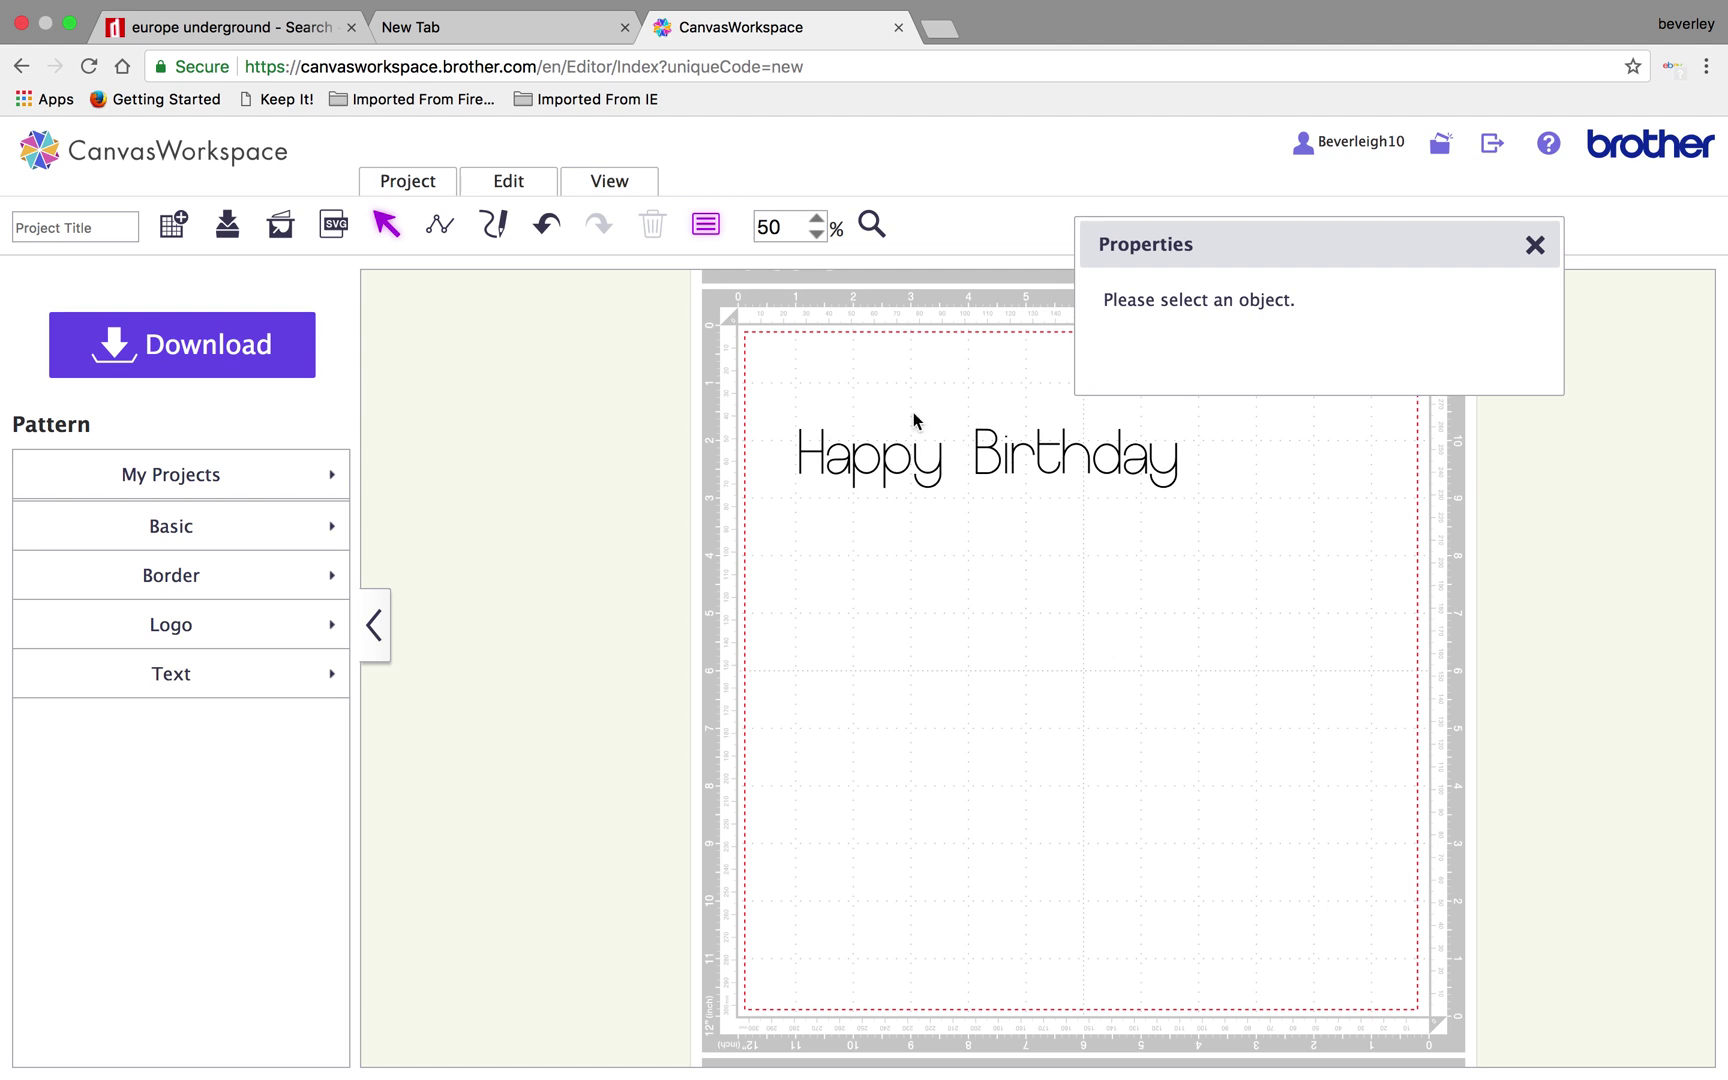
Step: Select the Happy Birthday letters and apply a dark red fill
left_click_drag(768, 402, 1437, 545)
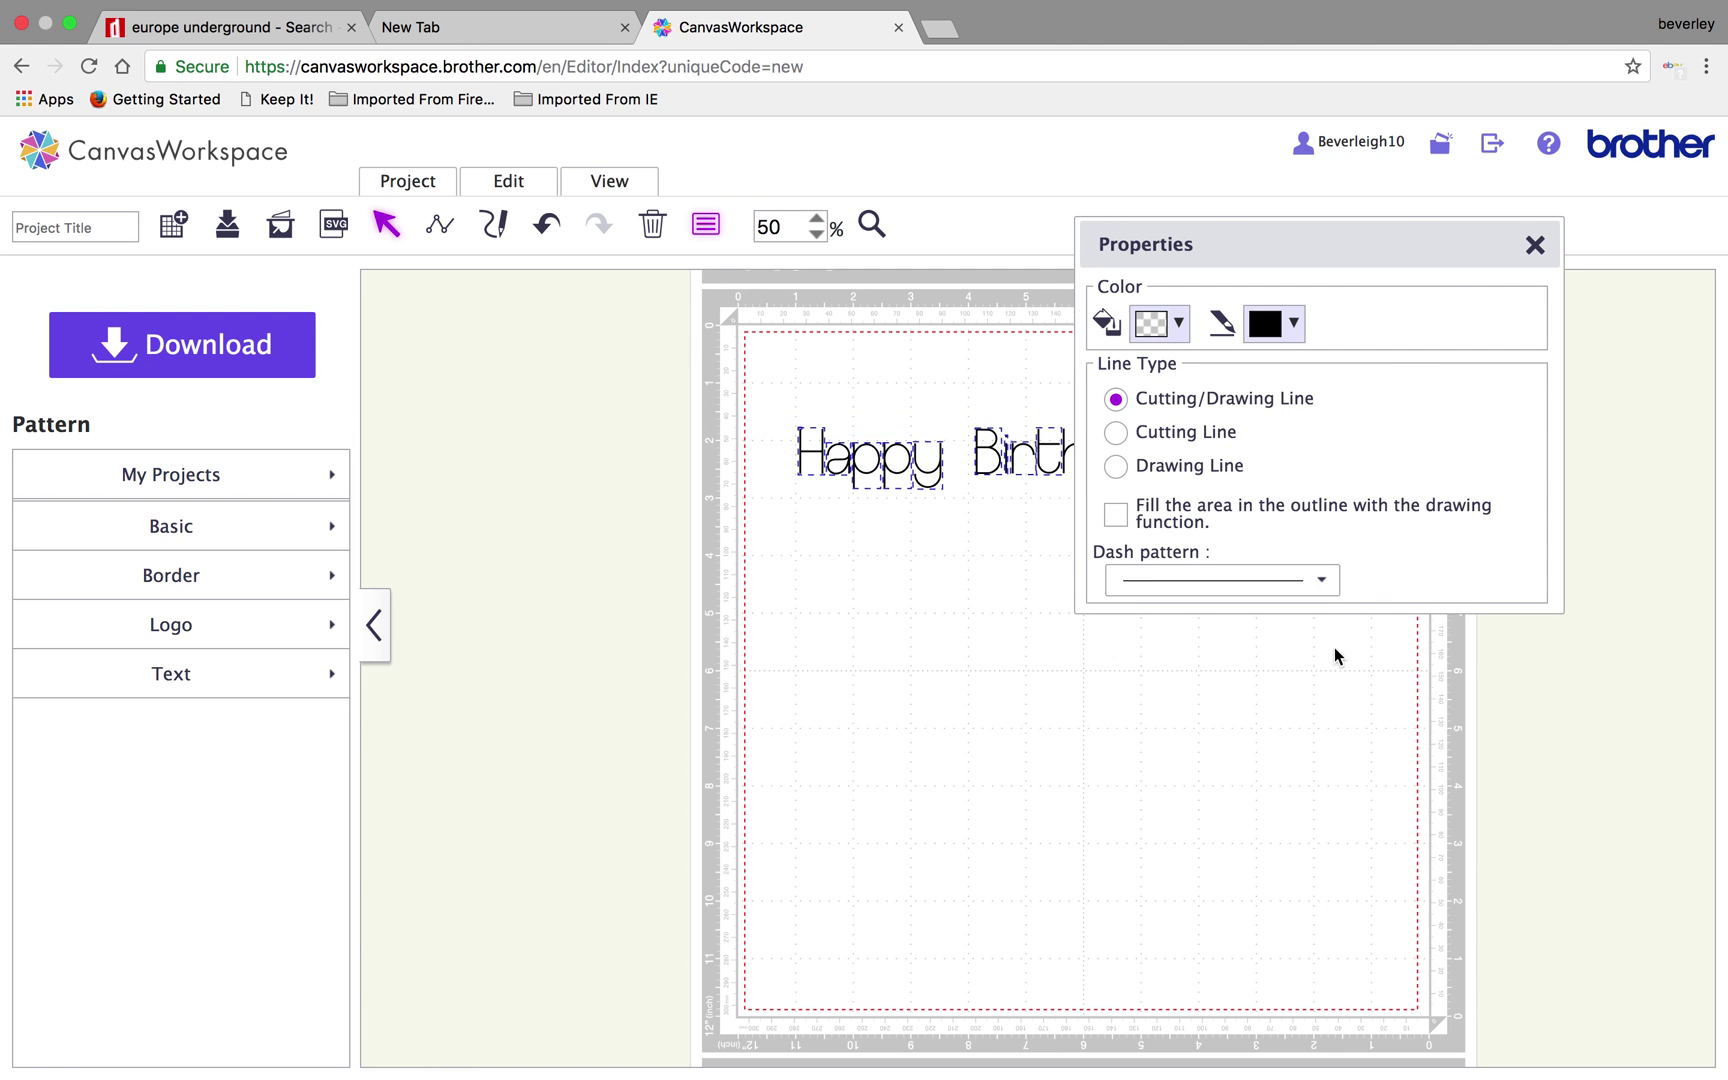
left_click(1178, 318)
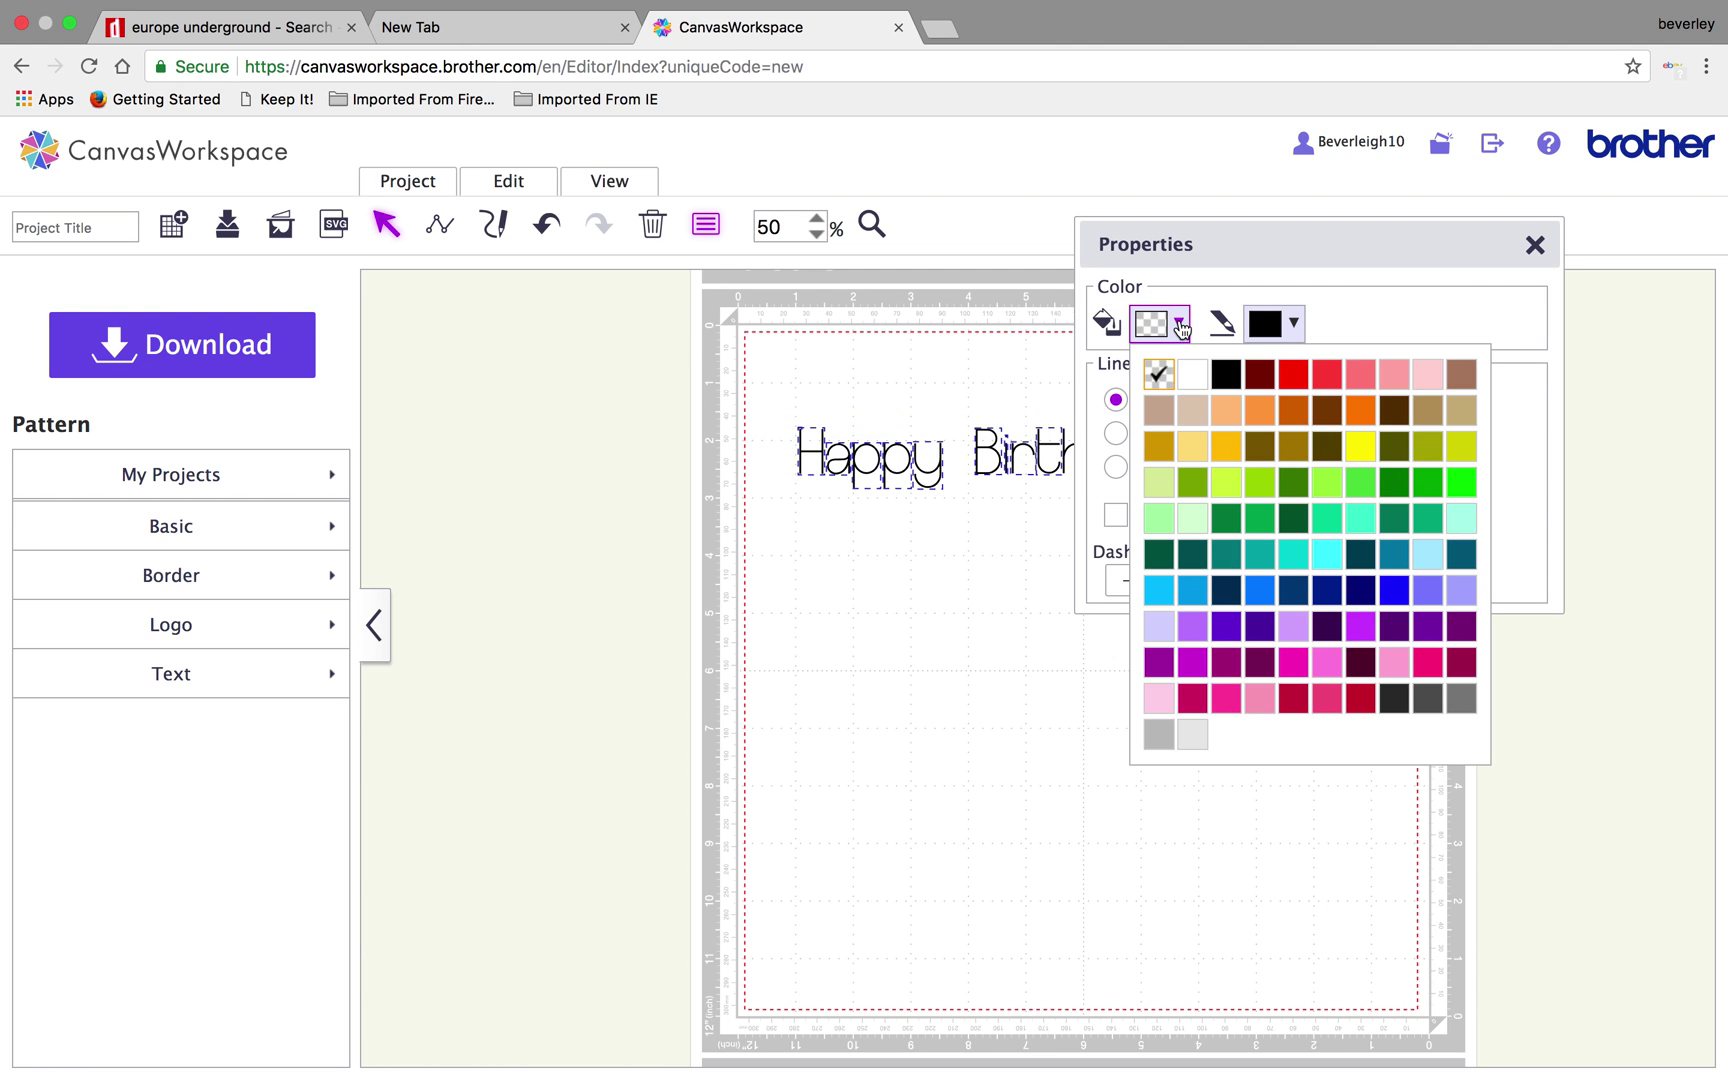
left_click(1266, 384)
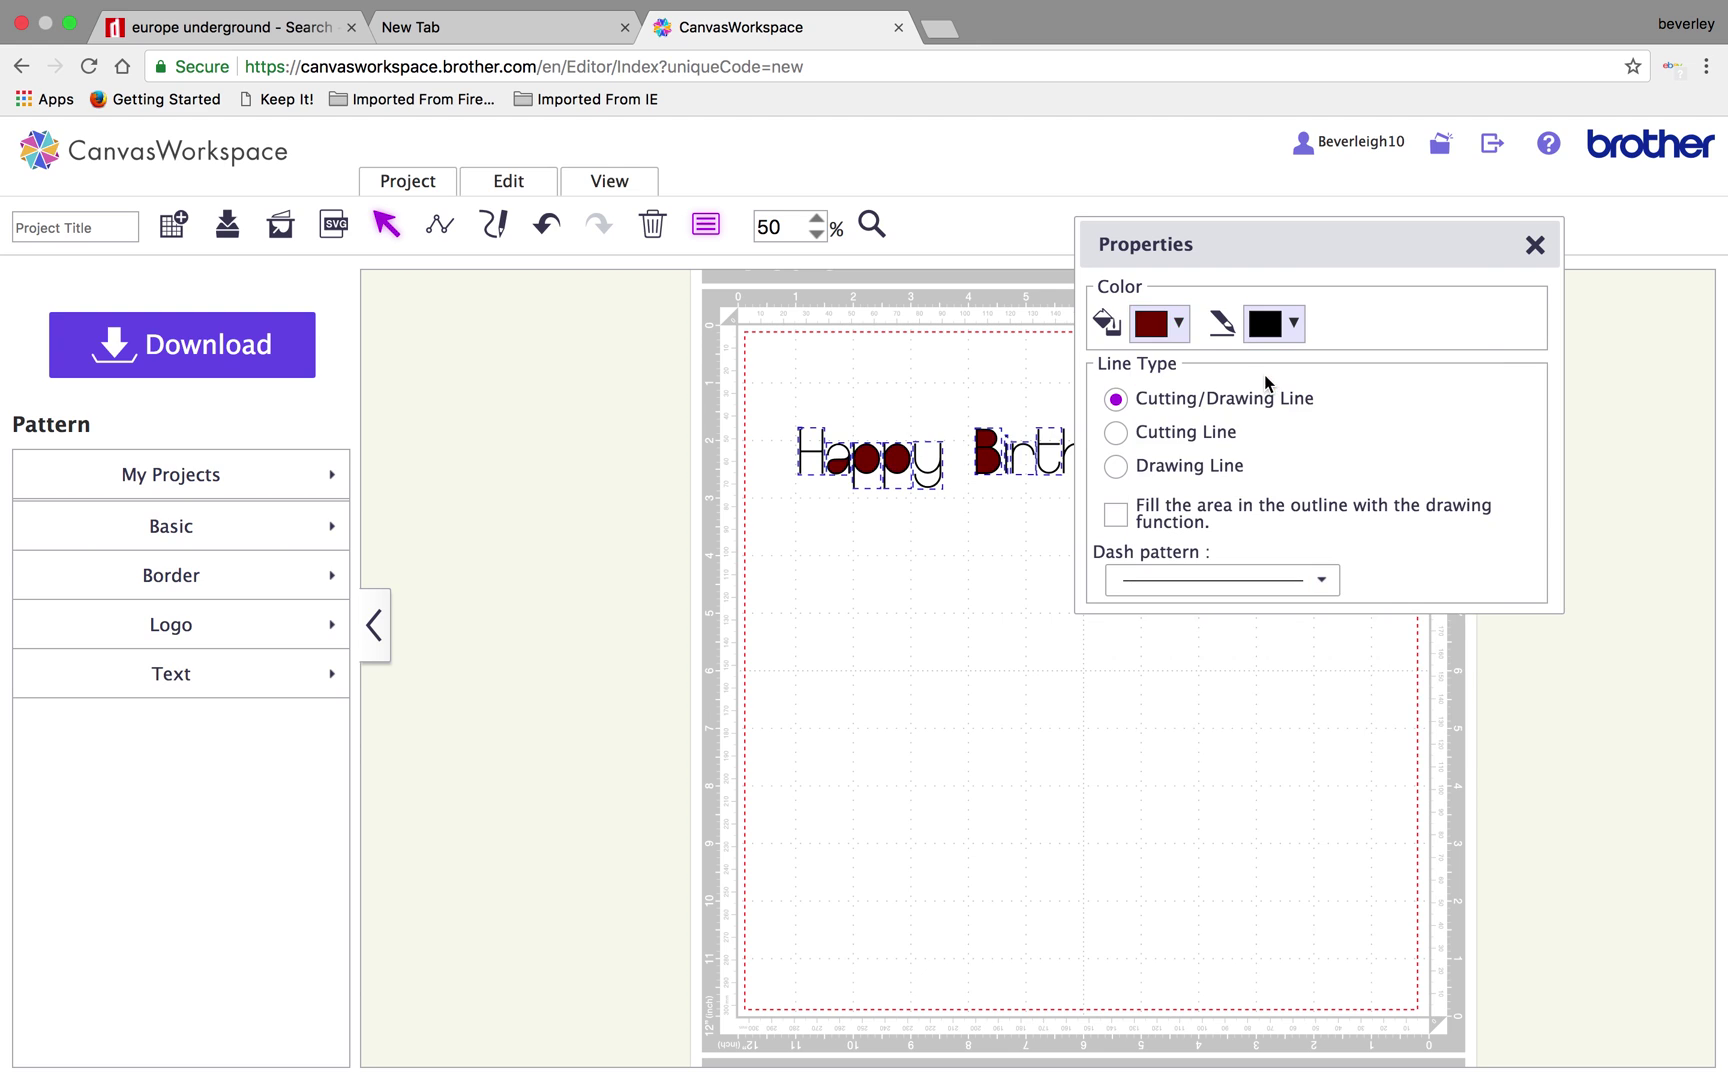
left_click(1005, 621)
left_click_drag(1332, 243, 1458, 537)
left_click_drag(833, 383, 1220, 520)
left_click(1290, 617)
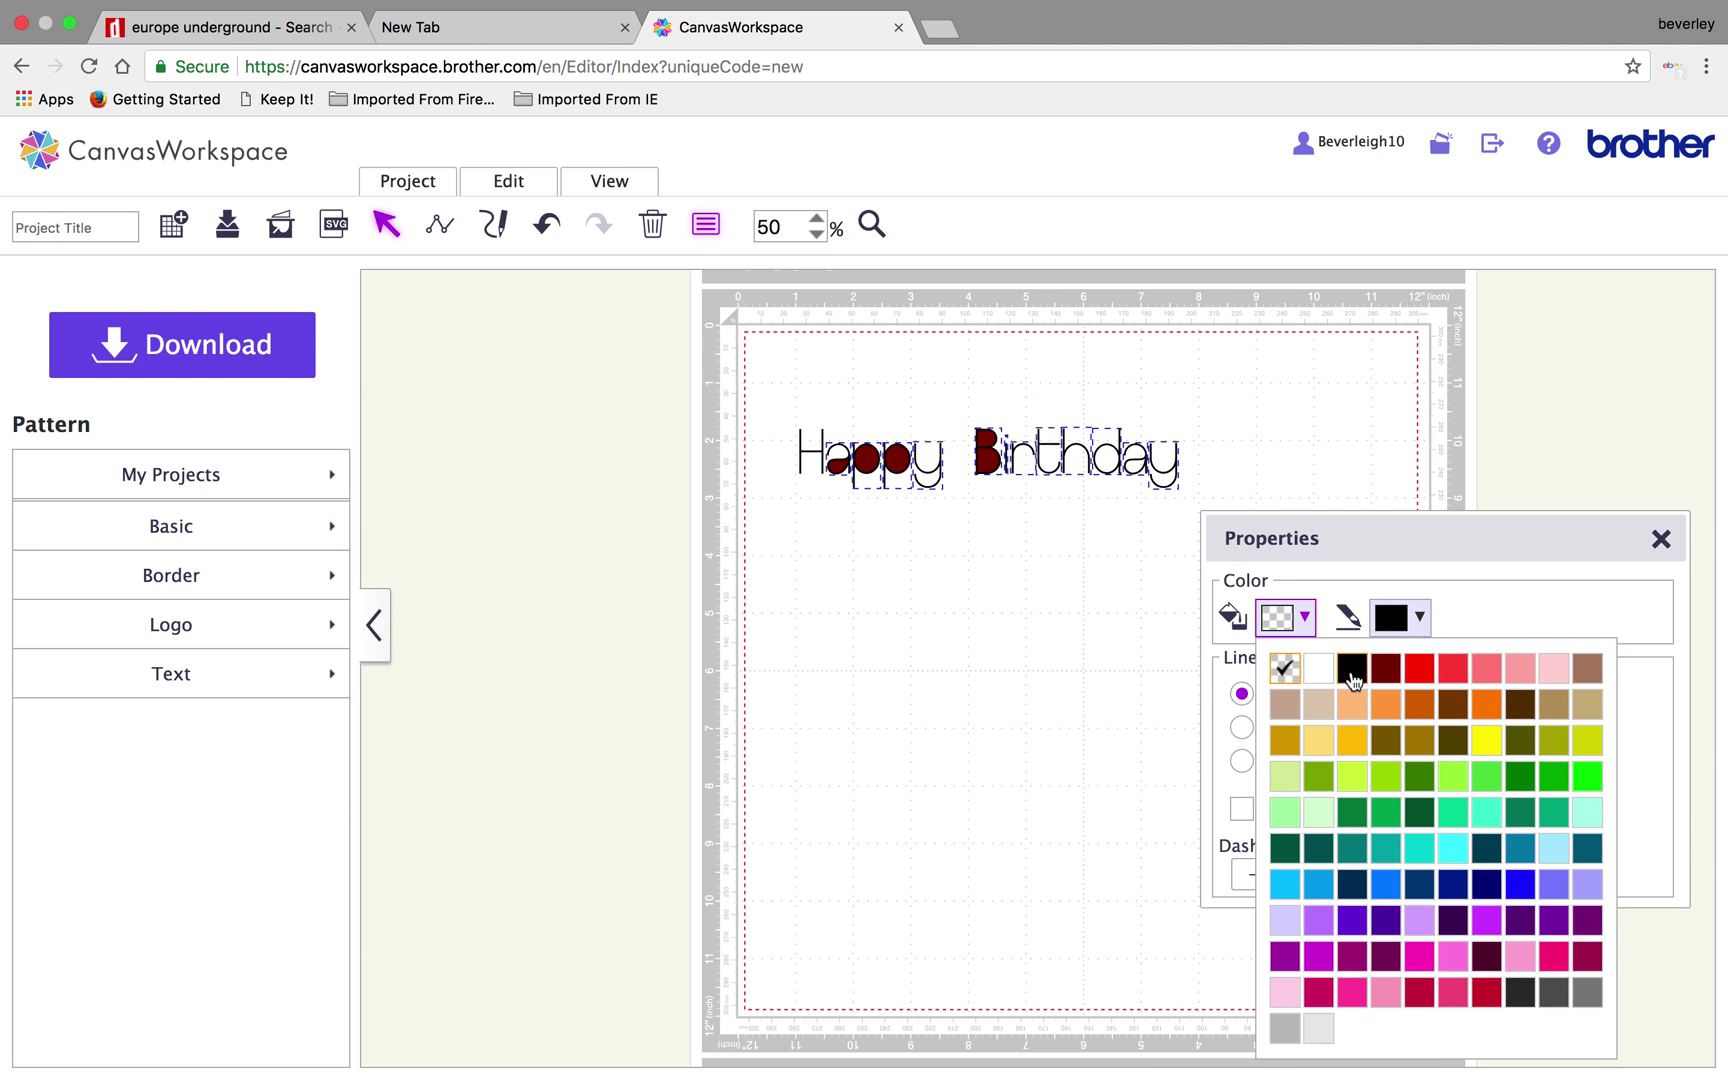
left_click(1397, 678)
left_click(1094, 718)
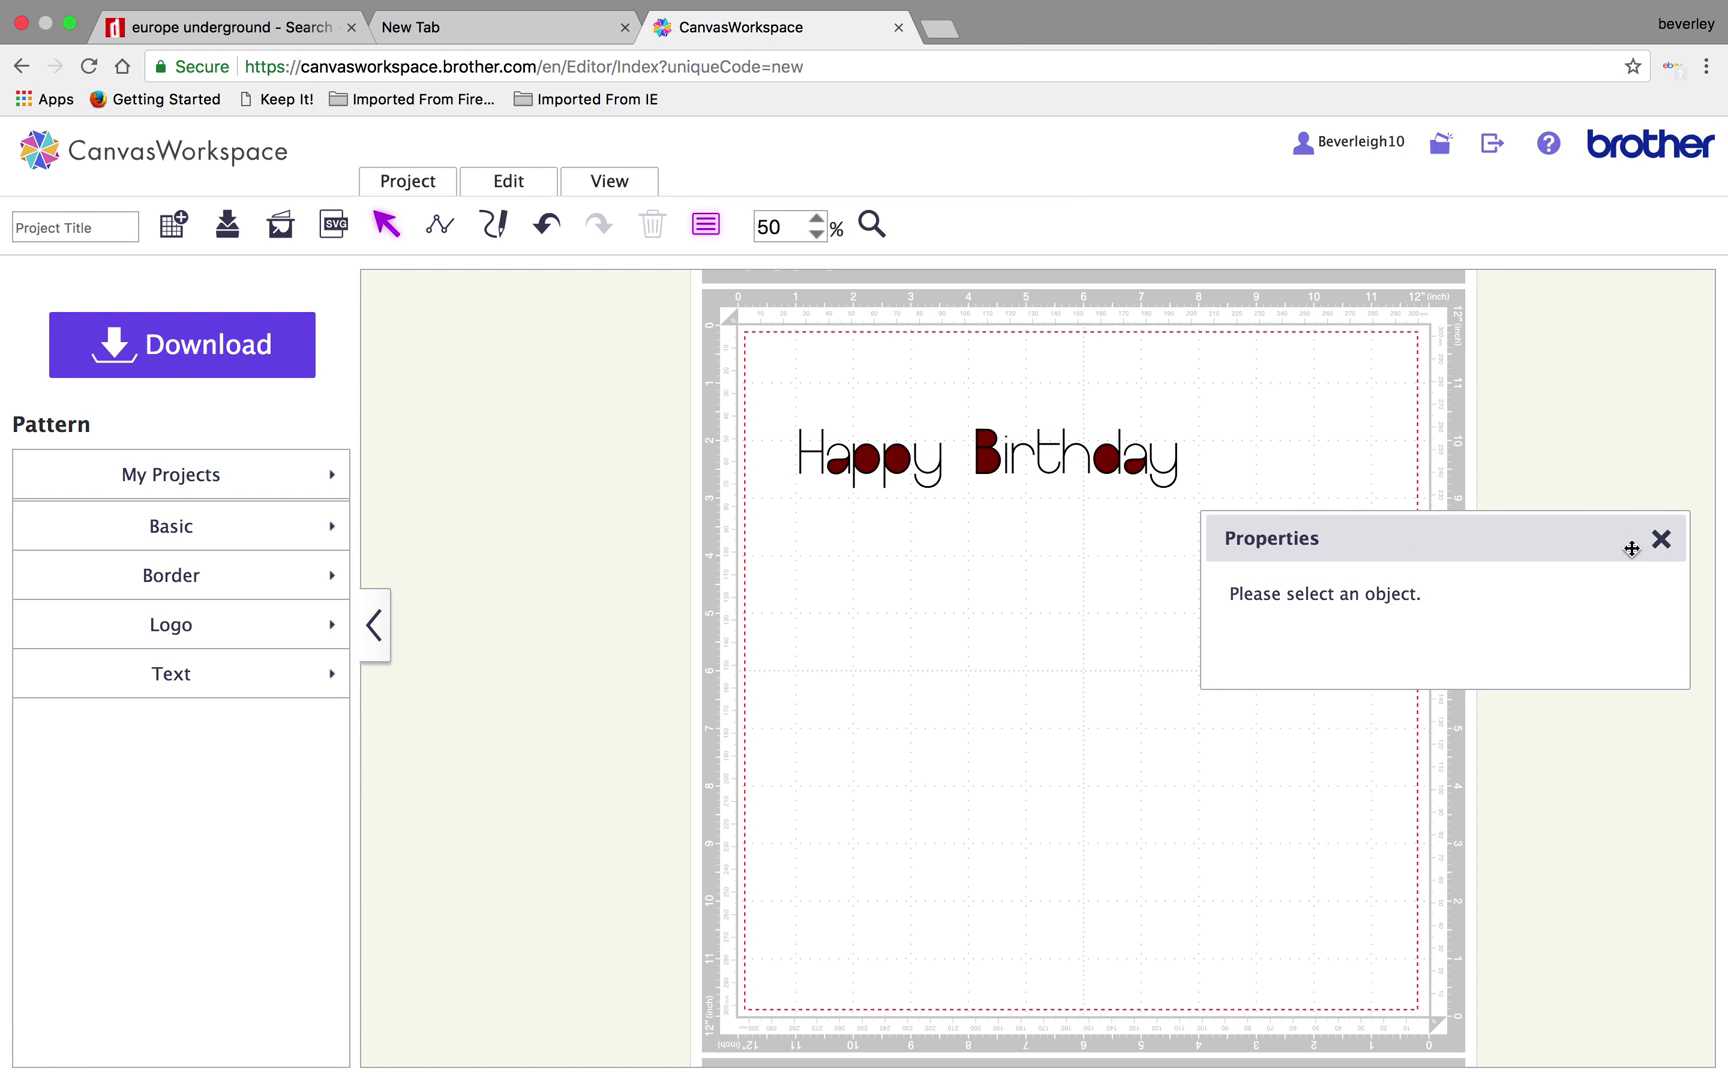
Step: Close Properties, split the red fill off the a of Happy with Process Overlap, and delete it
left_click(1661, 539)
left_click(836, 462)
left_click(497, 188)
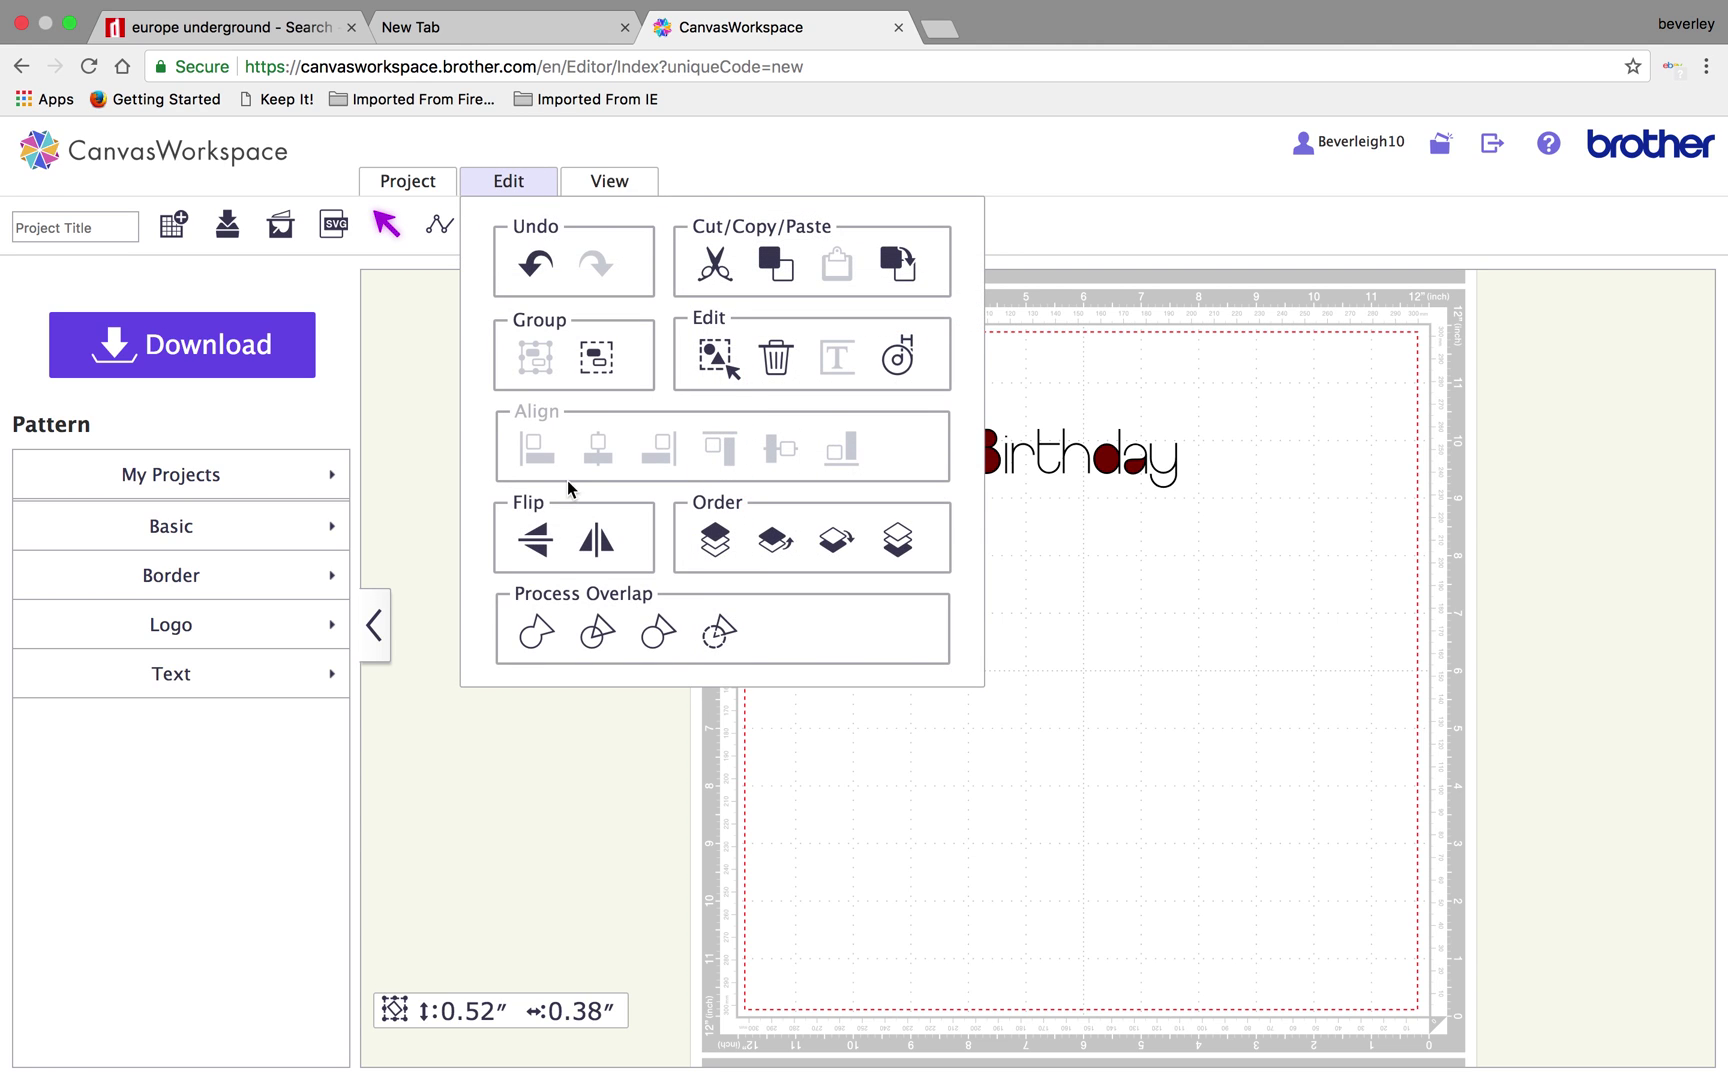
left_click(597, 632)
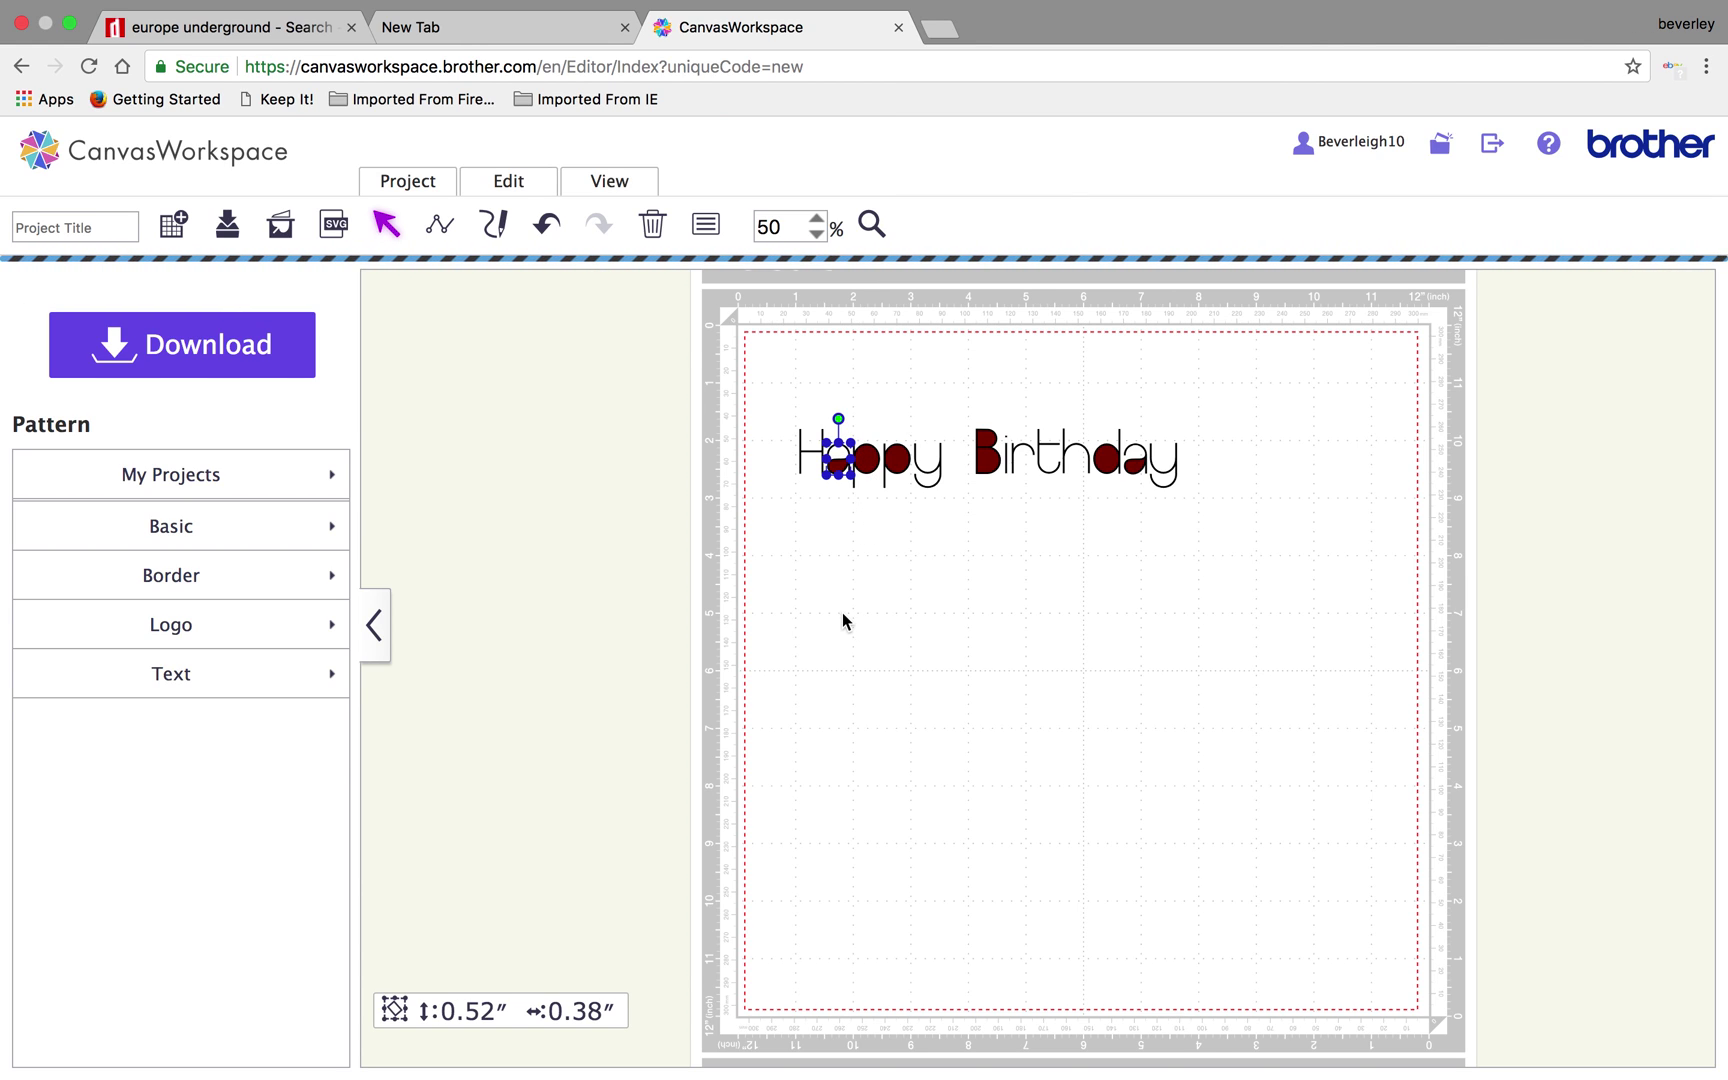
left_click(836, 556)
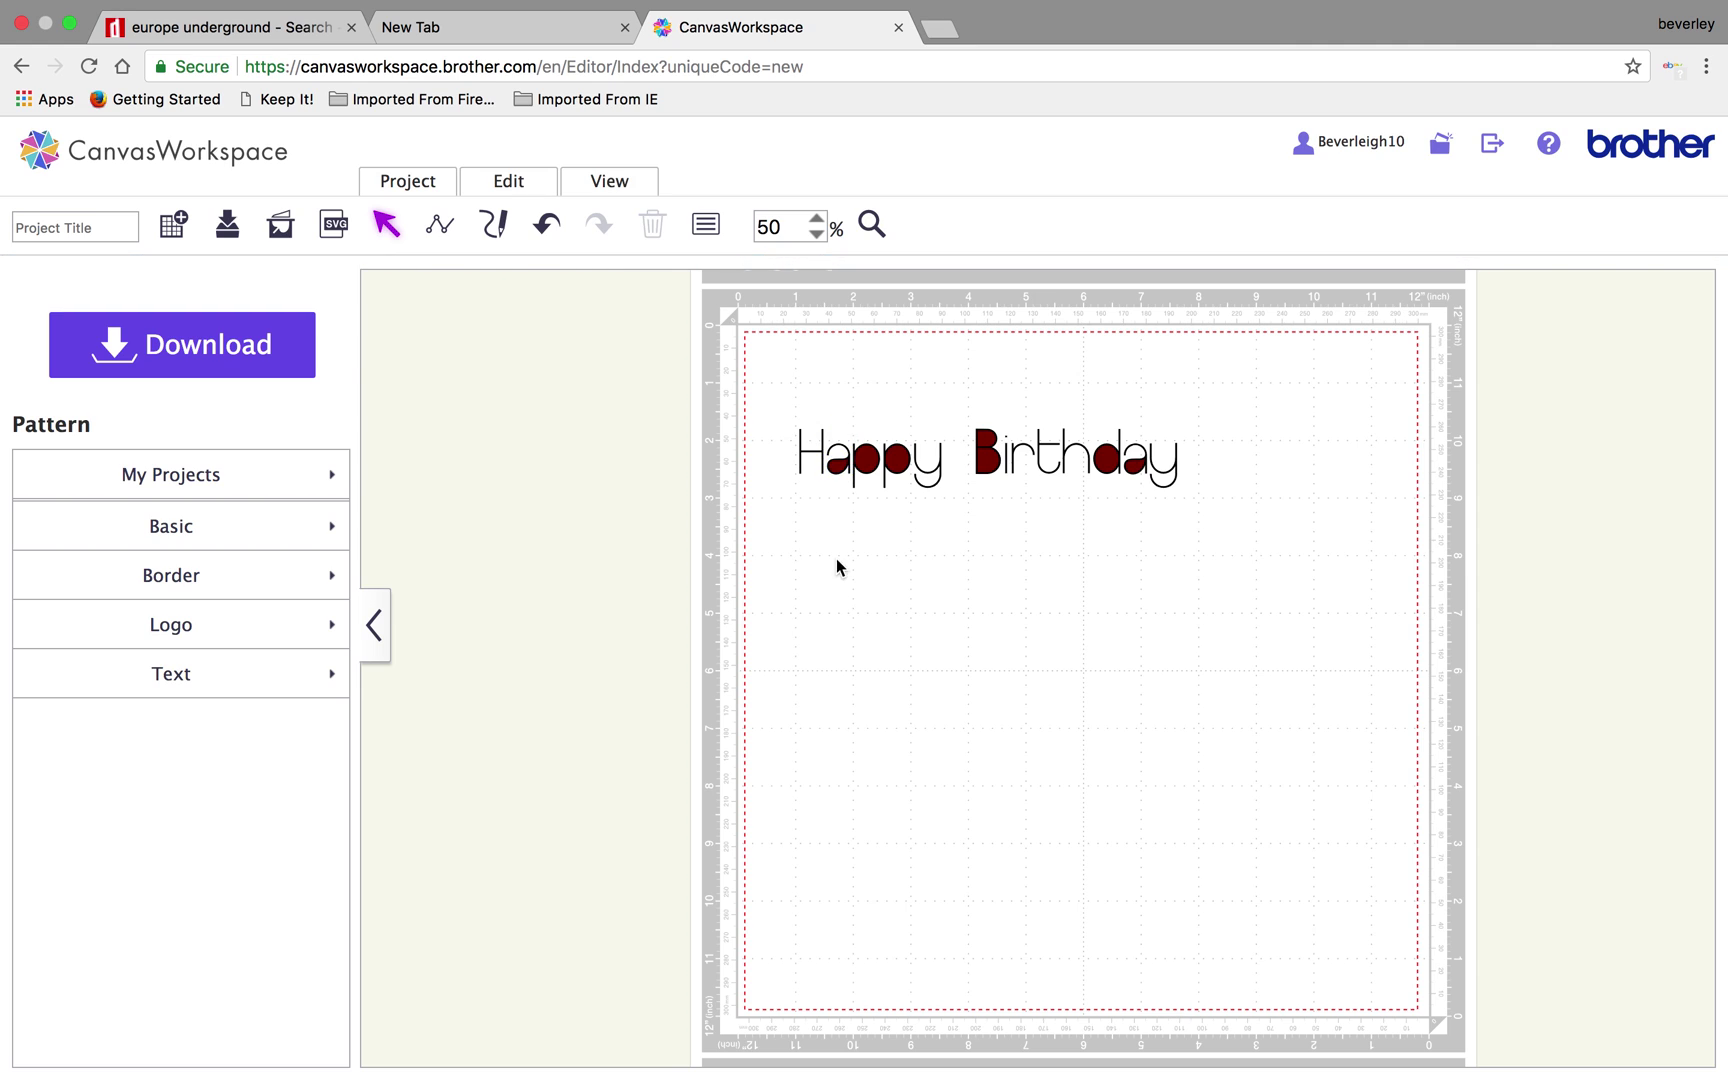
left_click_drag(840, 468, 868, 617)
key("Delete")
Step: Process Overlap on the first p of Happy and delete its red fill
left_click(862, 455)
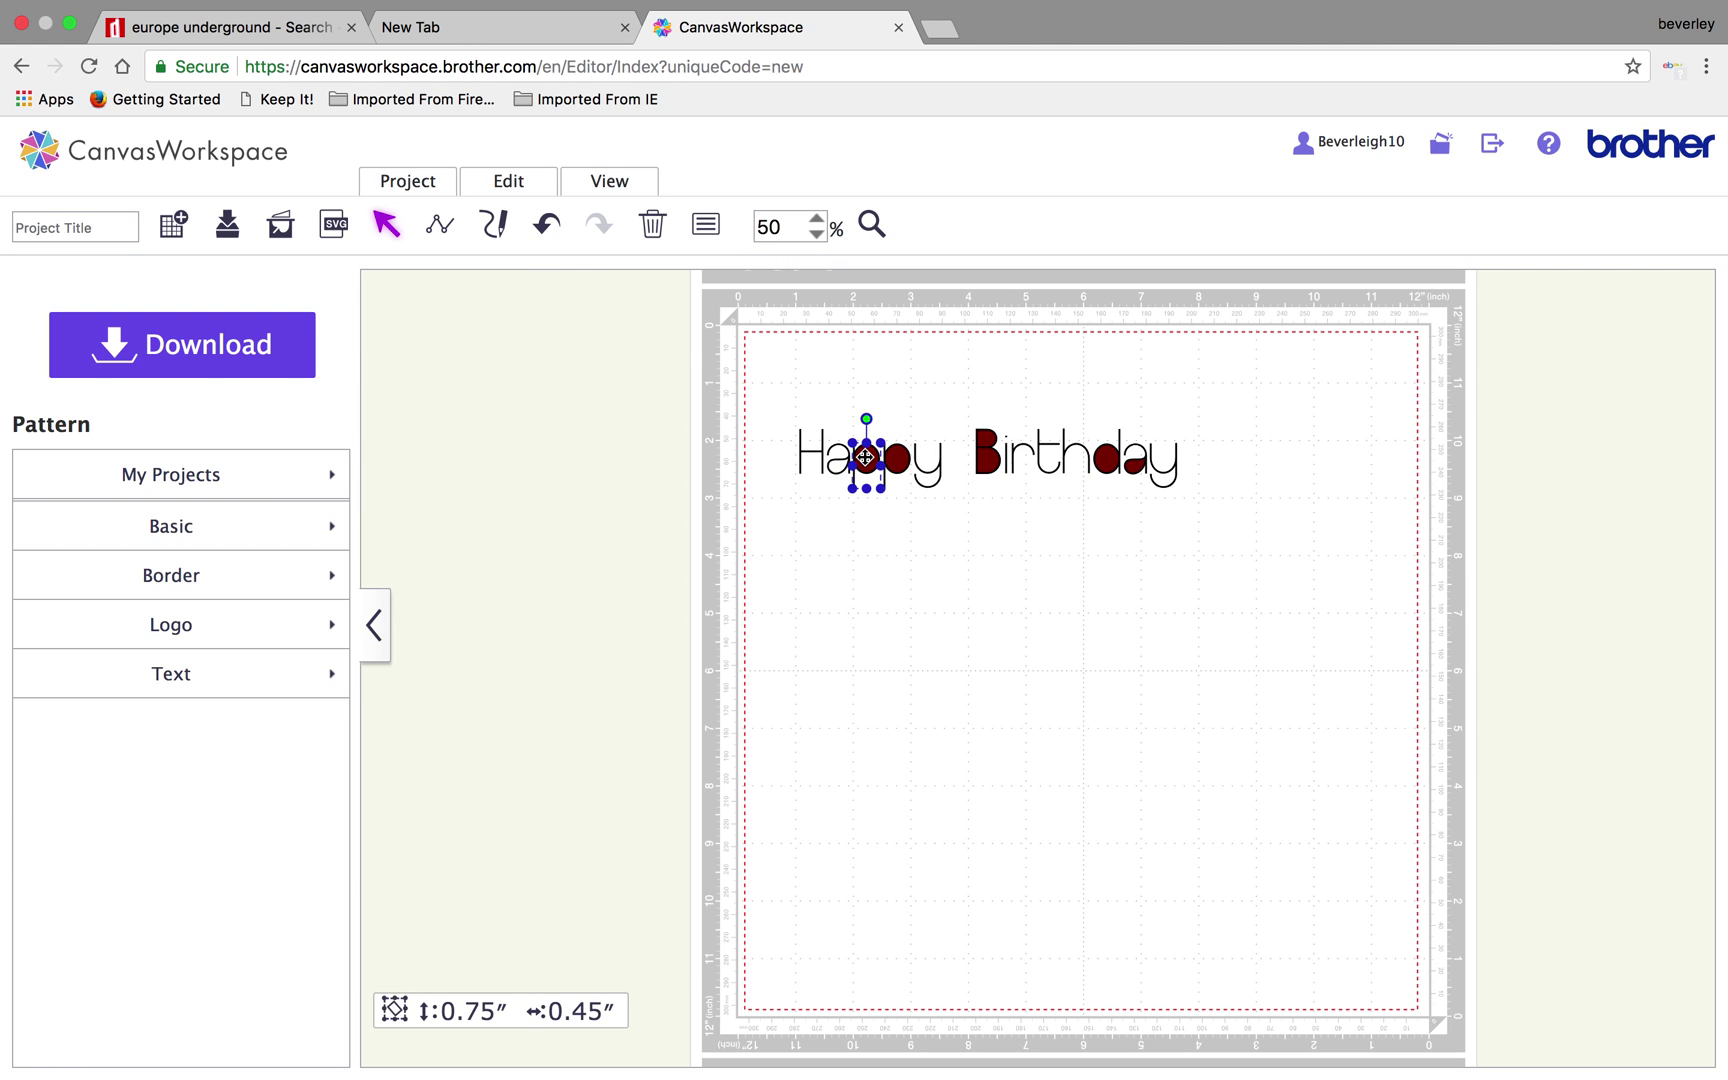
left_click(512, 182)
left_click(597, 630)
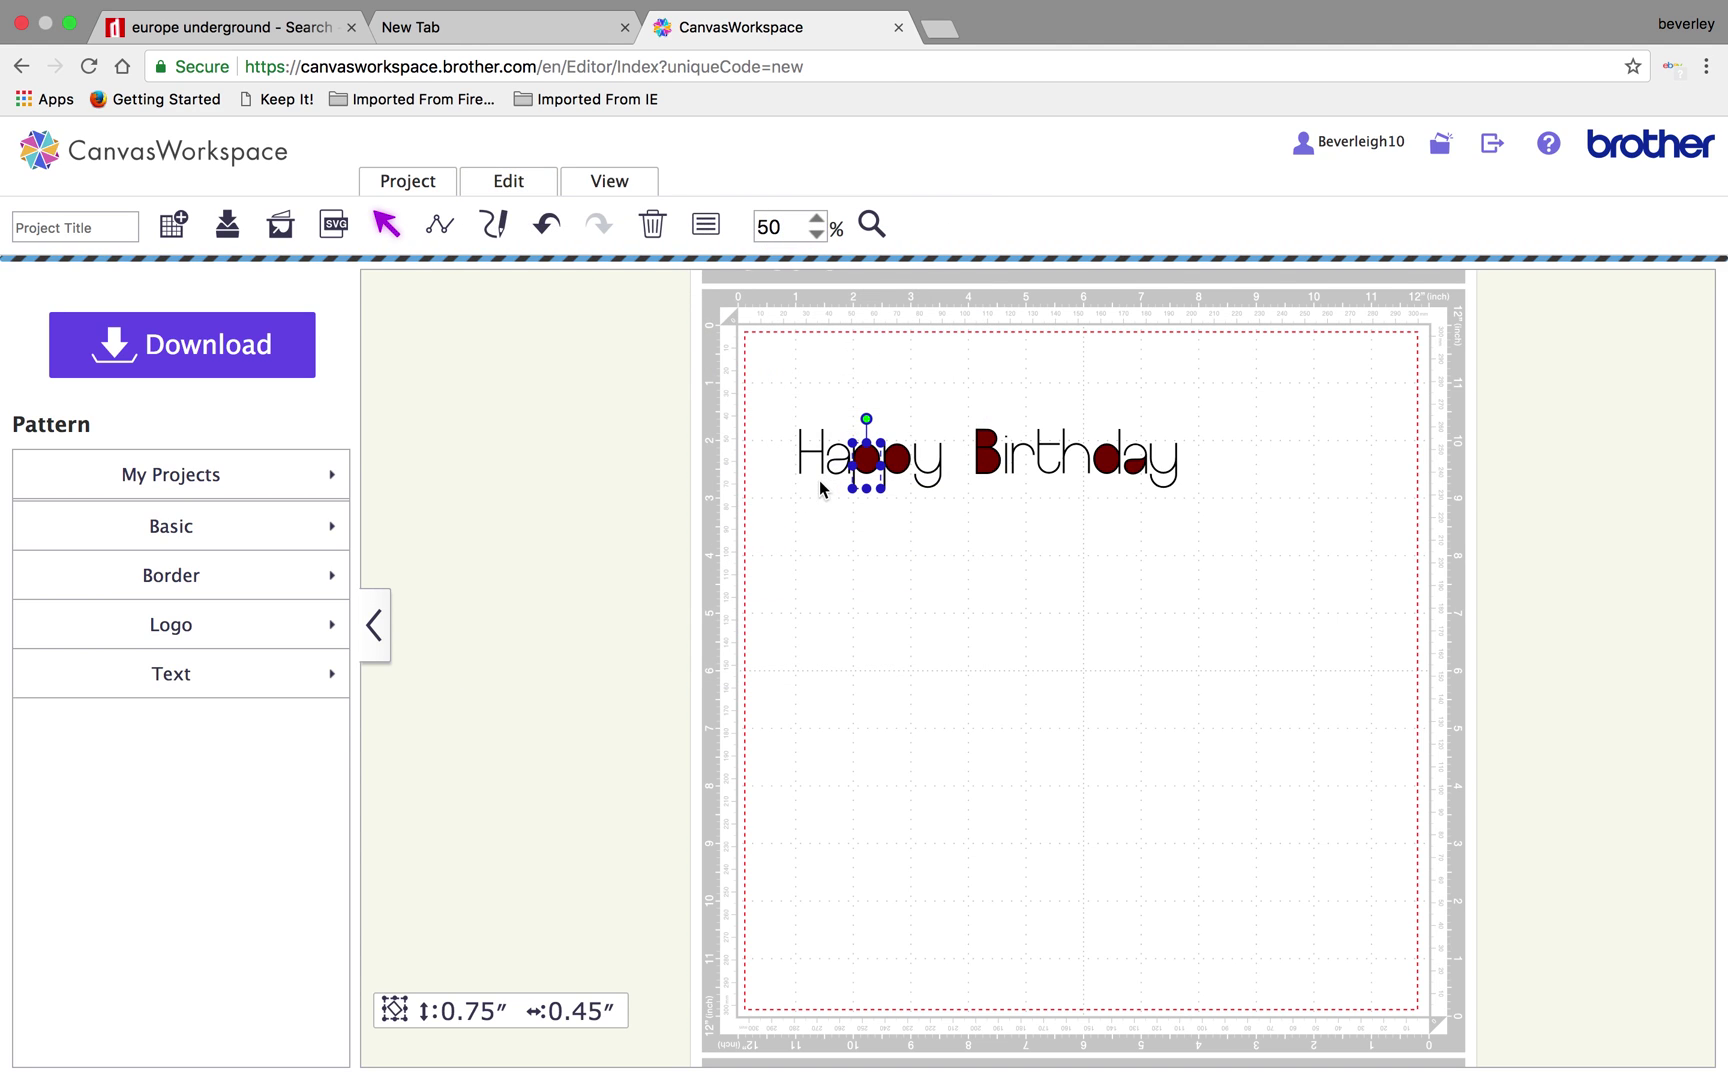
left_click(895, 565)
left_click(864, 452)
key("Delete")
left_click(505, 197)
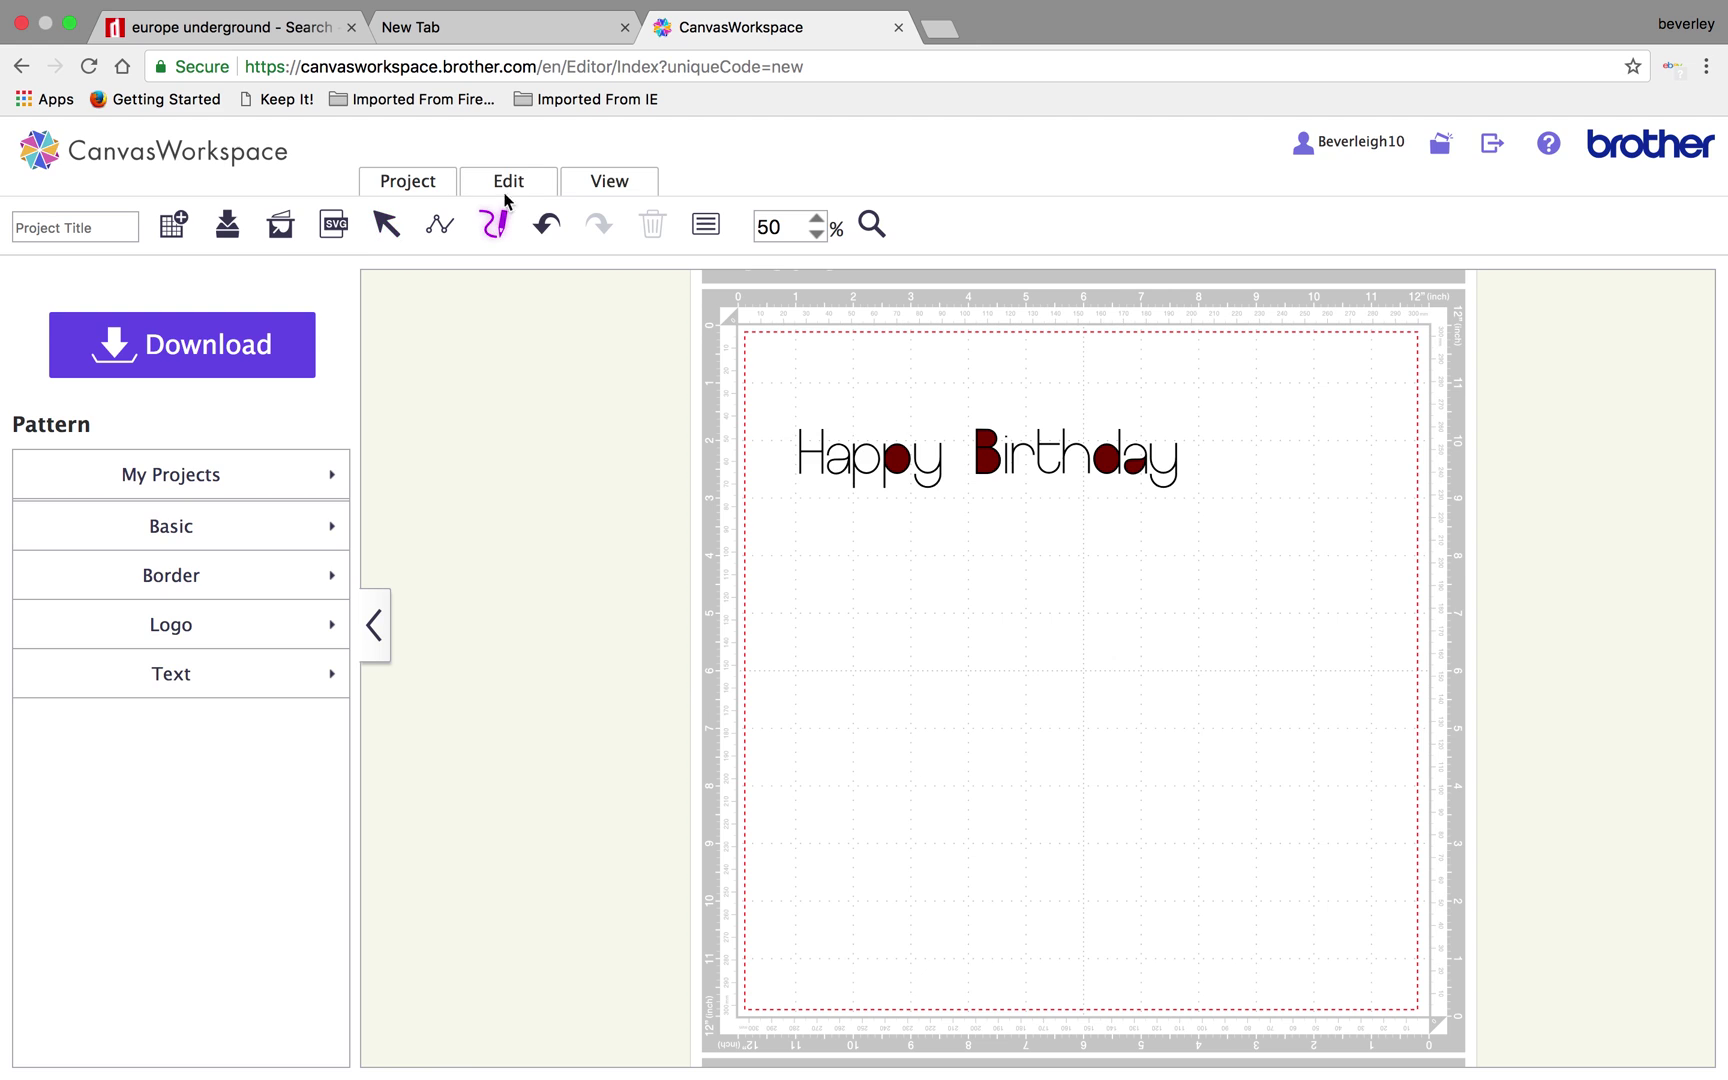
left_click(386, 228)
Step: Separate the second p's red fill, then delete Birthday and the leftover red piece
left_click(908, 467)
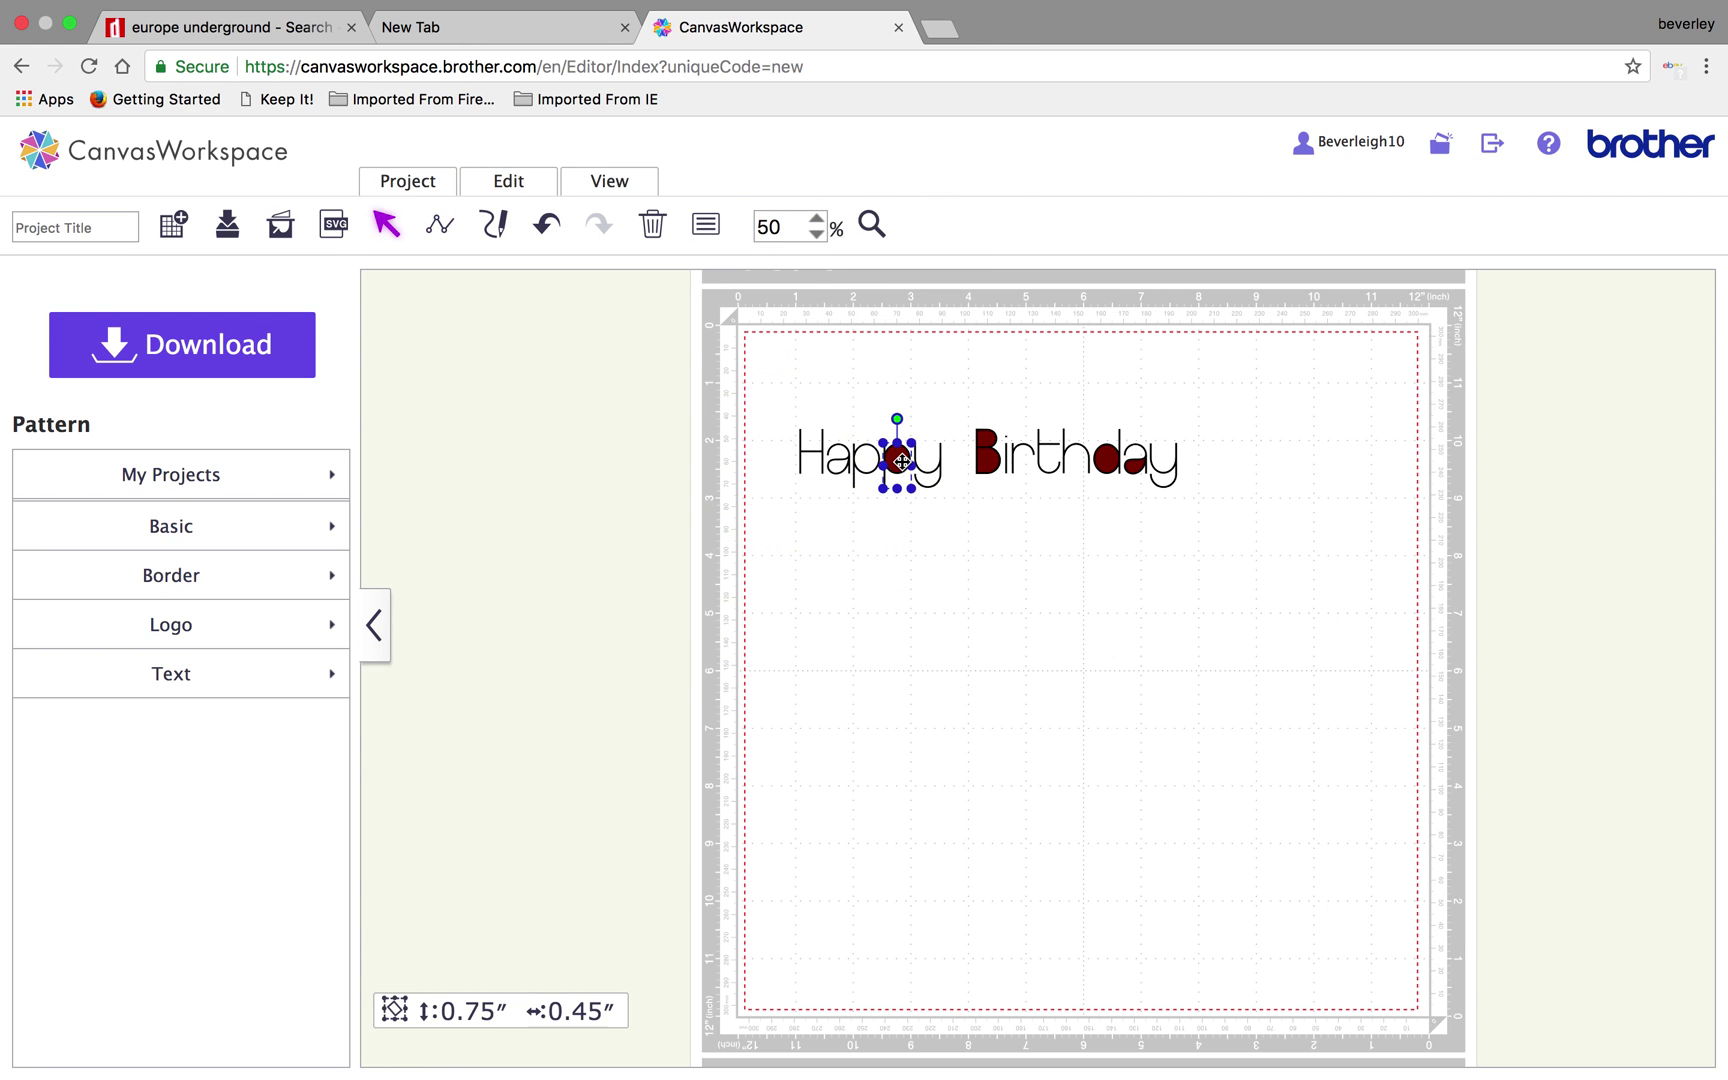
left_click(505, 182)
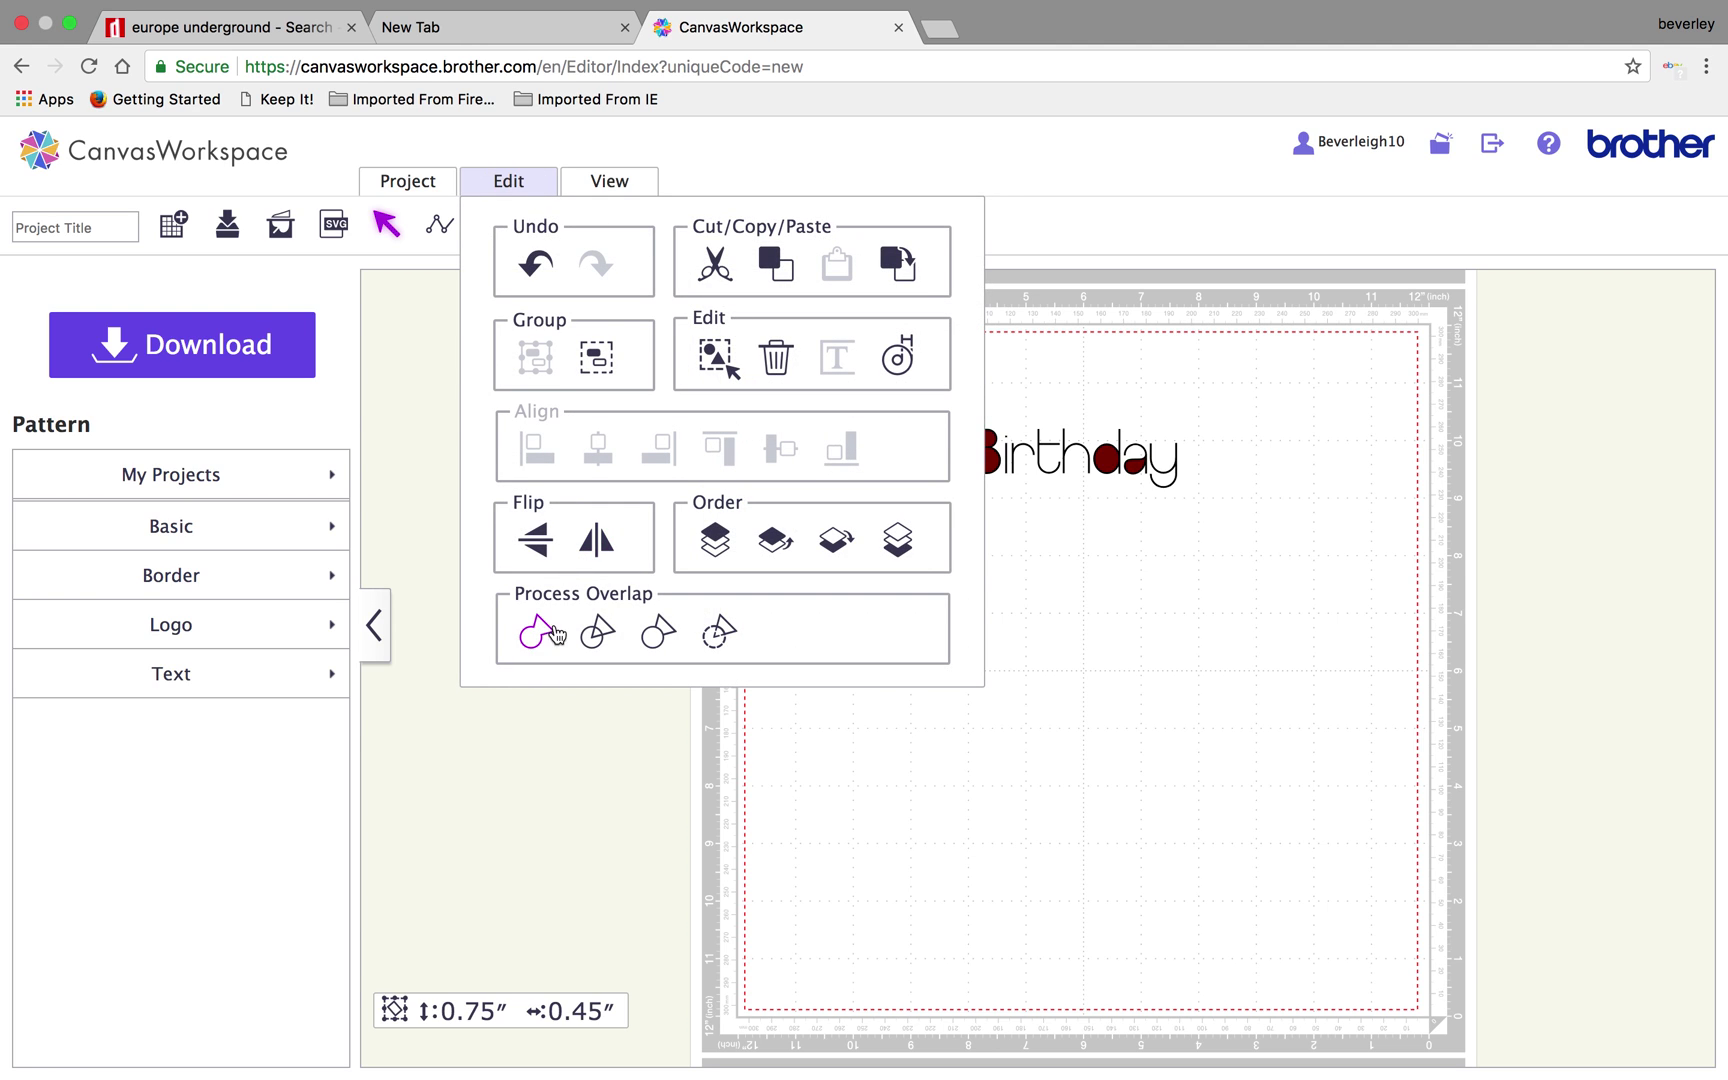
left_click(597, 632)
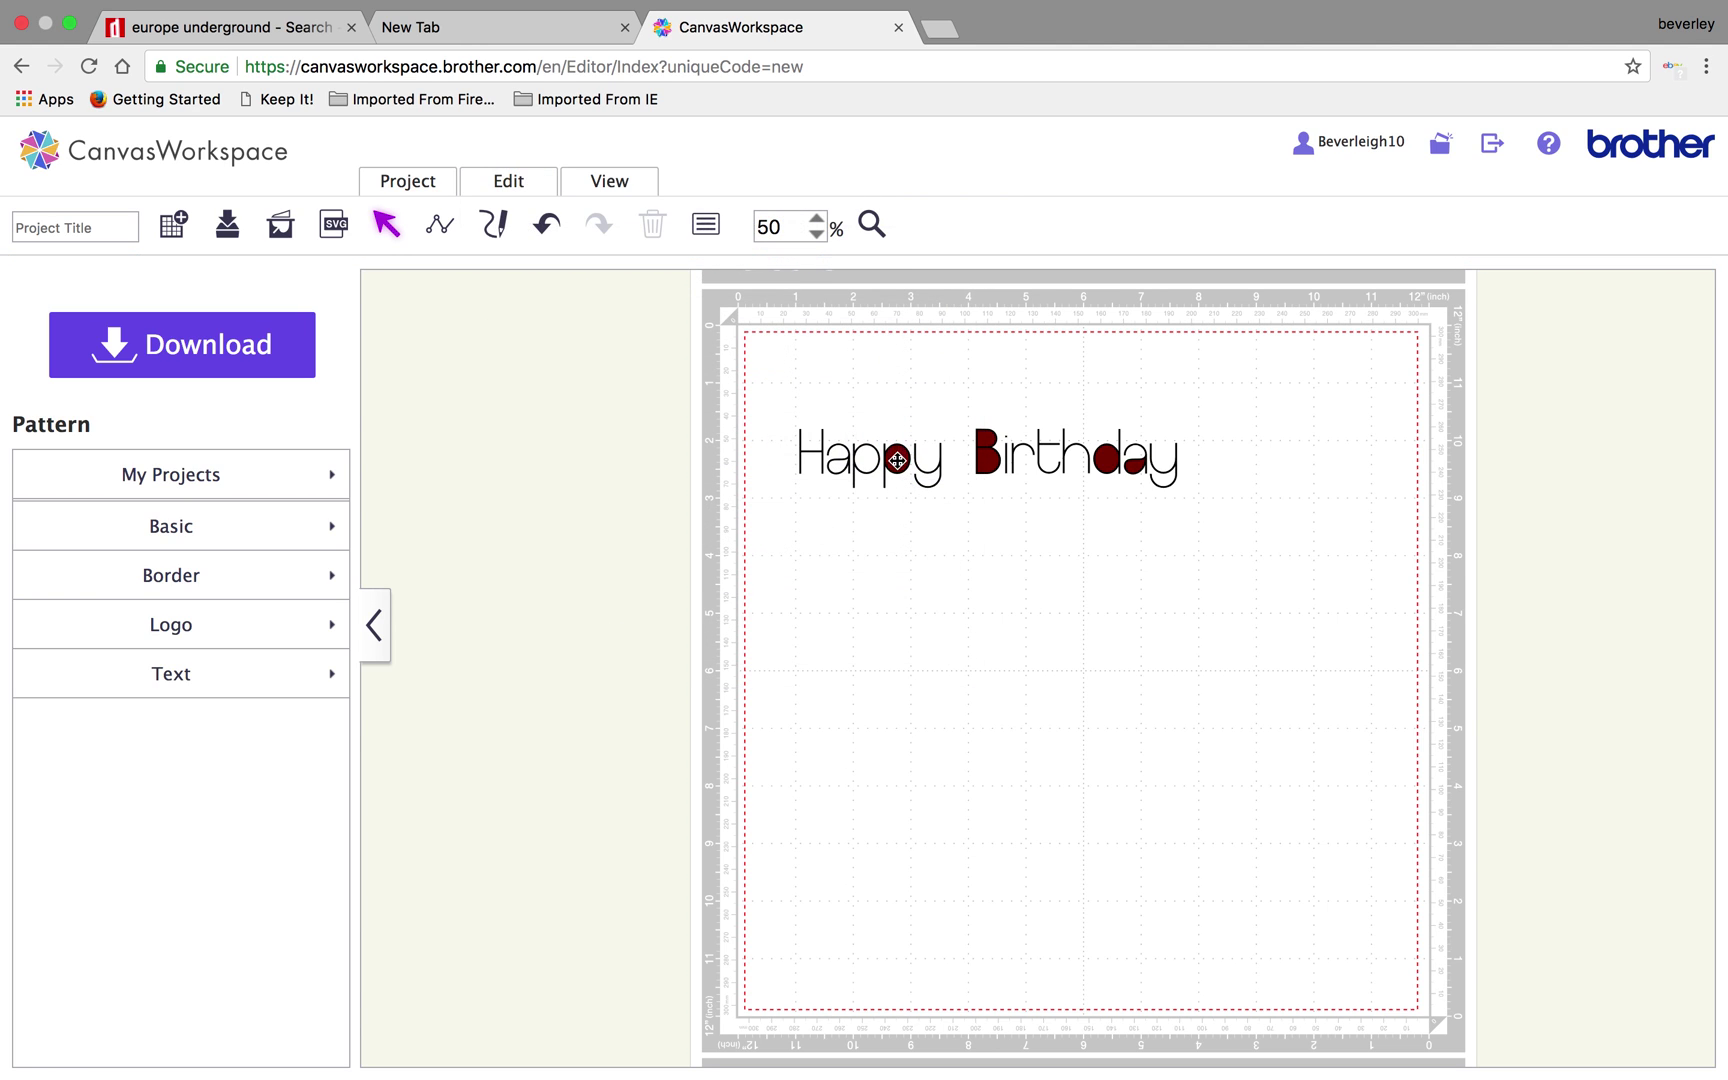
left_click_drag(897, 458, 897, 607)
left_click_drag(969, 374, 1230, 536)
key("Delete")
left_click_drag(845, 543, 992, 738)
key("Delete")
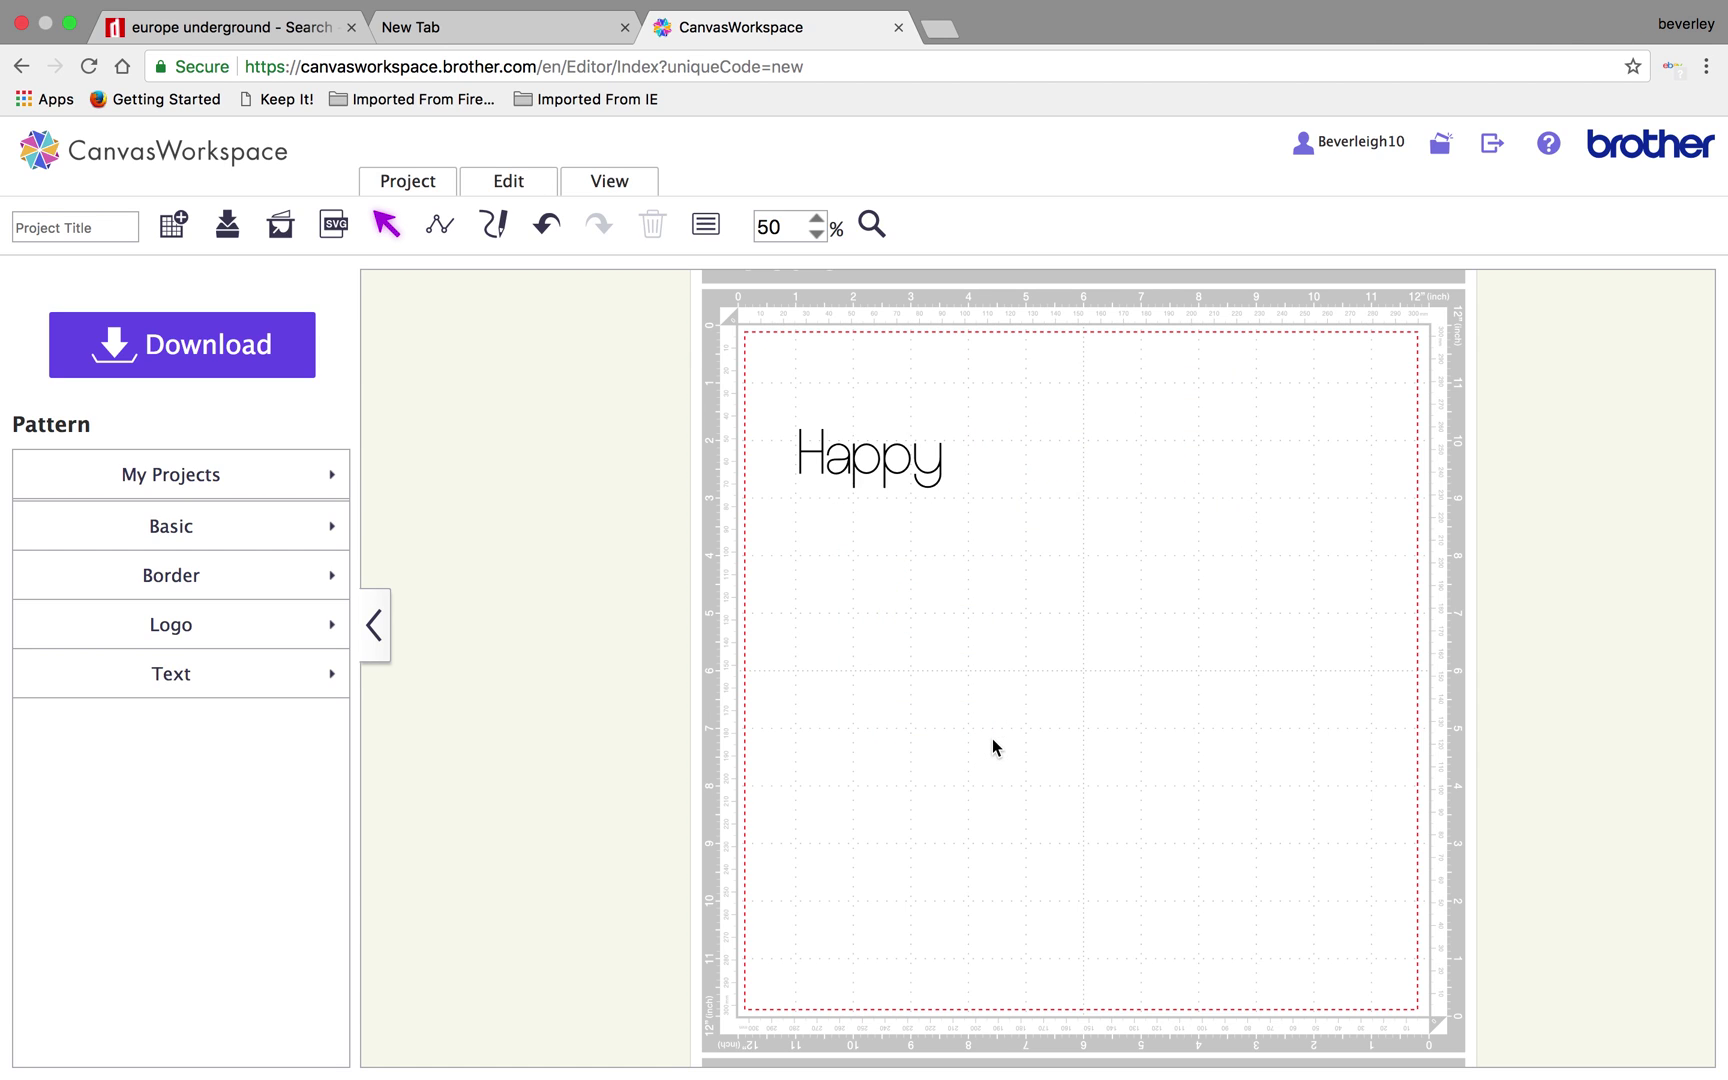
Step: Group all the Happy letters into a single object
left_click_drag(797, 423, 1024, 546)
left_click(505, 180)
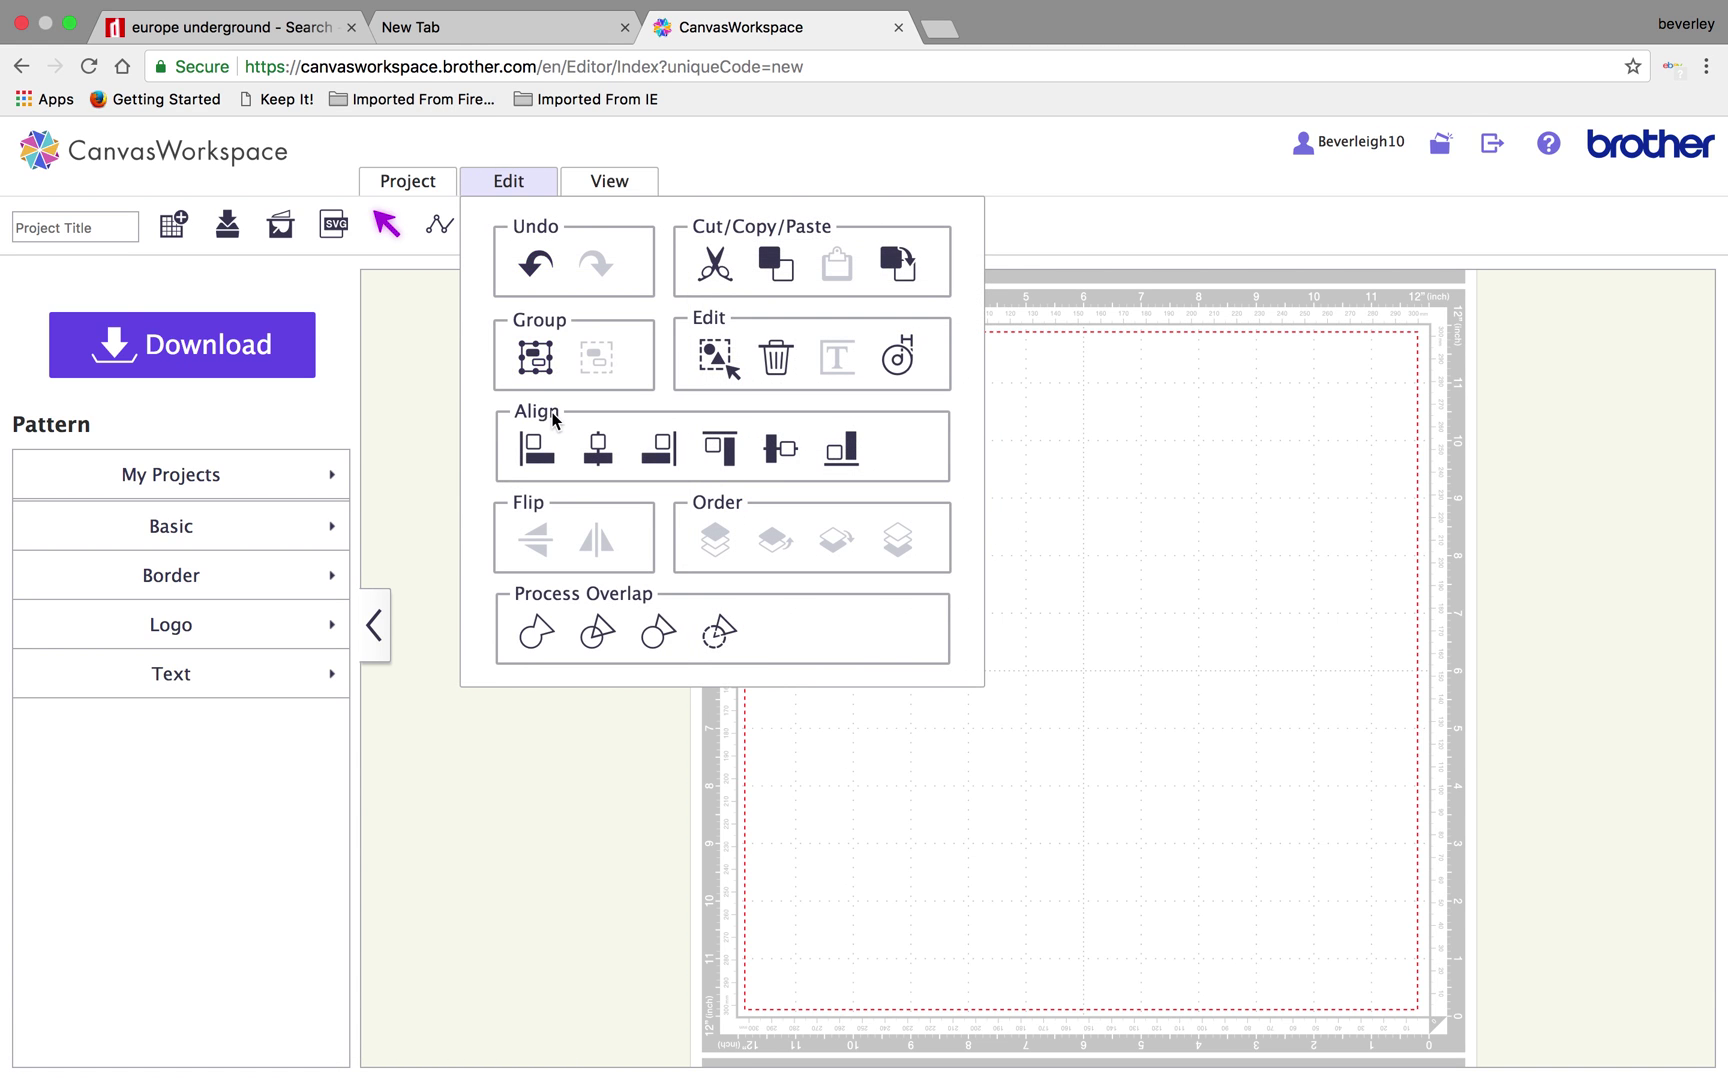
left_click(532, 351)
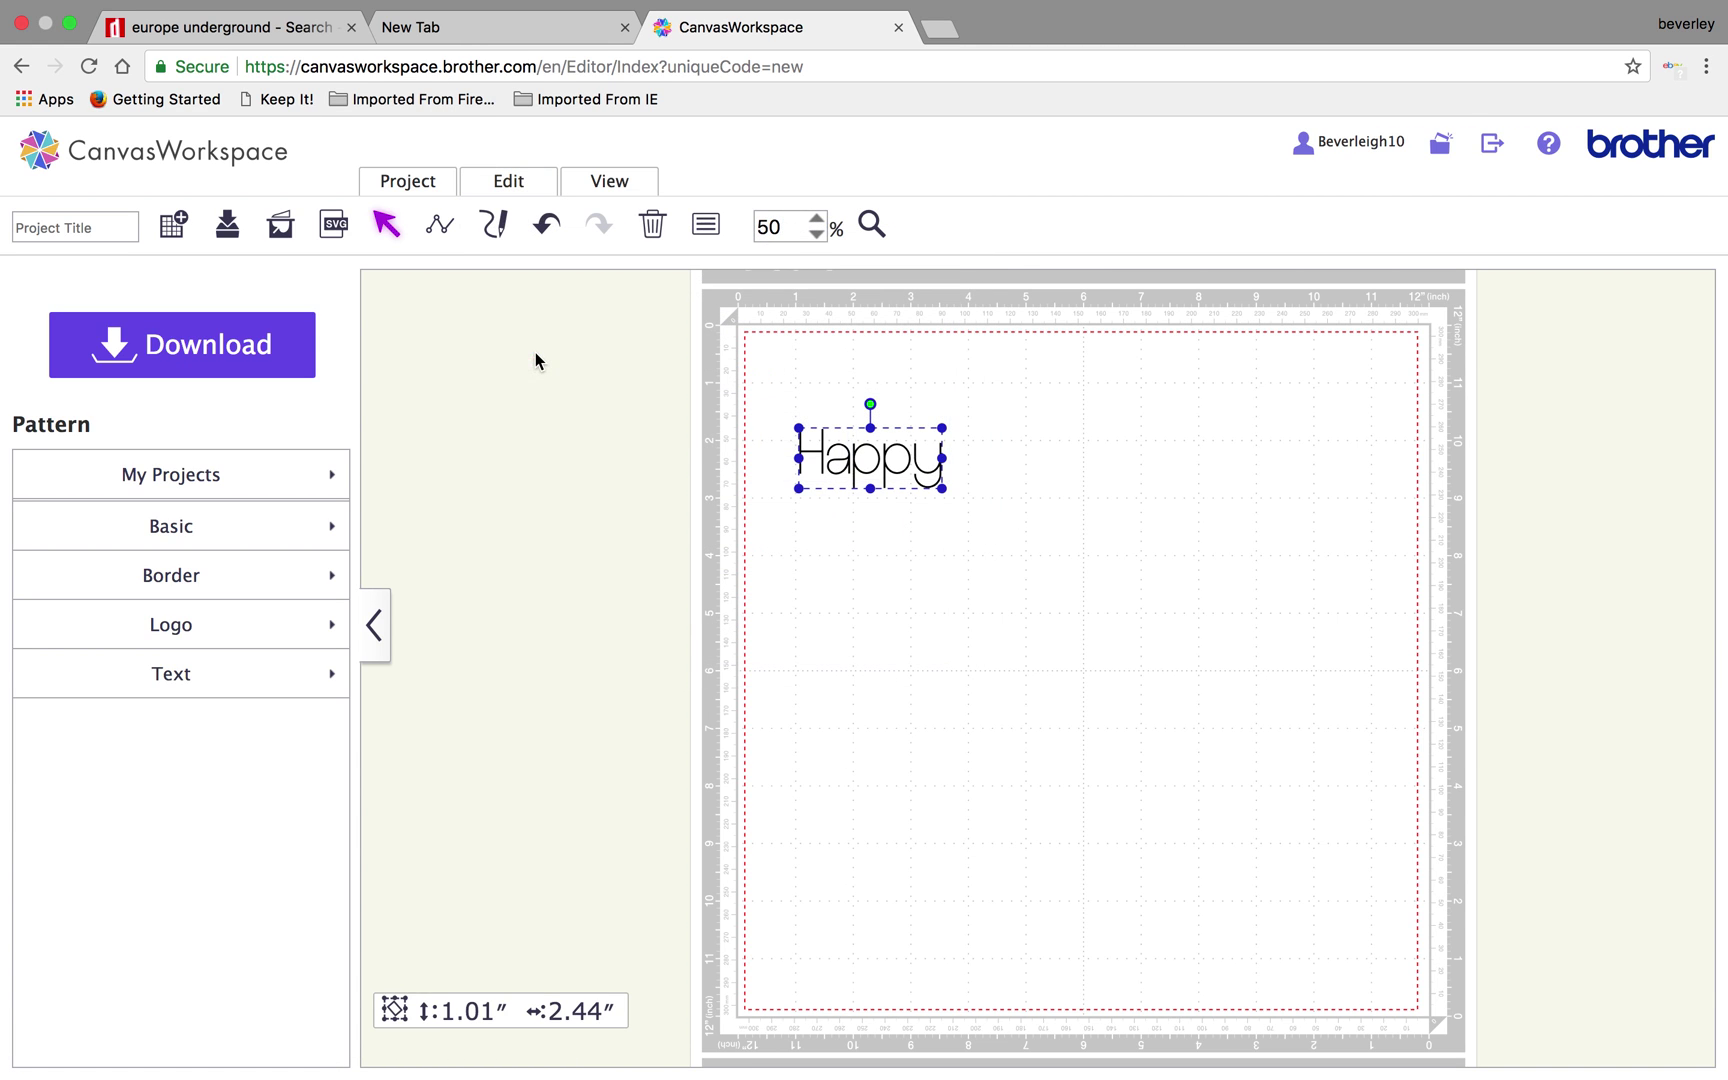
Step: Show the Properties panel for the grouped Happy text, then deselect it
left_click(609, 181)
left_click(633, 627)
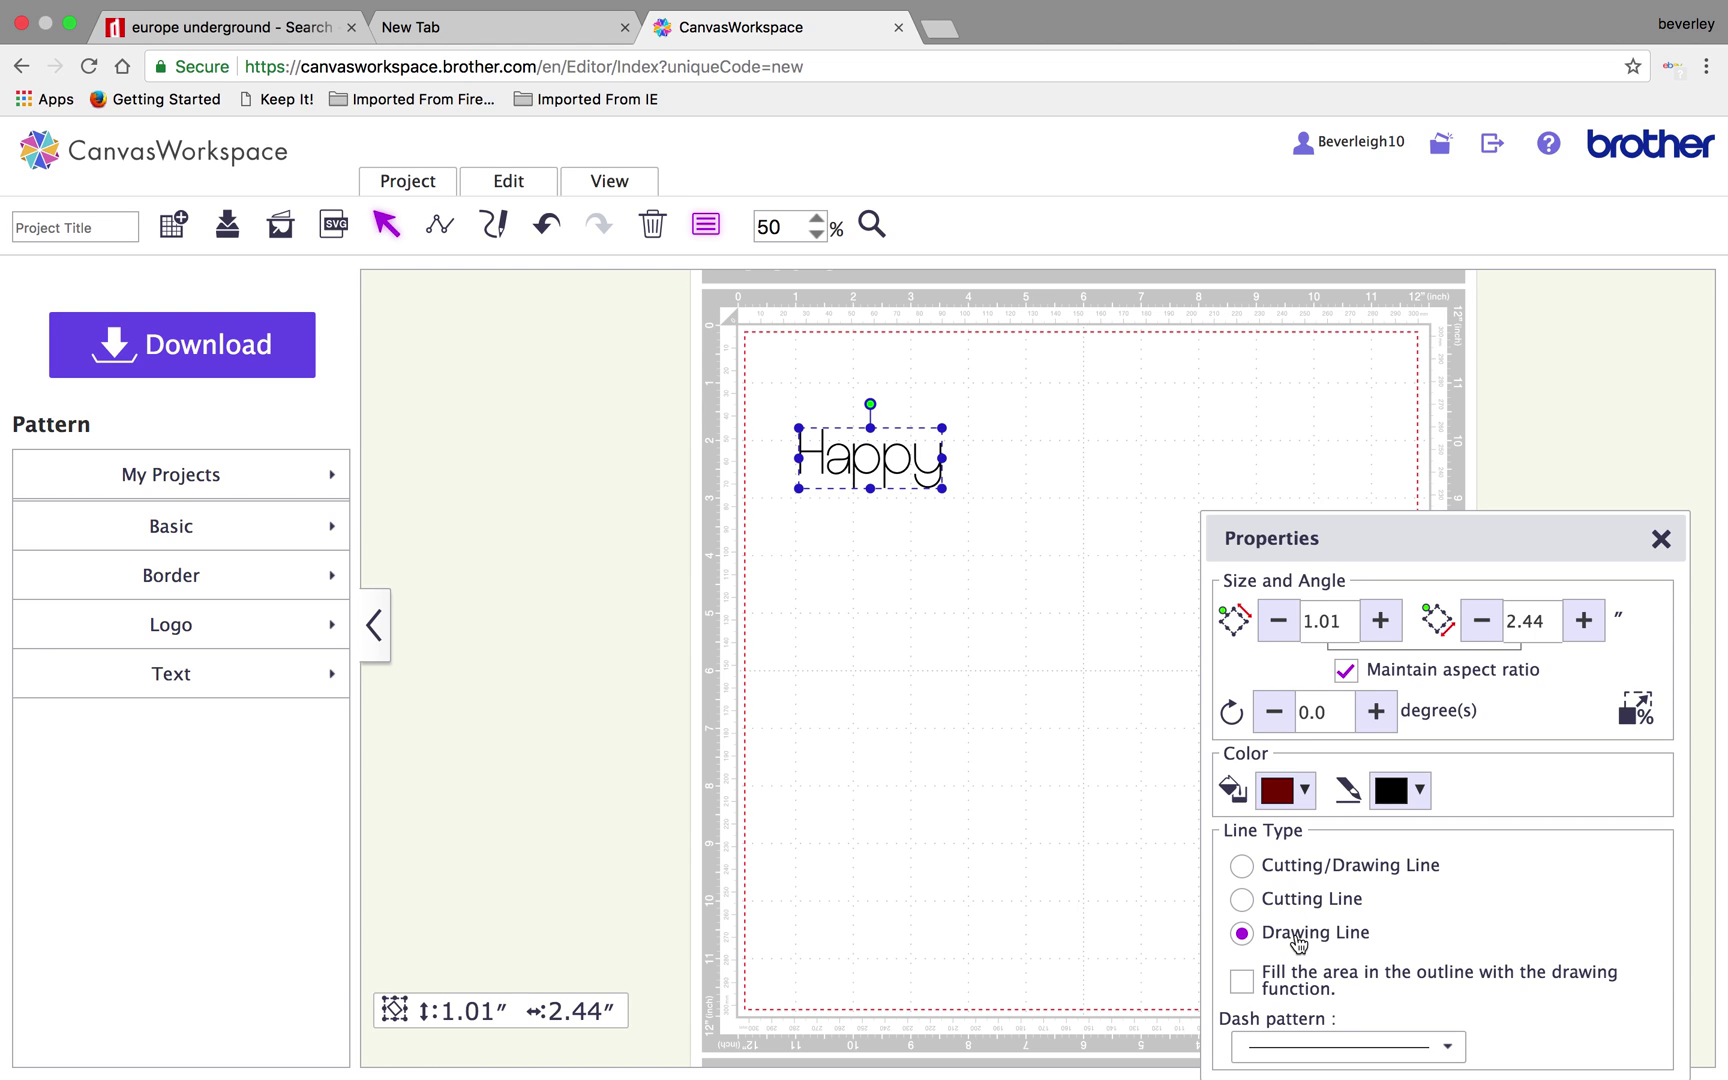
left_click(1008, 794)
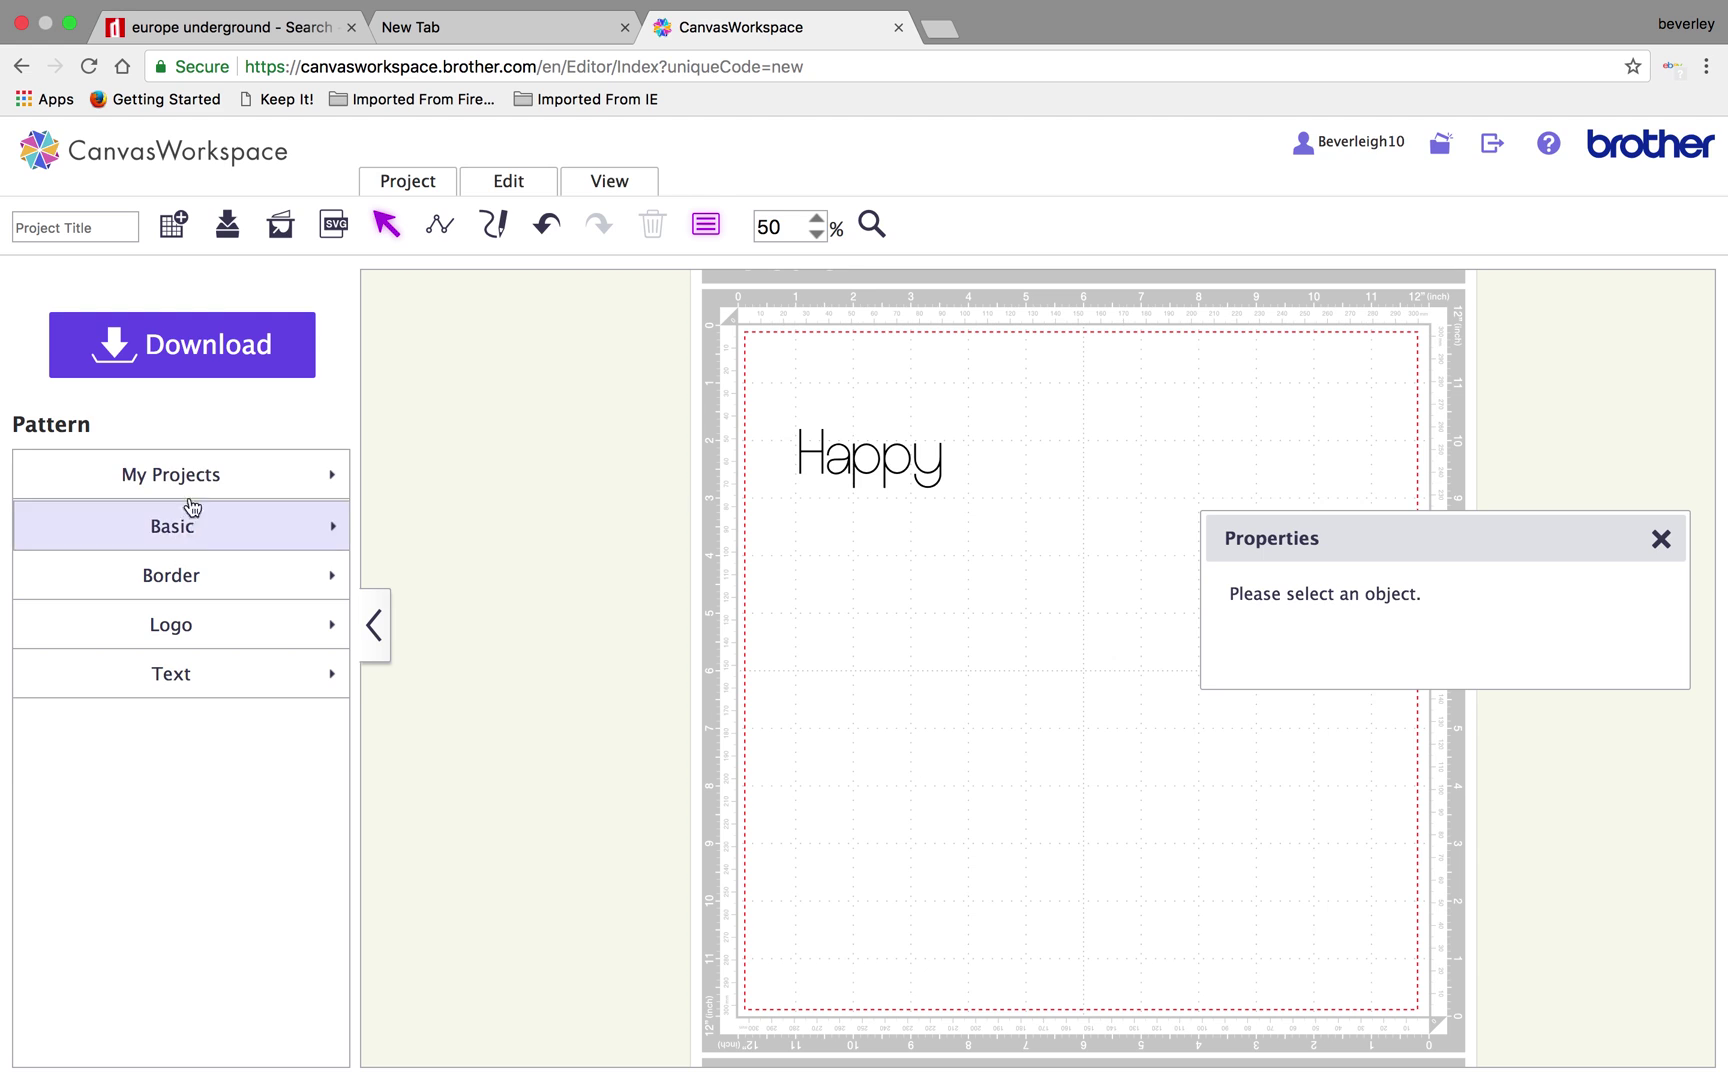
Step: Hide Properties and add the scalloped heart from the Basic shapes to the mat
left_click(208, 474)
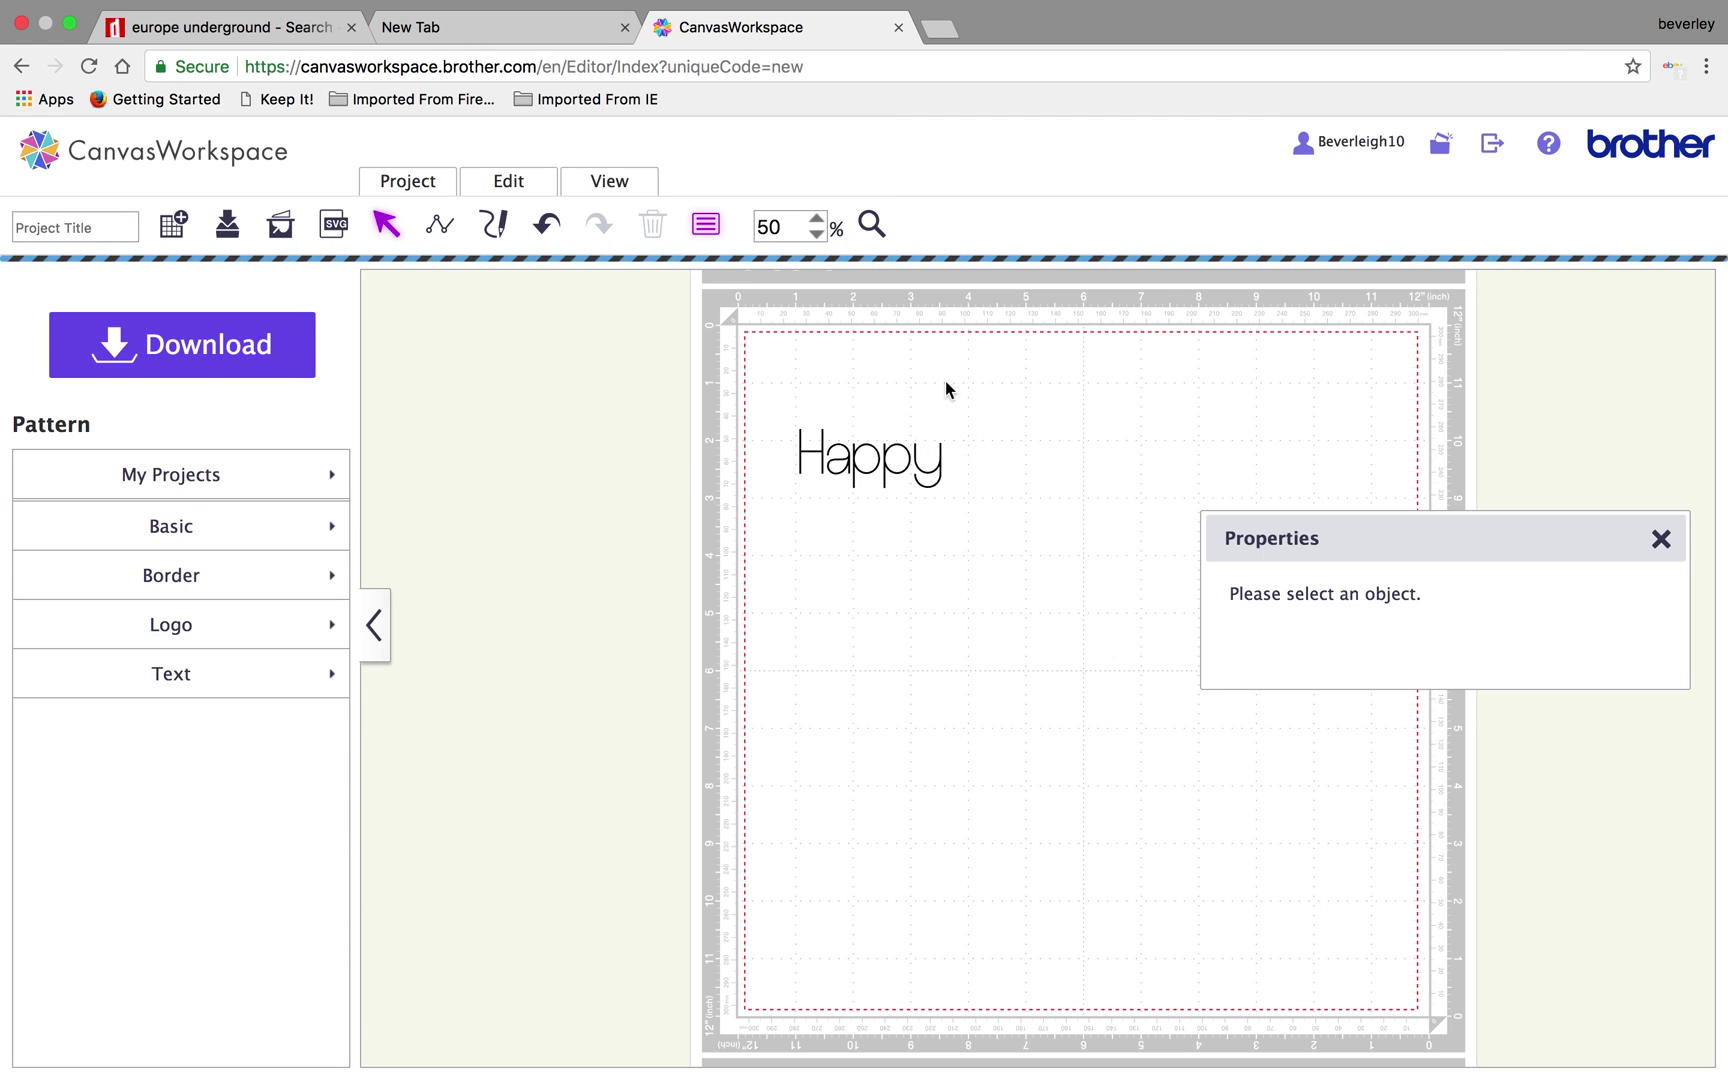
left_click(1655, 548)
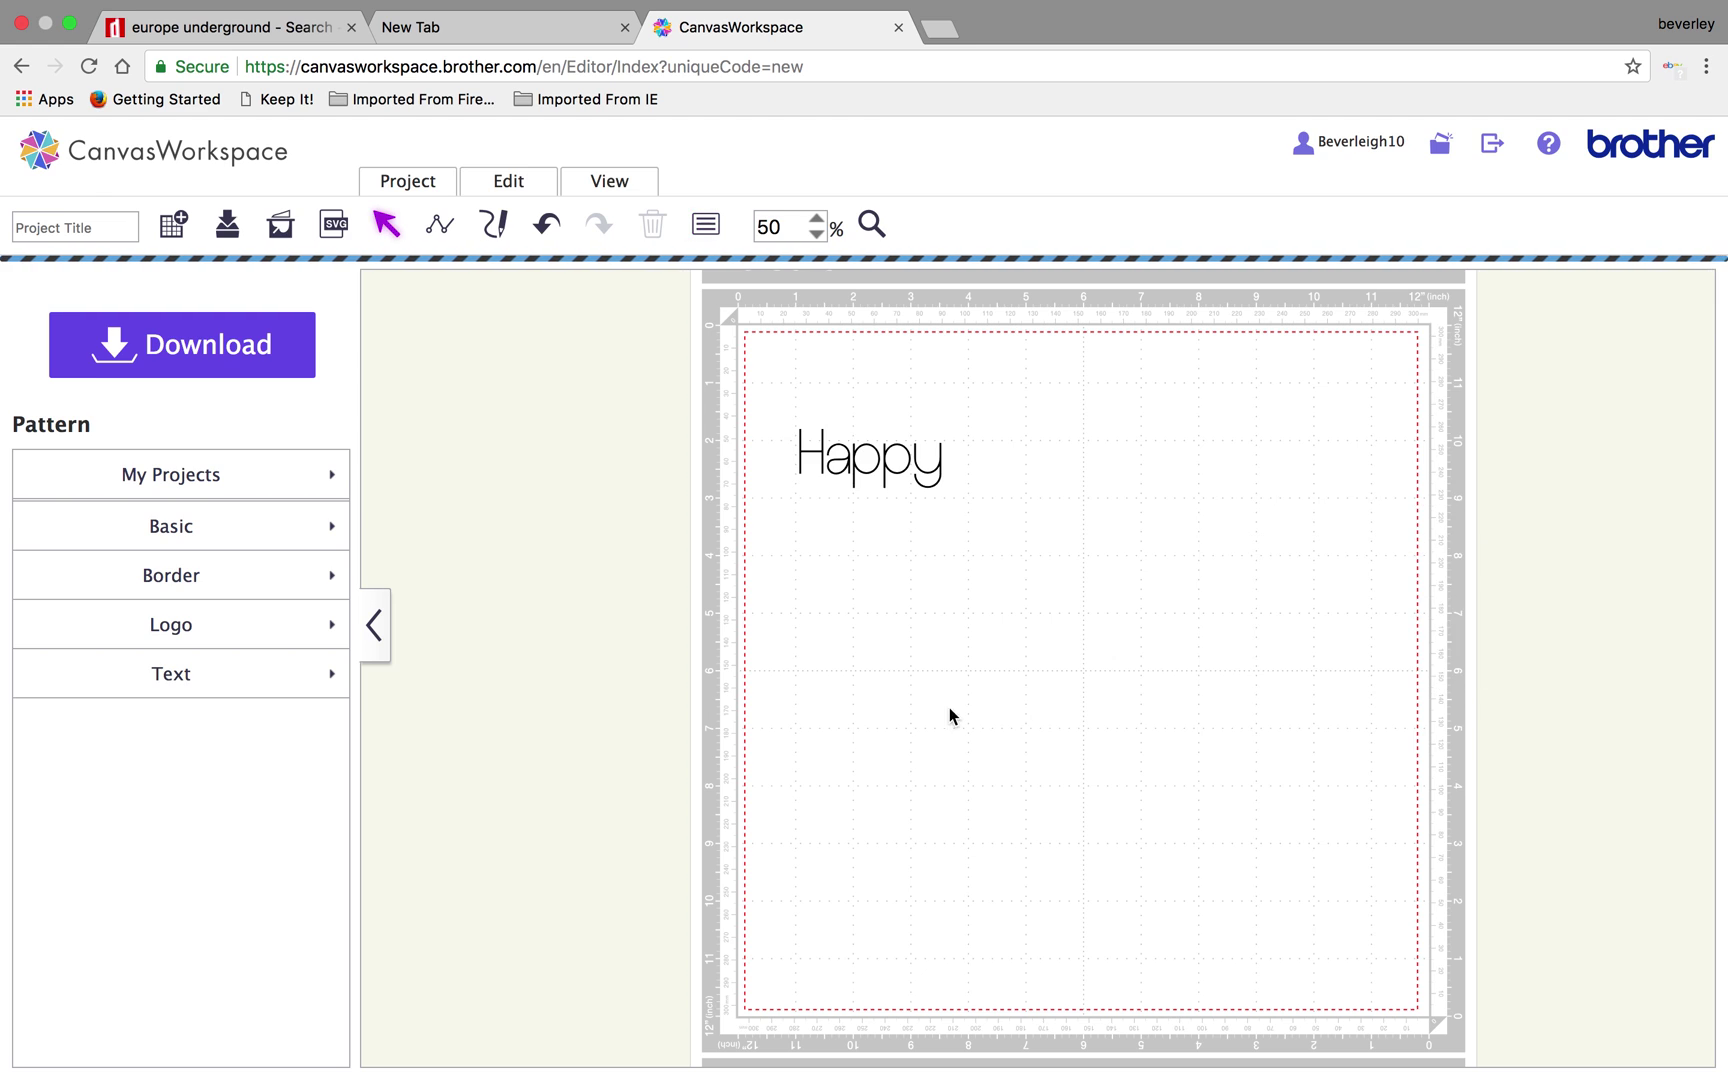
left_click(203, 542)
left_click(203, 542)
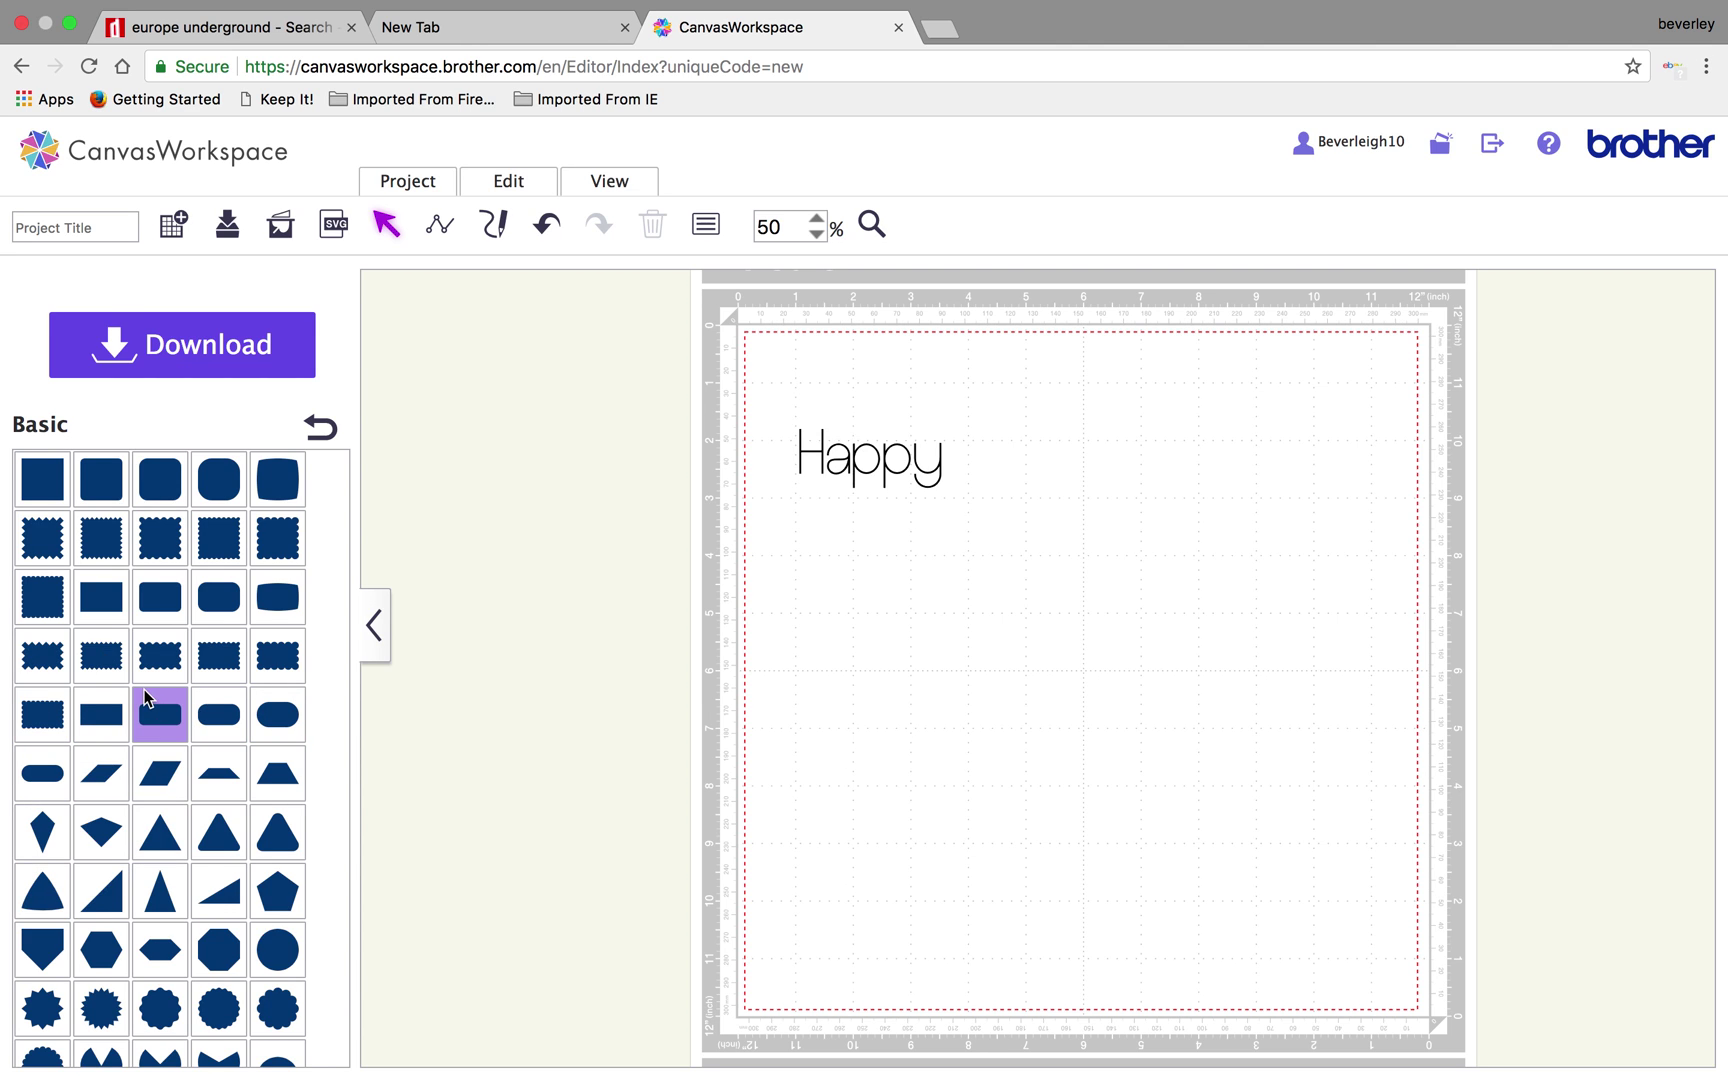
scroll(30, 650, "down", 3)
scroll(30, 648, "down", 3)
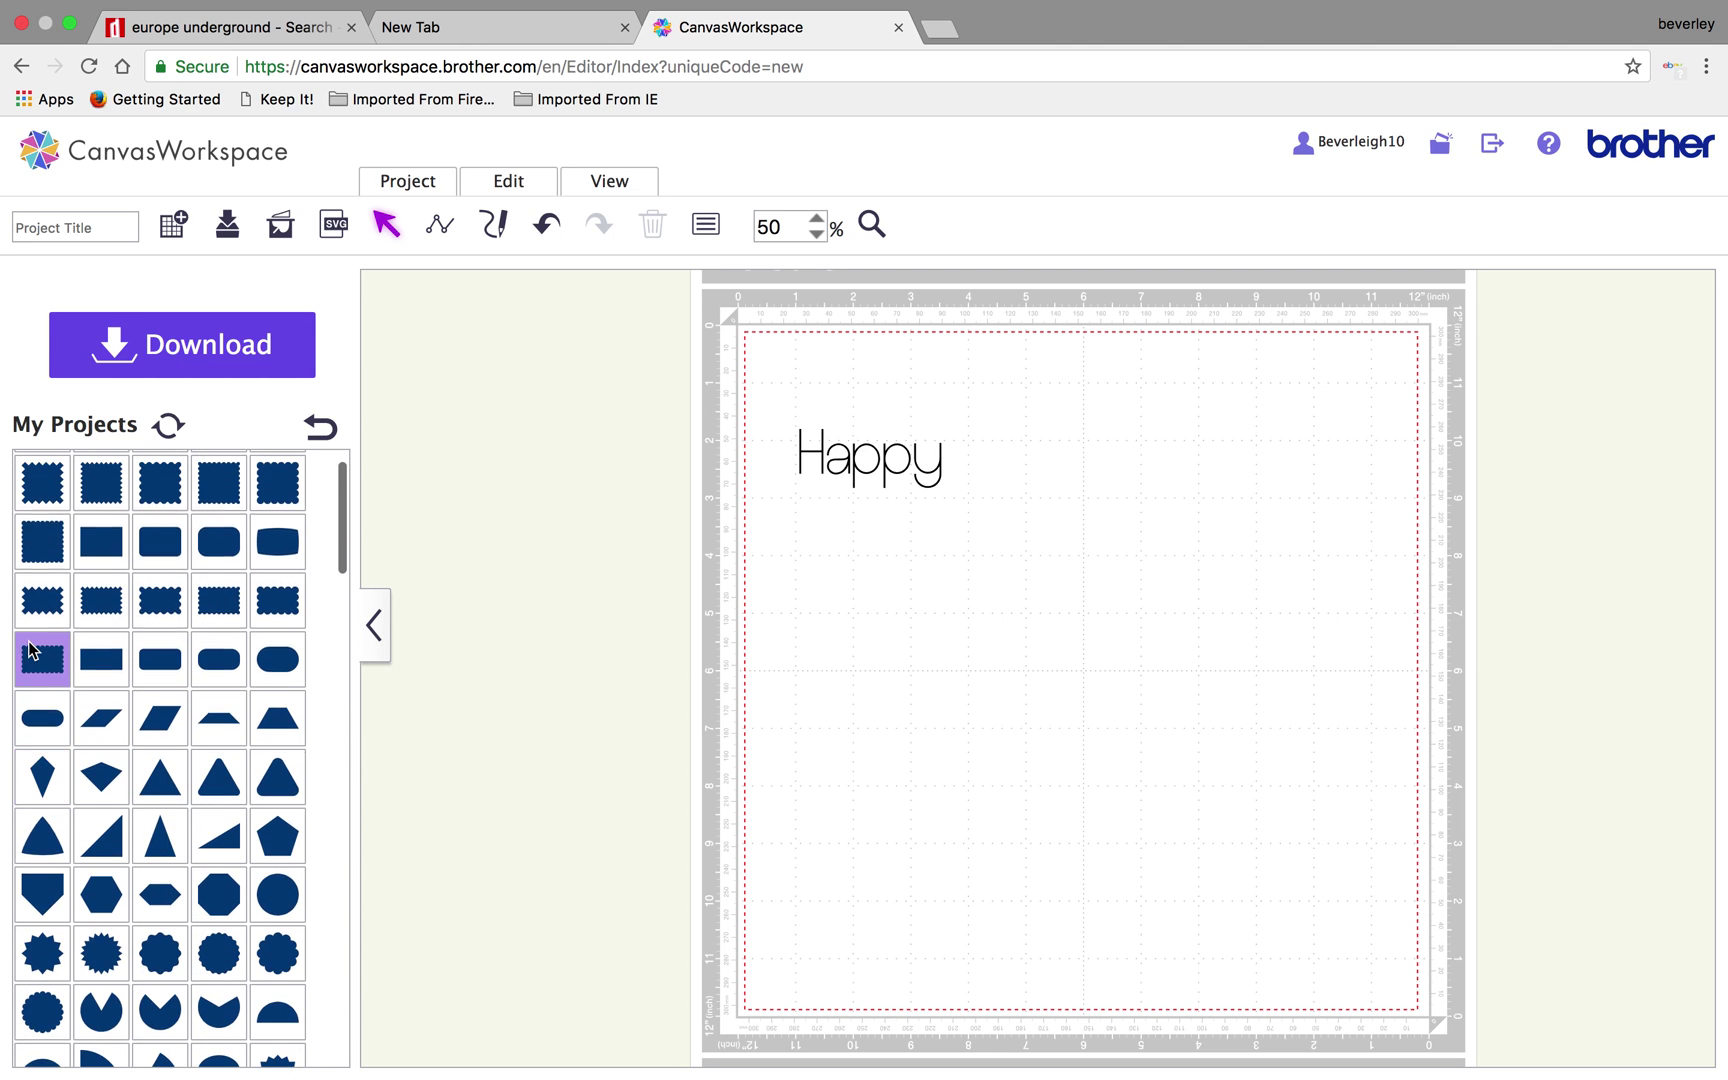
scroll(33, 640, "down", 1)
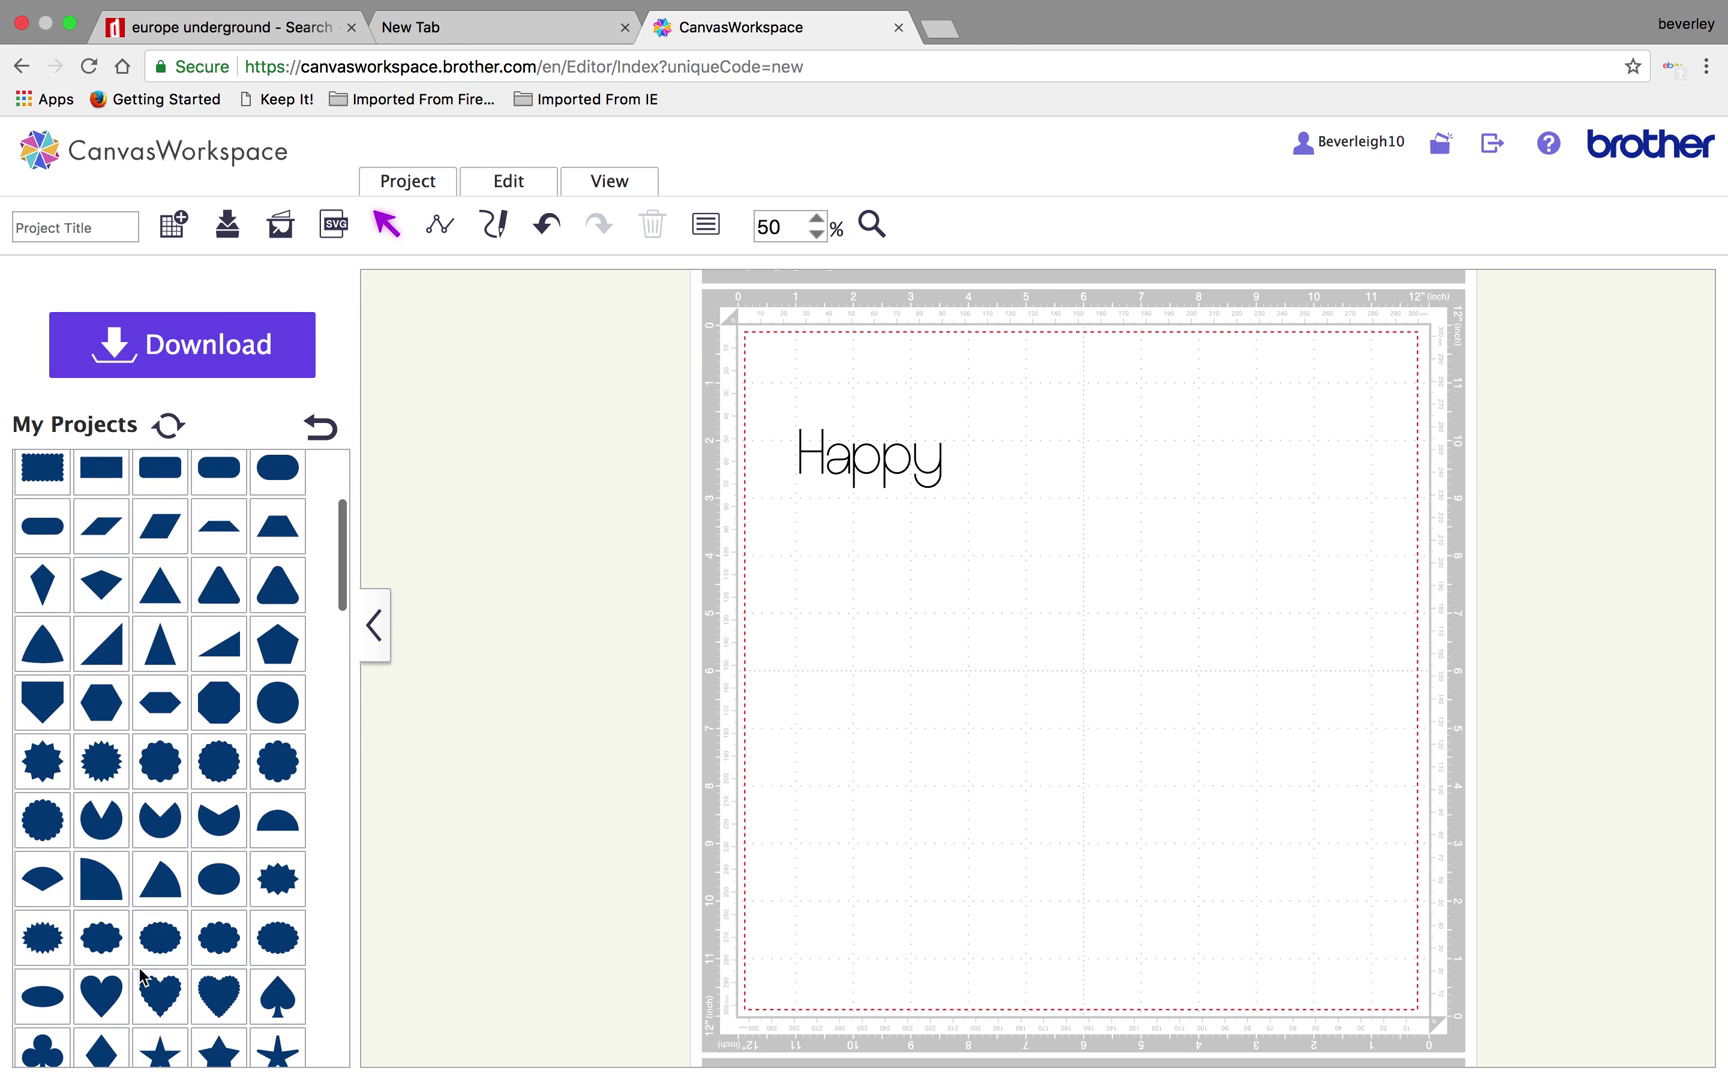
left_click(222, 1006)
Step: Position the heart around Happy and select the heart and text together
left_click_drag(885, 396, 892, 433)
left_click(1173, 590)
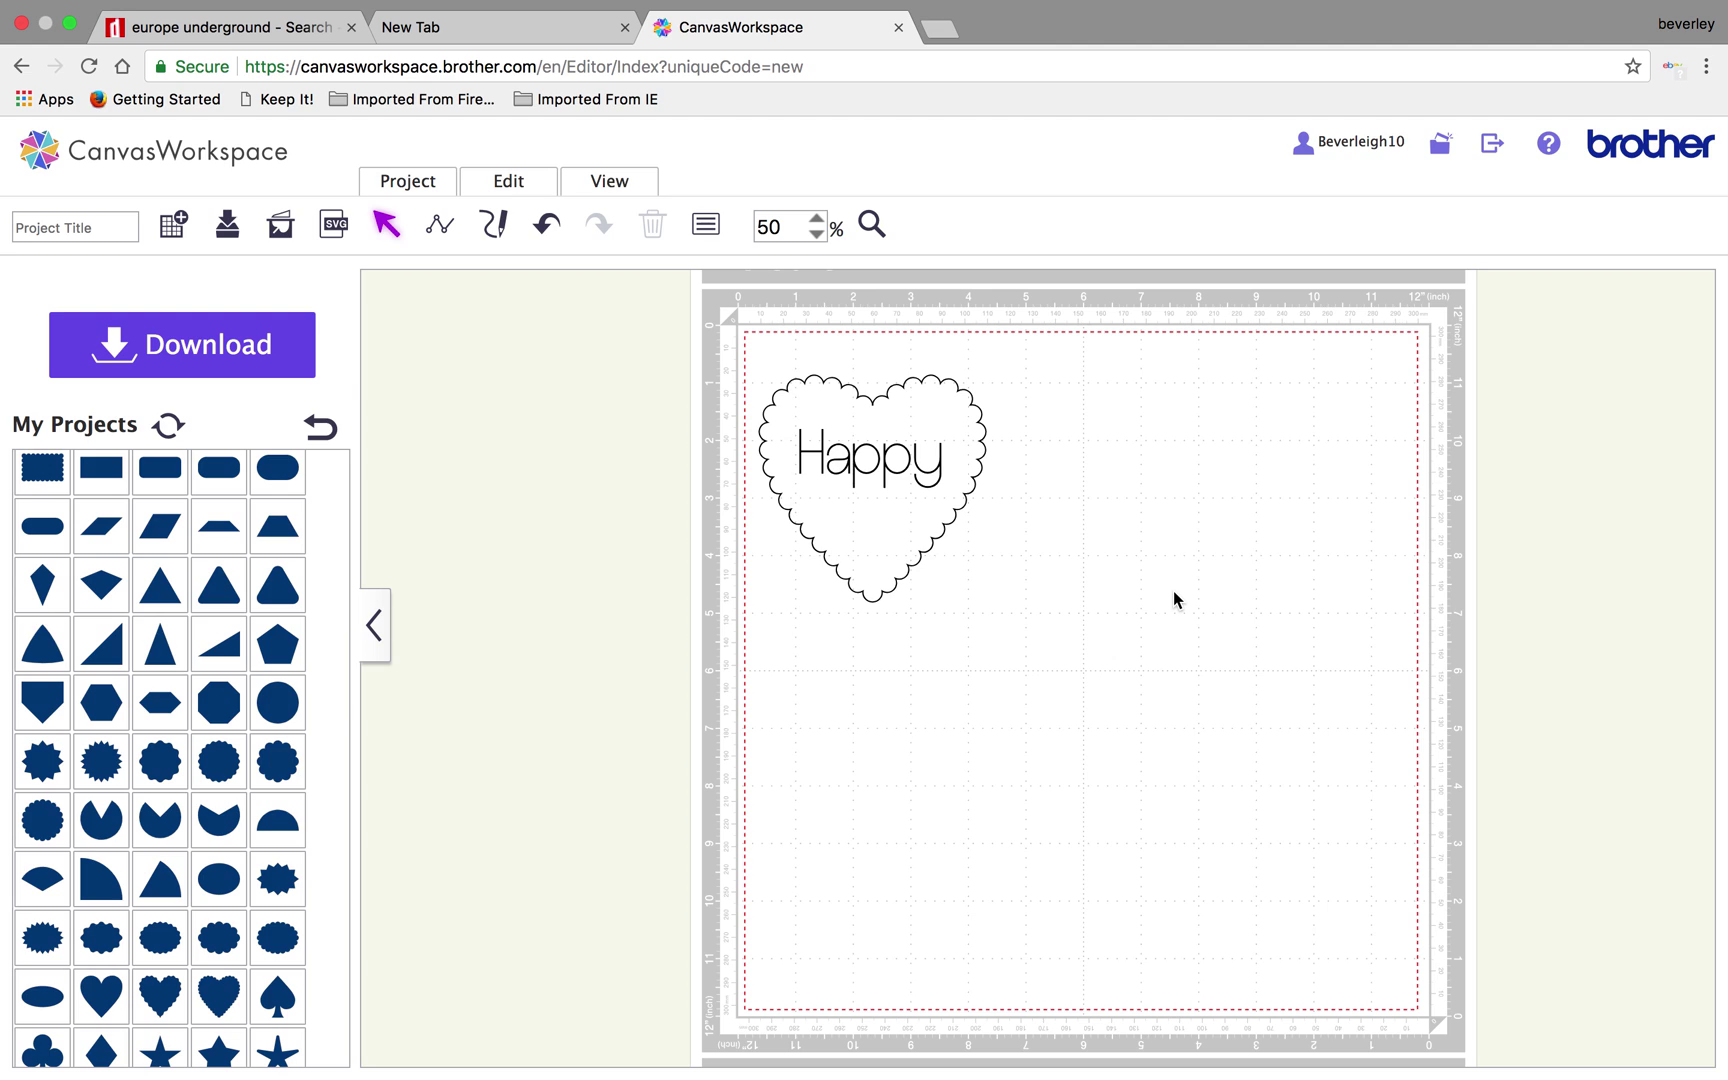
left_click_drag(661, 350, 1112, 690)
Step: Centre-align the Happy text inside the scalloped heart
left_click(500, 181)
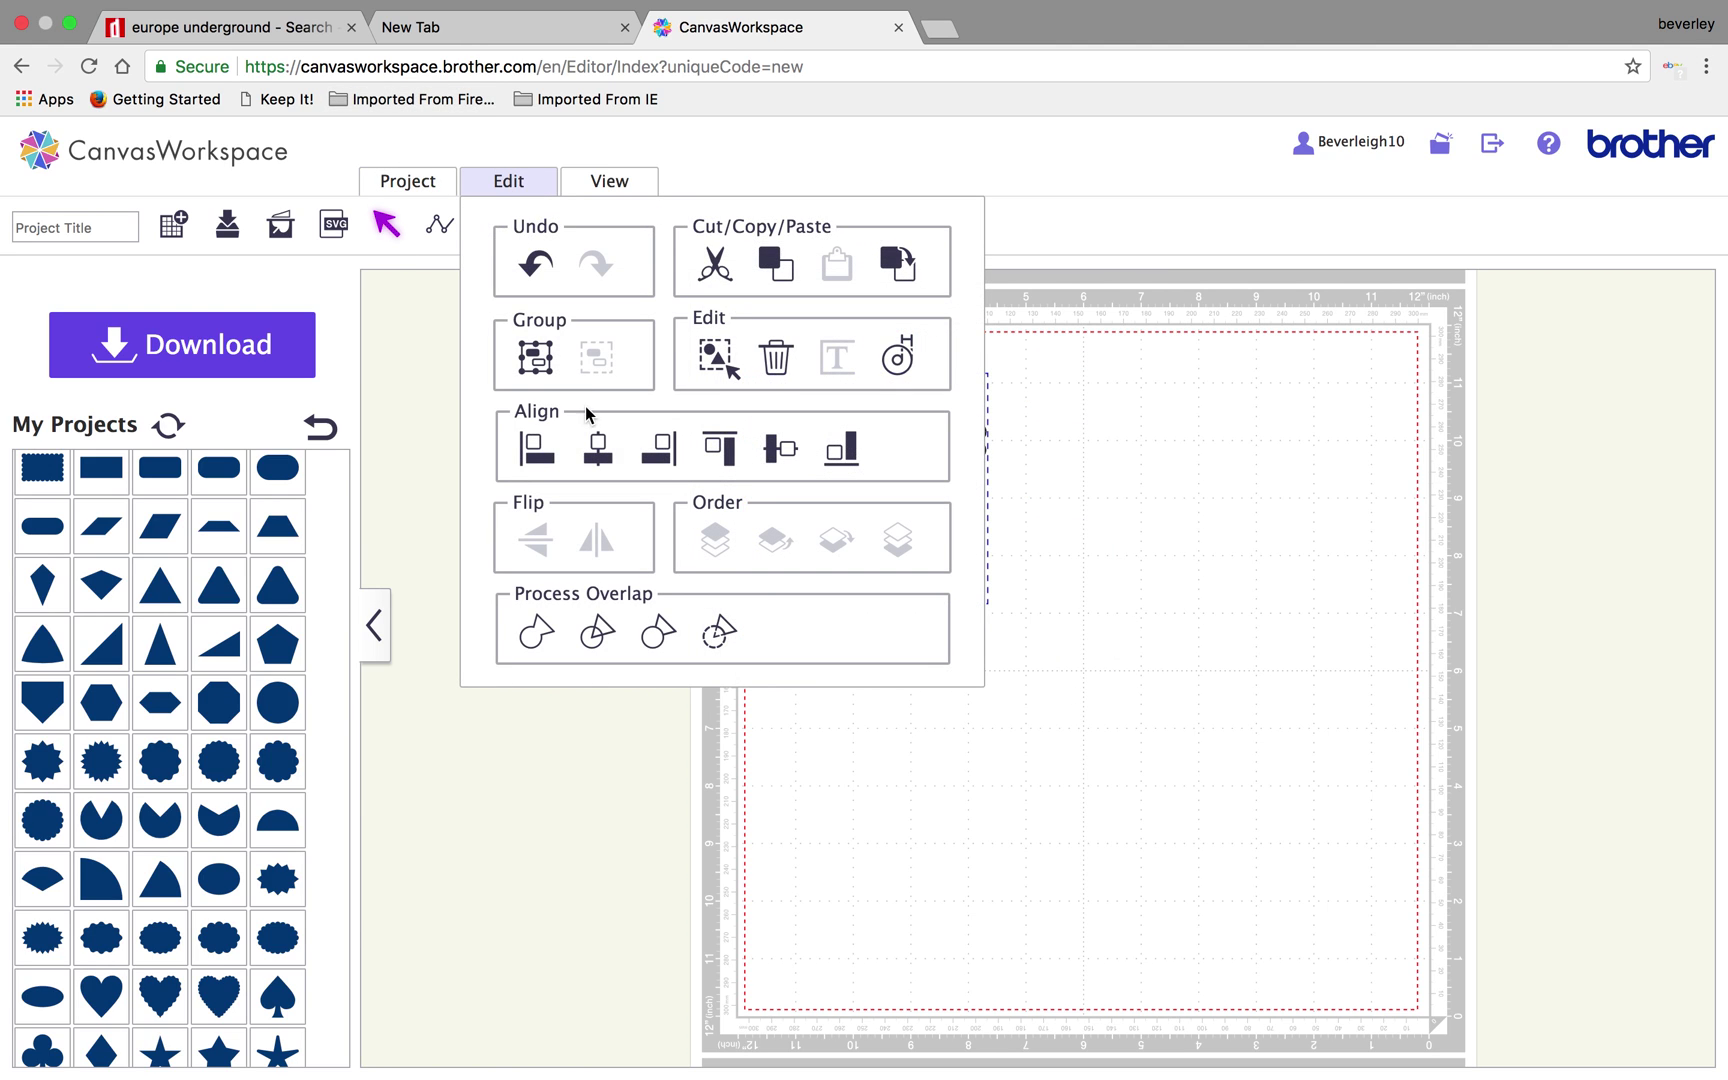
left_click(613, 466)
left_click(1076, 706)
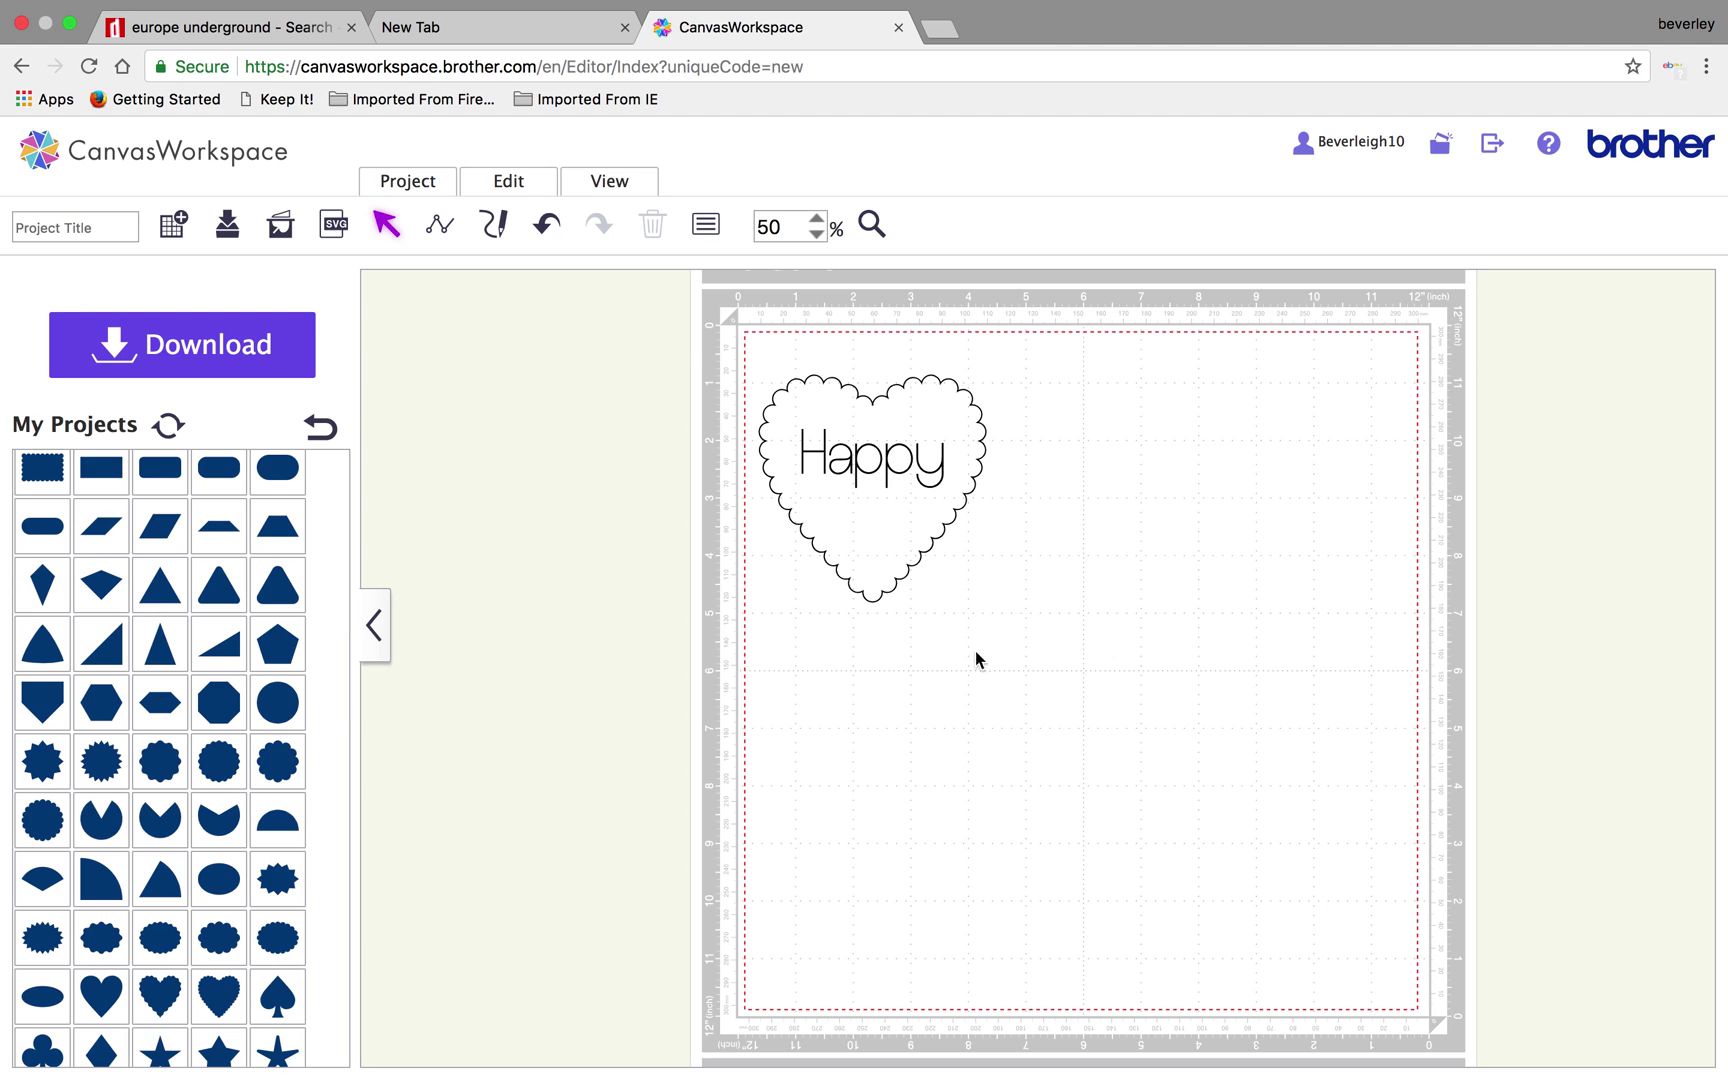
Step: Select the heart, show its Properties panel, and move the panel higher
left_click(920, 580)
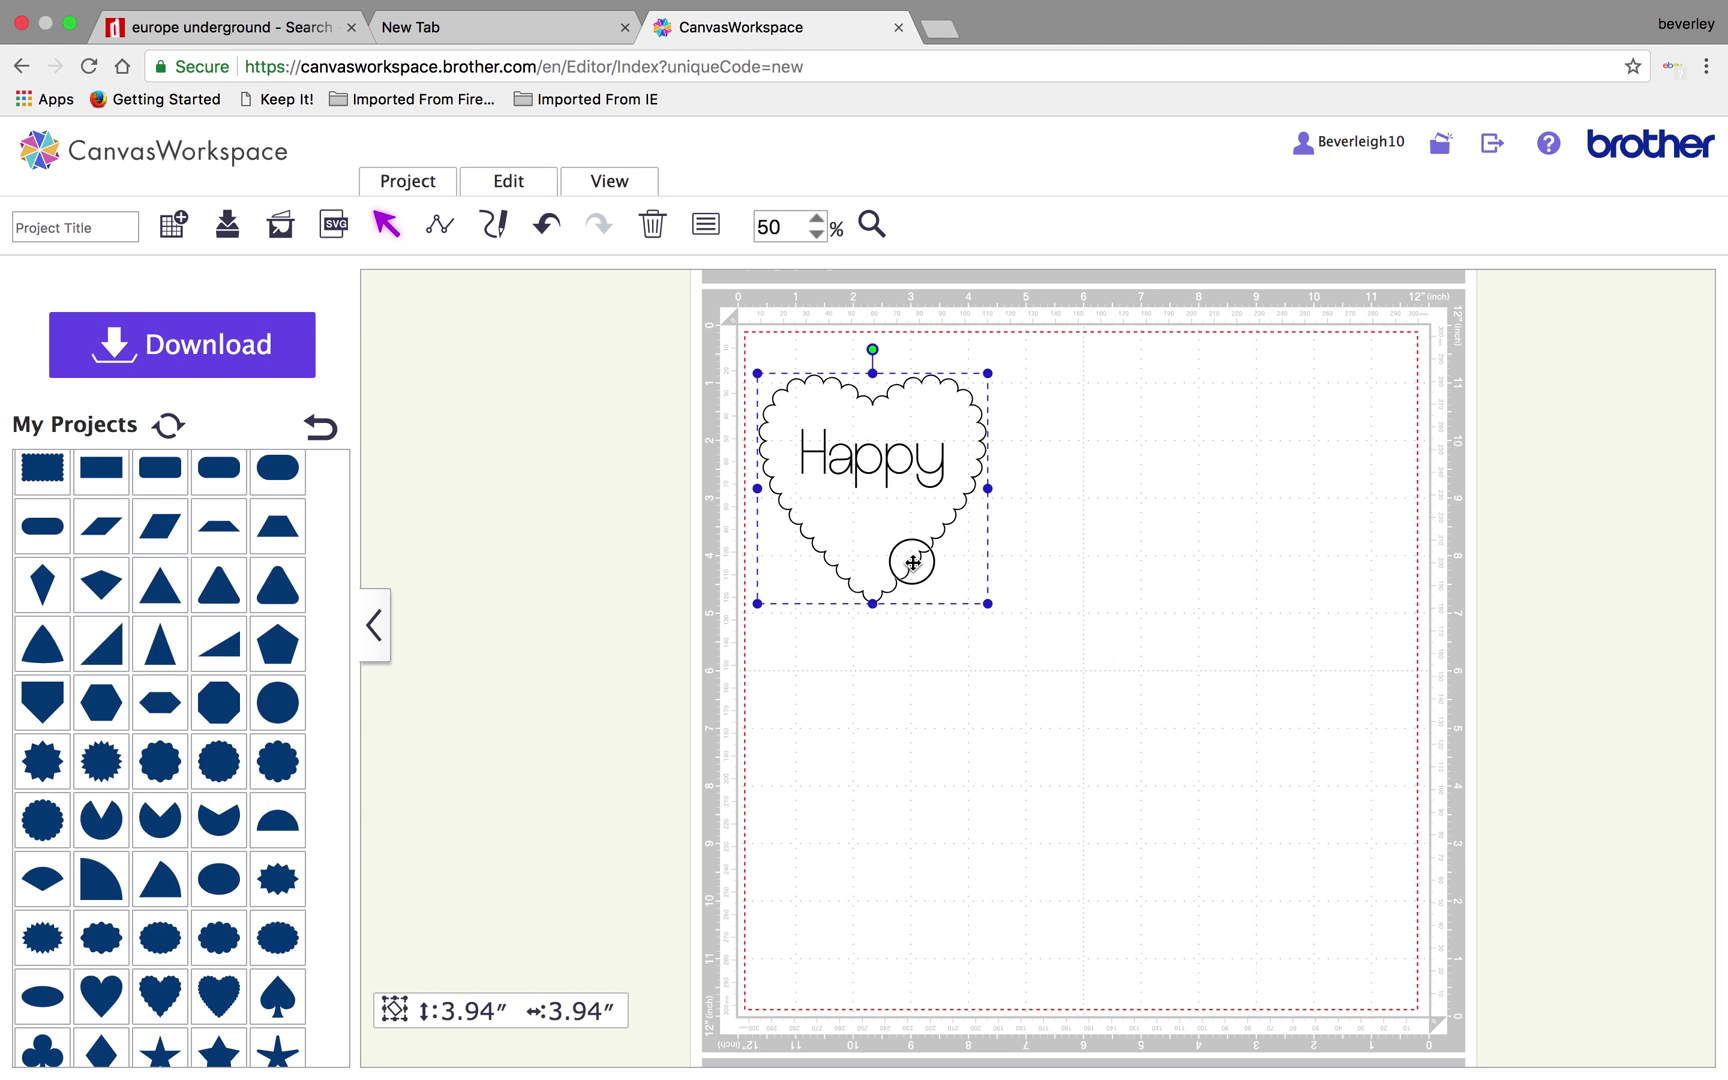
left_click(620, 188)
left_click(707, 627)
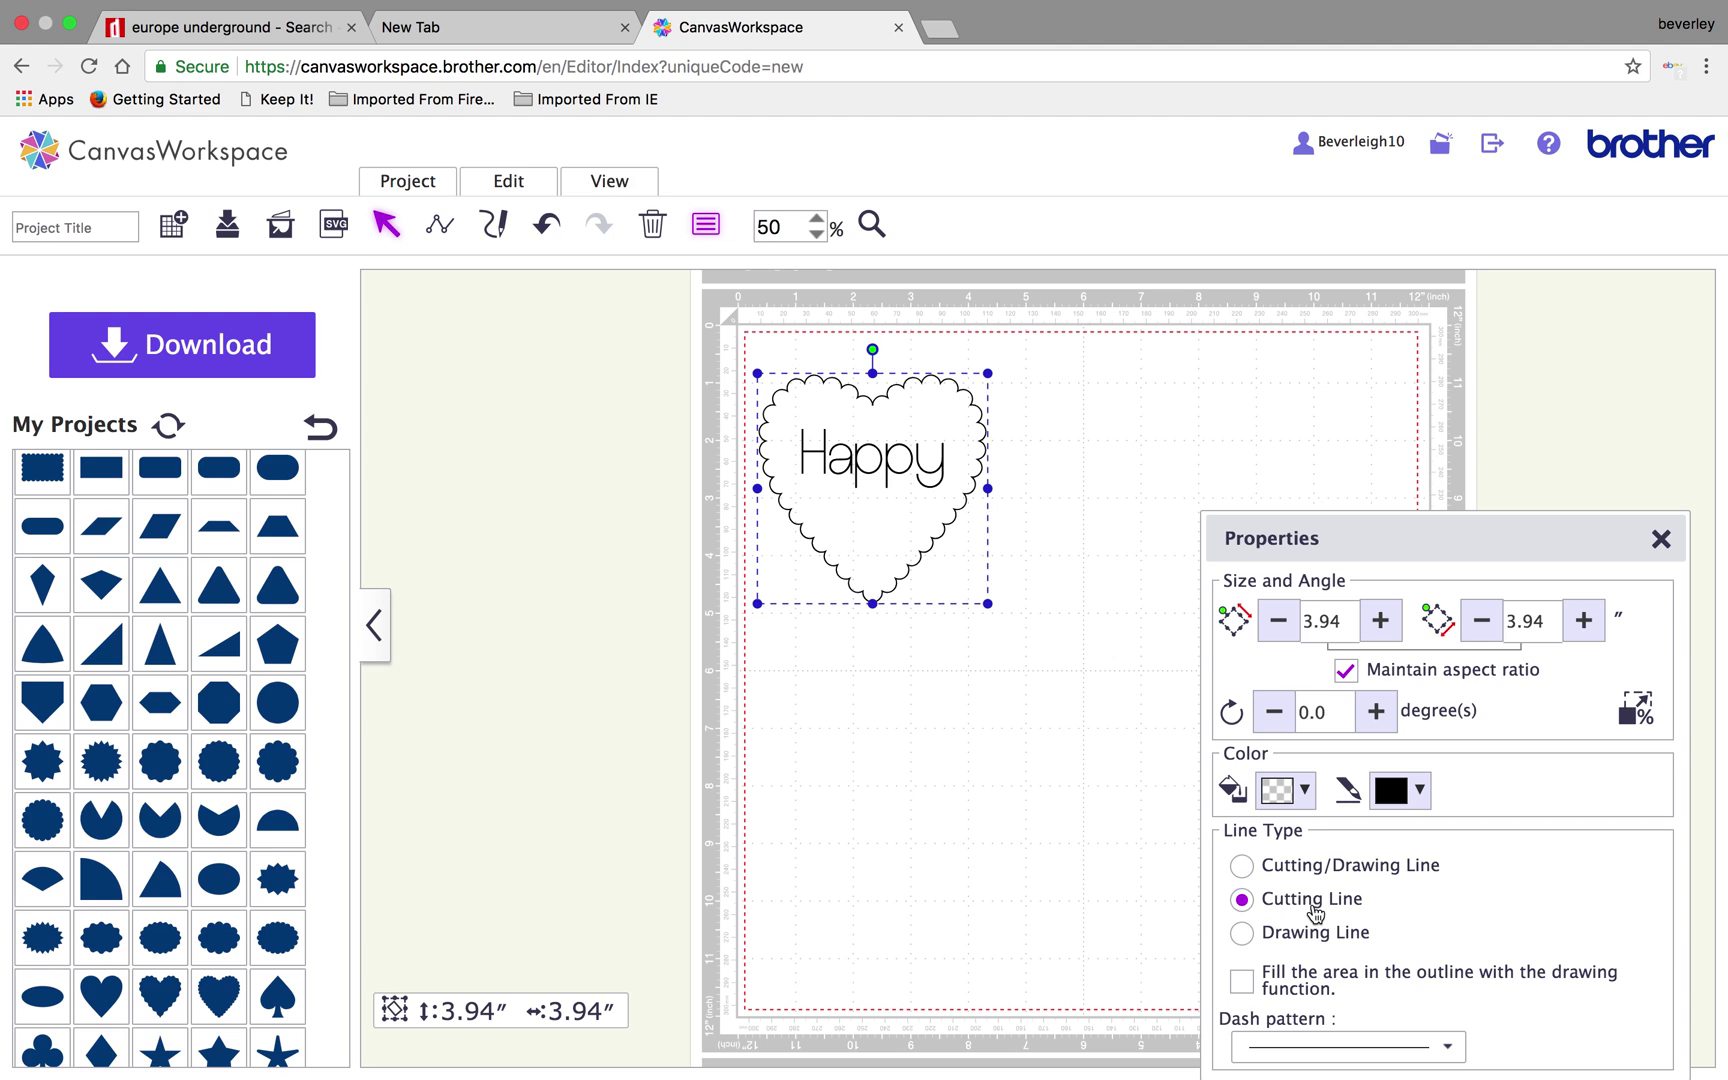
left_click_drag(1400, 542, 1353, 270)
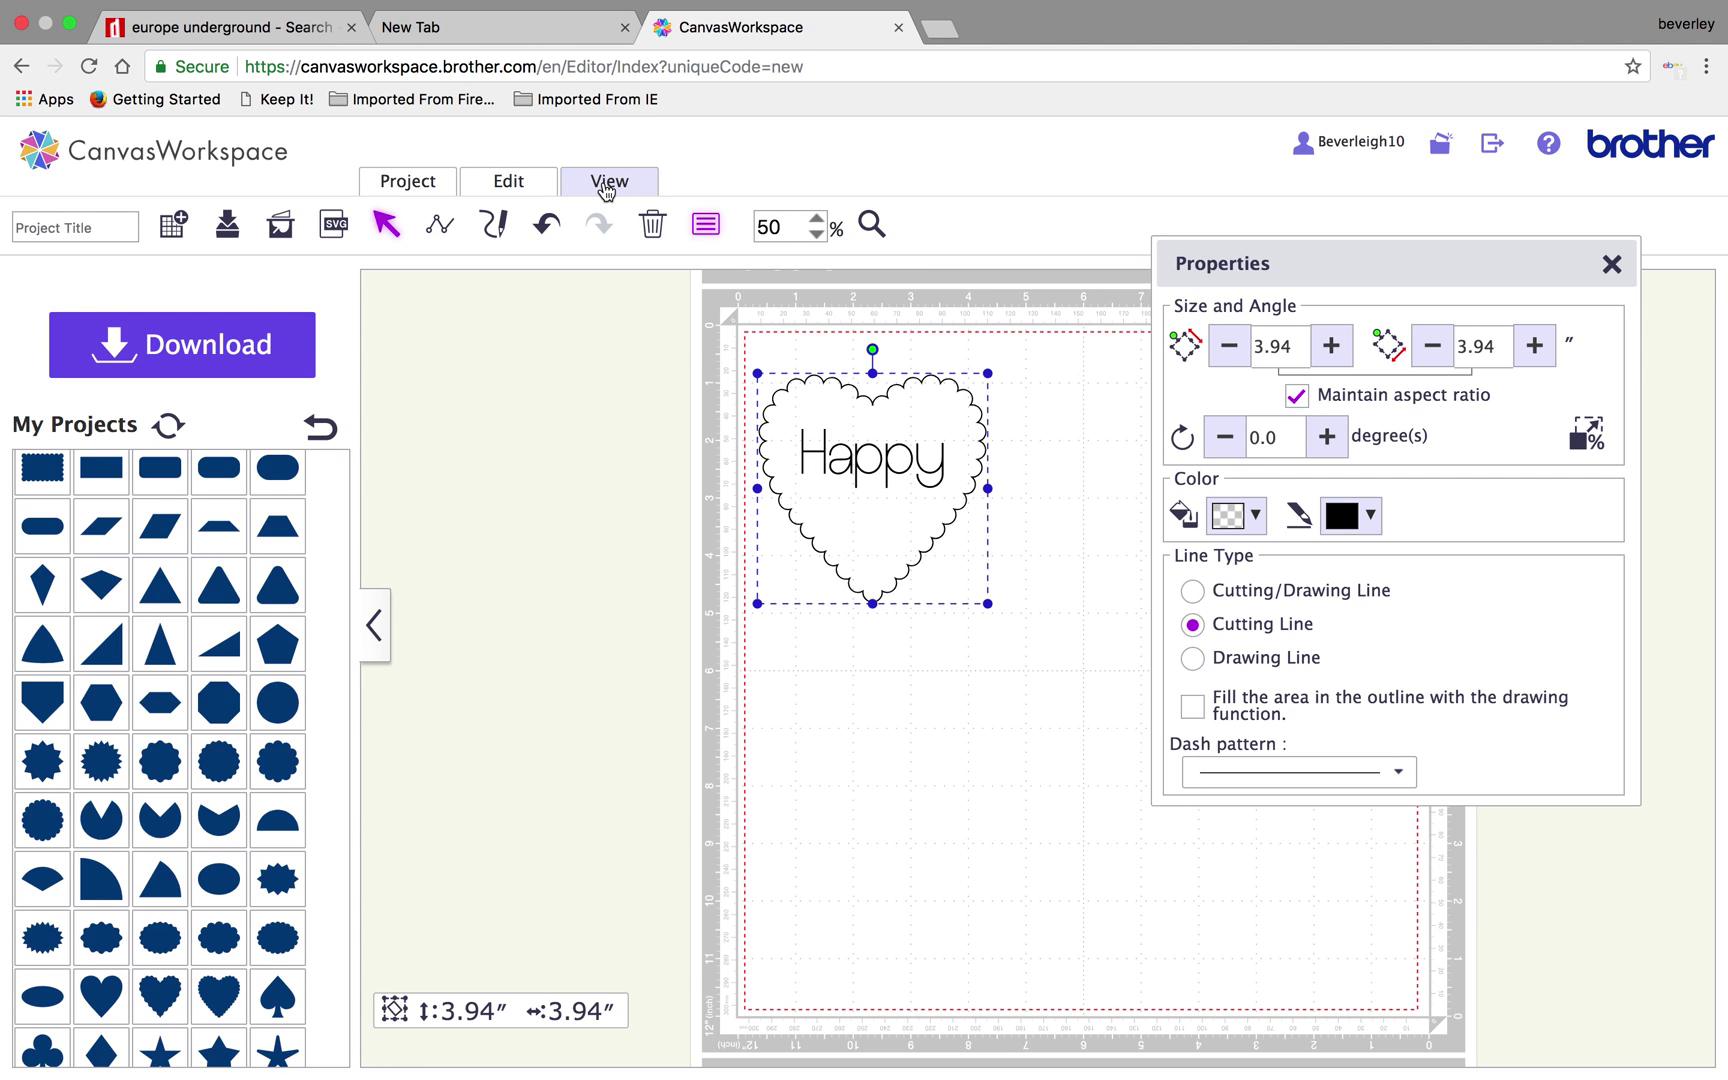
Step: Give the scalloped heart a tan fill
left_click(1238, 514)
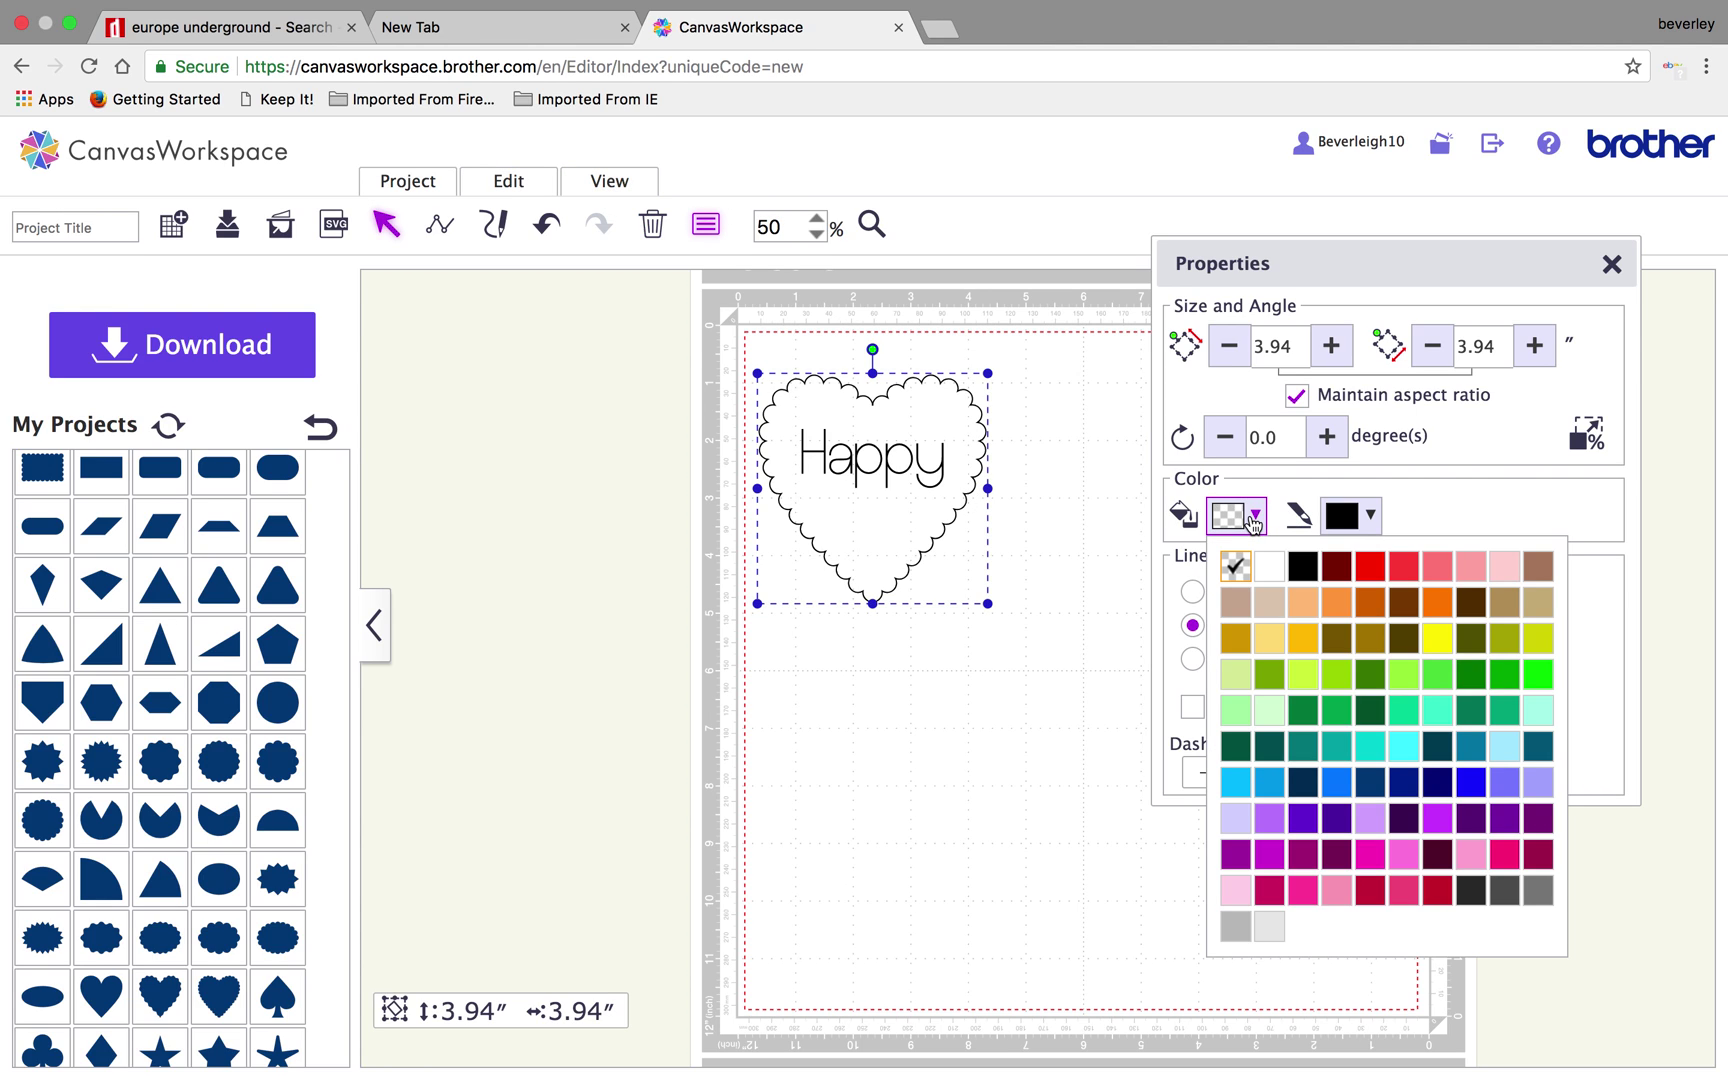
left_click(1278, 612)
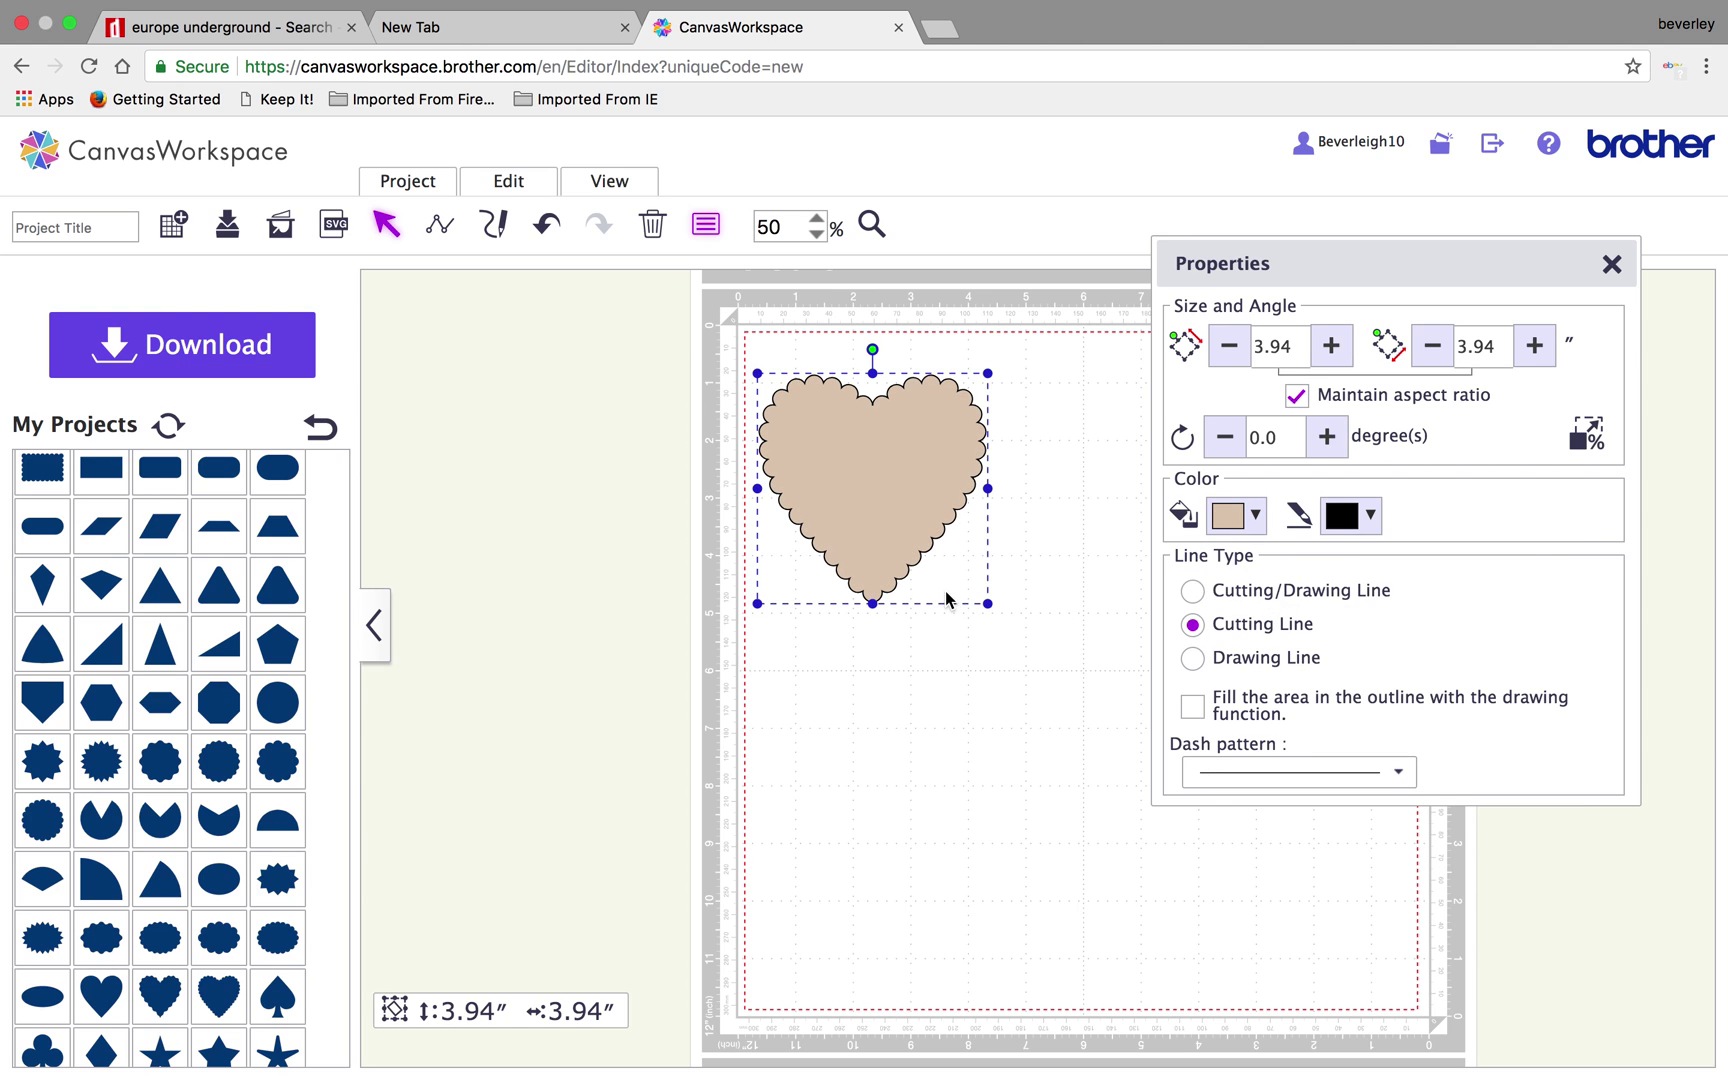
left_click(965, 688)
Step: Send the heart to the back, behind the Happy text
left_click(851, 425)
right_click(856, 437)
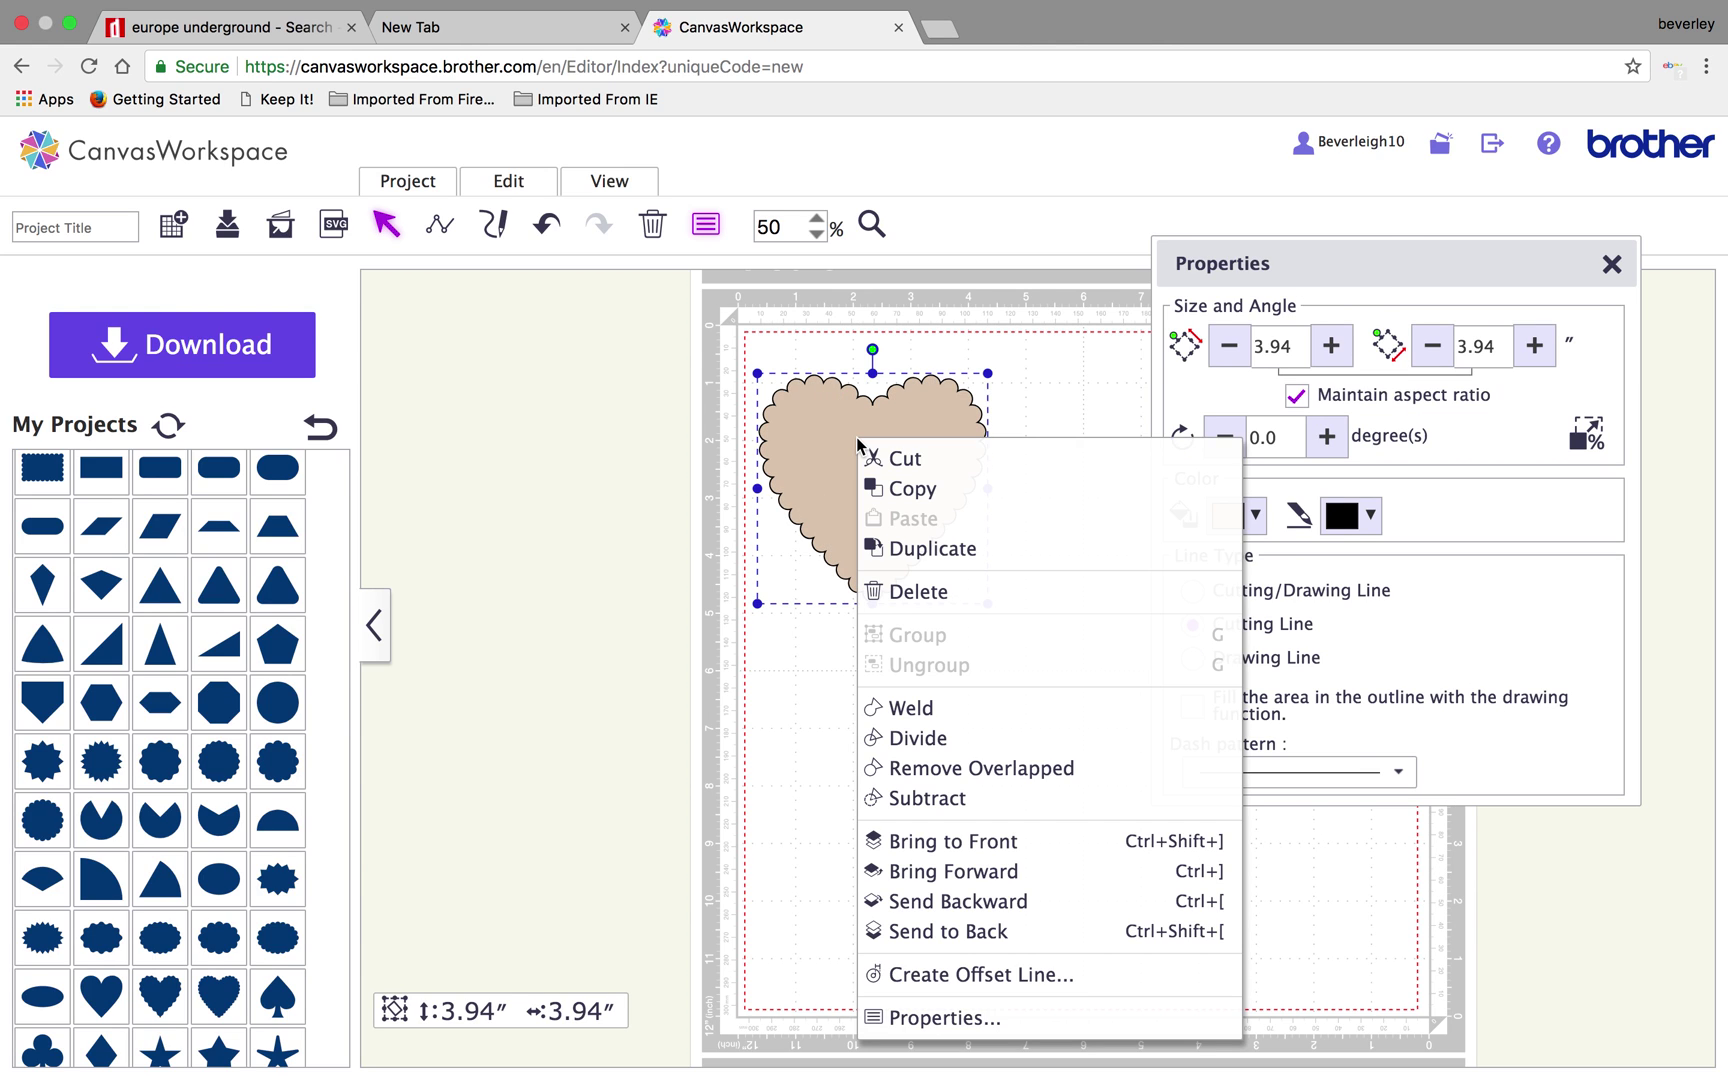
left_click(960, 933)
left_click(913, 773)
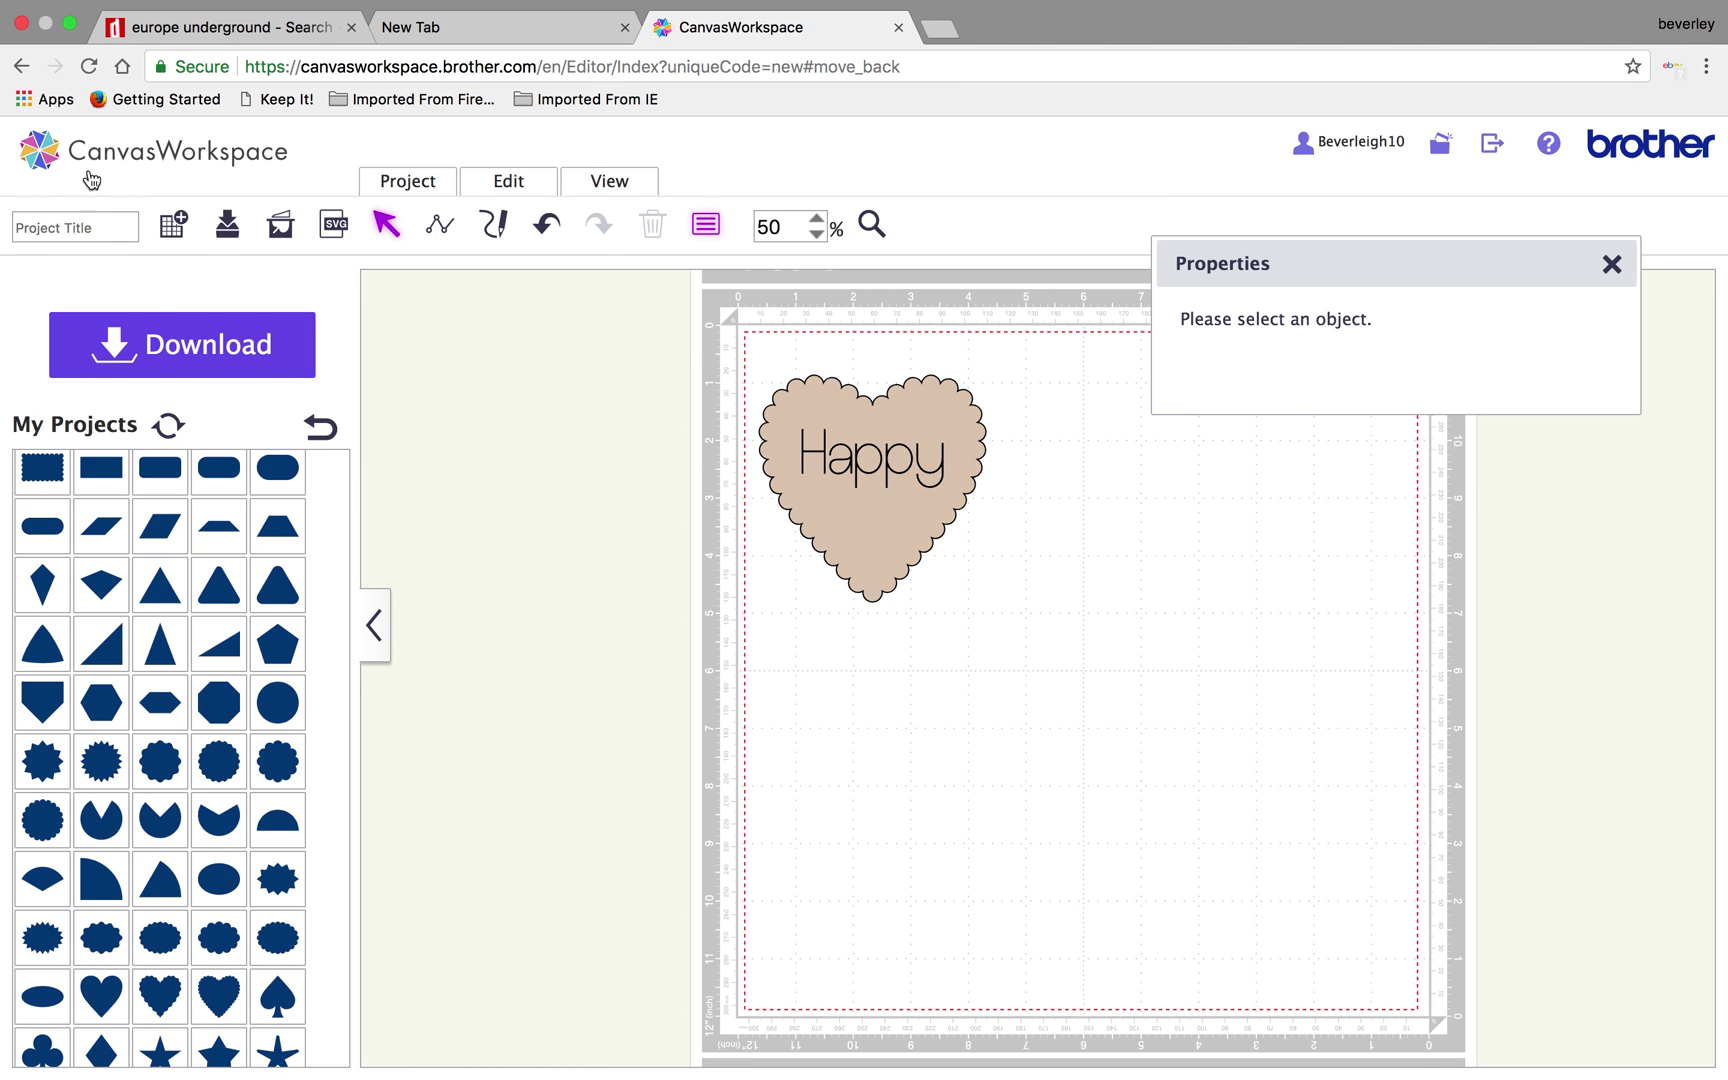
Step: Title the project 'happy heart' and save it, dismissing the confirmation
left_click(119, 226)
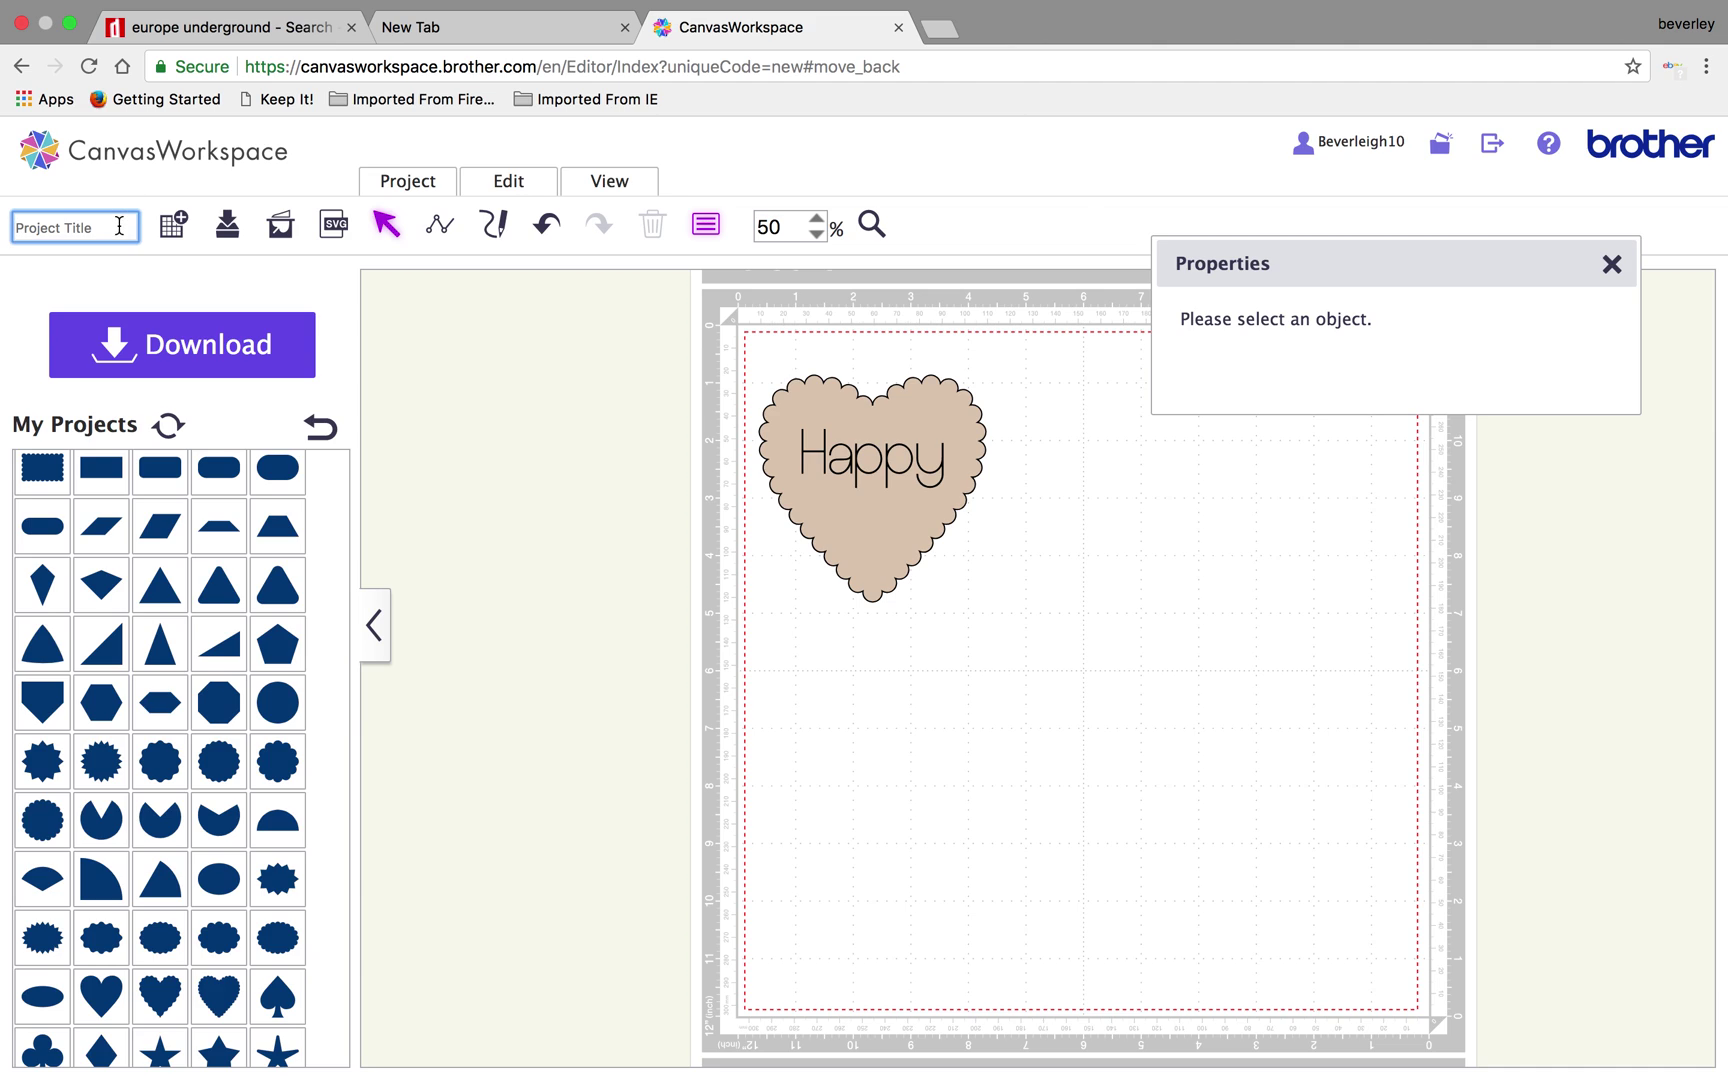
type("happy heart")
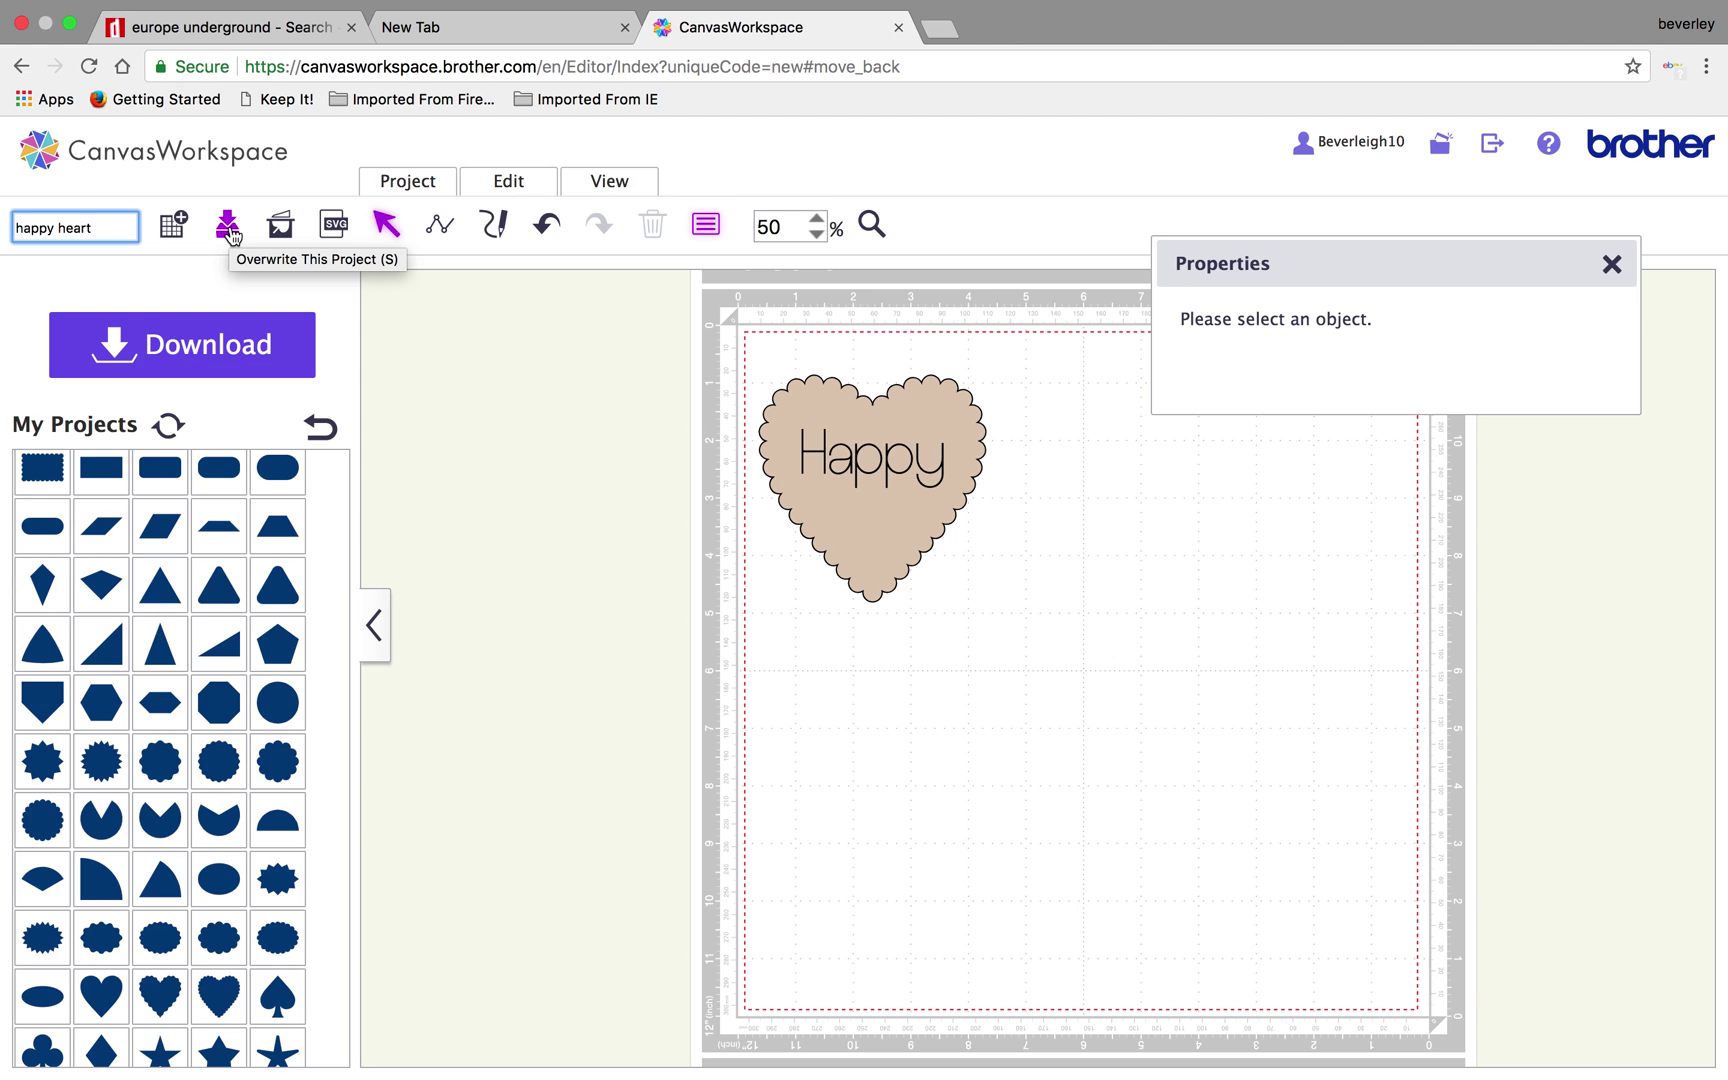
left_click(228, 228)
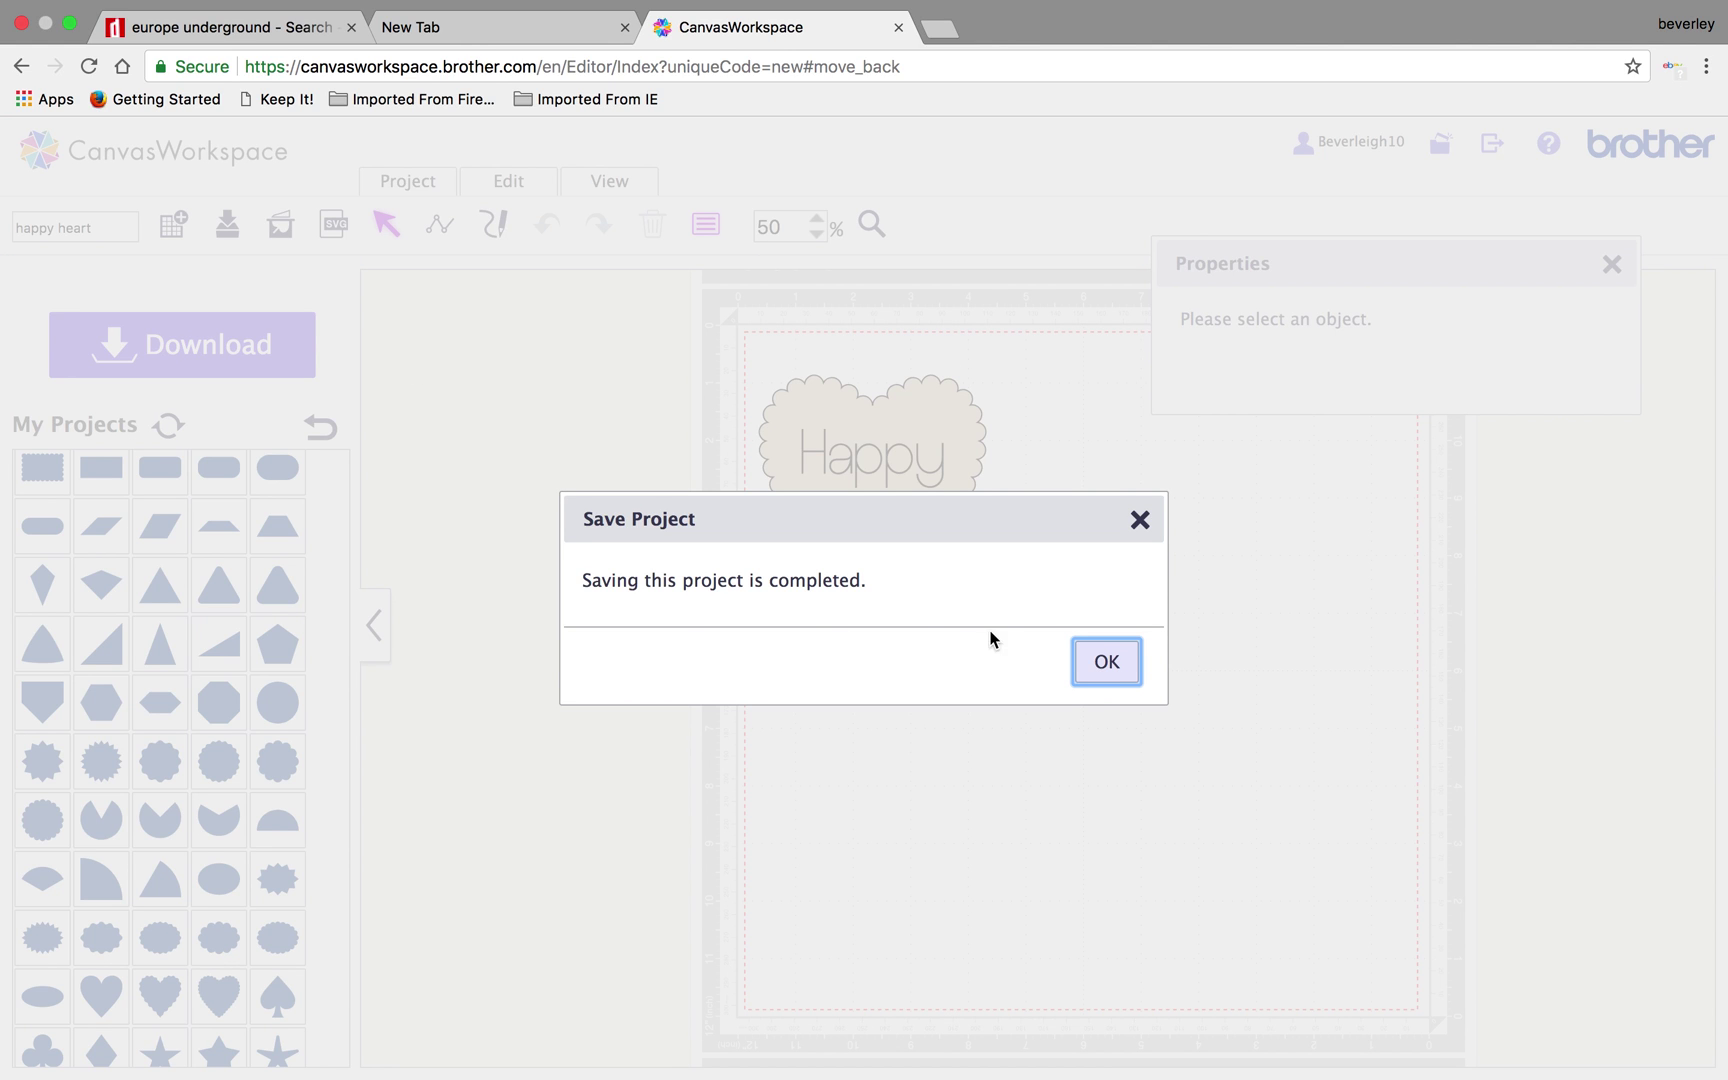
left_click(1141, 520)
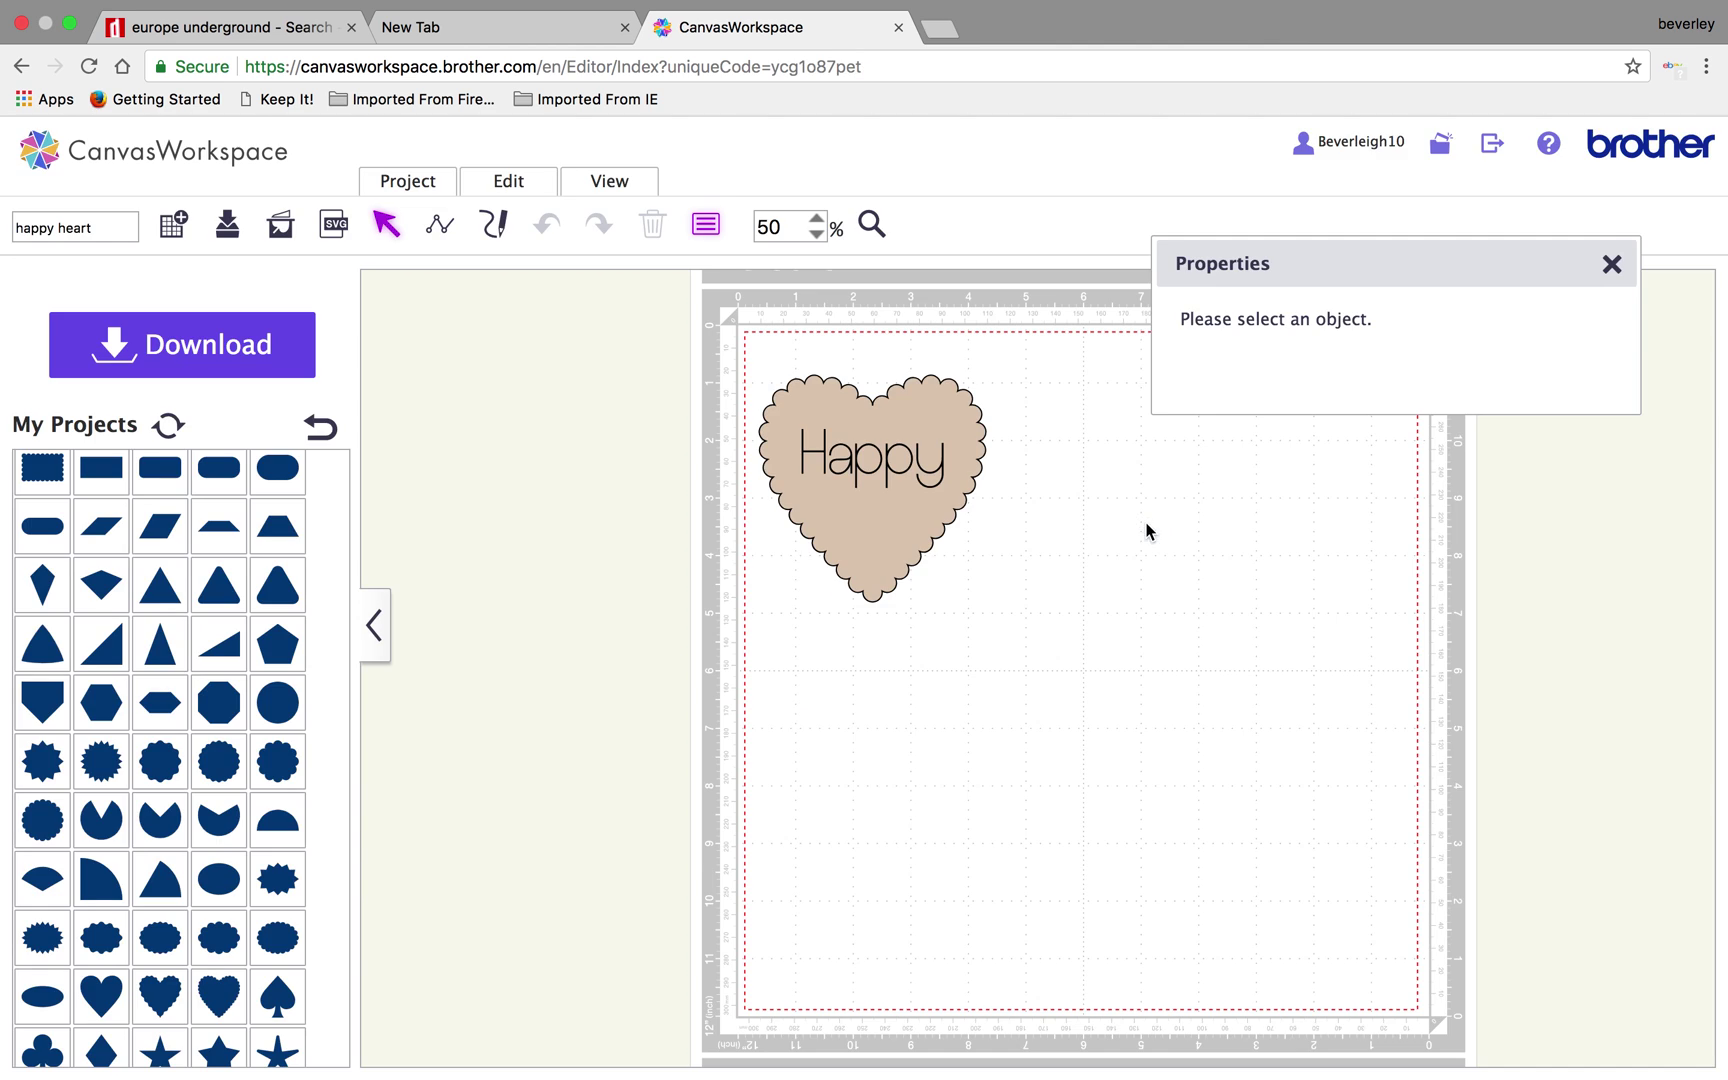
Step: Download the design to this PC as happy_heart.fcm, past the small-elements notice
left_click(205, 347)
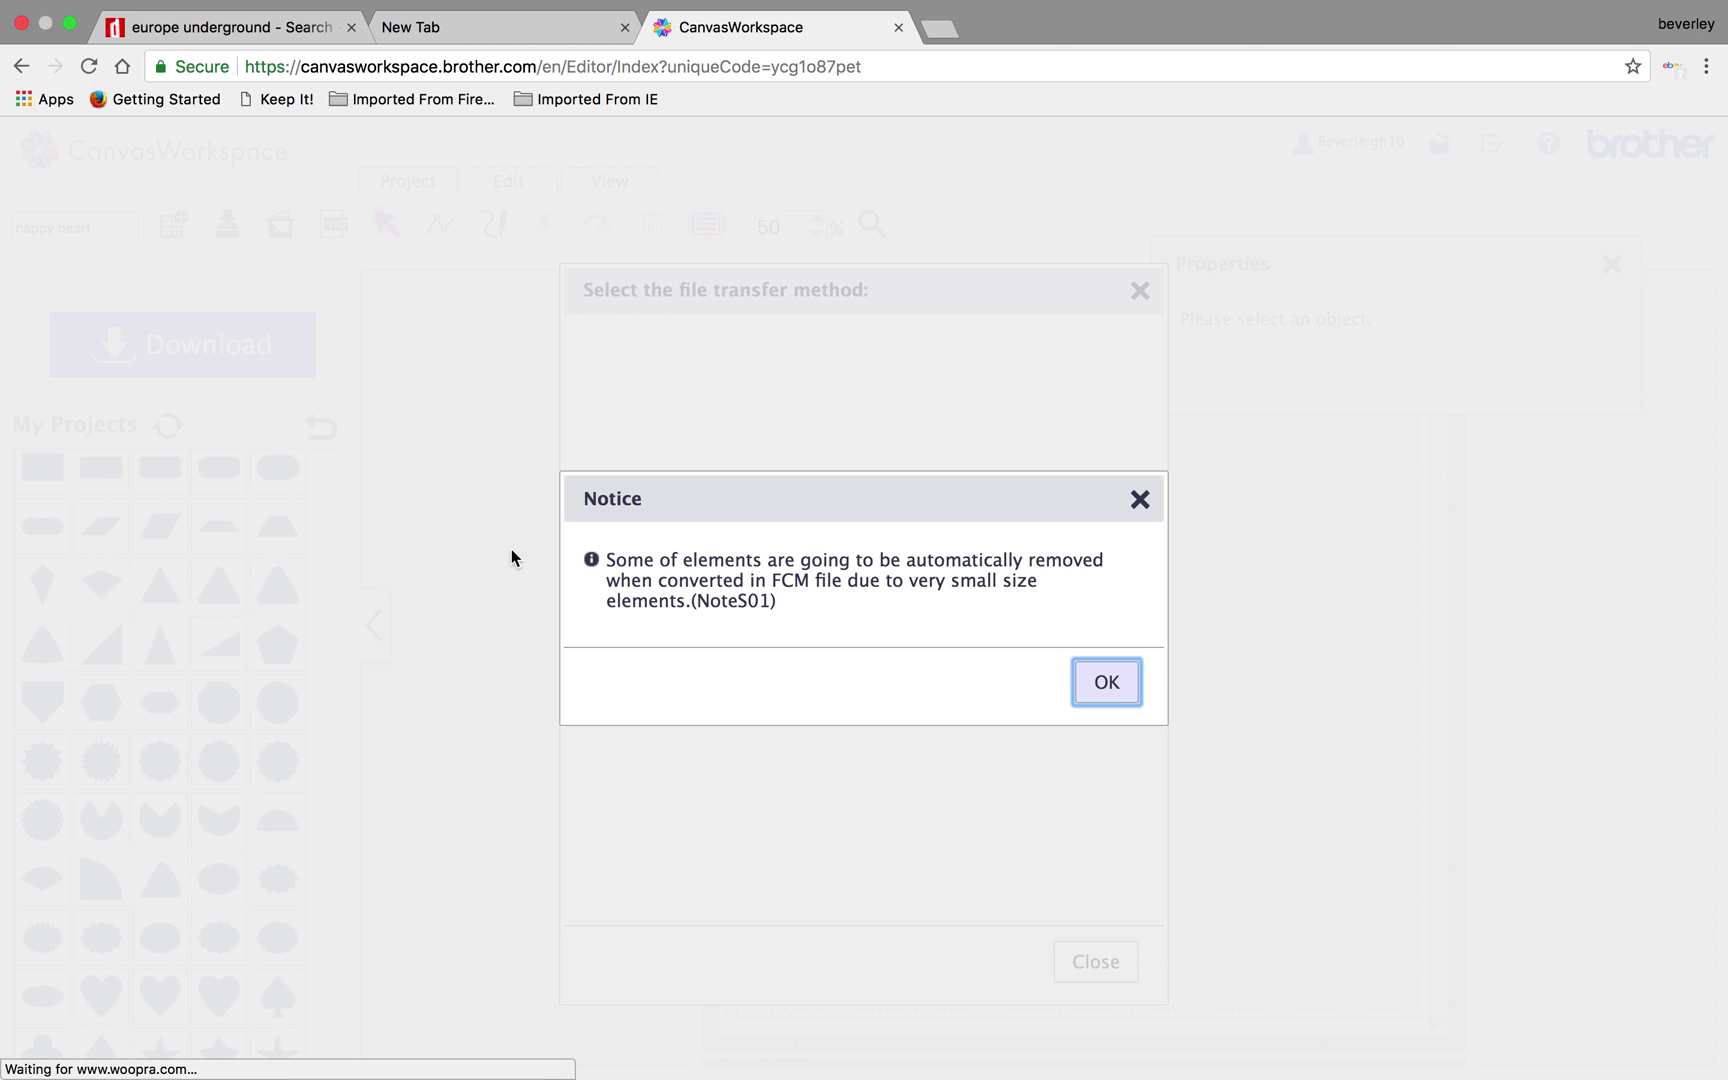
left_click(1118, 680)
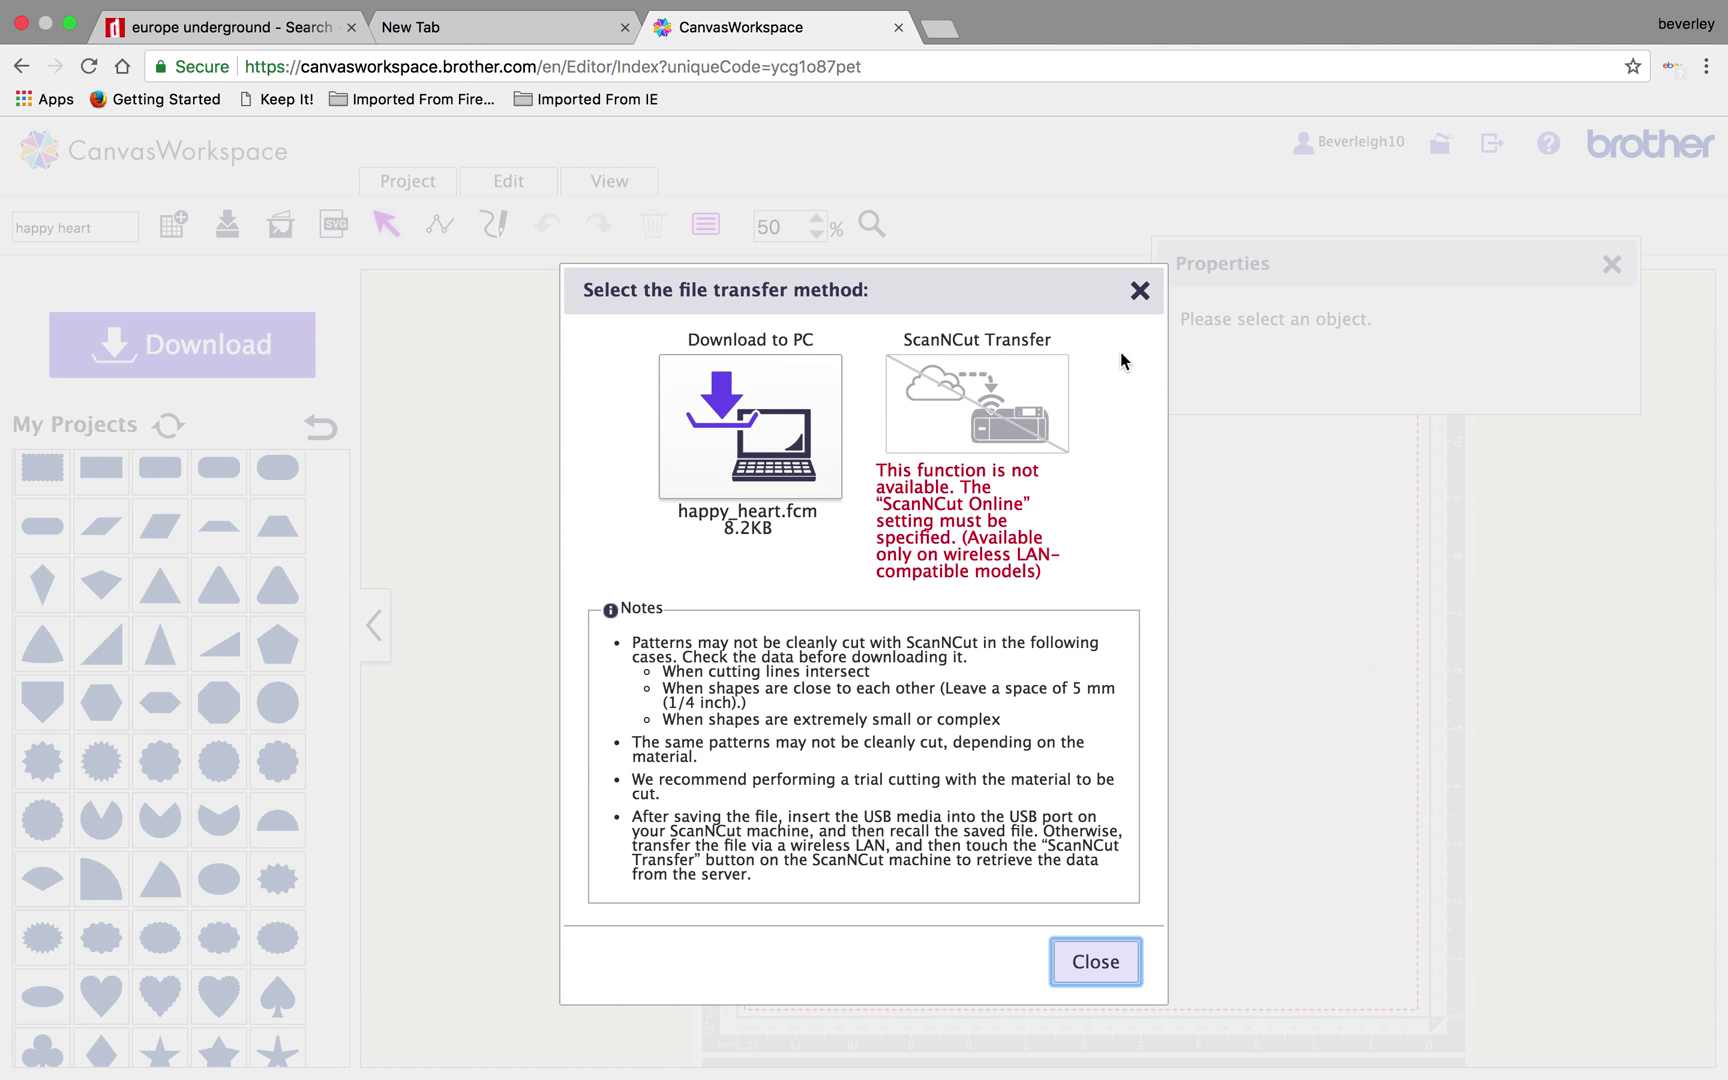
left_click(782, 514)
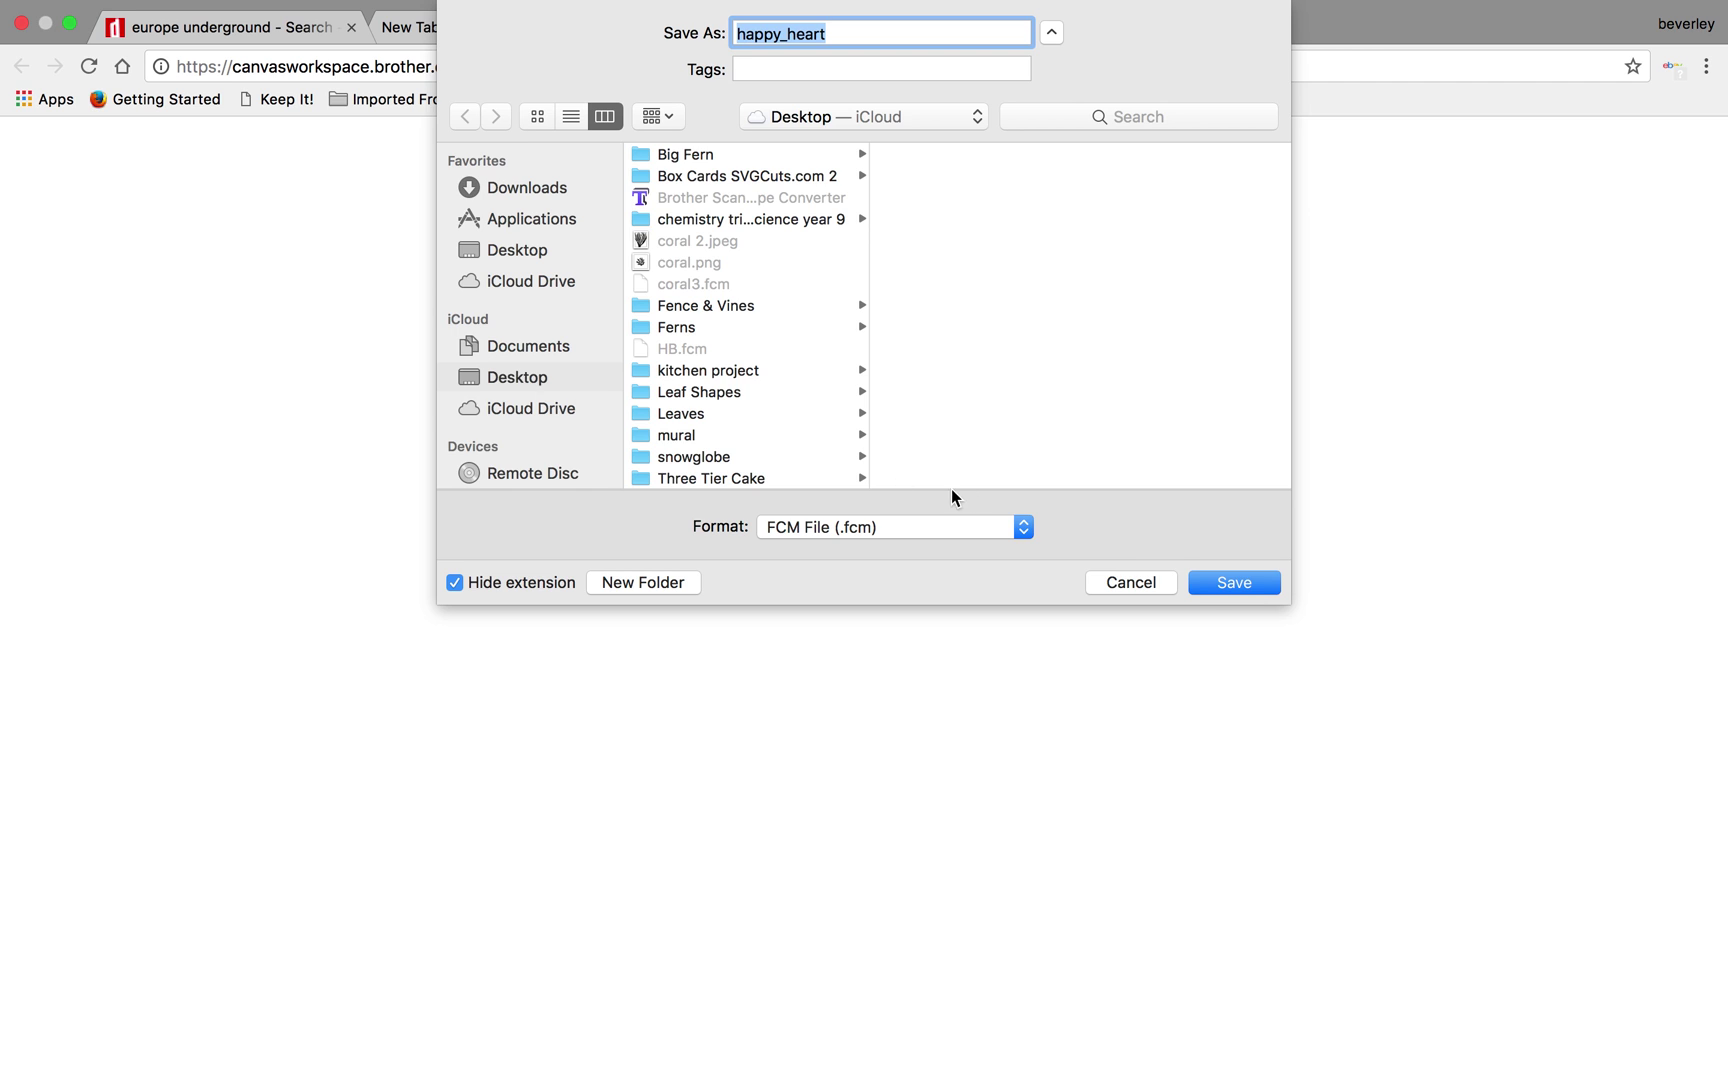
left_click(1257, 588)
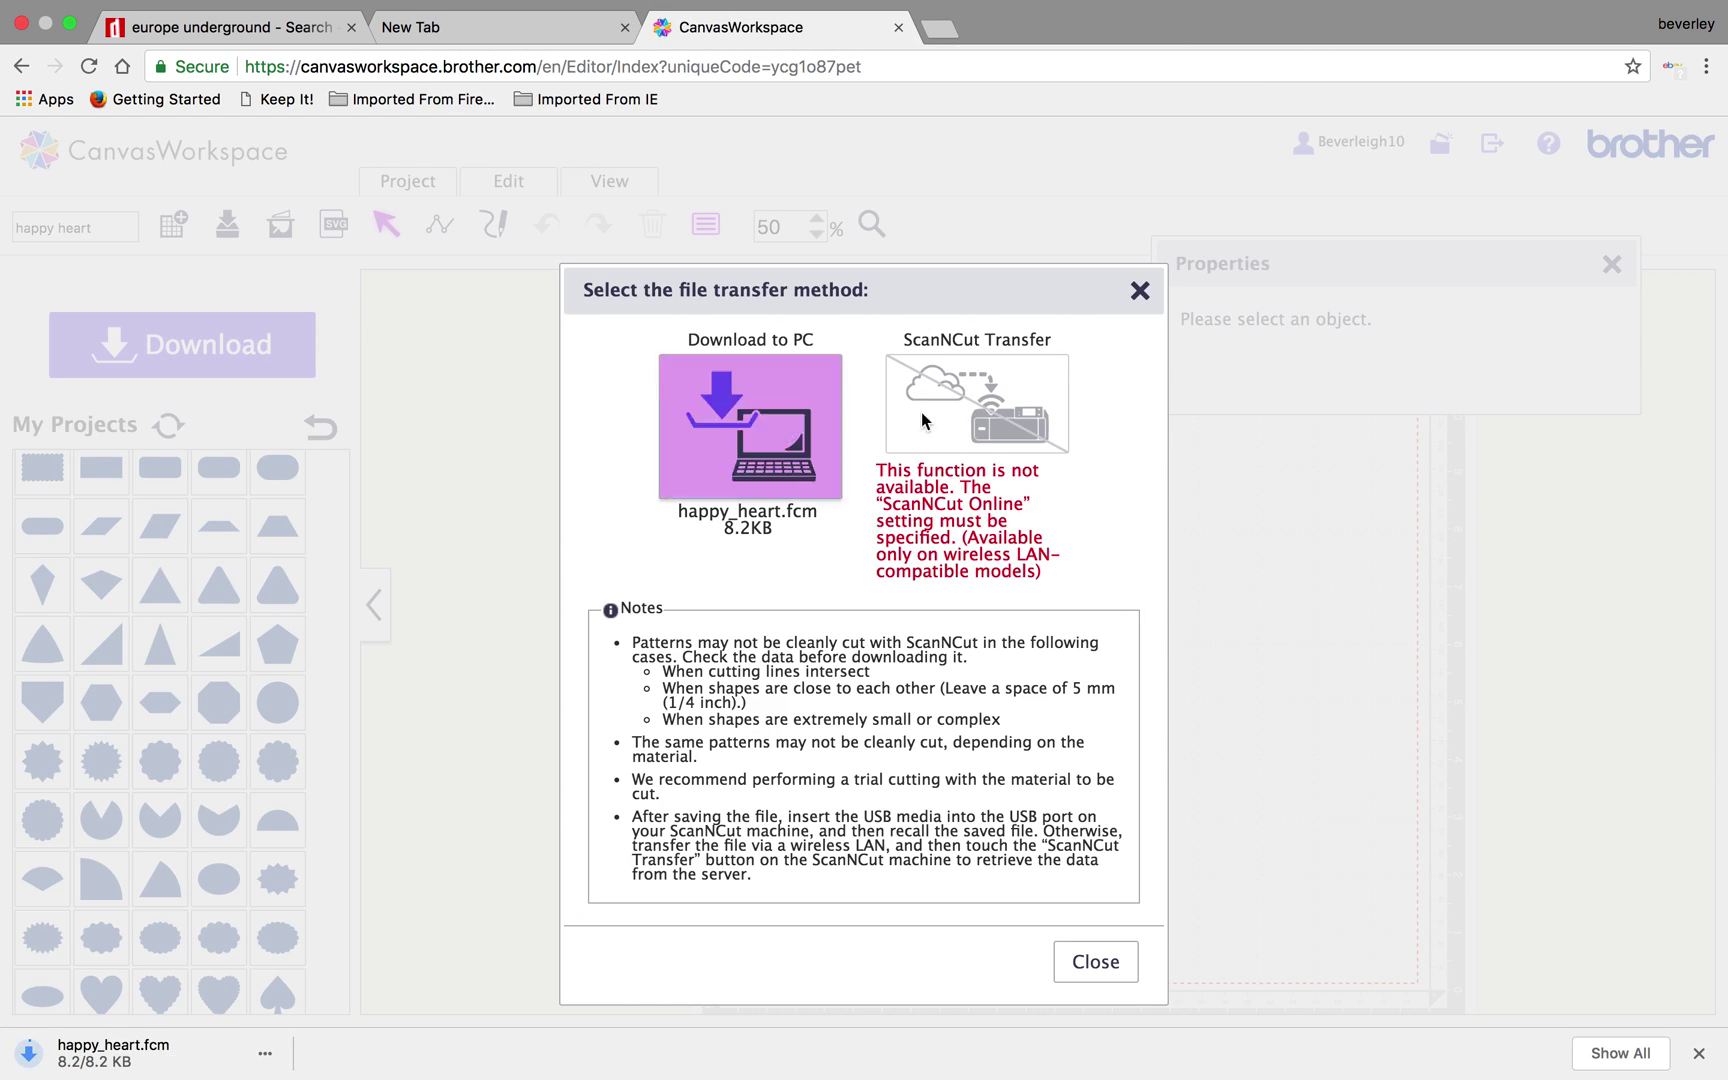
left_click(1095, 961)
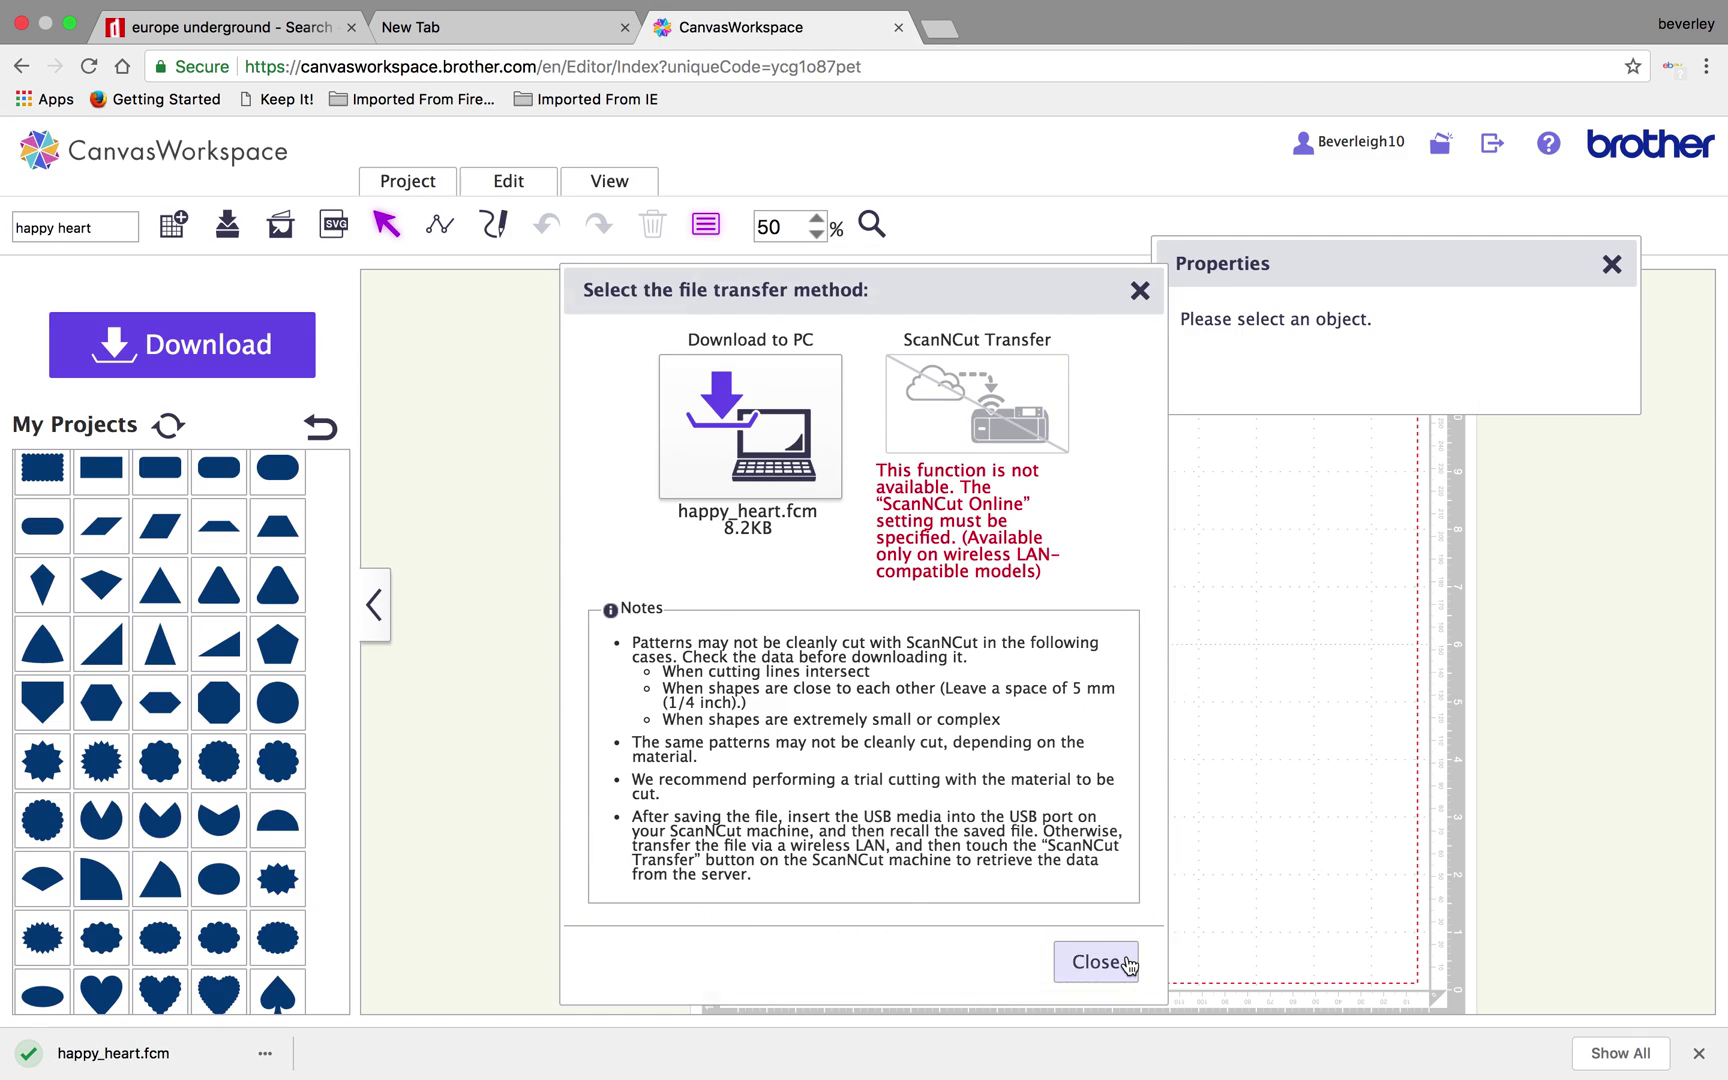